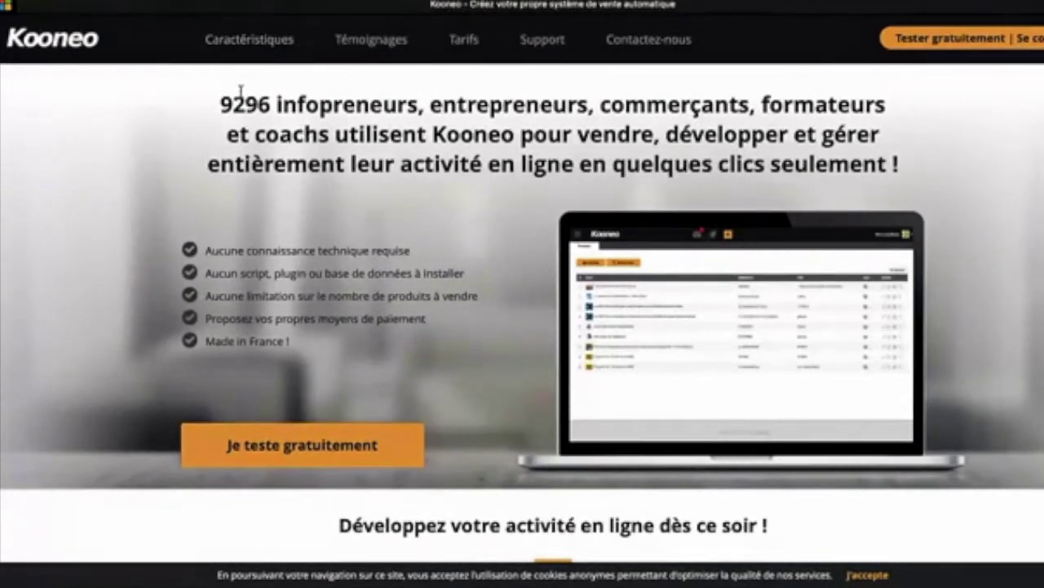
# Examine the home page's presentation of benefits and sellable product types, through the Contenu HTML category
pyautogui.scroll(-3, 241, 90)
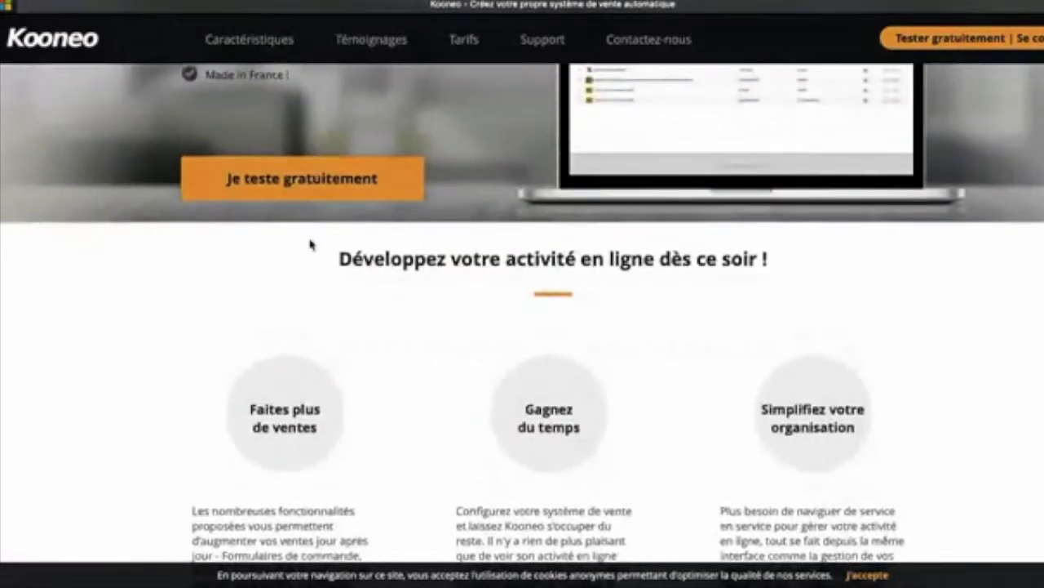
pyautogui.scroll(-2, 378, 200)
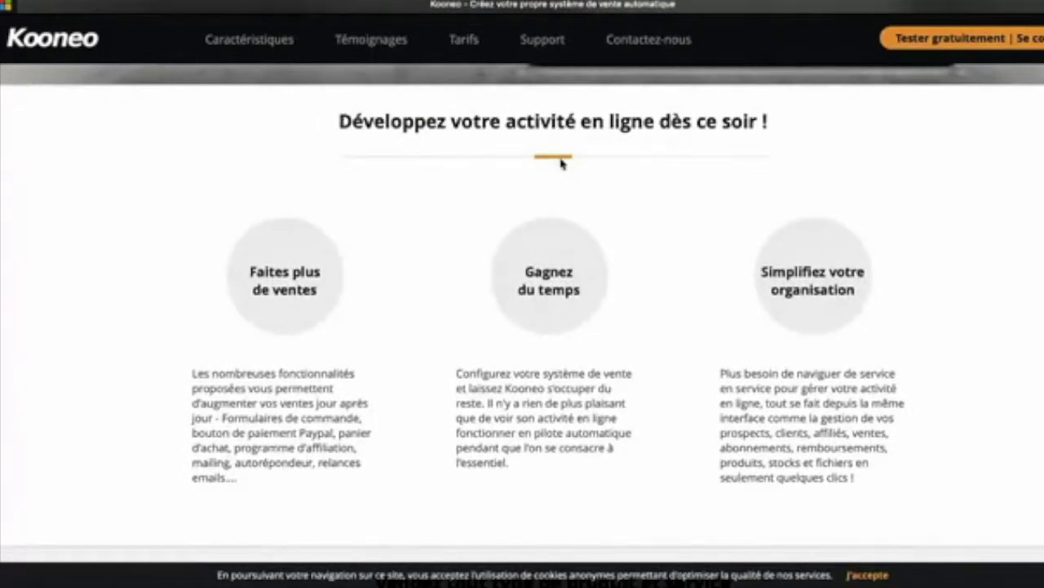
pyautogui.scroll(-6, 561, 163)
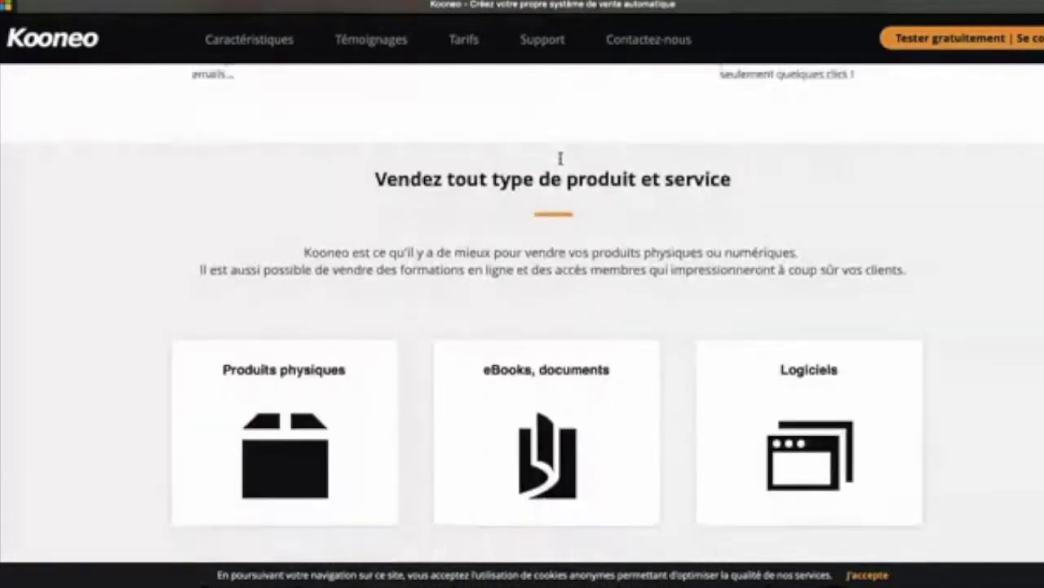
pyautogui.scroll(-3, 561, 160)
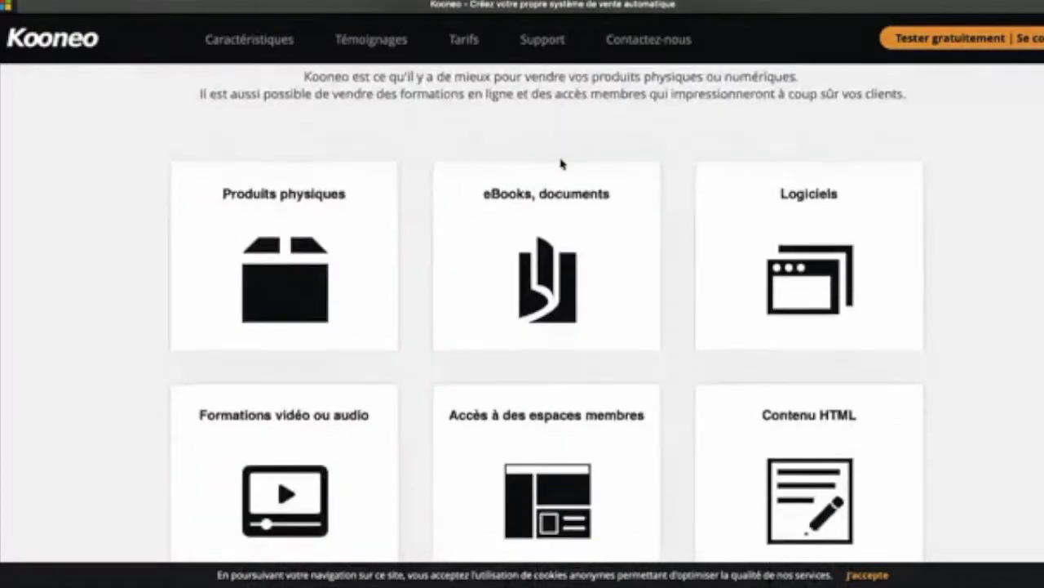
pyautogui.scroll(-1, 563, 163)
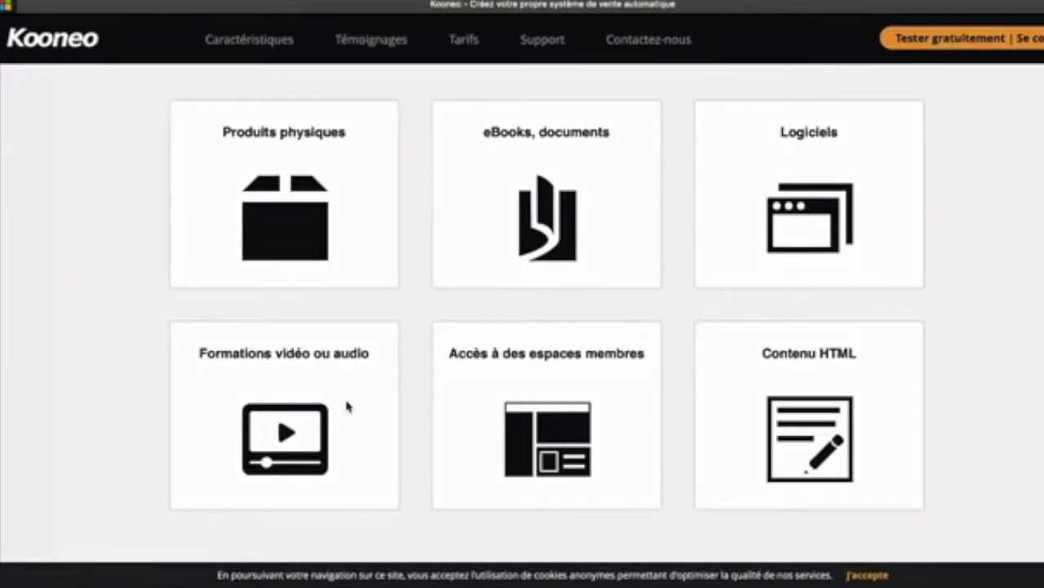
pyautogui.scroll(-4, 347, 406)
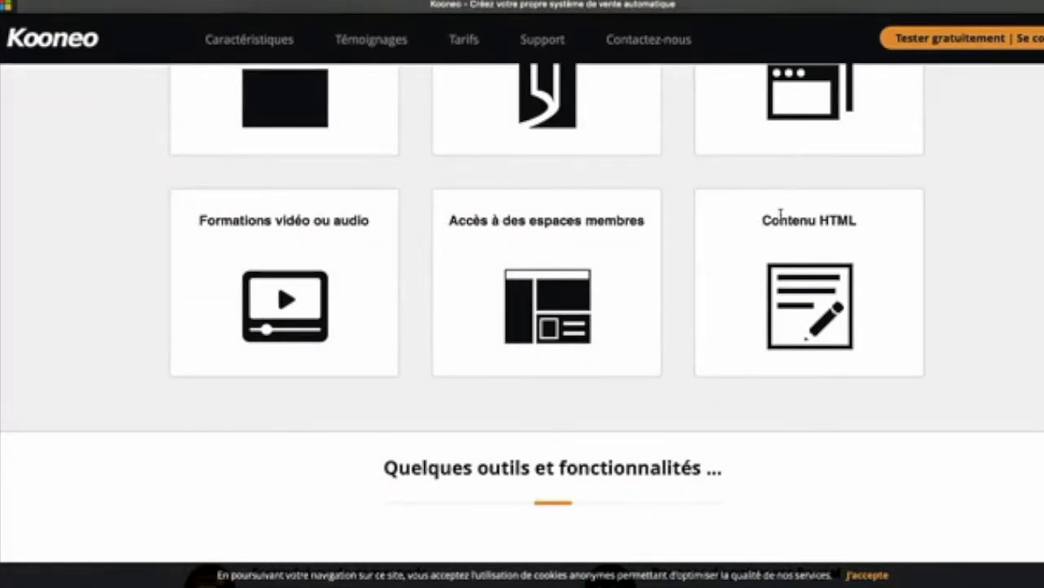
pyautogui.moveTo(761, 222); pyautogui.dragTo(861, 228)
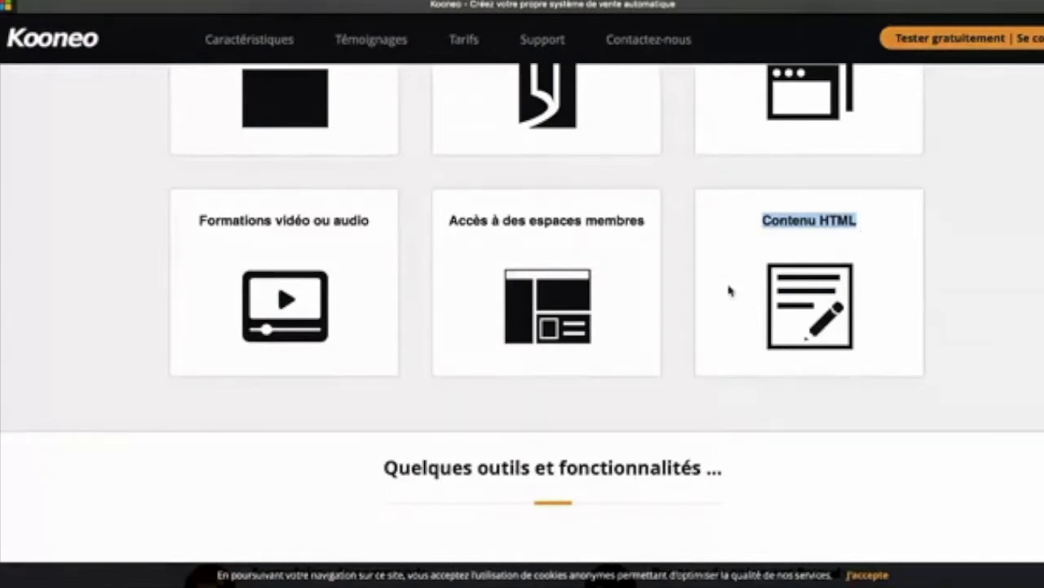
# Read through the tools and features section of the home page, from Formulaires de commande to Stockage en ligne
pyautogui.scroll(-5, 615, 359)
pyautogui.scroll(-1, 615, 359)
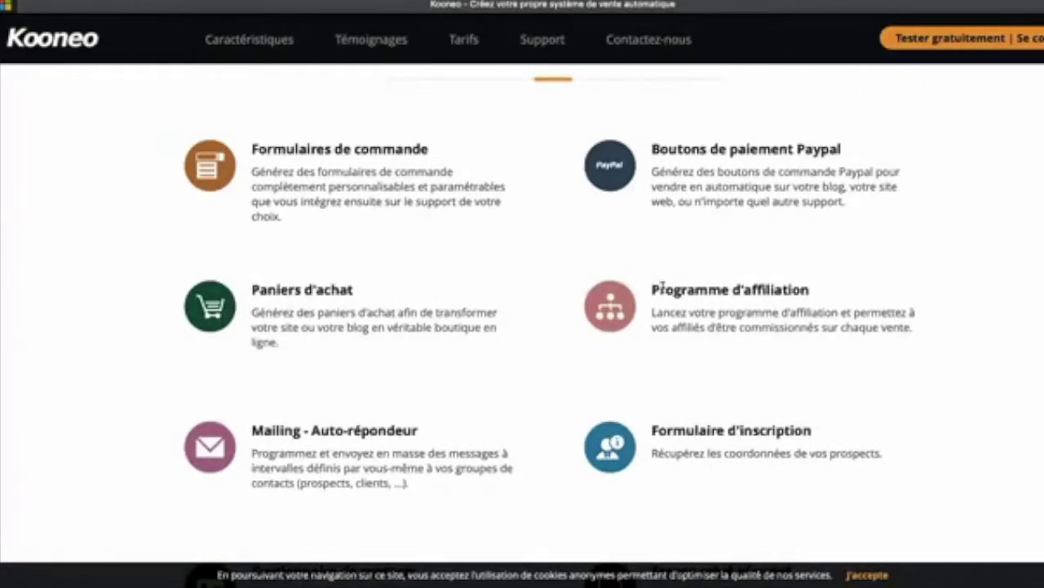
pyautogui.moveTo(253, 280); pyautogui.dragTo(381, 283)
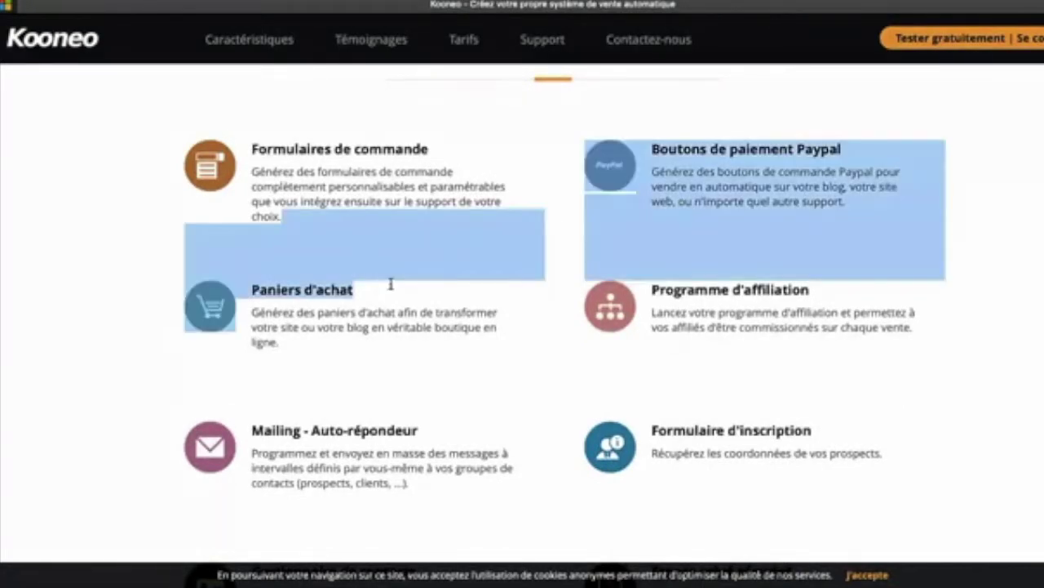
pyautogui.click(379, 320)
pyautogui.scroll(-5, 520, 399)
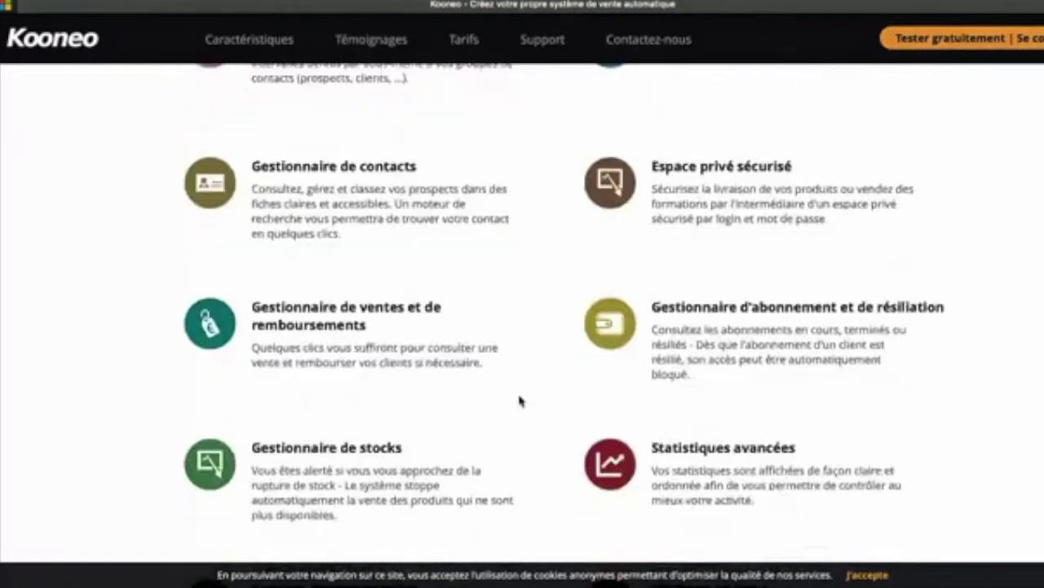
pyautogui.scroll(-1, 520, 400)
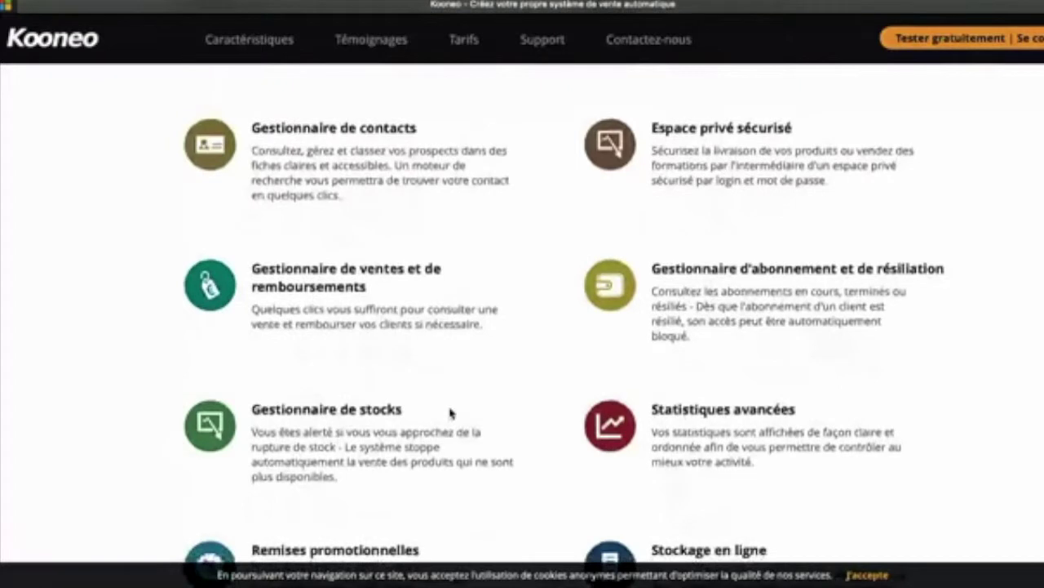
pyautogui.scroll(-3, 450, 412)
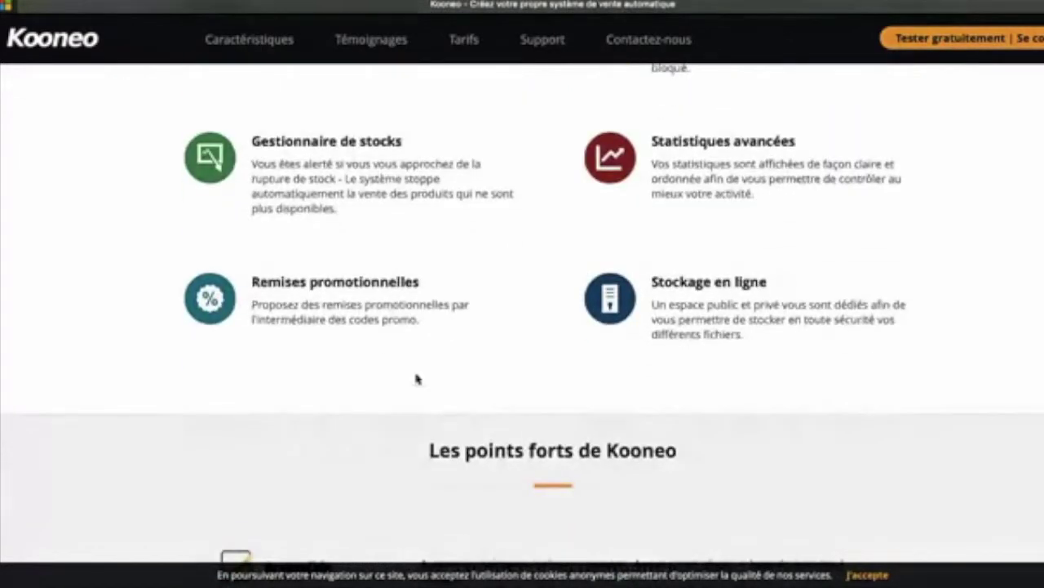
# Examine the home page's sections on Kooneo's strengths, compatible services and testimonials, then return to the page start
pyautogui.scroll(-4, 678, 333)
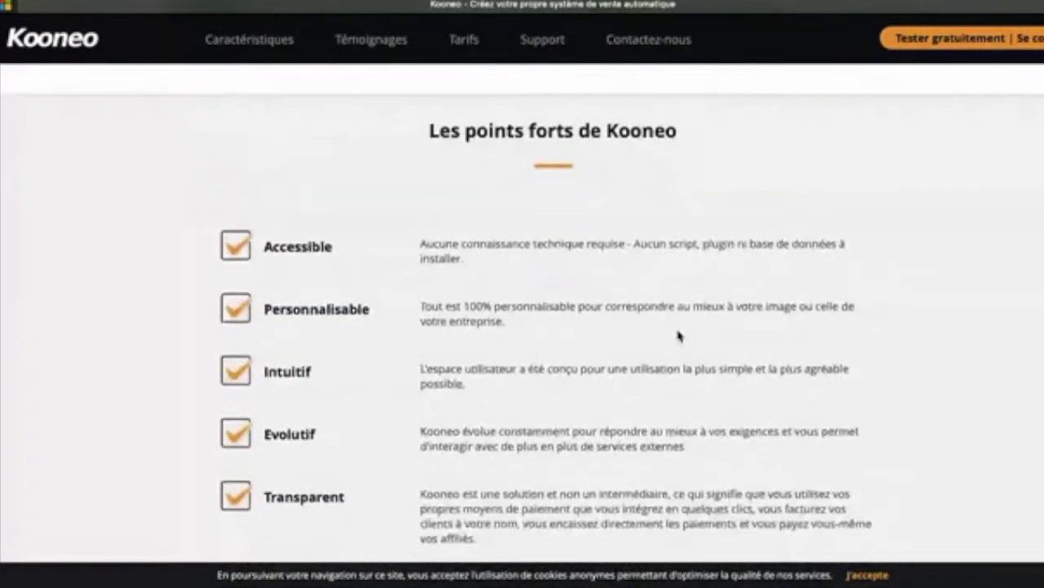
pyautogui.scroll(-1, 678, 332)
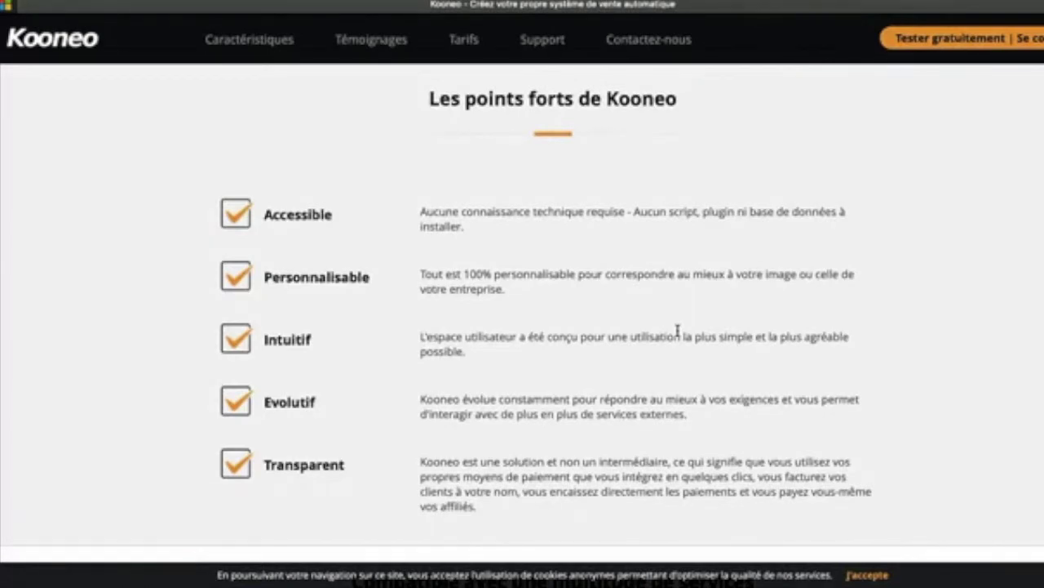
pyautogui.scroll(-8, 677, 329)
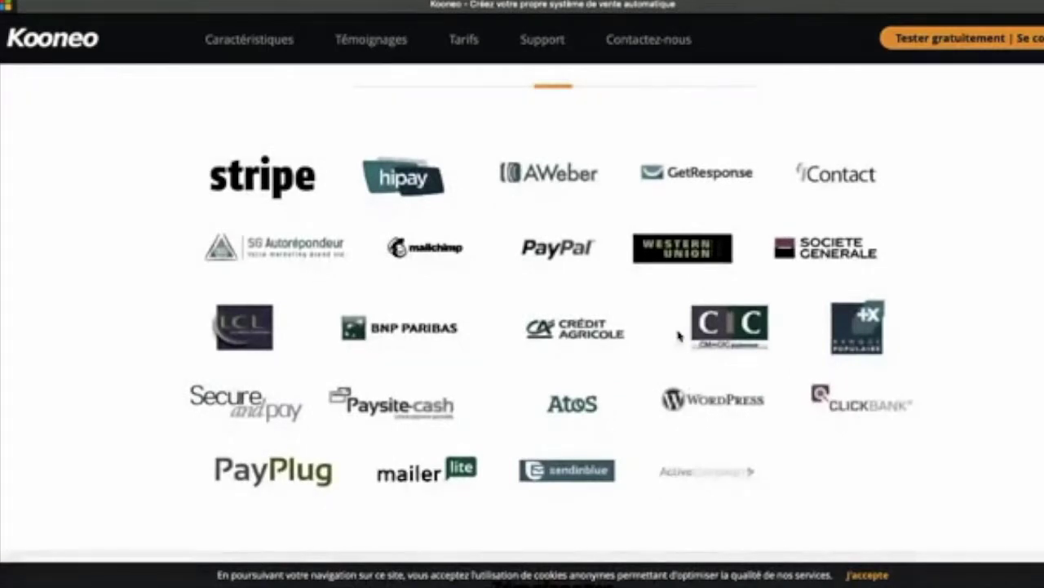
pyautogui.scroll(1, 493, 266)
pyautogui.scroll(-1, 493, 266)
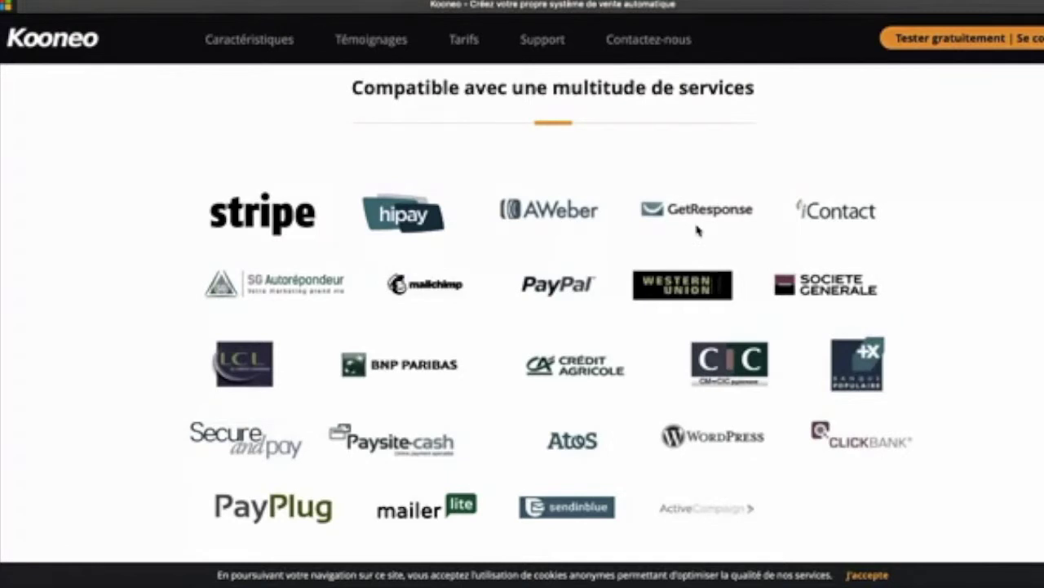
pyautogui.scroll(-5, 698, 231)
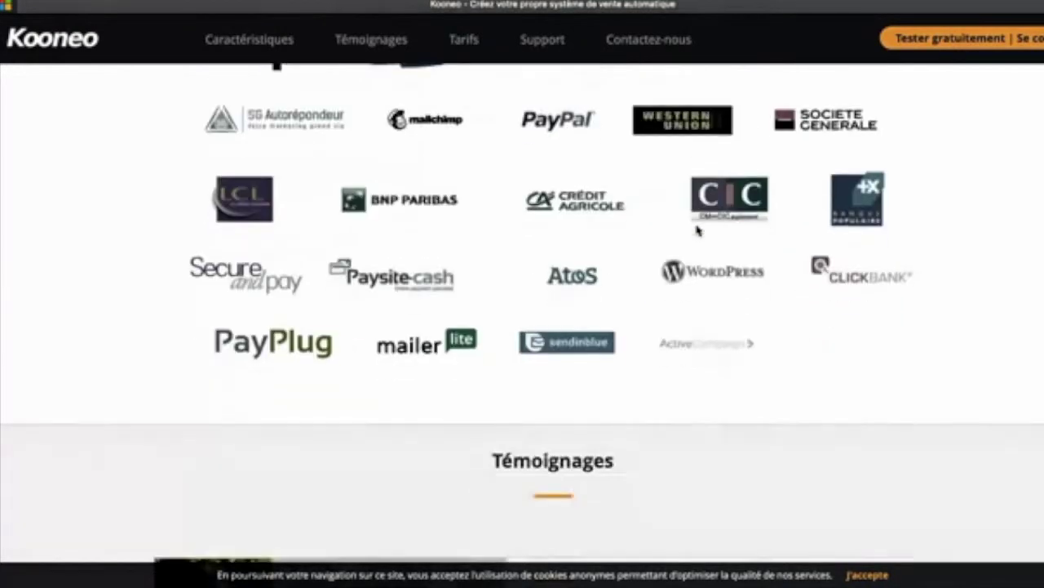
pyautogui.scroll(-6, 698, 231)
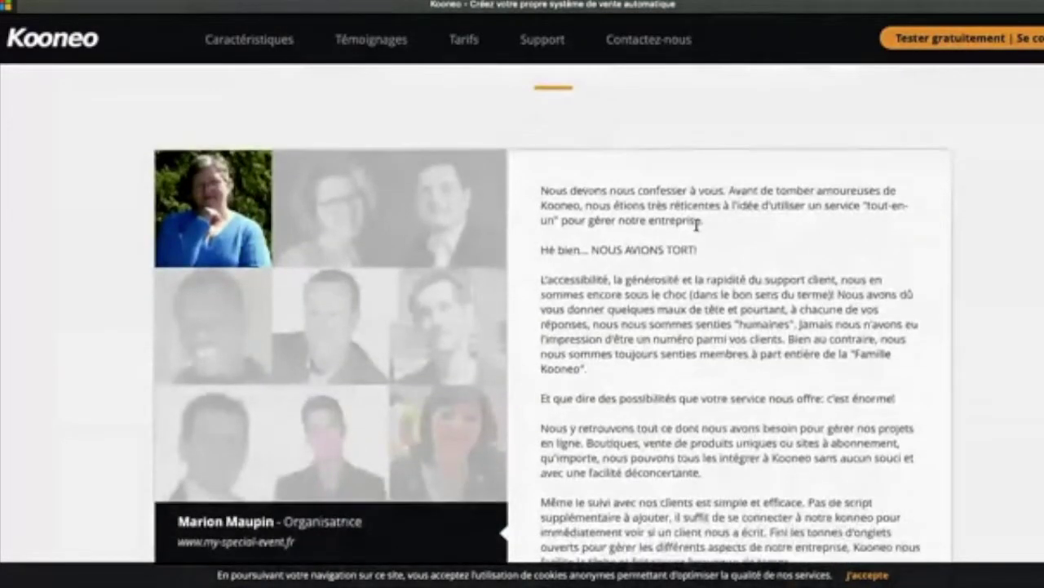
pyautogui.scroll(20, 366, 354)
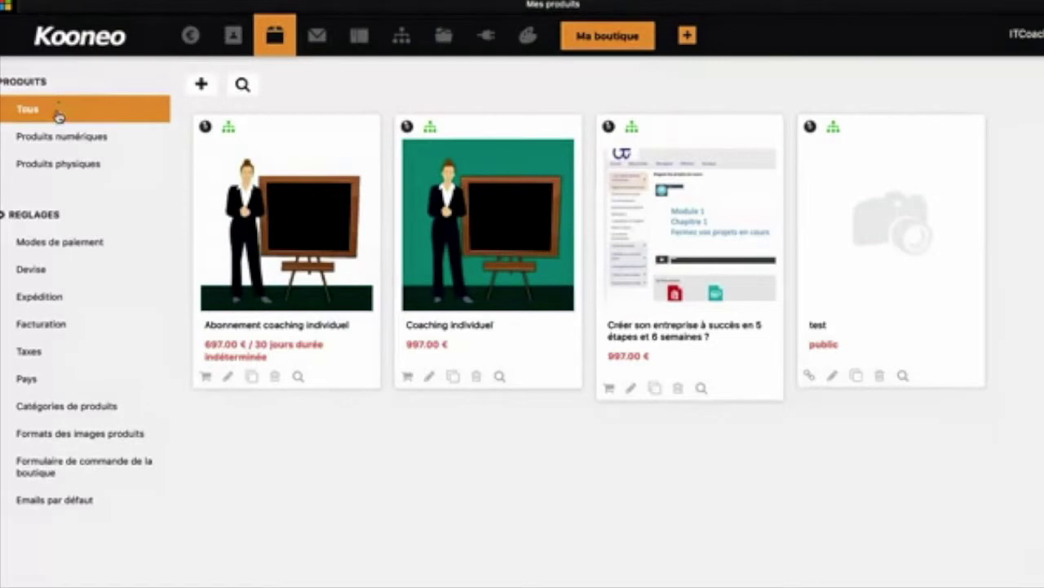
# View the digital and physical product lists in the account, and the list of public web pages
pyautogui.click(59, 139)
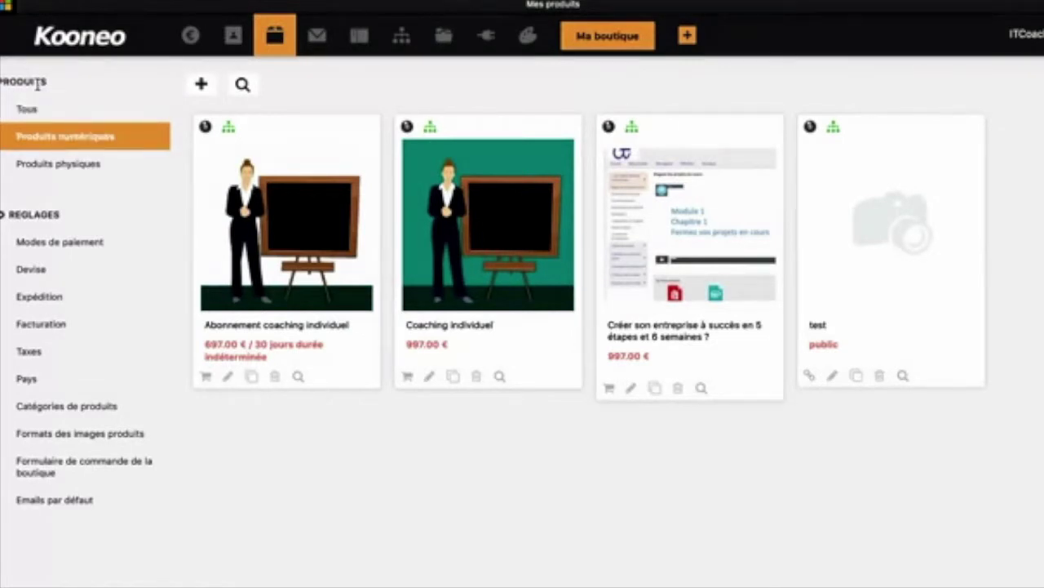
pyautogui.click(60, 165)
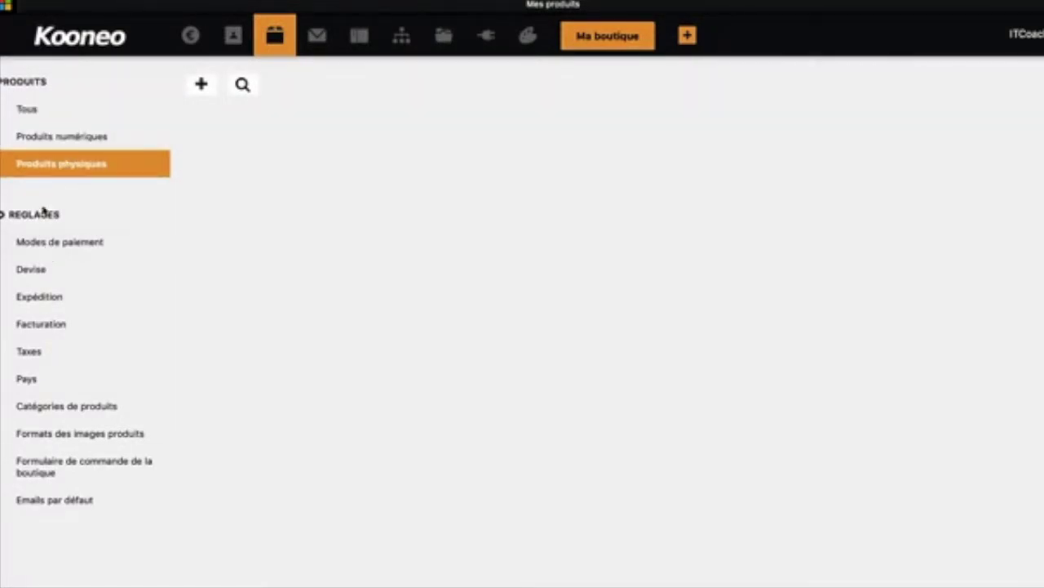
pyautogui.click(360, 36)
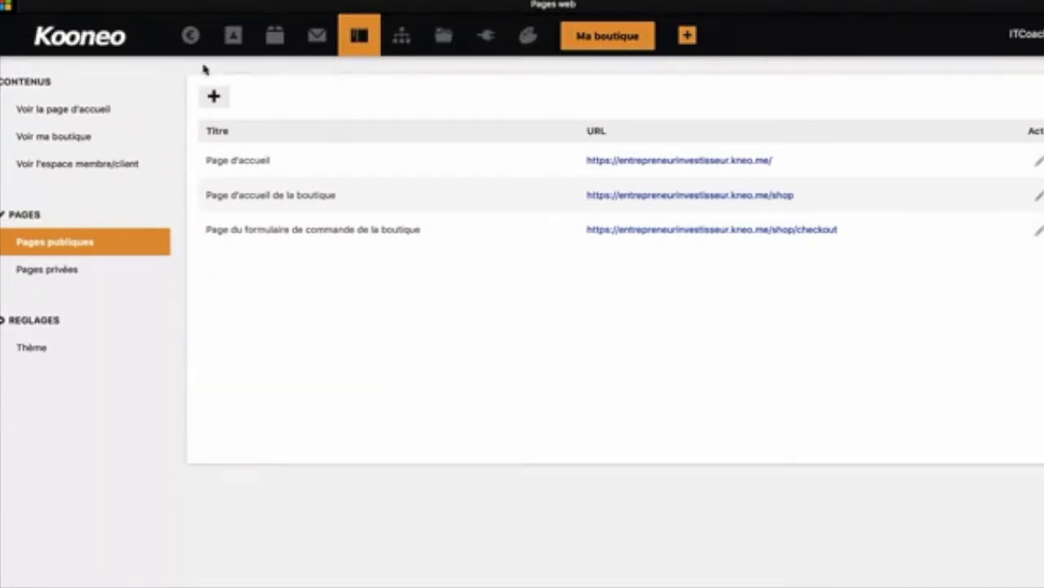
# Review the sales area's validated sales, pending orders, refunds and subscriptions
pyautogui.click(190, 36)
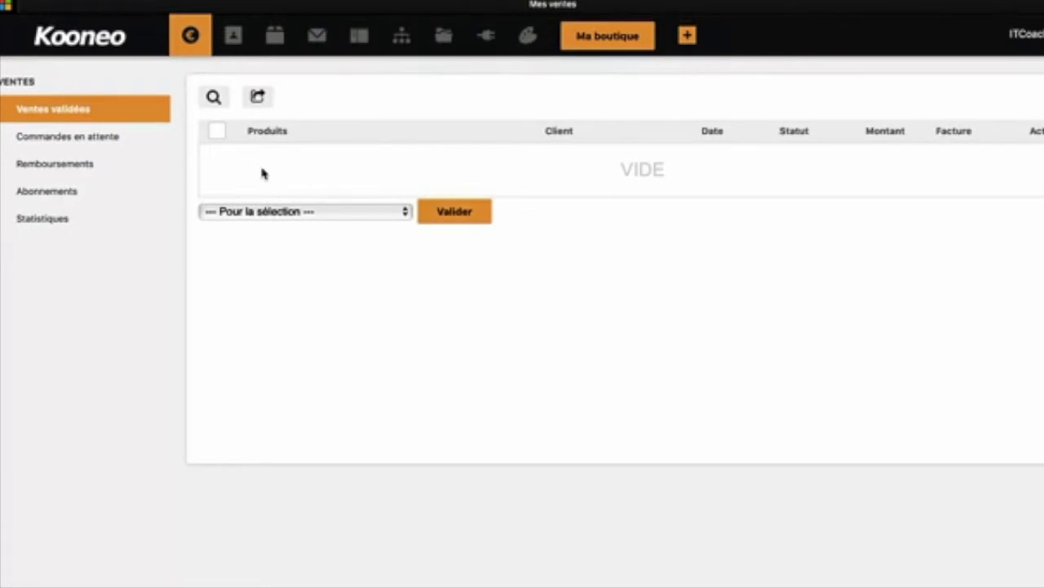
pyautogui.click(57, 138)
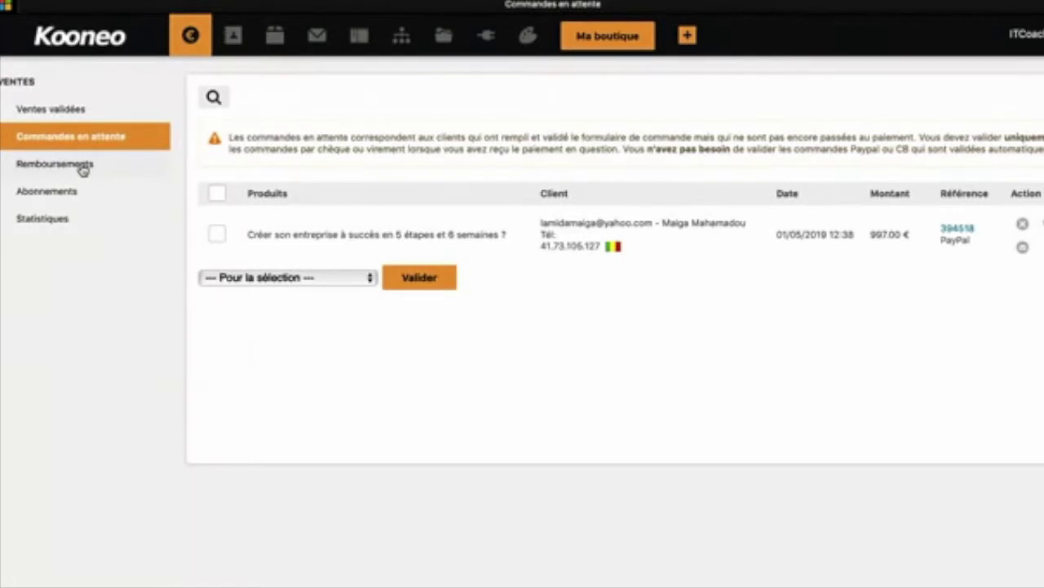
pyautogui.click(83, 166)
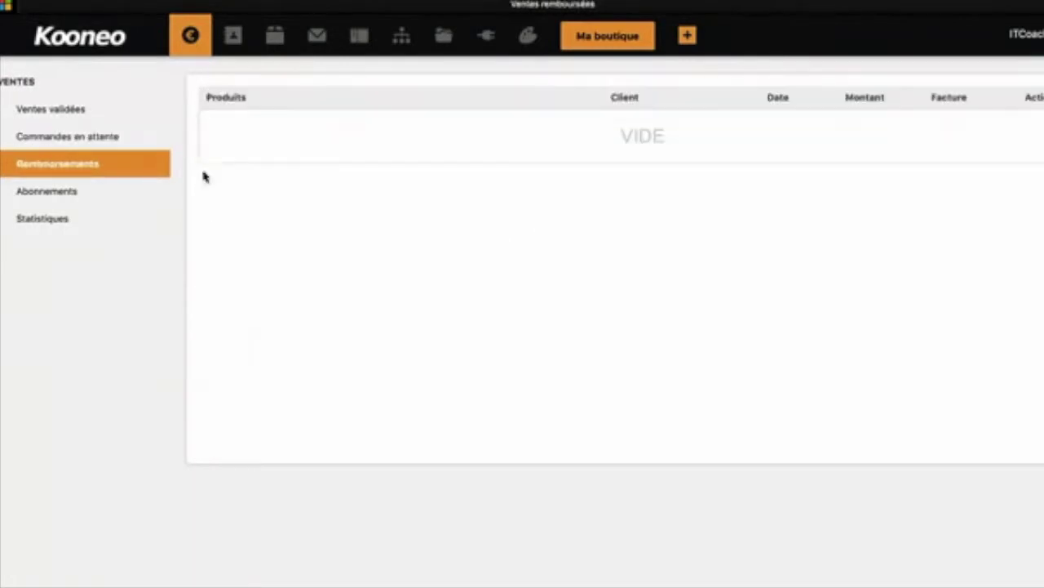
pyautogui.click(59, 196)
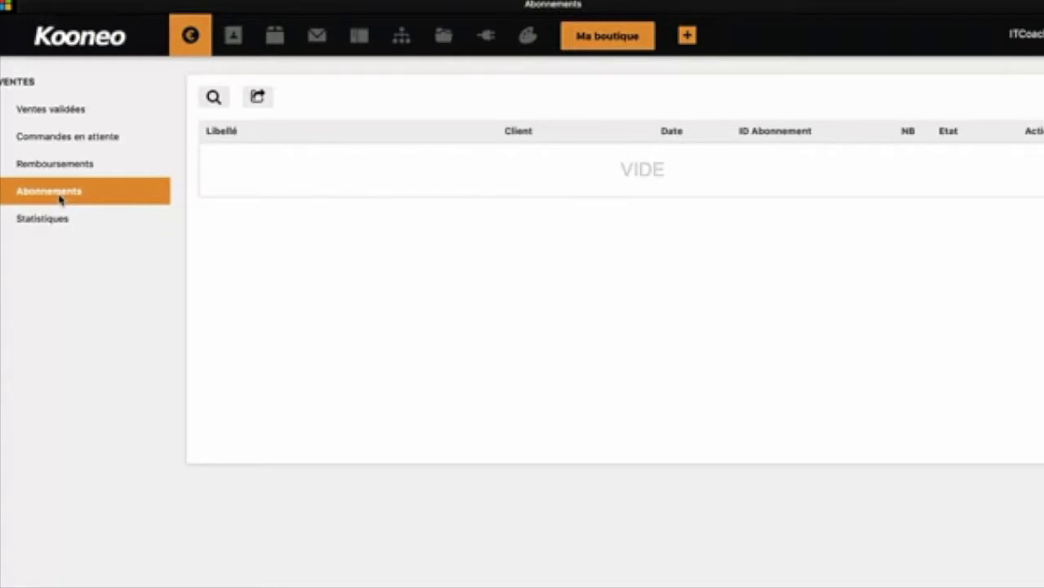
# Review the sales statistics, including the revenue forecast, EU VAT and reverse-charge VAT reports
pyautogui.click(52, 225)
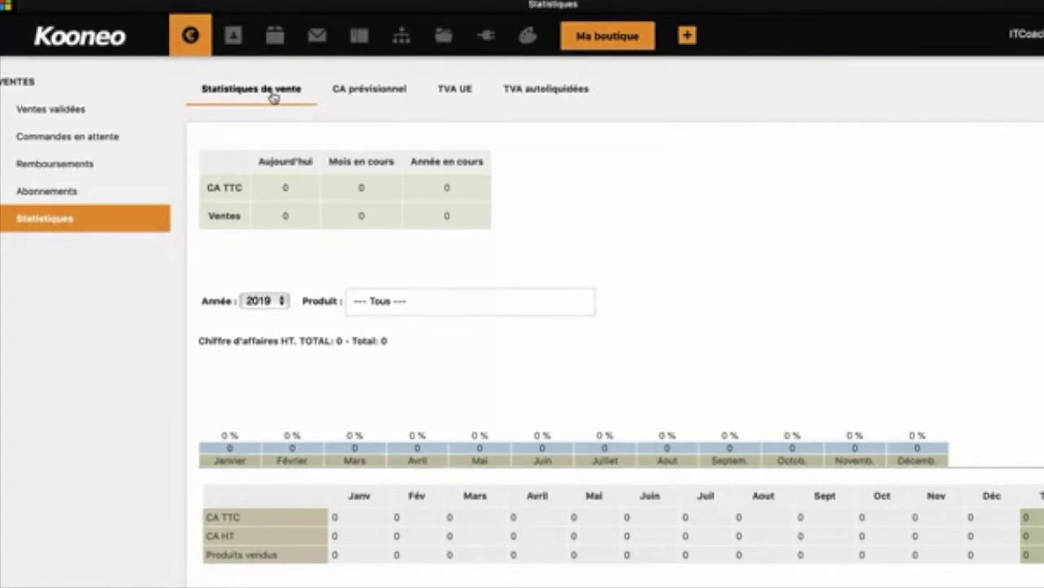
pyautogui.click(372, 89)
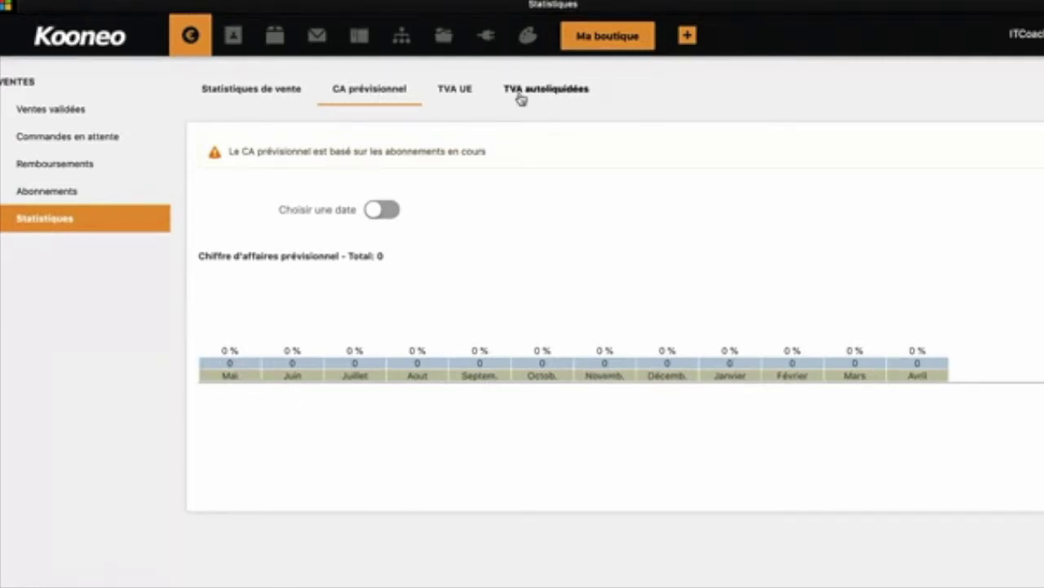
pyautogui.click(455, 95)
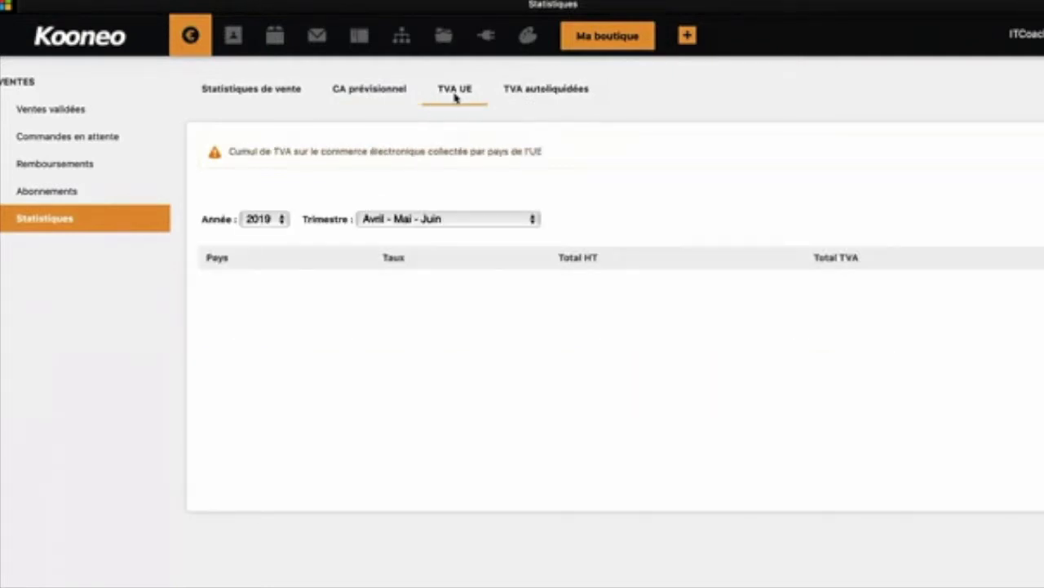
pyautogui.click(530, 98)
pyautogui.click(443, 99)
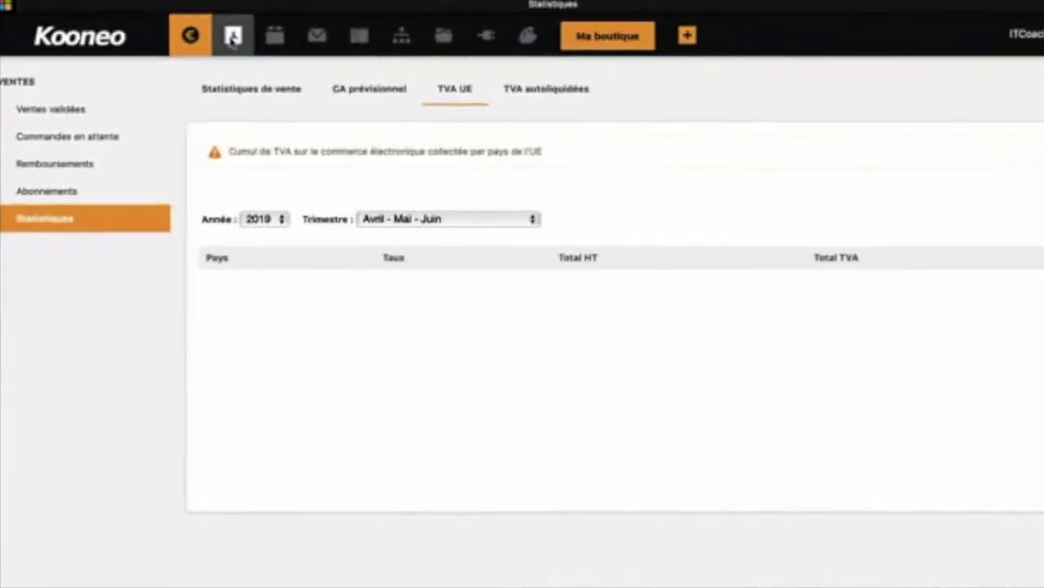
# Look through the contact lists for all contacts, clients, members and affiliates, and open the registration forms
pyautogui.click(233, 36)
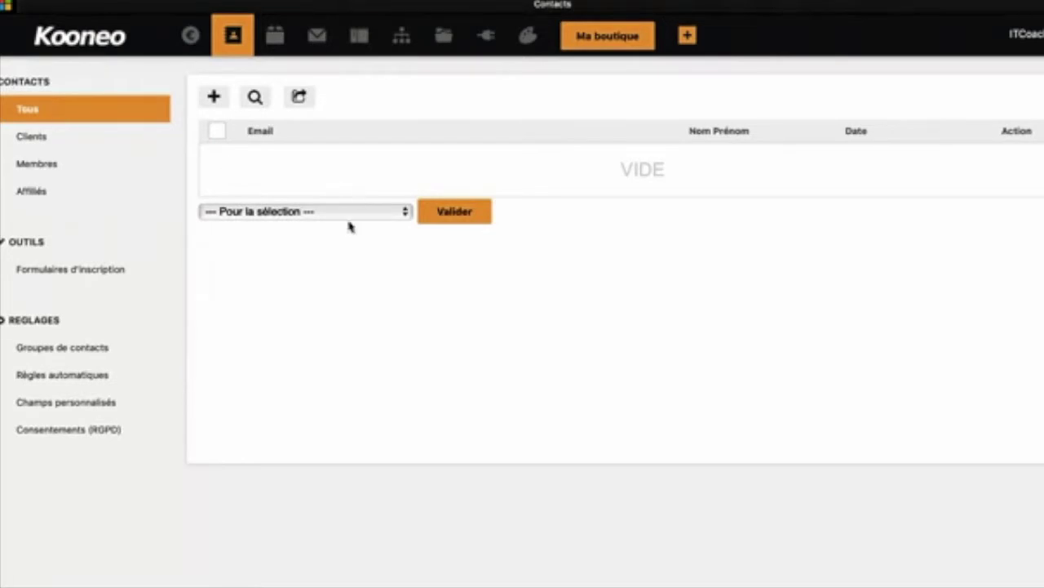
pyautogui.click(36, 139)
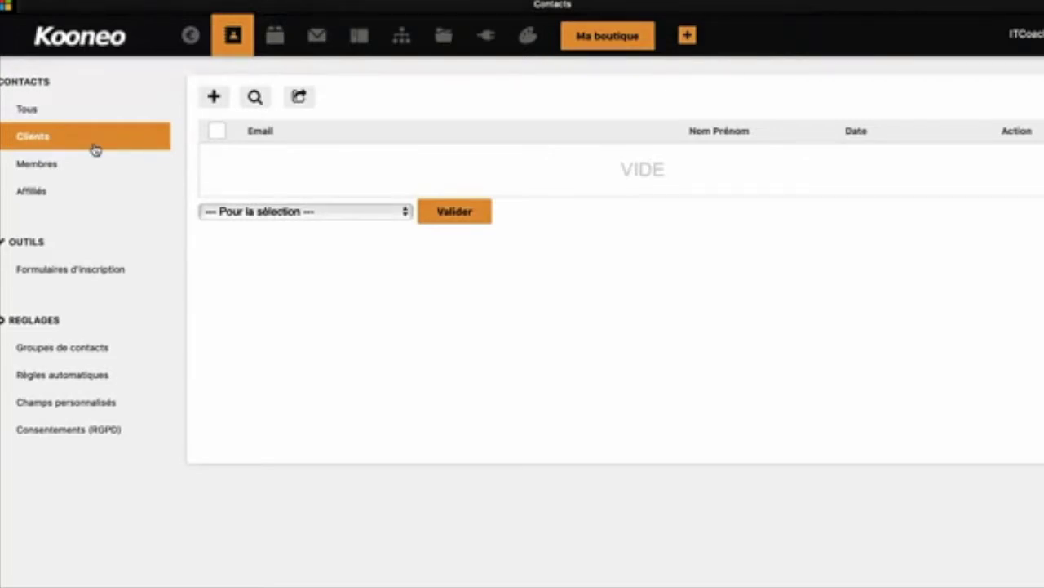
pyautogui.click(43, 171)
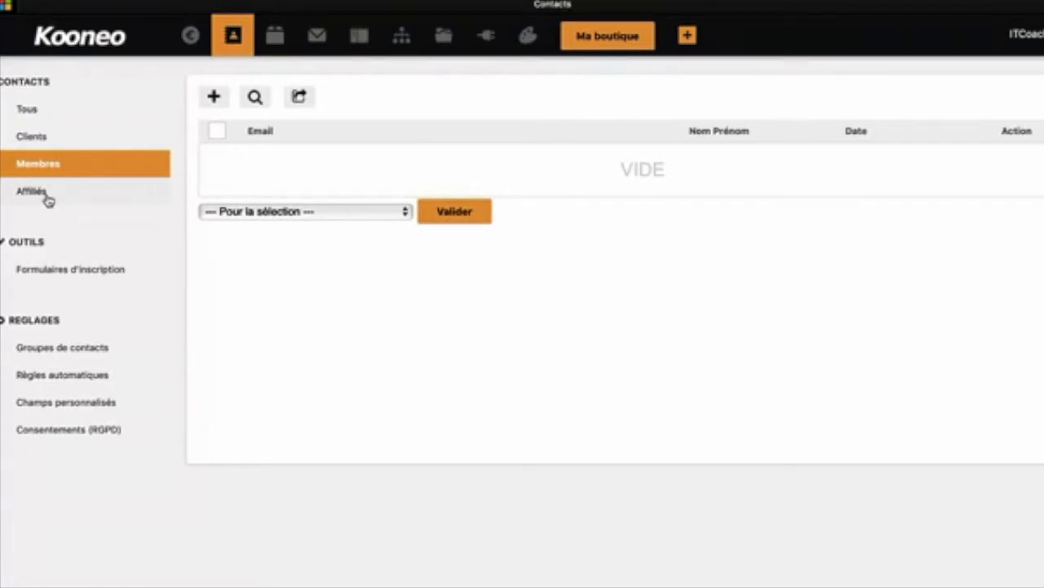
pyautogui.click(49, 201)
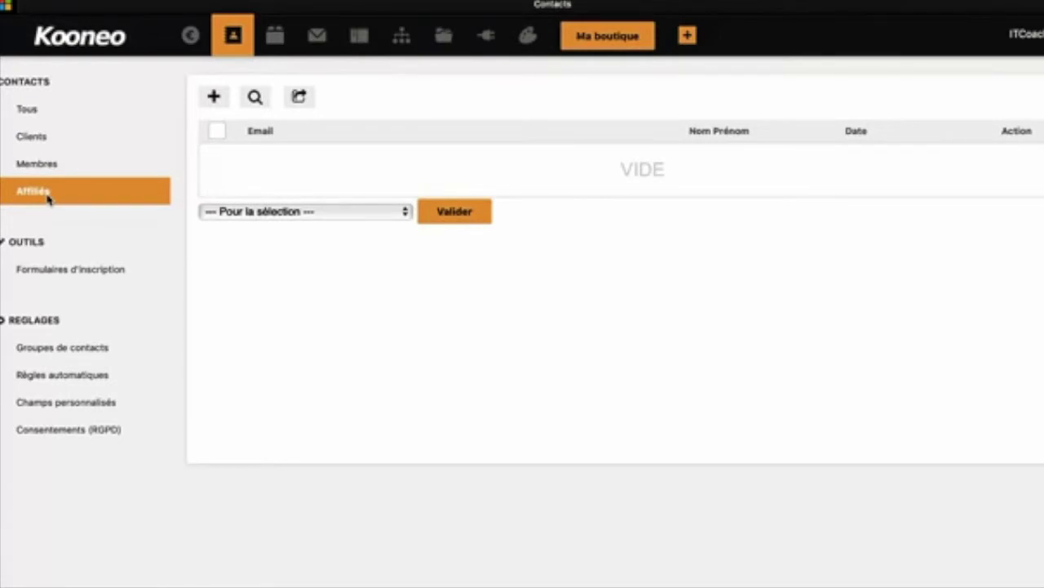
pyautogui.click(47, 272)
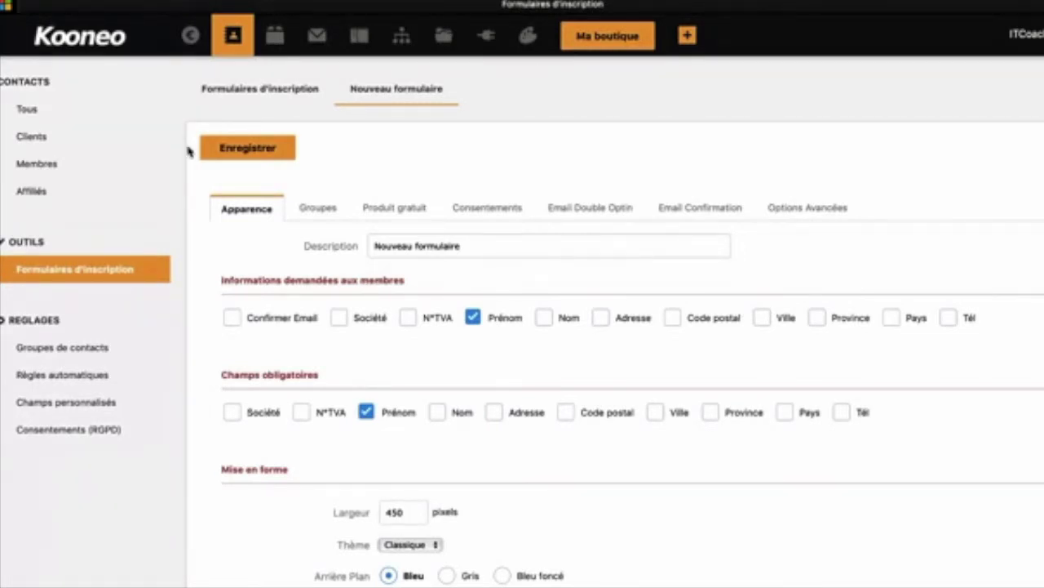
# Reopen the existing registration form, change its description to "Formulaire", and add "Confirmer Email" to the information requested from members
pyautogui.click(261, 91)
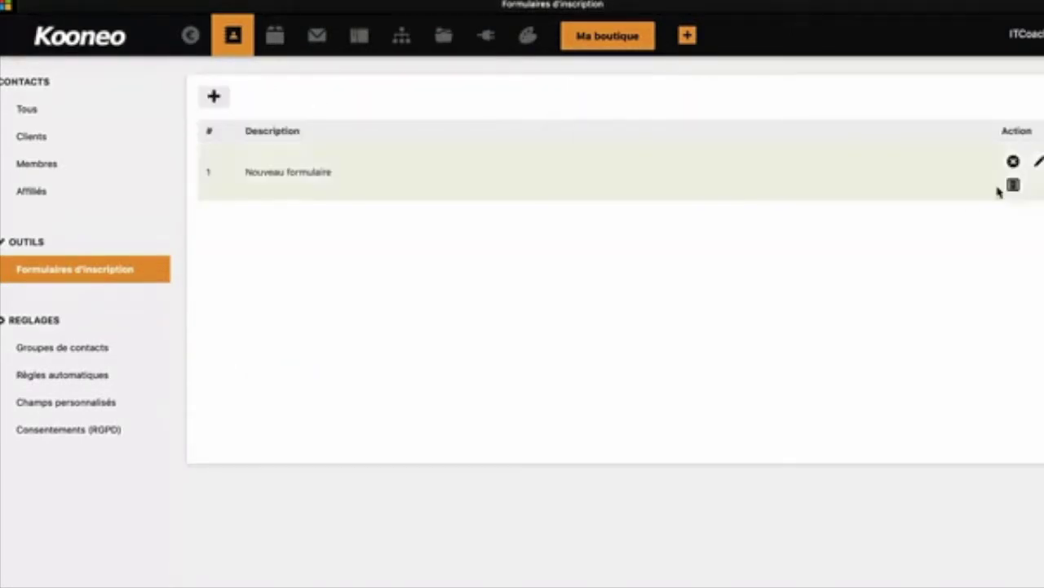
pyautogui.click(1038, 163)
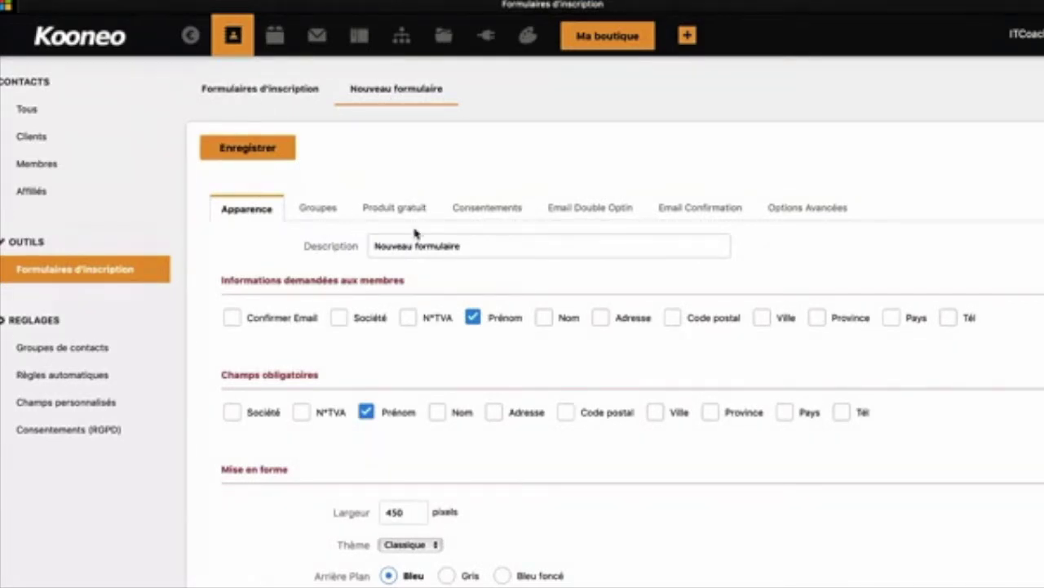
pyautogui.moveTo(463, 243); pyautogui.dragTo(394, 253)
pyautogui.press('Left')
pyautogui.hotkey('alt', 'BackSpace')
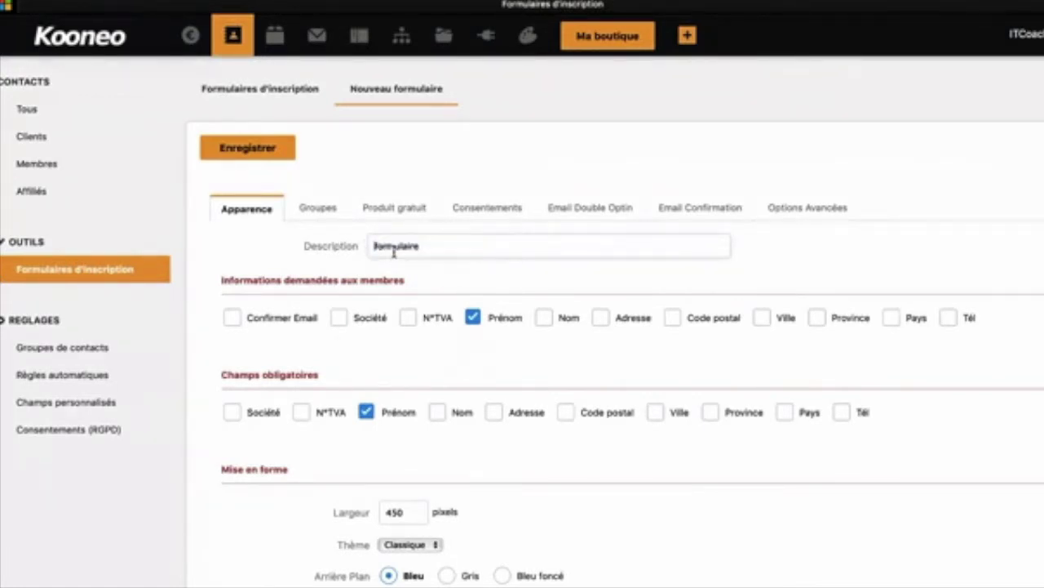
pyautogui.press('Delete')
pyautogui.write('F')
pyautogui.click(232, 318)
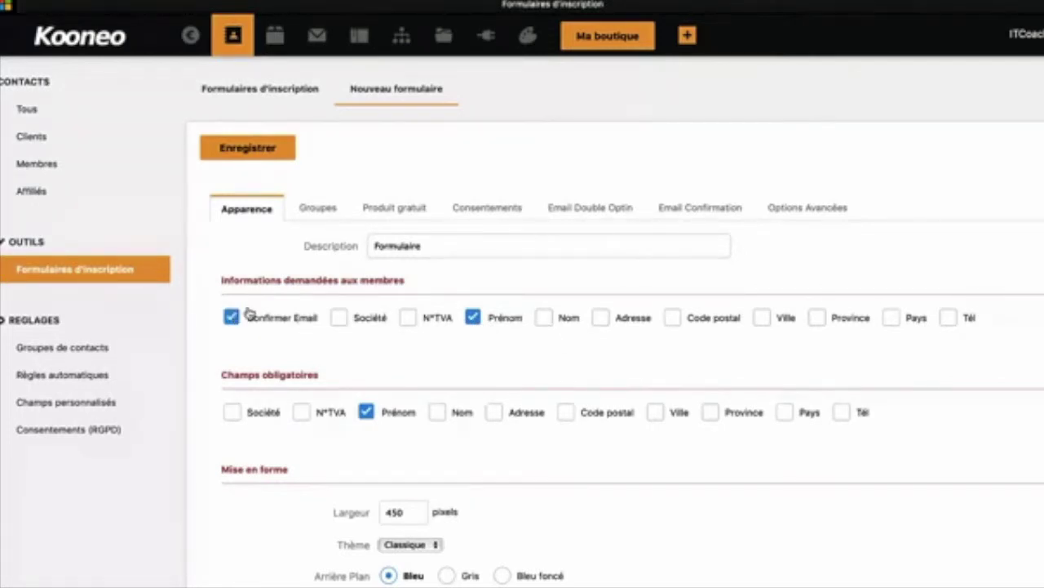
# Examine the registration form's layout settings, including width, theme, background, title, button label and upper and lower texts, and leave the form
pyautogui.scroll(-1, 424, 368)
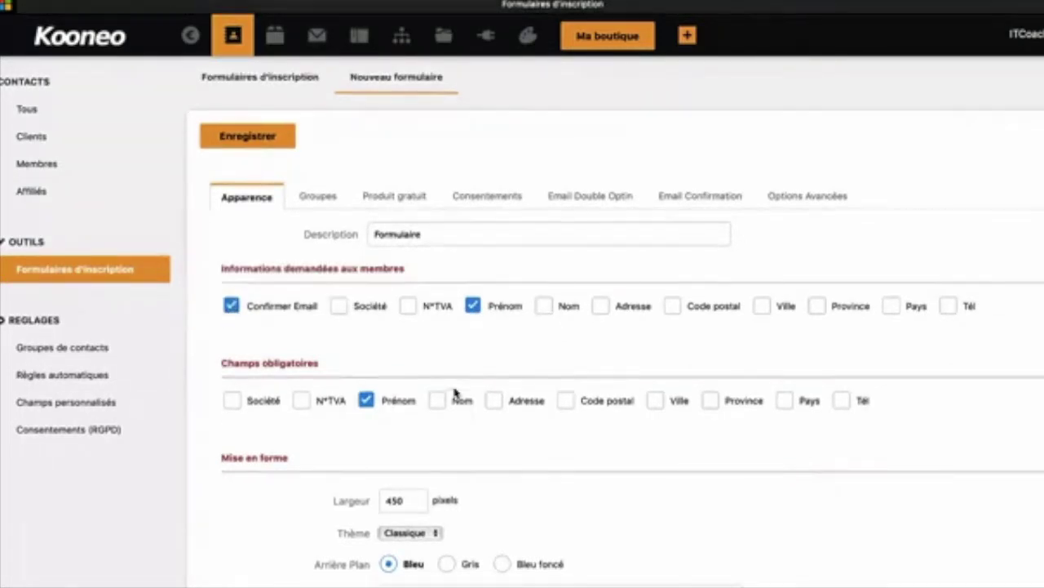
pyautogui.scroll(-5, 454, 392)
pyautogui.scroll(-2, 454, 389)
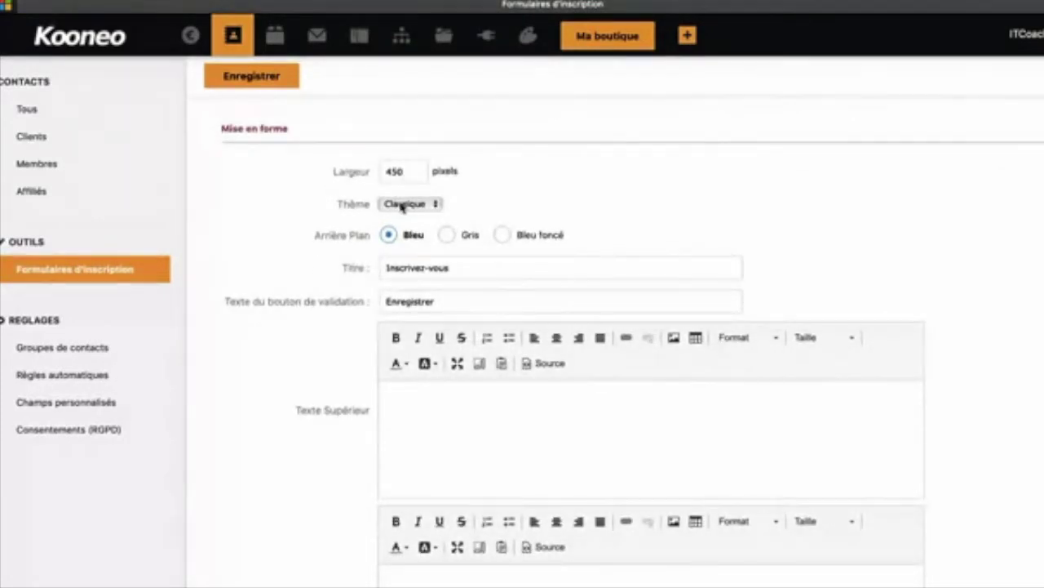
pyautogui.moveTo(515, 268); pyautogui.dragTo(356, 259)
pyautogui.scroll(-3, 386, 457)
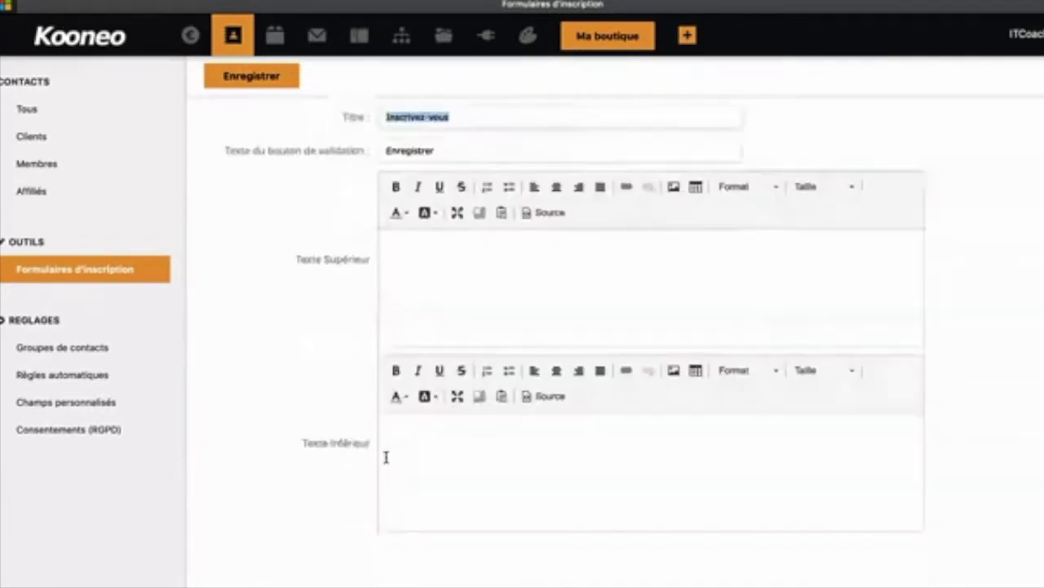
pyautogui.scroll(10, 384, 454)
pyautogui.click(250, 155)
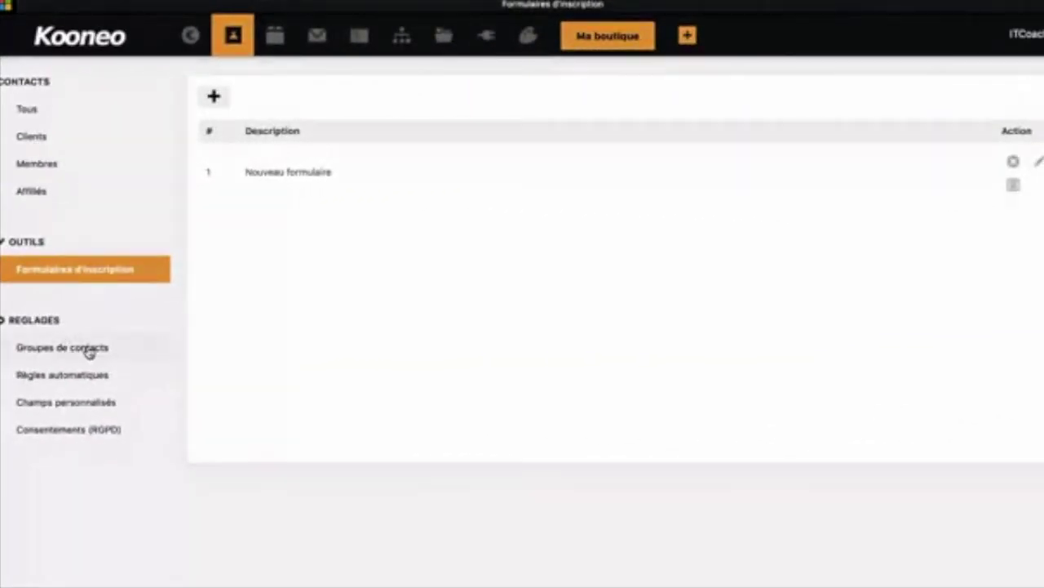
# Create a new contact group named "Coaching" and save it
pyautogui.click(90, 349)
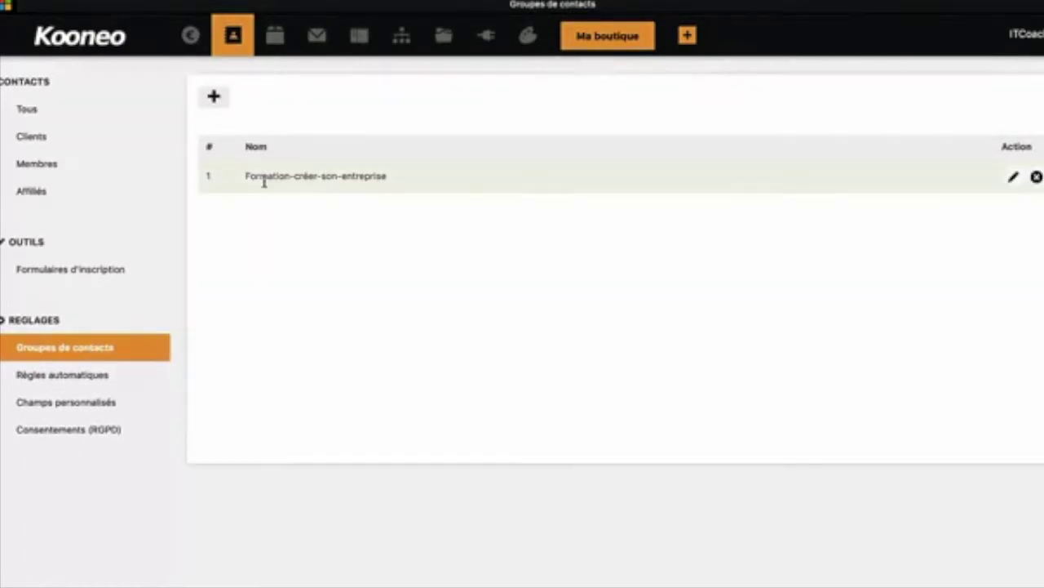
pyautogui.moveTo(246, 175)
pyautogui.mouseDown()
pyautogui.moveTo(403, 178)
pyautogui.moveTo(234, 169)
pyautogui.mouseUp()
pyautogui.click(404, 178)
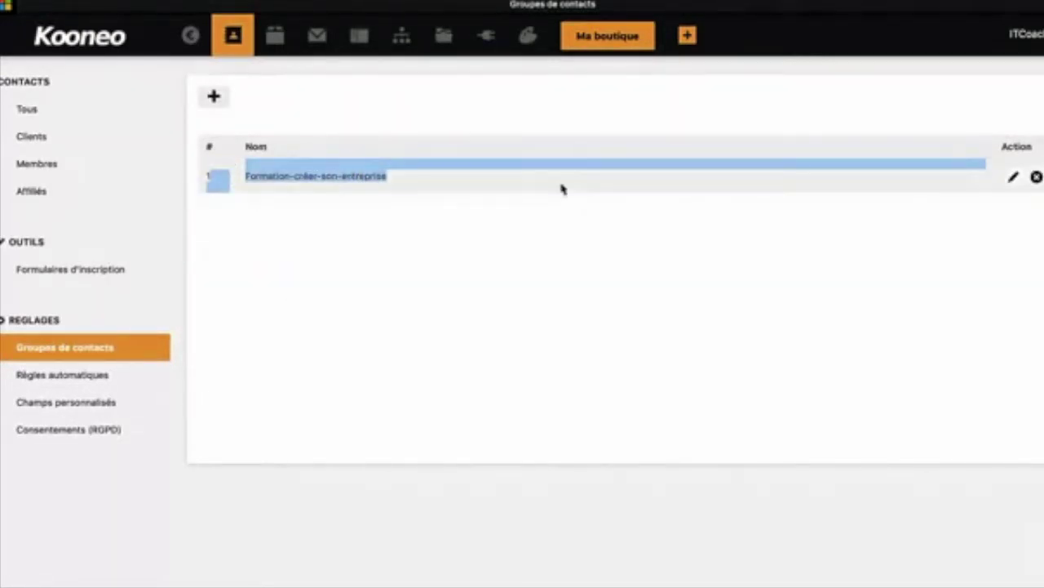
pyautogui.click(214, 96)
pyautogui.click(406, 182)
pyautogui.write('Coah')
pyautogui.write('ching')
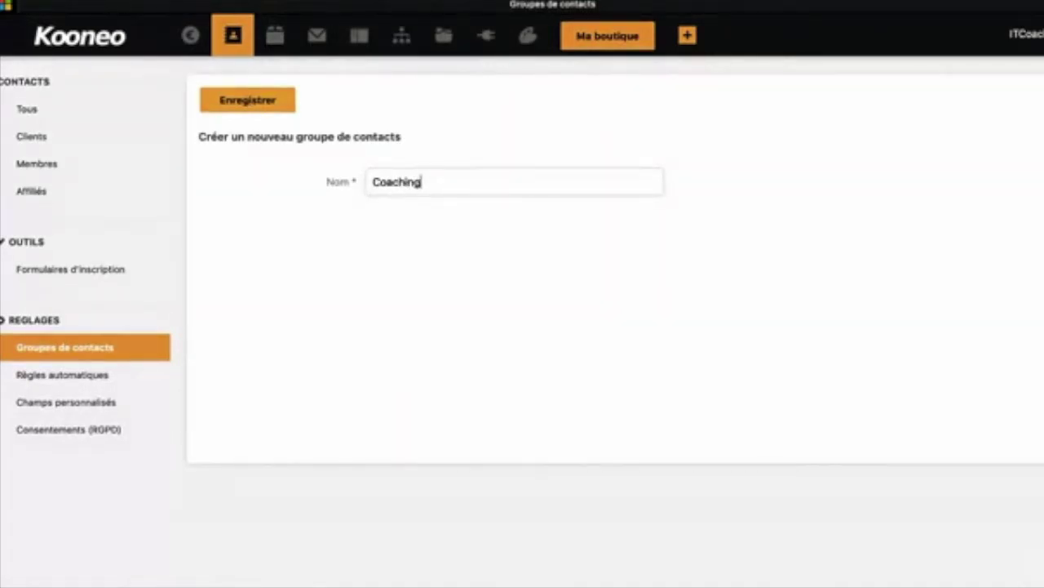
pyautogui.click(243, 103)
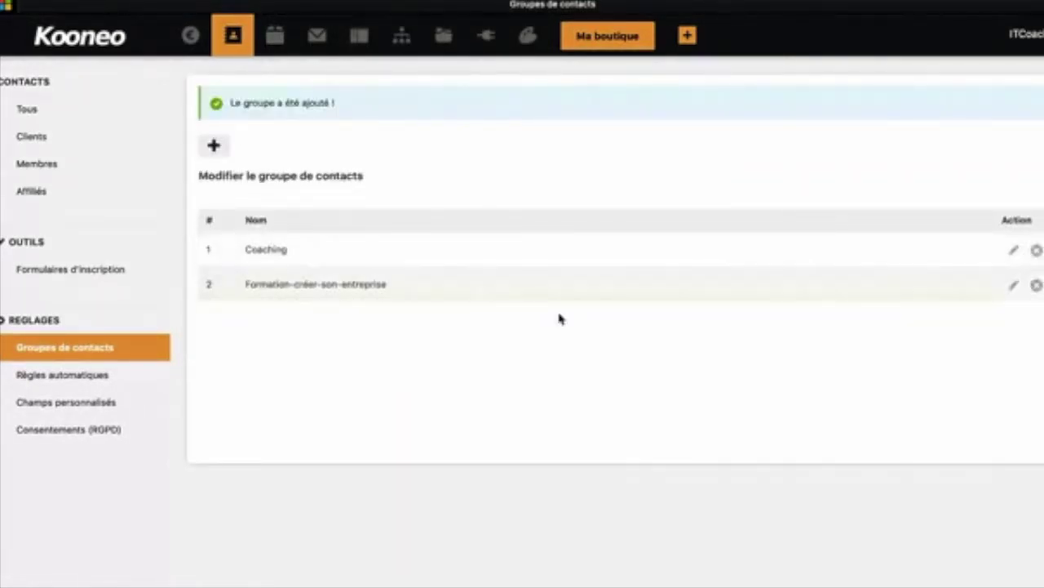
# Rename the "Formation-créer-son-entreprise" contact group to Formation "Créer son entreprise" and save the change
pyautogui.click(326, 284)
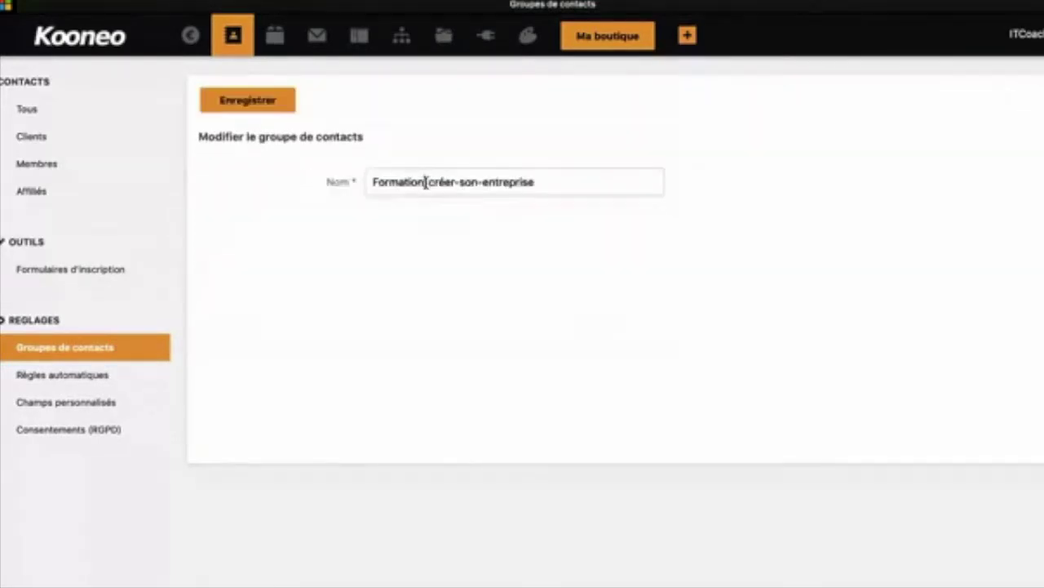
pyautogui.press('BackSpace')
pyautogui.press('Right')
pyautogui.press('Right')
pyautogui.press('Right')
pyautogui.press('BackSpace')
pyautogui.press('Right')
pyautogui.press('Right')
pyautogui.press('Right')
pyautogui.press('Right')
pyautogui.press('BackSpace')
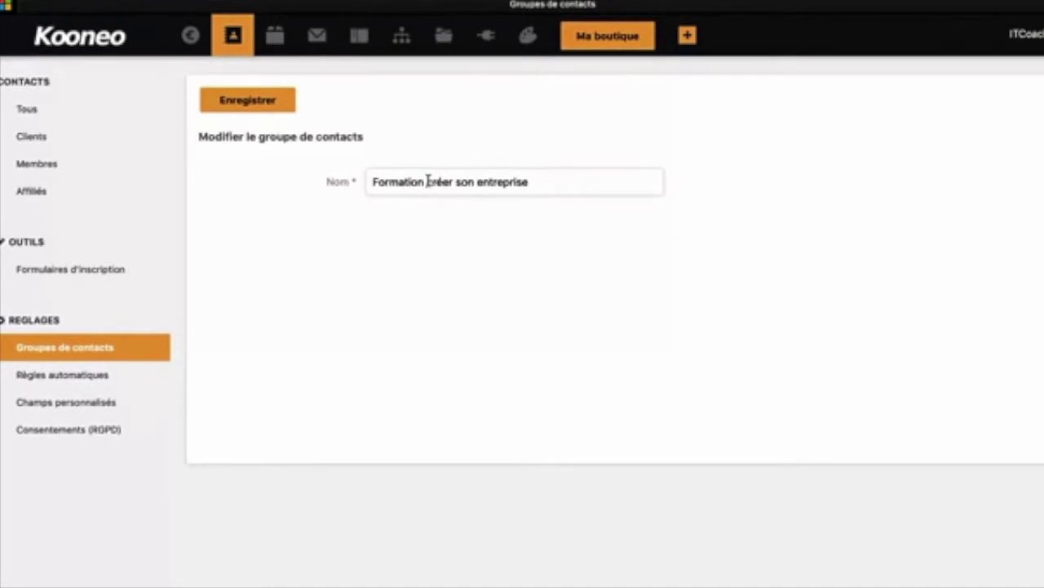
pyautogui.click(428, 181)
pyautogui.write('"c')
pyautogui.click(548, 179)
pyautogui.write('"')
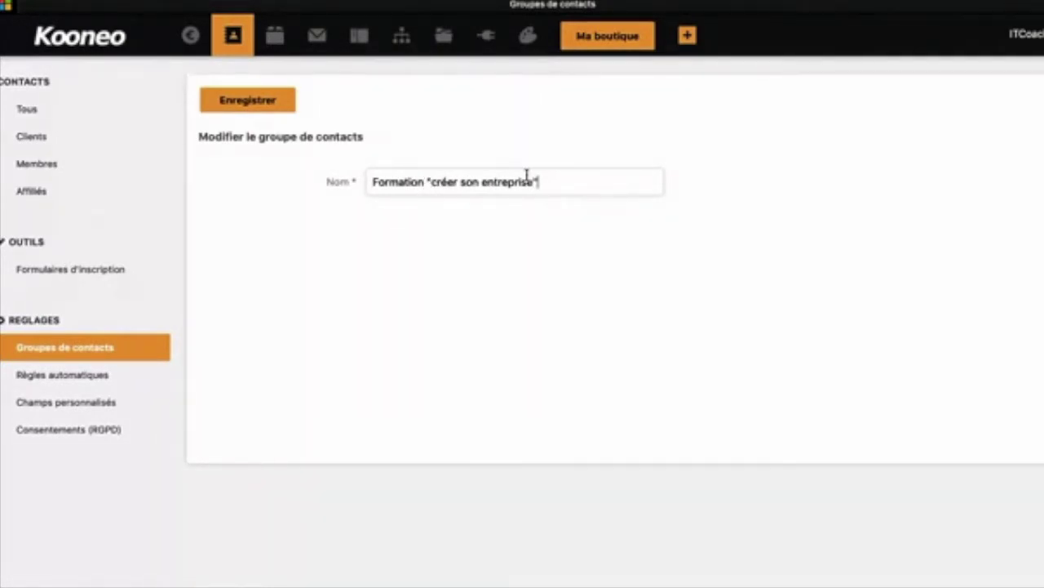
pyautogui.click(435, 184)
pyautogui.press('BackSpace')
pyautogui.write('C')
pyautogui.click(270, 100)
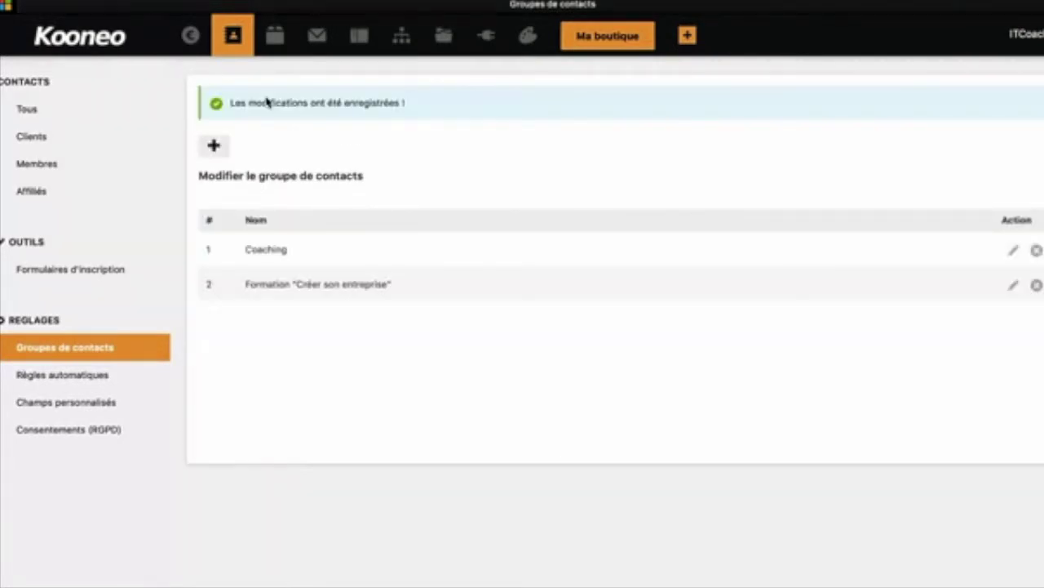
# Create an automatic rule that unsubscribes contacts from Coaching when they are registered in Formation "Créer son entreprise"
pyautogui.click(88, 376)
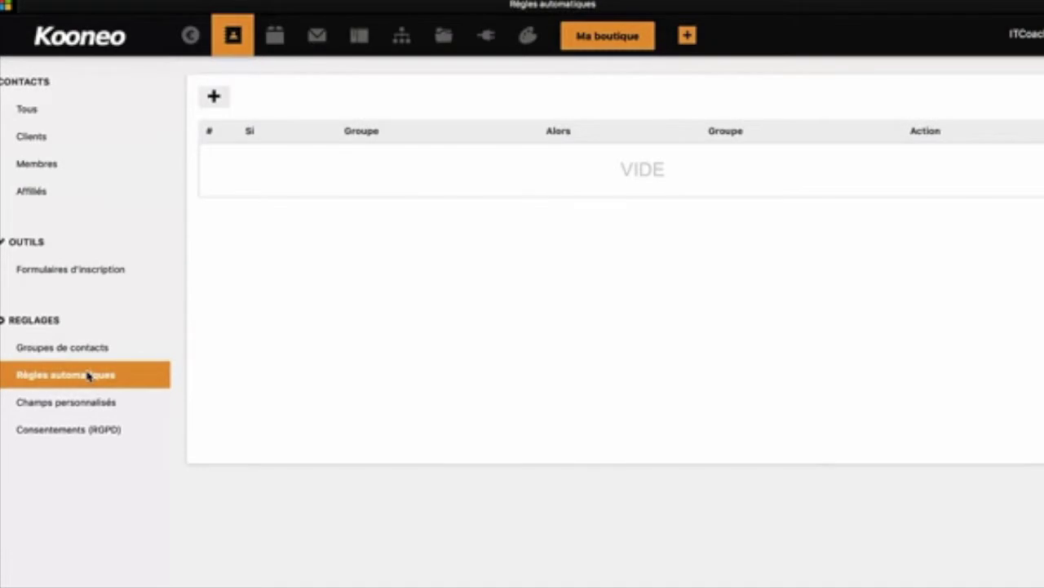
pyautogui.click(214, 96)
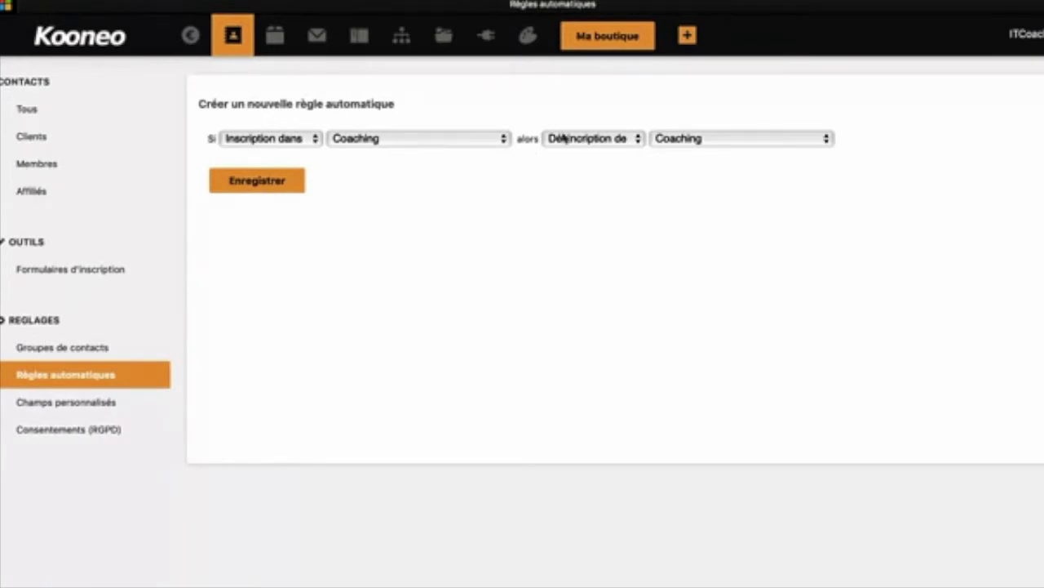
pyautogui.click(700, 144)
pyautogui.click(701, 159)
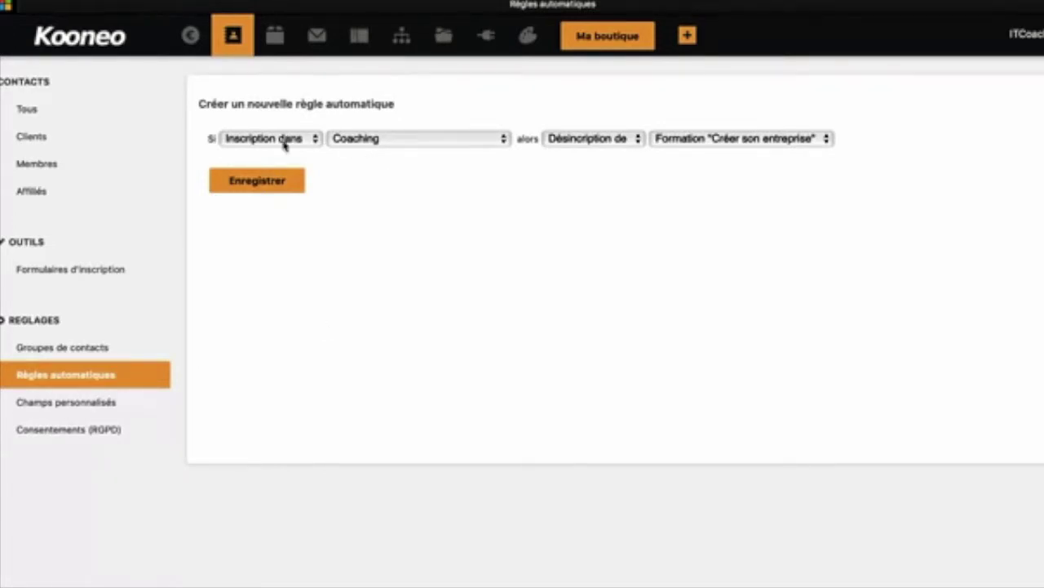
pyautogui.click(369, 144)
pyautogui.click(366, 161)
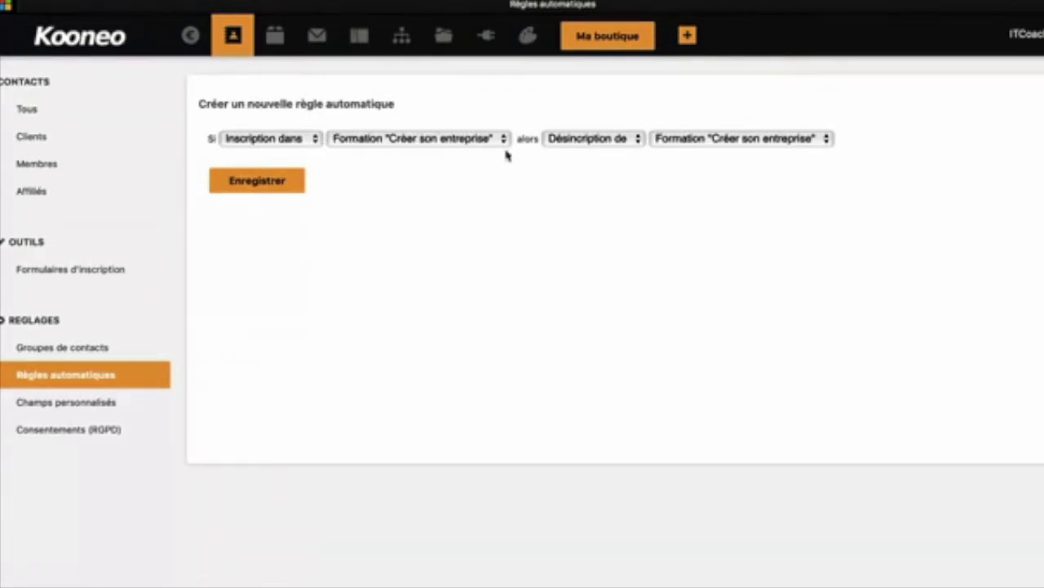
pyautogui.click(687, 133)
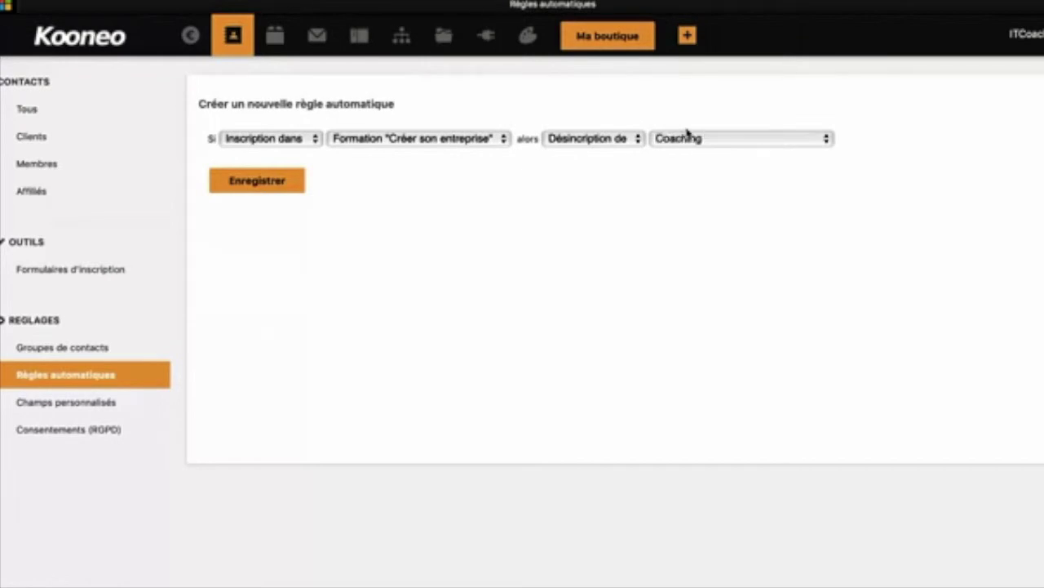
pyautogui.click(259, 187)
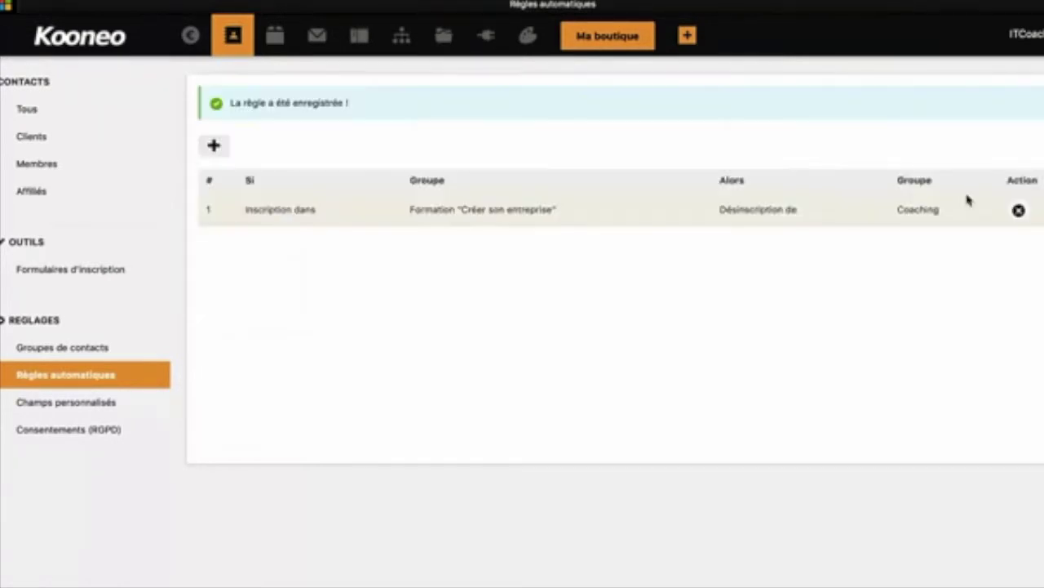
# Delete the automatic rule linking Formation "Créer son entreprise" and Coaching, confirming the permanent removal
pyautogui.click(1020, 212)
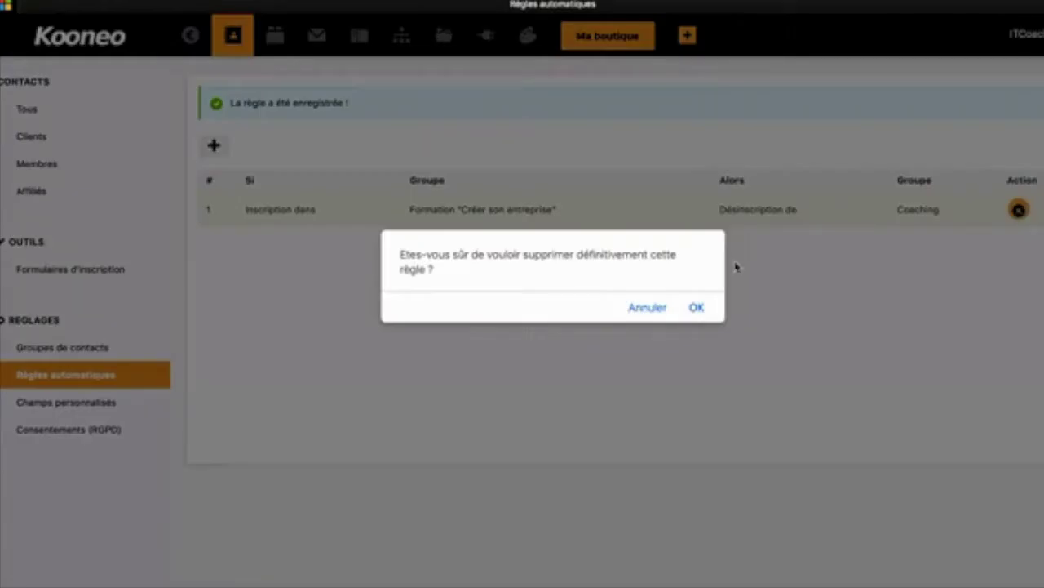
pyautogui.click(696, 308)
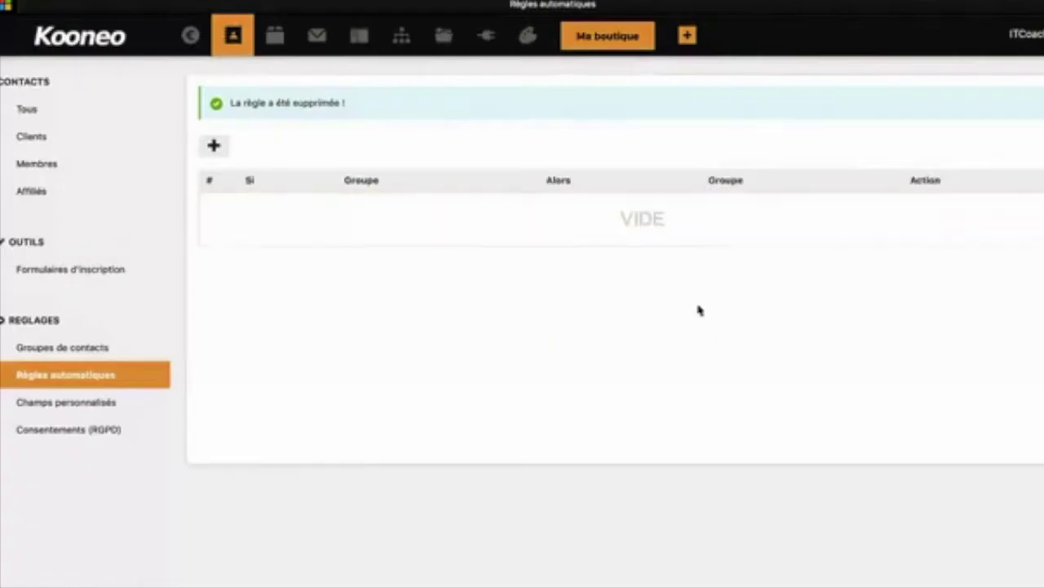
# Add a custom contact field named "nouveauchamp" and try out its member area and order/registration form display options
pyautogui.click(94, 404)
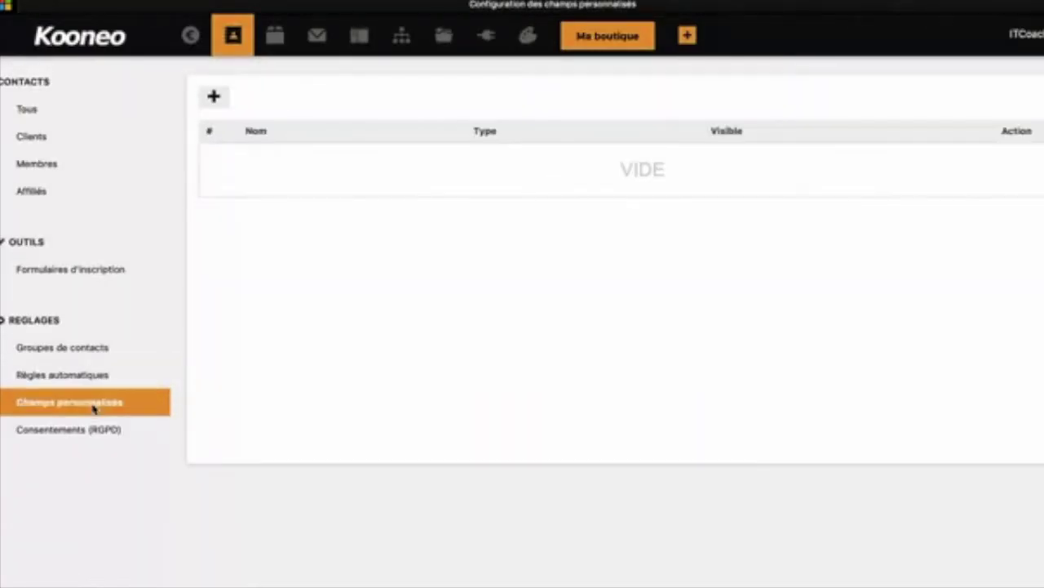
pyautogui.click(213, 99)
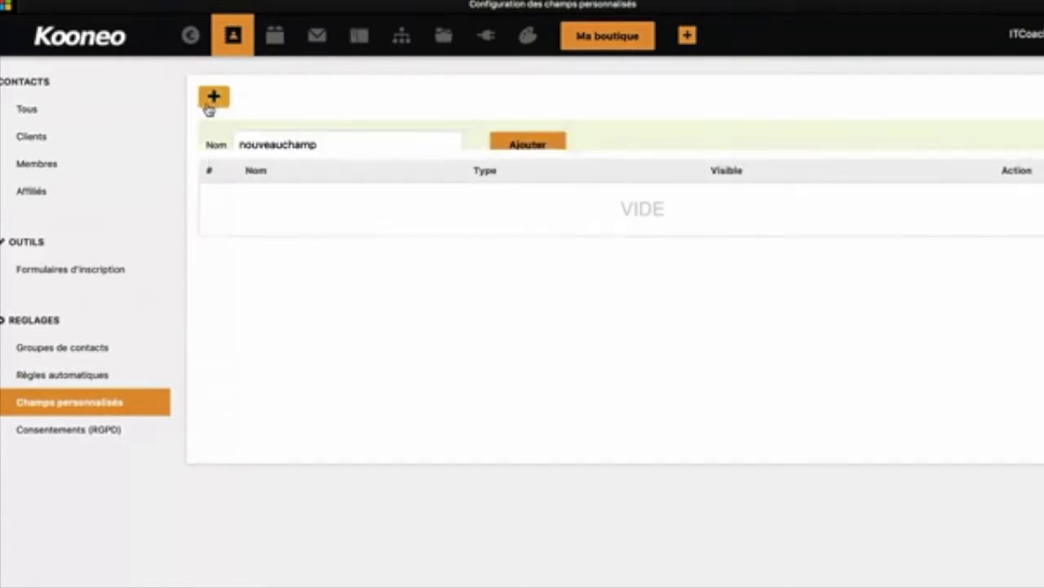
pyautogui.click(514, 146)
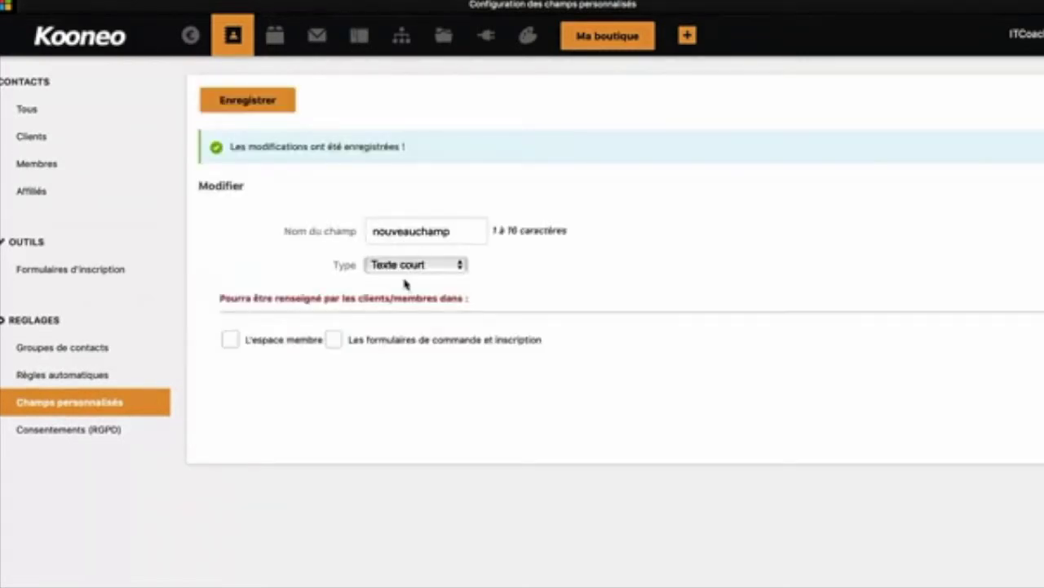
pyautogui.click(229, 338)
pyautogui.click(335, 340)
pyautogui.click(335, 339)
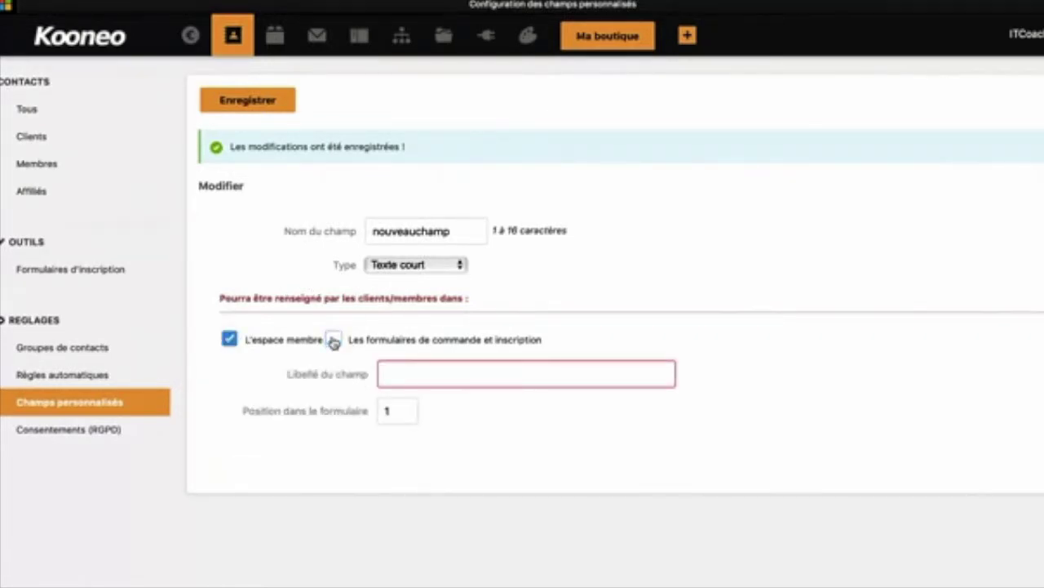
pyautogui.click(230, 339)
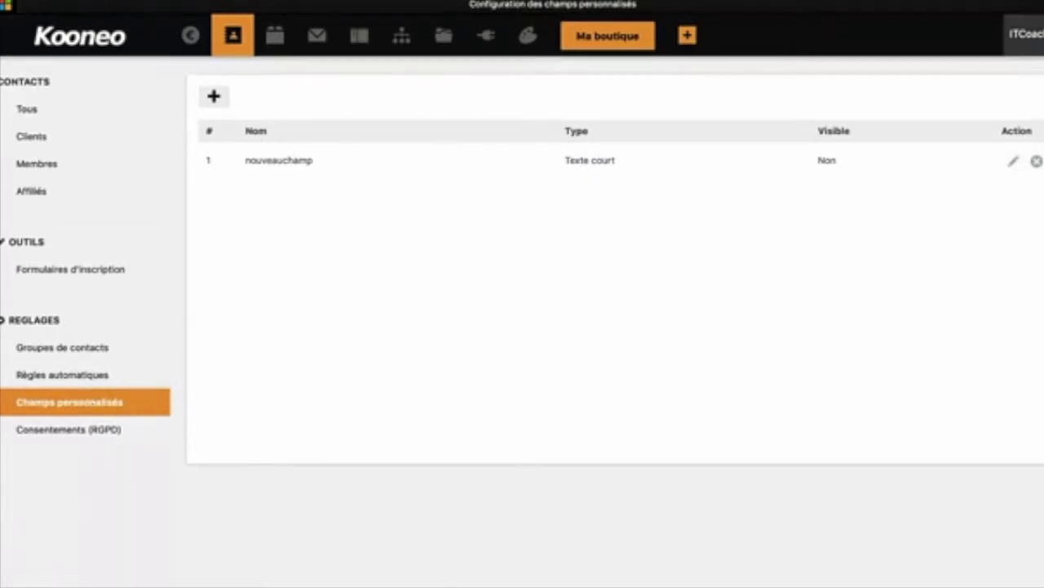
# Delete the custom field "nouveauchamp" permanently
pyautogui.click(1037, 160)
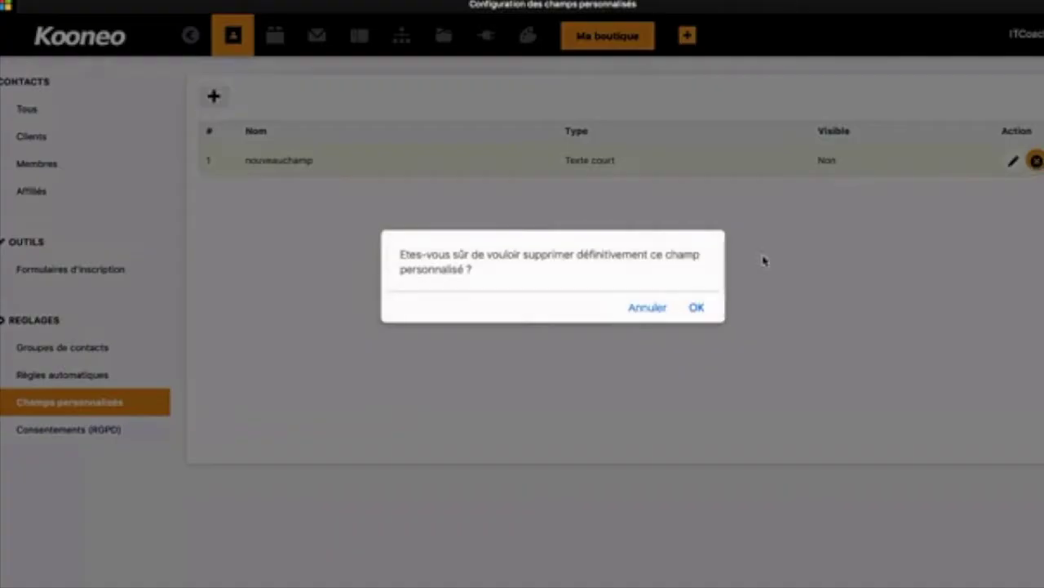
pyautogui.click(697, 307)
# Review the existing RGPD consent requests, add a new one named "test", and set it to inactive
pyautogui.click(81, 432)
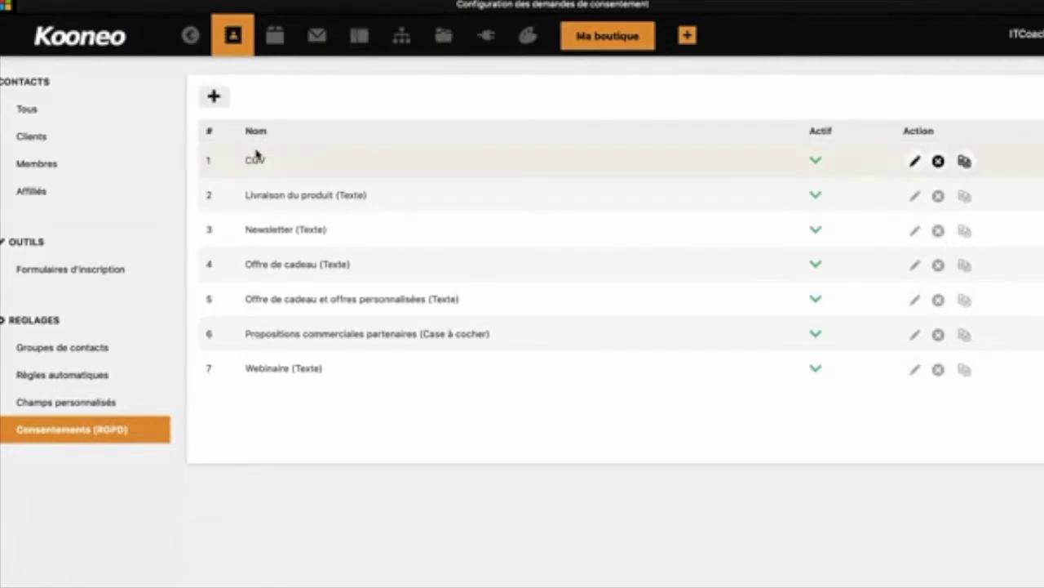
pyautogui.moveTo(247, 155); pyautogui.dragTo(279, 159)
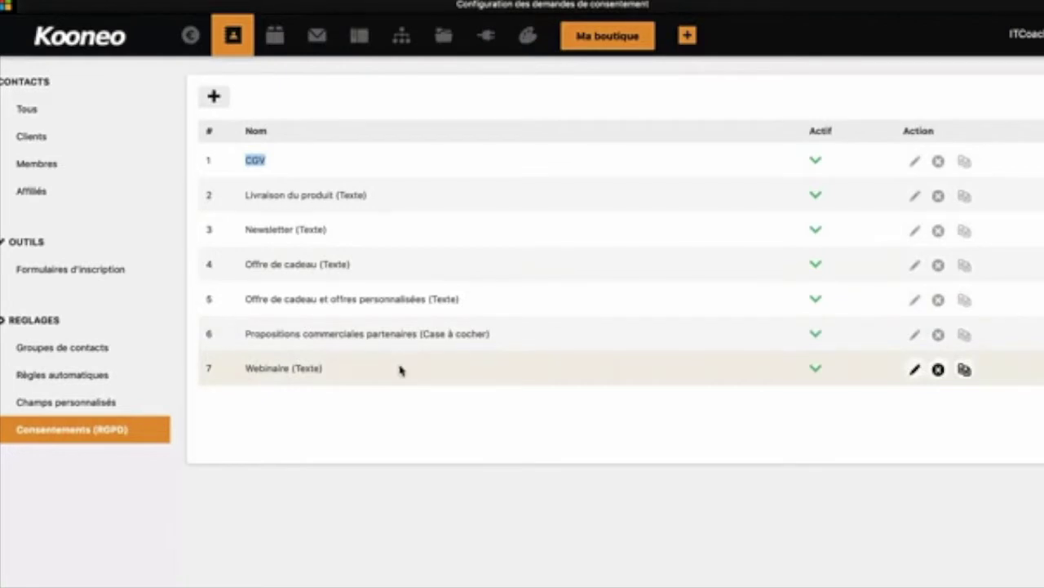
pyautogui.click(214, 97)
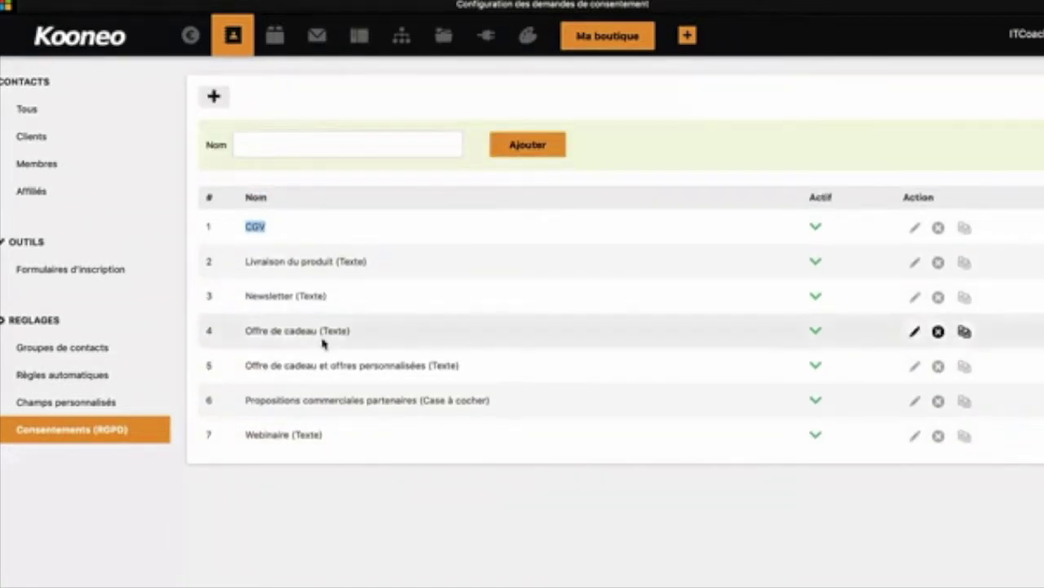
pyautogui.click(319, 144)
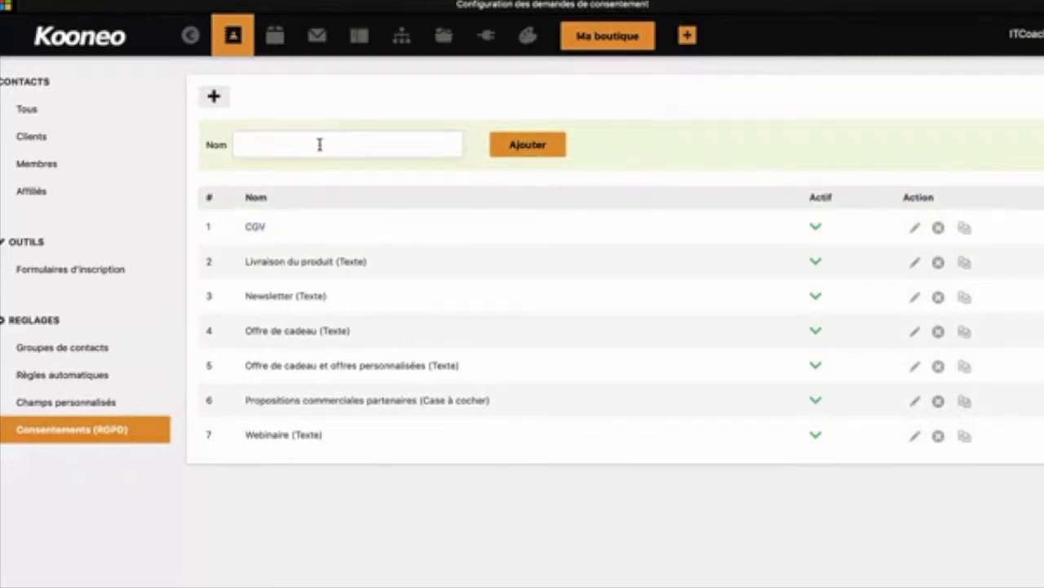
pyautogui.click(527, 145)
pyautogui.click(390, 242)
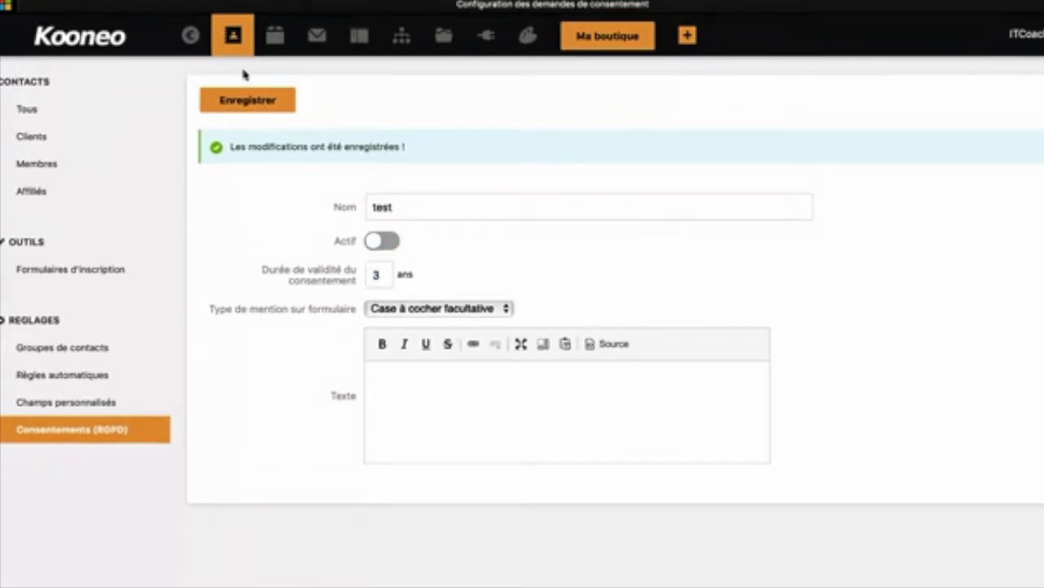
# Delete the RGPD consent request "test" and open the CGV consent request's settings
pyautogui.click(88, 428)
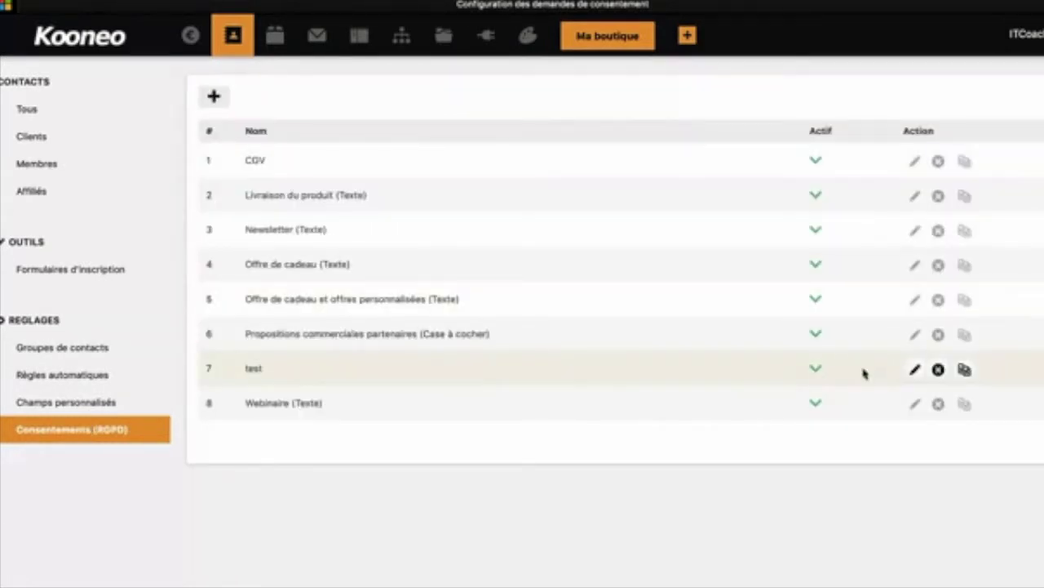
pyautogui.click(938, 370)
pyautogui.click(698, 307)
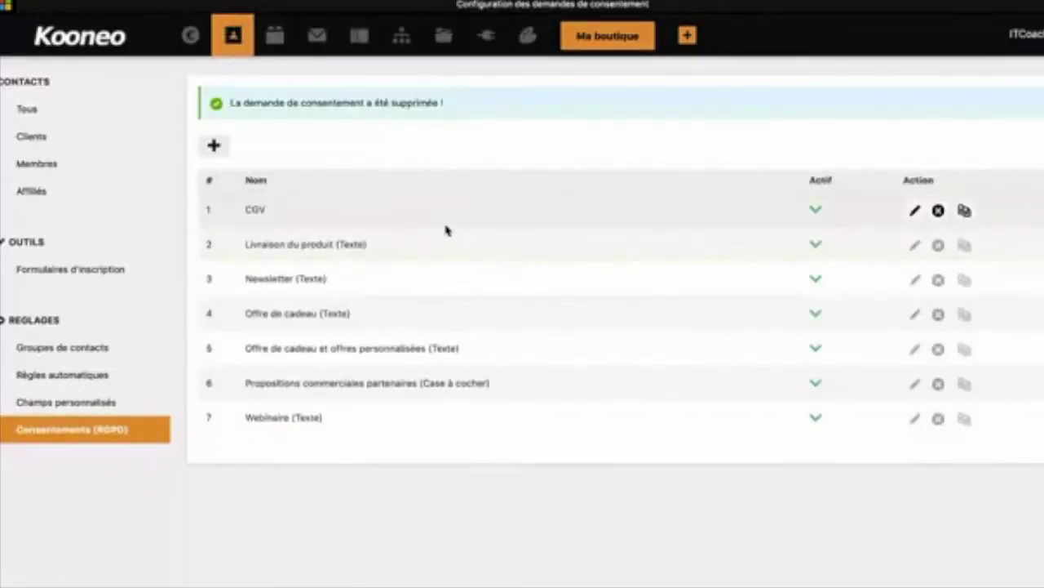
pyautogui.click(915, 212)
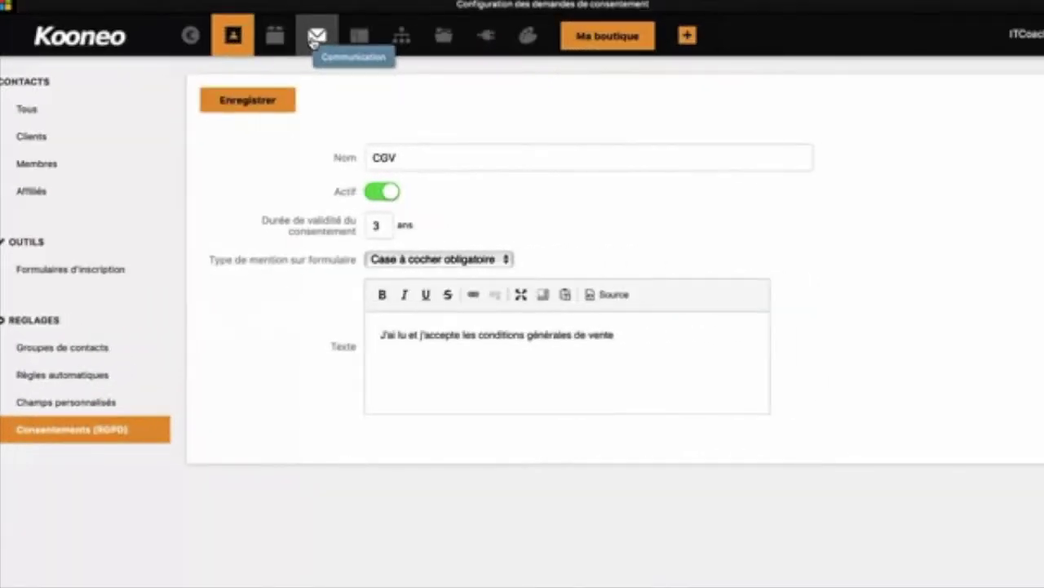
# Examine the communication inbox, the blank support message form and the "[KOONEO] Voici les derniers tutoriels ajoutés + news ..." discussion
pyautogui.click(315, 38)
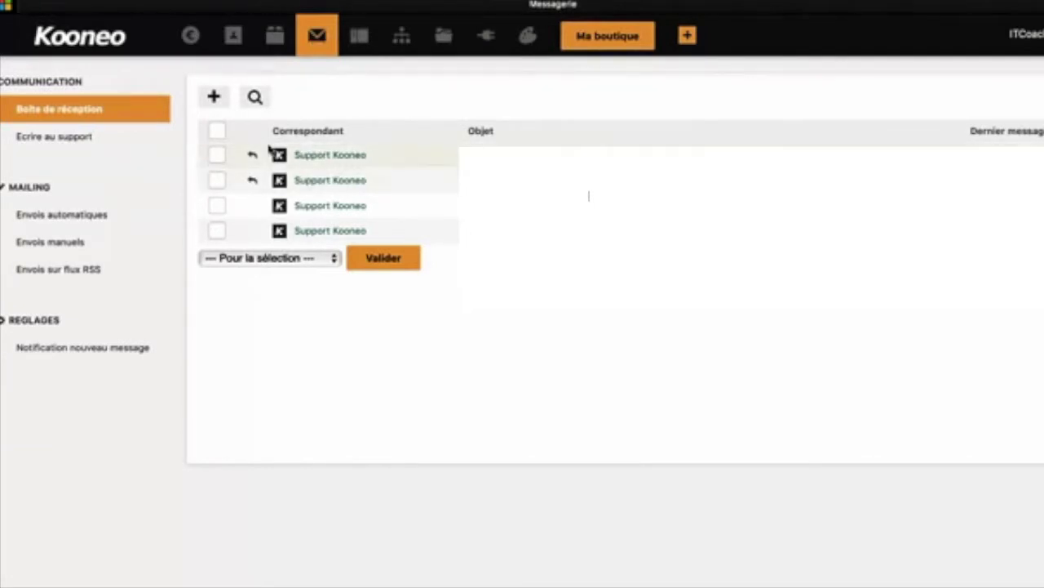
pyautogui.click(62, 139)
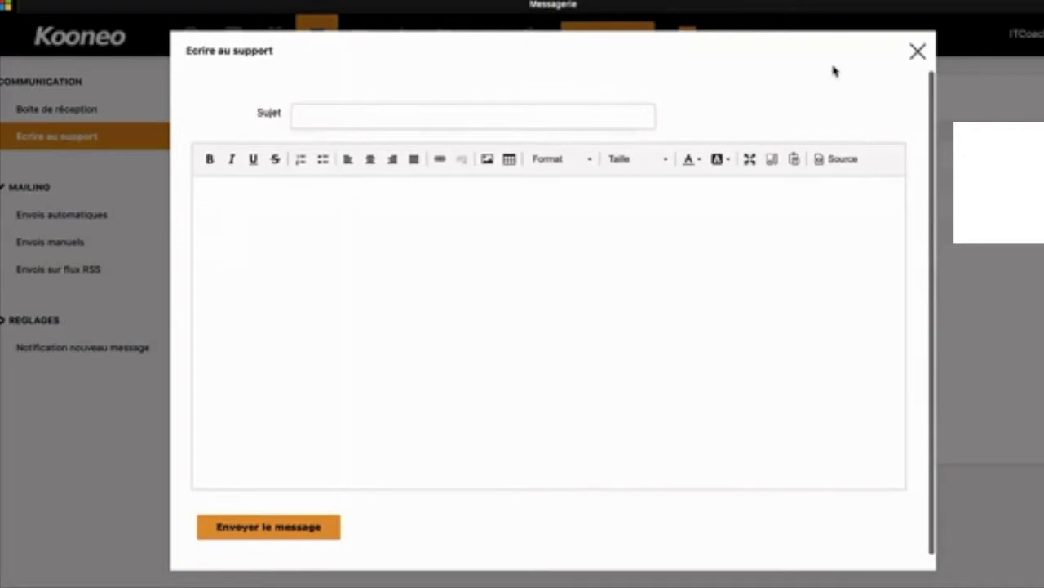
pyautogui.click(917, 51)
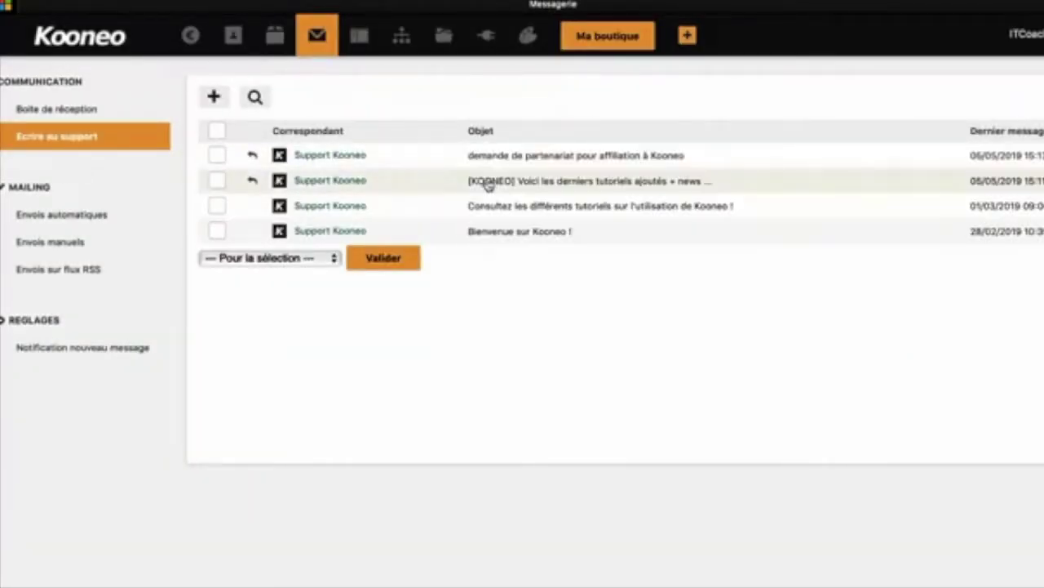
pyautogui.click(506, 183)
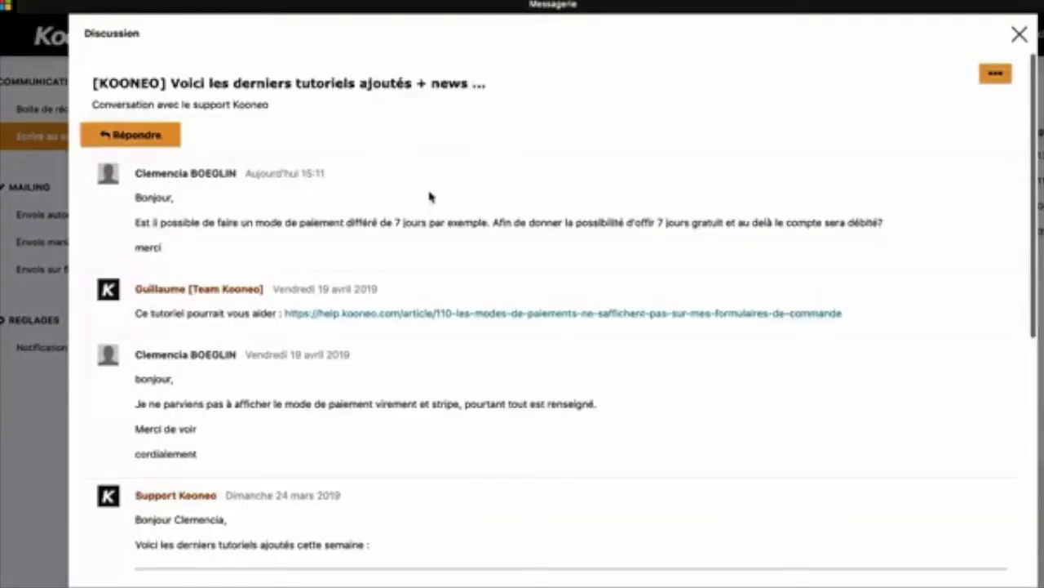
pyautogui.scroll(-5, 435, 201)
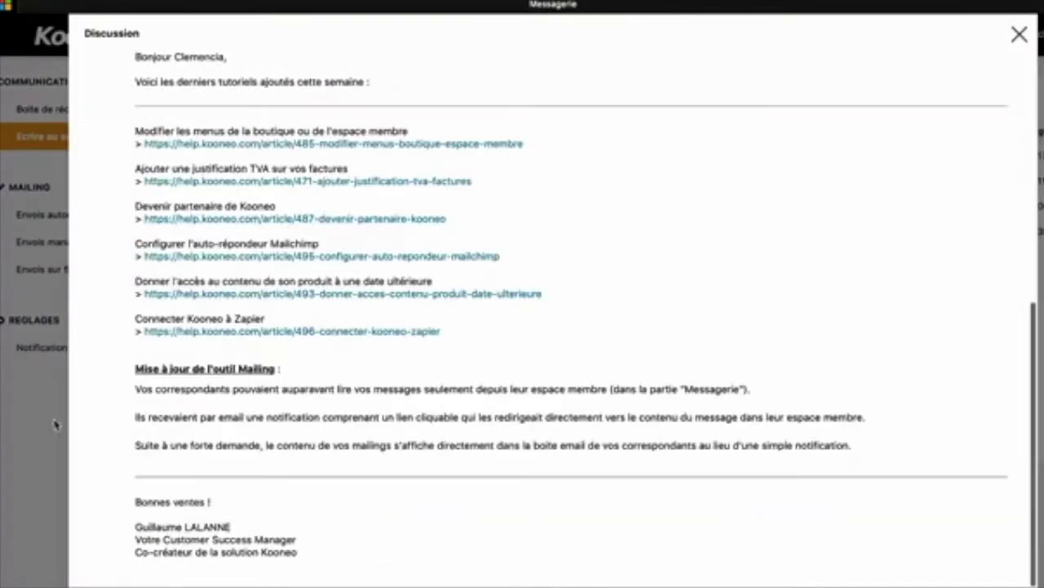
# Open the linked help article on granting product access at a later date, and browse the Ventes, video and audio tutorials
pyautogui.click(188, 295)
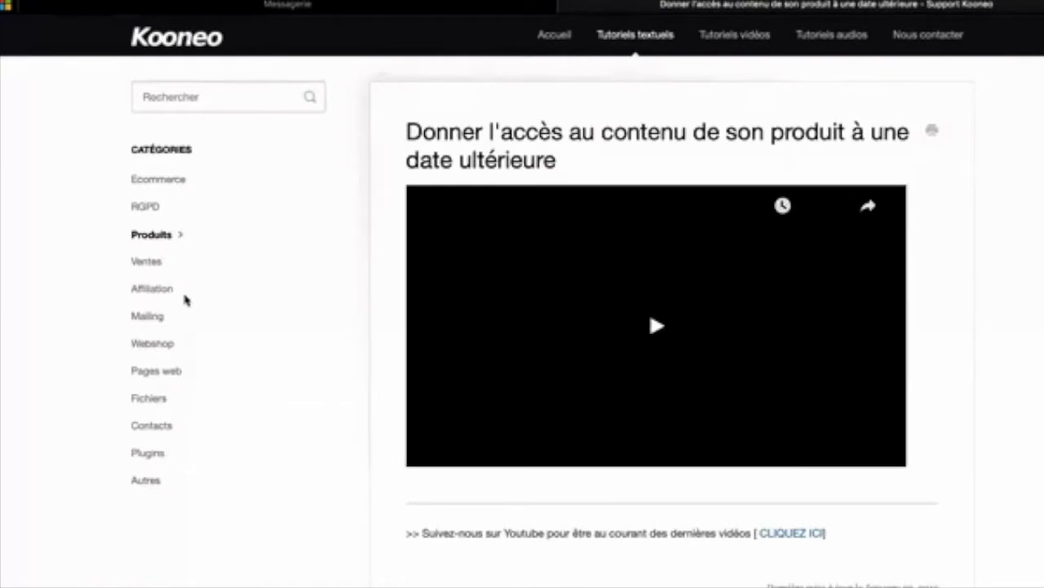
pyautogui.click(163, 263)
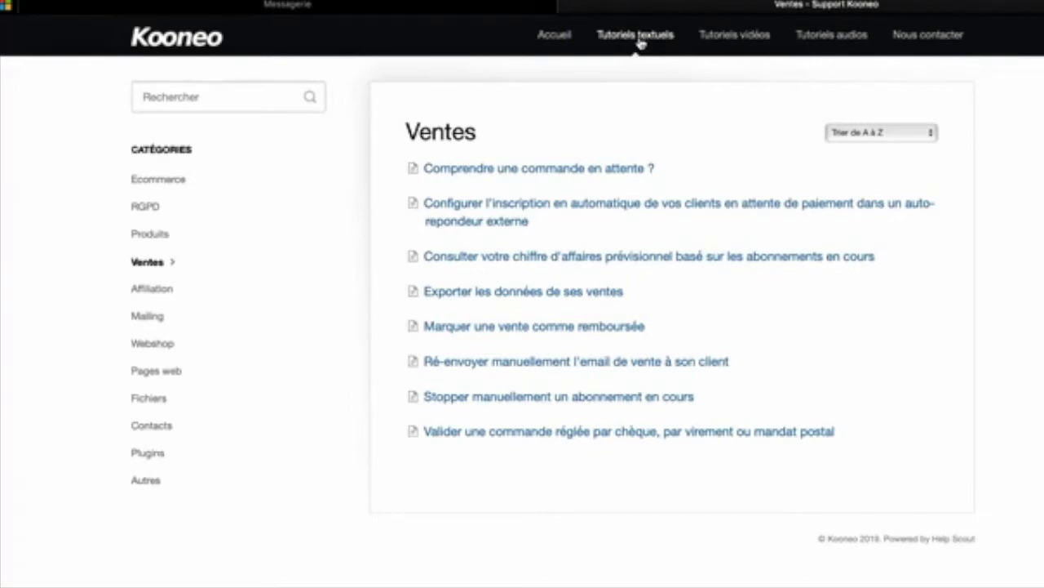
pyautogui.click(732, 41)
pyautogui.click(823, 41)
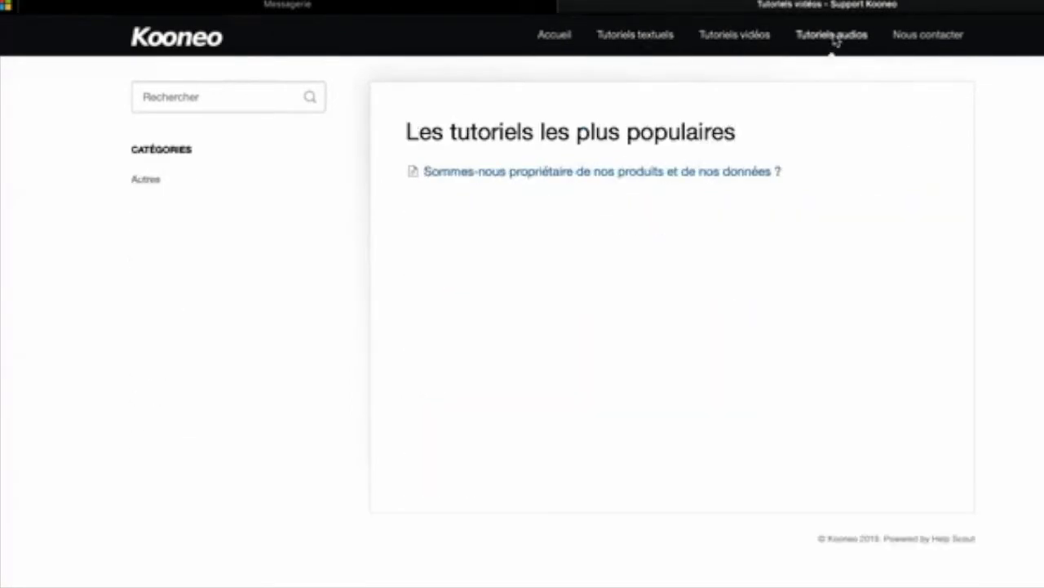
# Look through the support home page's tutorial categories and view the audio tutorial "Sommes-nous propriétaire de nos produits et de nos données ?"
pyautogui.click(569, 41)
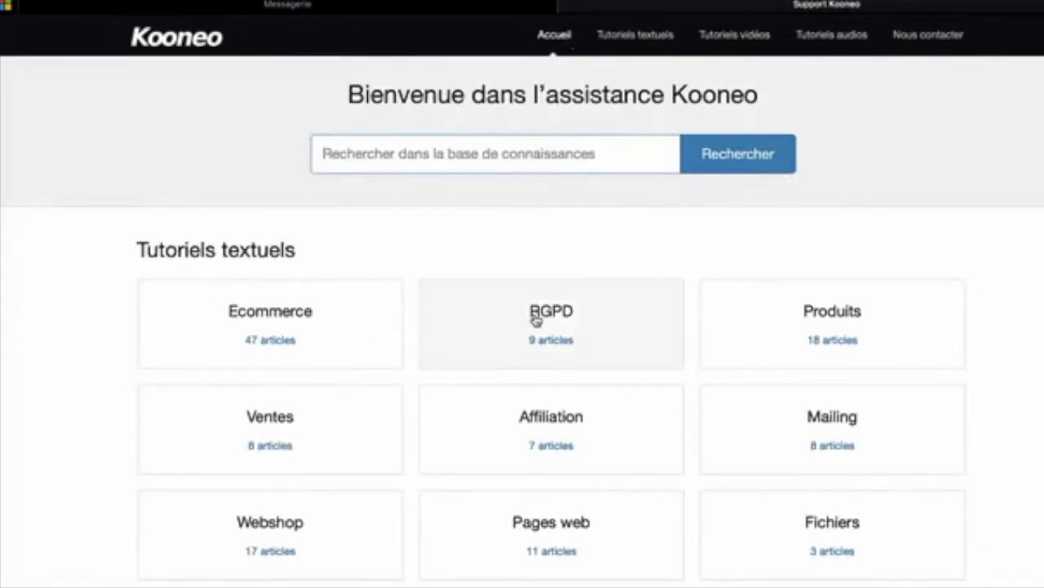
pyautogui.scroll(-5, 532, 319)
pyautogui.scroll(-8, 535, 319)
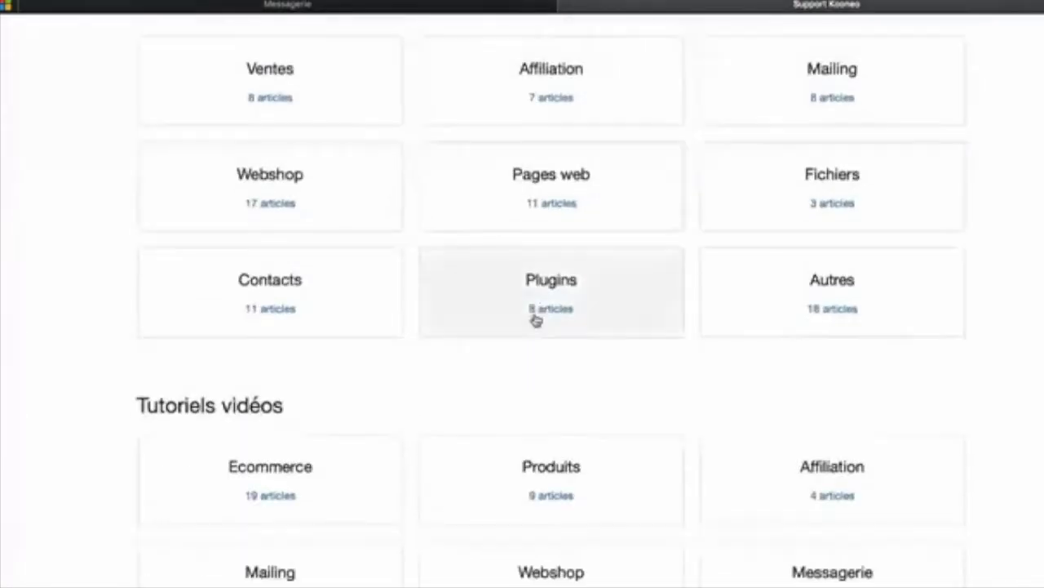
pyautogui.scroll(3, 535, 319)
pyautogui.scroll(-3, 536, 319)
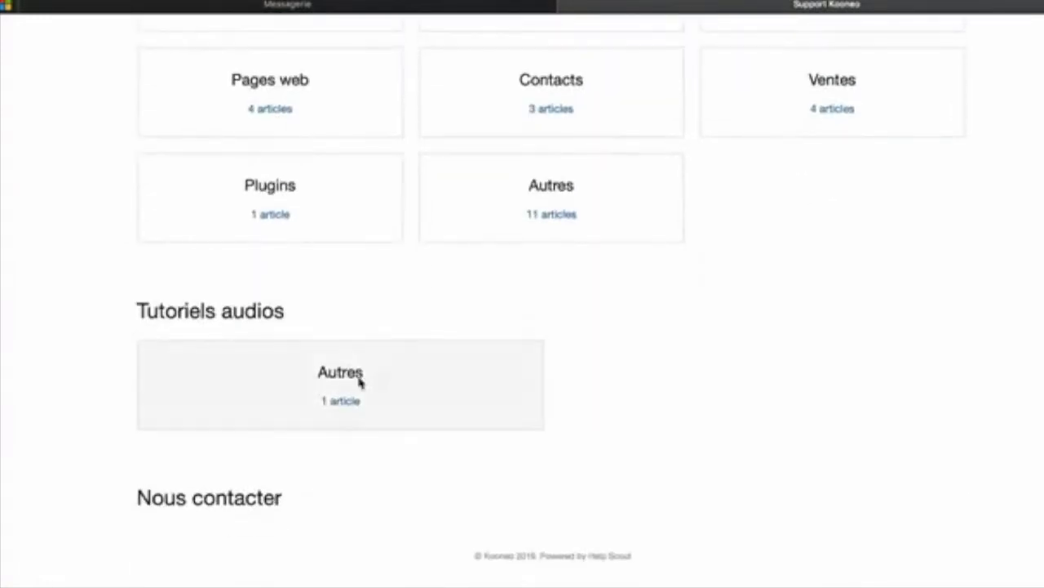
pyautogui.click(359, 382)
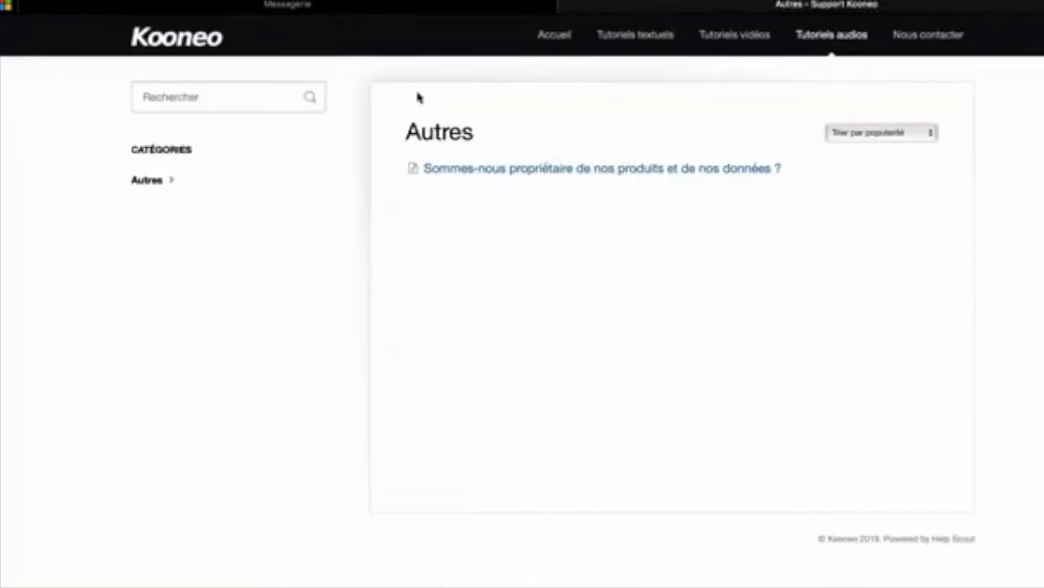
pyautogui.click(436, 170)
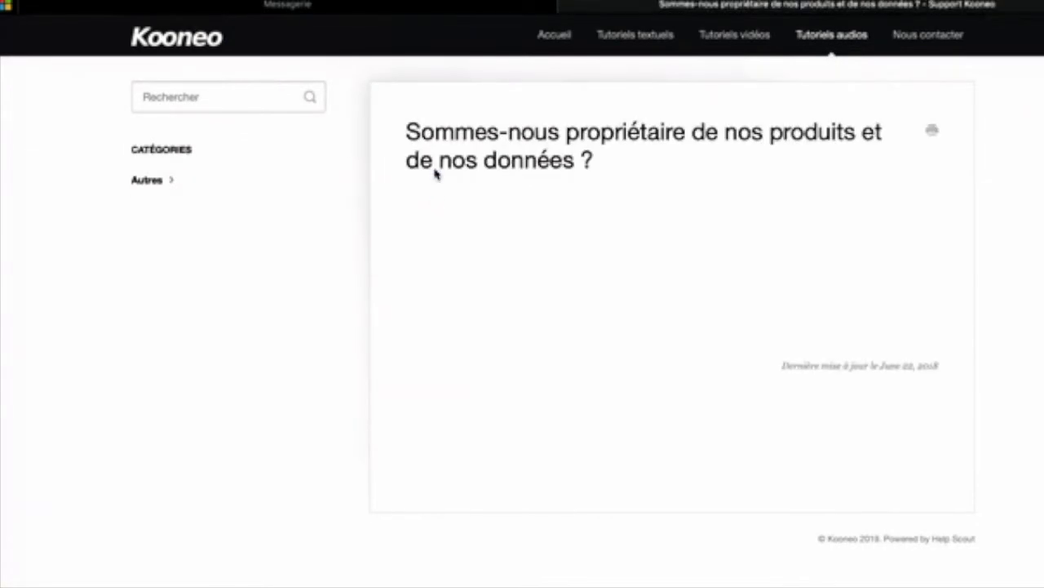
pyautogui.click(157, 181)
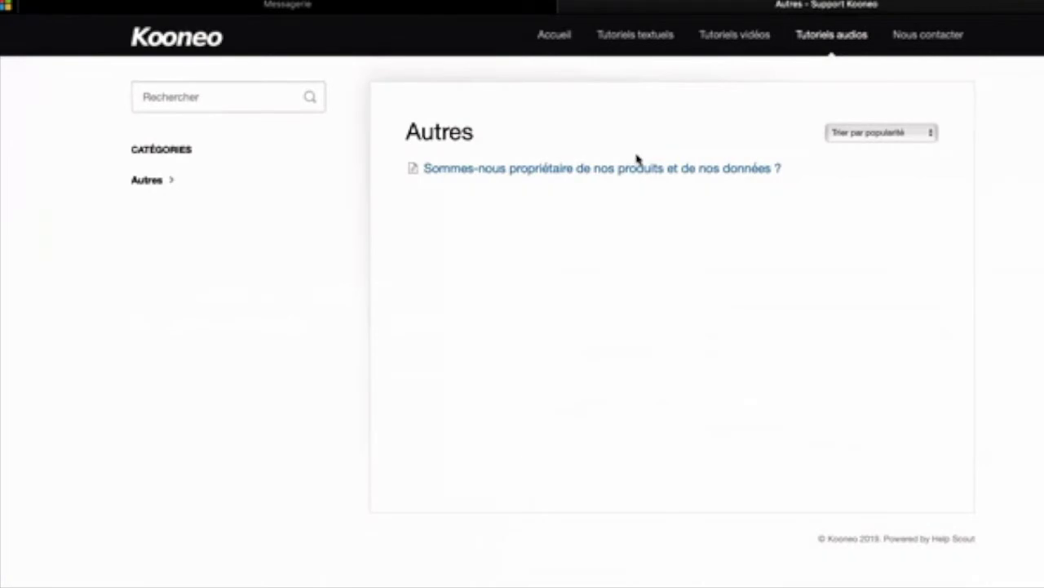
# Preview the Mailing video tutorial "Lier son Auto-répondeur avec Kooneo", and return to the inbox with the discussion closed
pyautogui.click(730, 43)
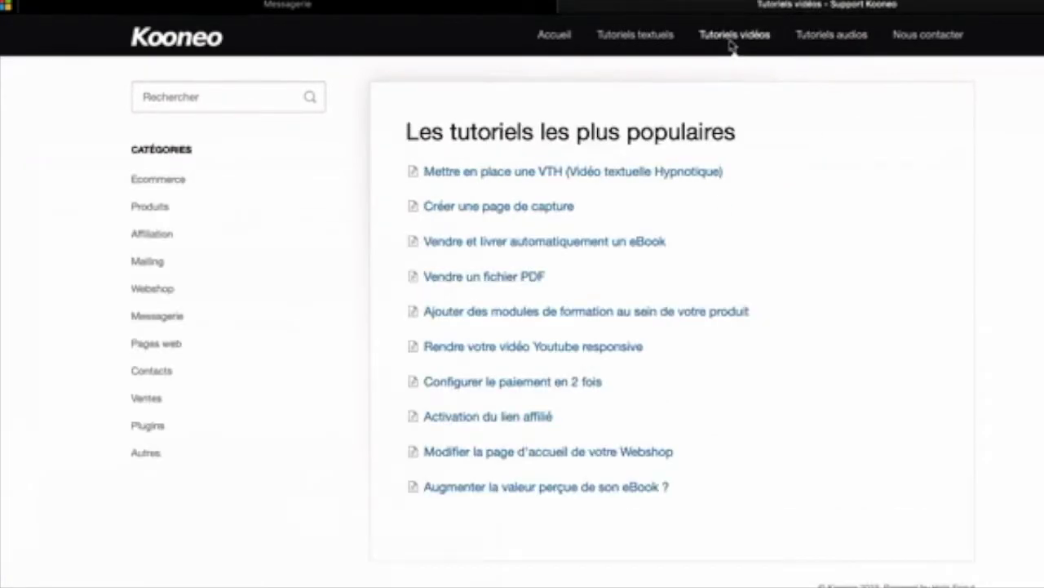
pyautogui.click(147, 262)
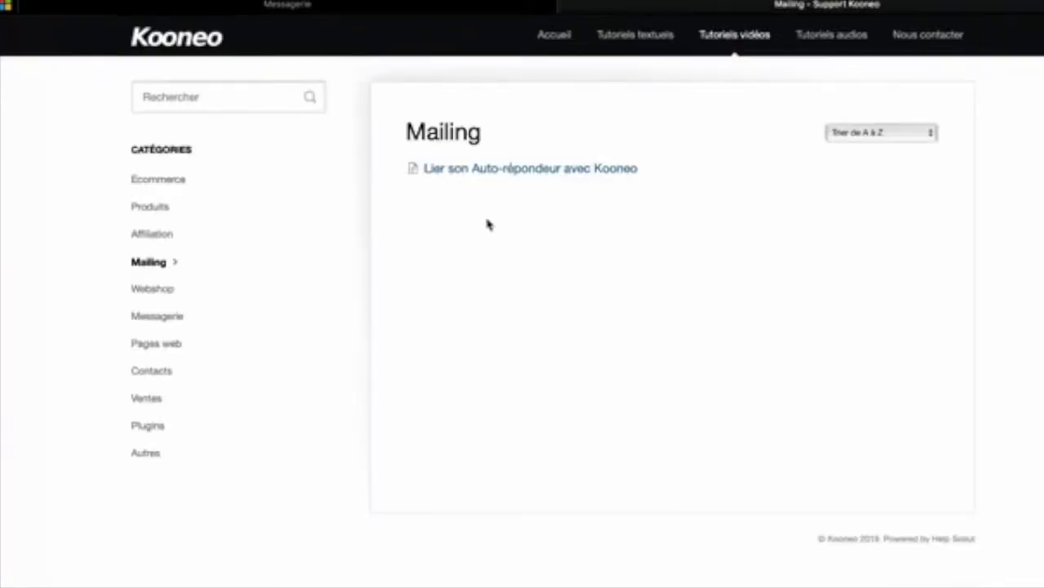
pyautogui.click(501, 170)
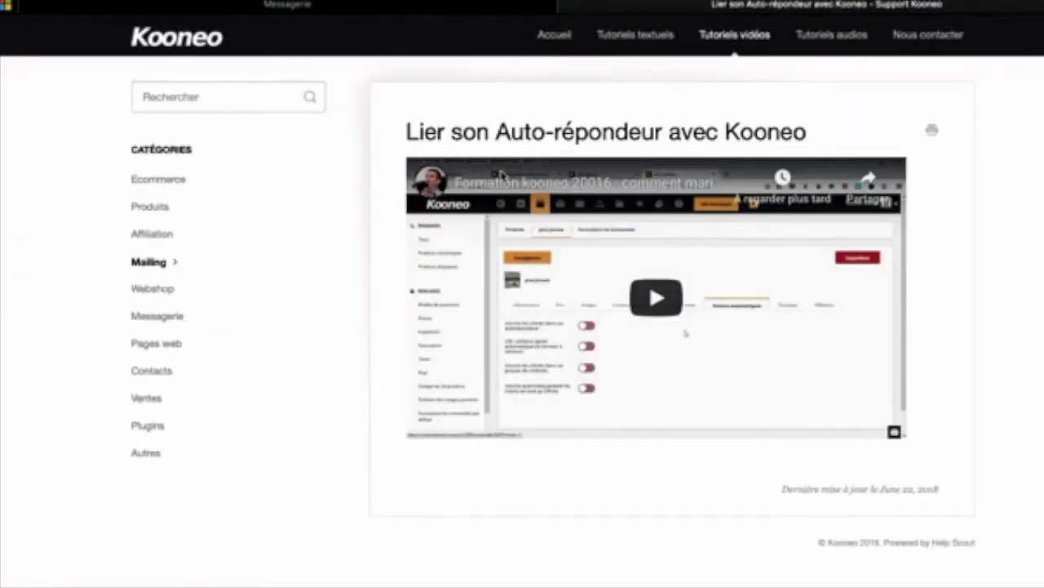
pyautogui.click(652, 296)
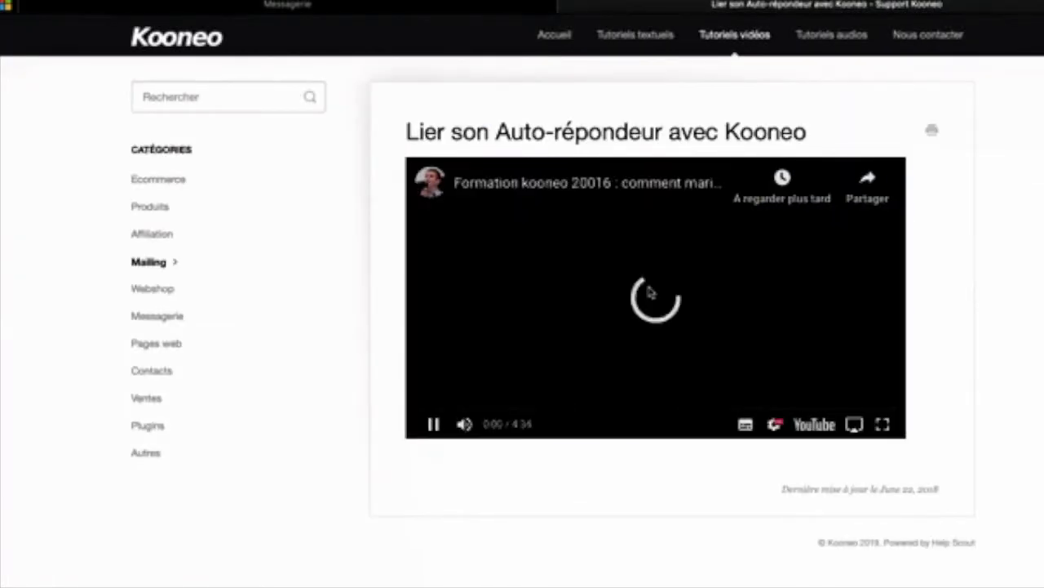
pyautogui.click(543, 411)
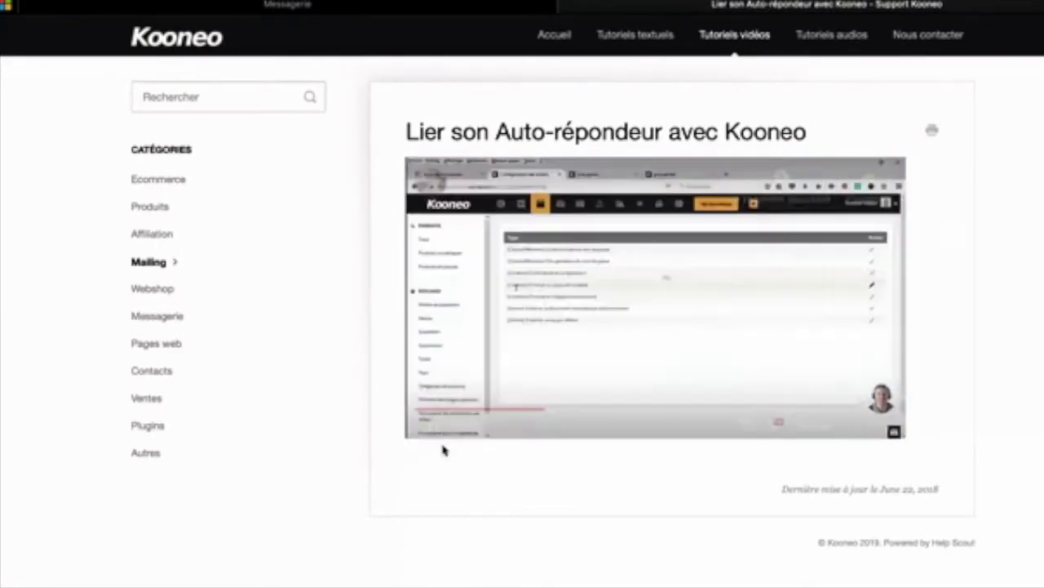
pyautogui.click(433, 425)
pyautogui.click(568, 6)
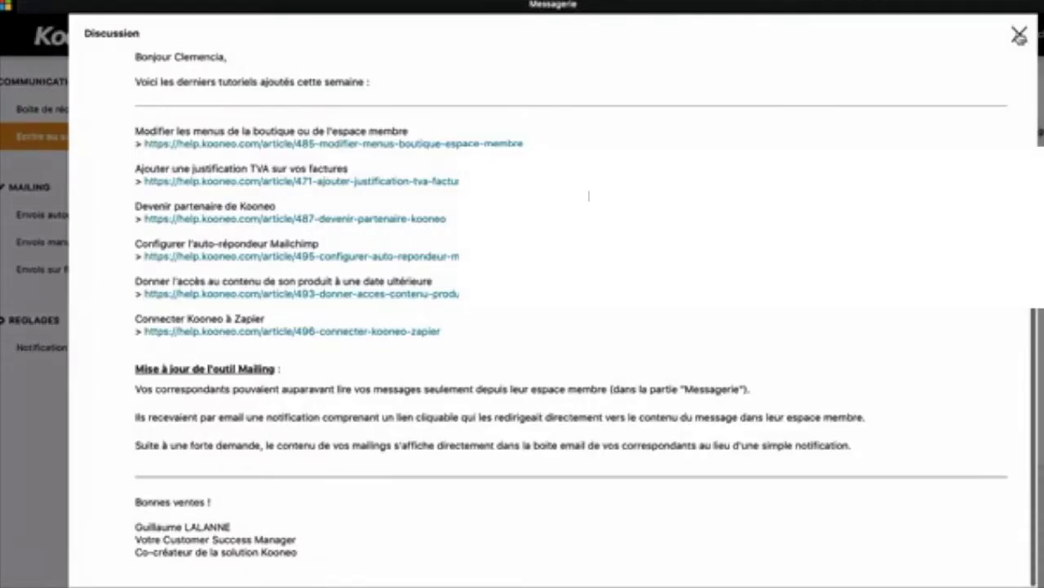
pyautogui.click(1017, 35)
# Examine the blank new-message forms for automatic mailings and manual mailings
pyautogui.click(75, 215)
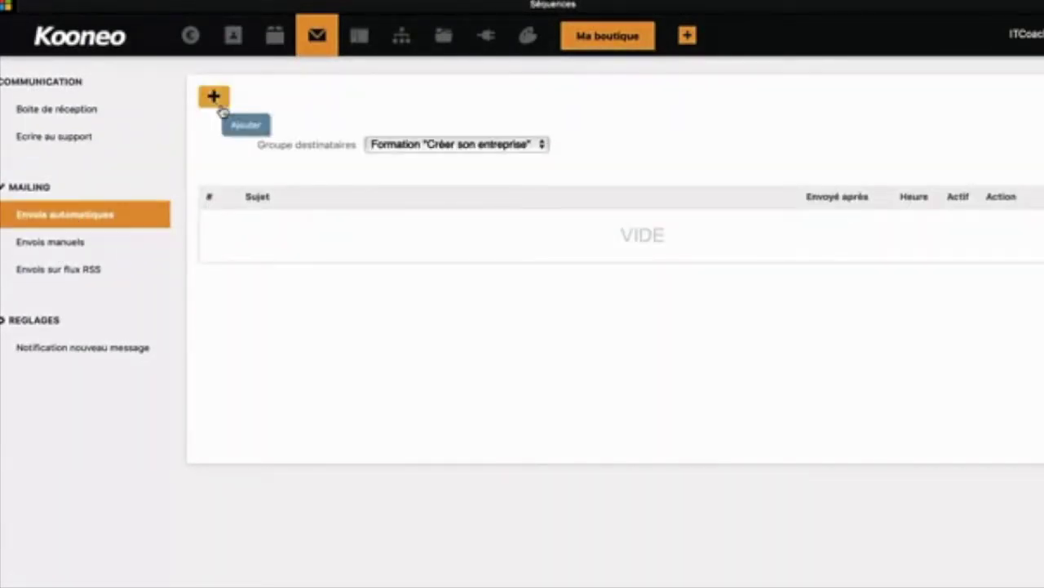
pyautogui.click(215, 98)
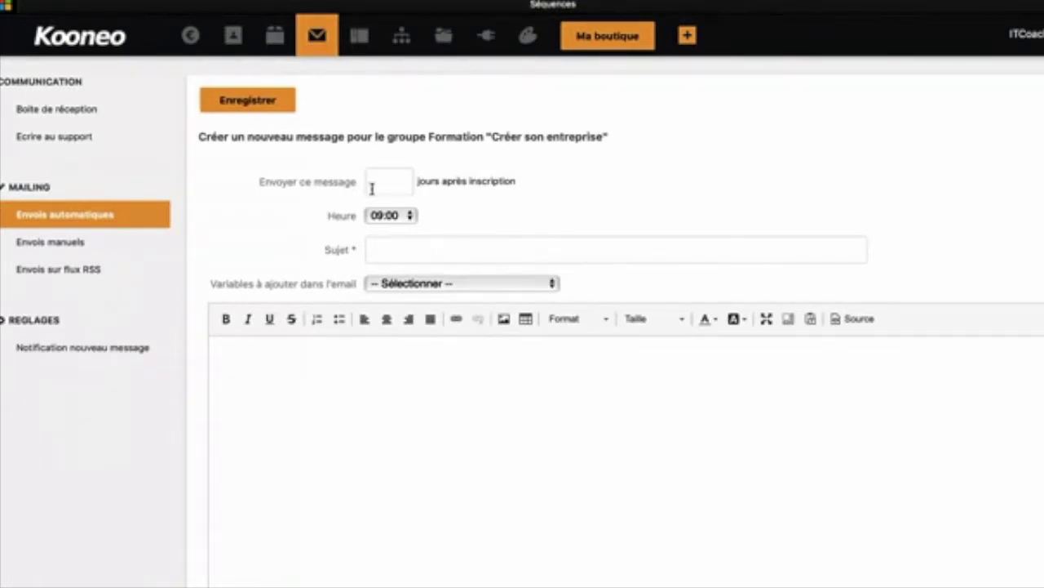
pyautogui.click(82, 242)
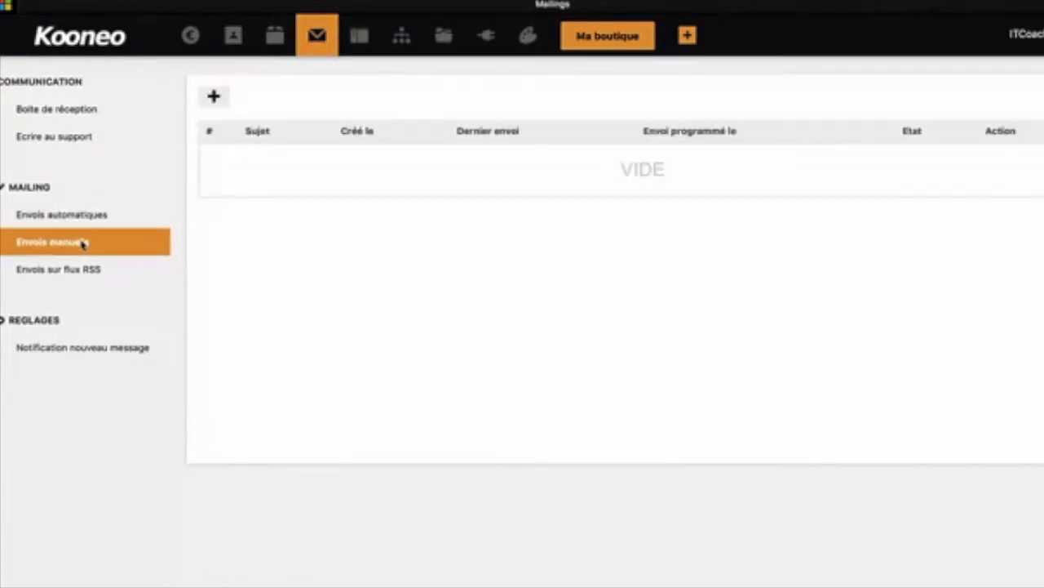
pyautogui.click(214, 97)
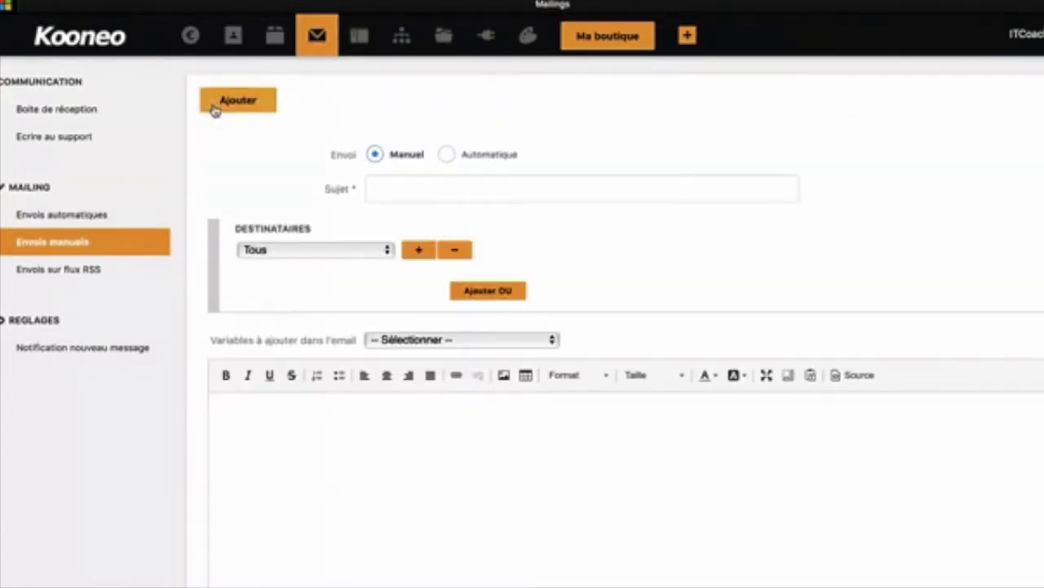
# Start a new automatic message for the Formation "Créer son entreprise" group and try out the Prénom email variable
pyautogui.click(62, 214)
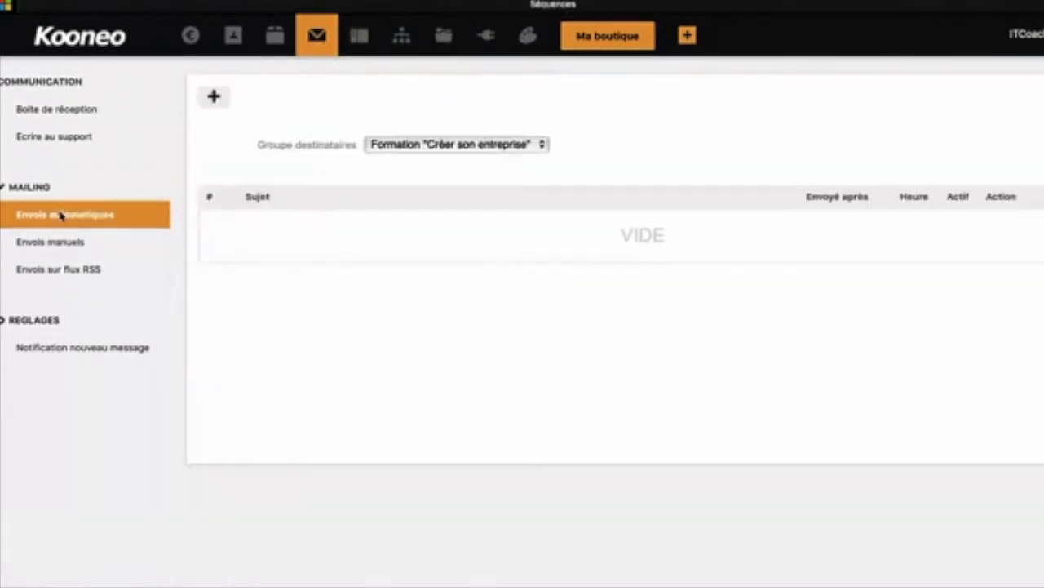
pyautogui.click(214, 97)
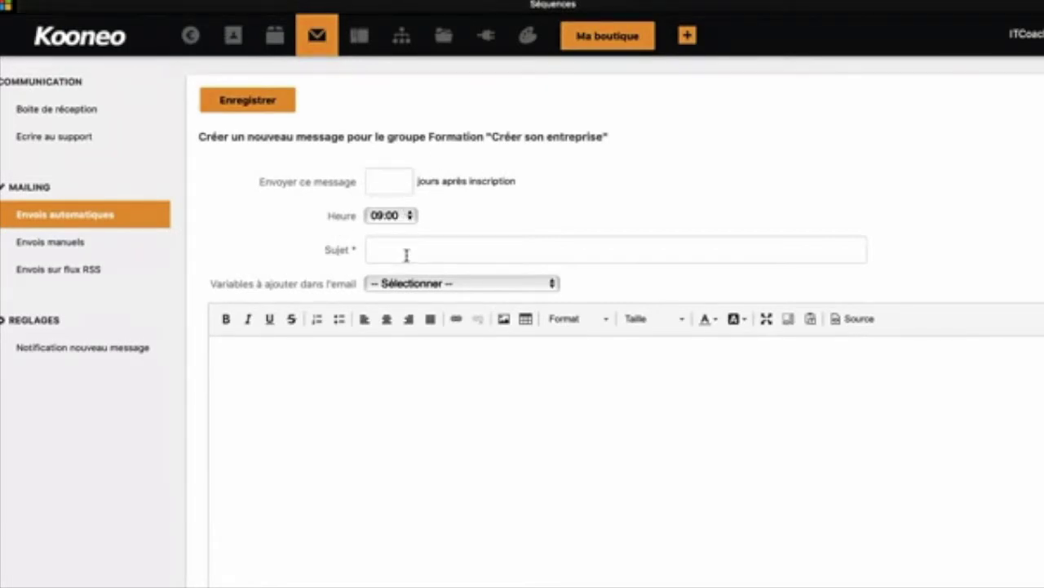
pyautogui.click(402, 288)
pyautogui.click(401, 318)
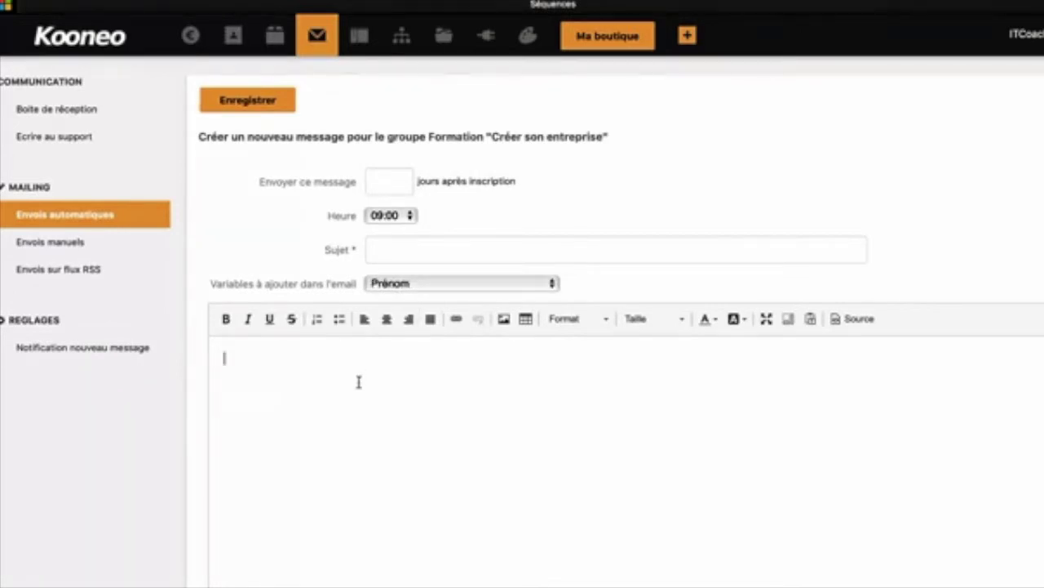
# Review the RSS feed mailings and the new-message notification settings, including the sender fields and RGPD revalidation text
pyautogui.click(95, 270)
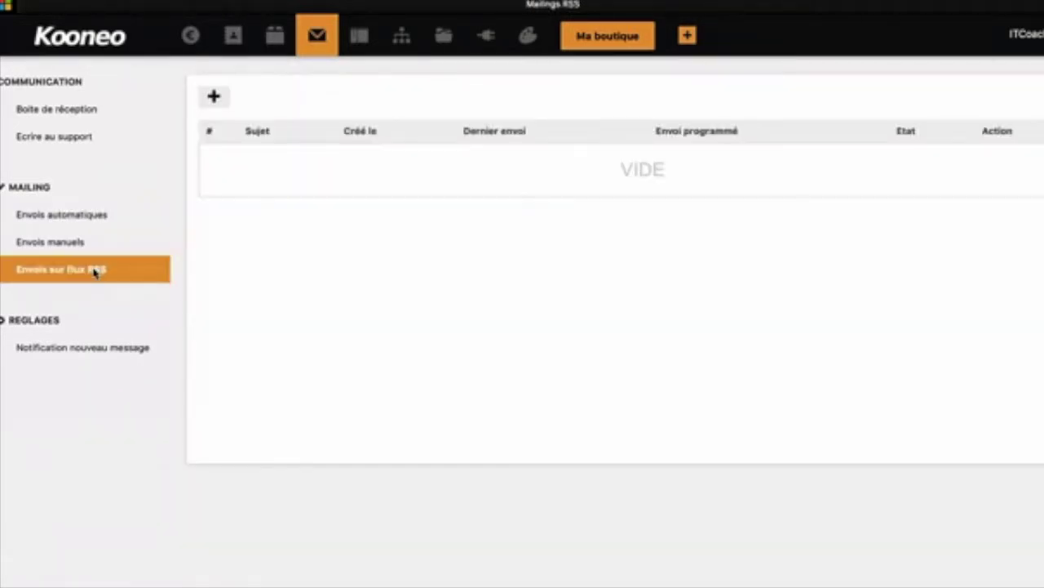
pyautogui.click(49, 353)
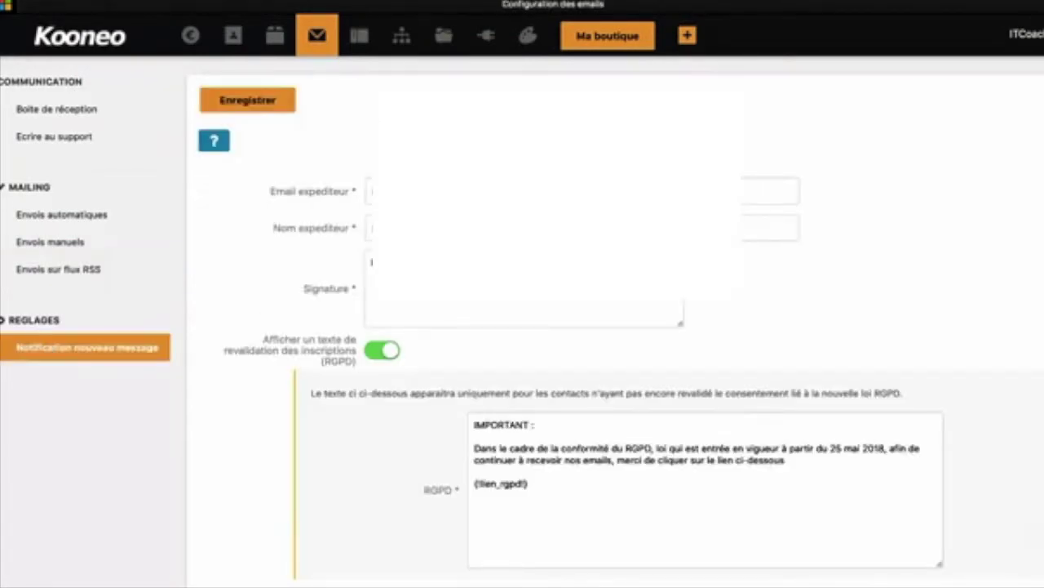
pyautogui.scroll(-2, 432, 302)
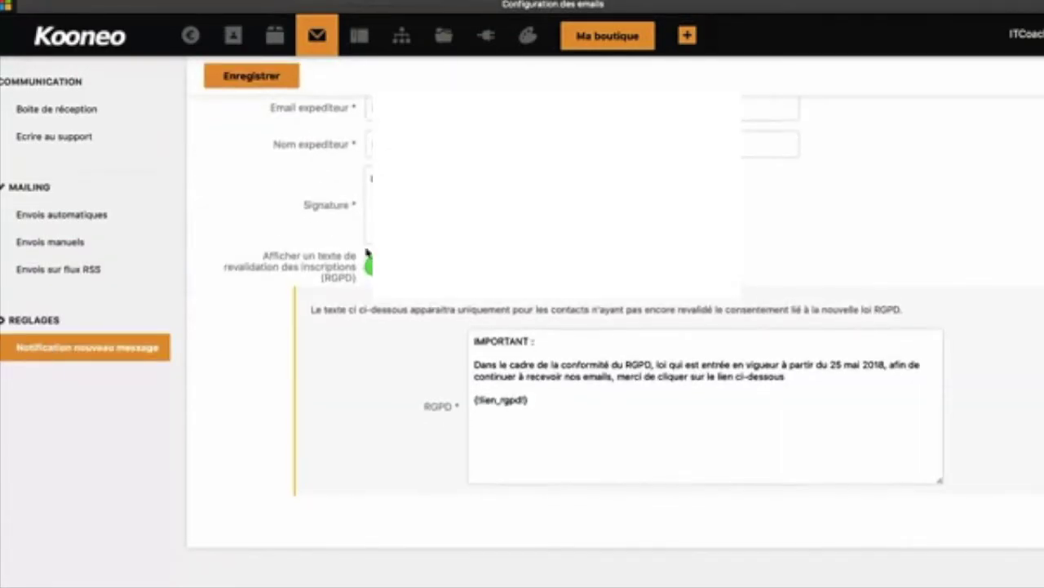
pyautogui.scroll(2, 269, 260)
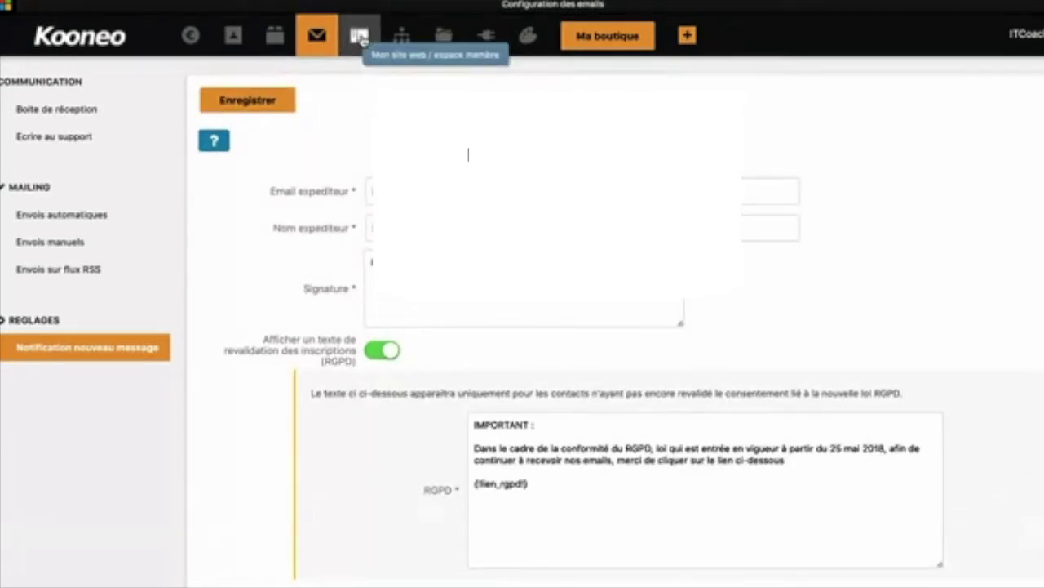
# Preview the client-facing site from the website and member area section, and return to the public pages list
pyautogui.click(359, 36)
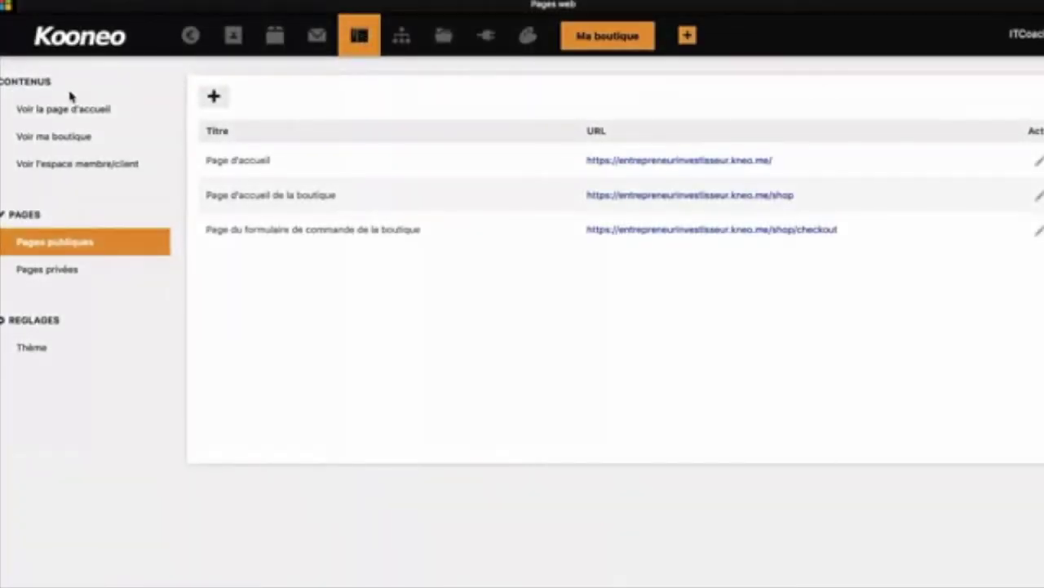
pyautogui.click(74, 165)
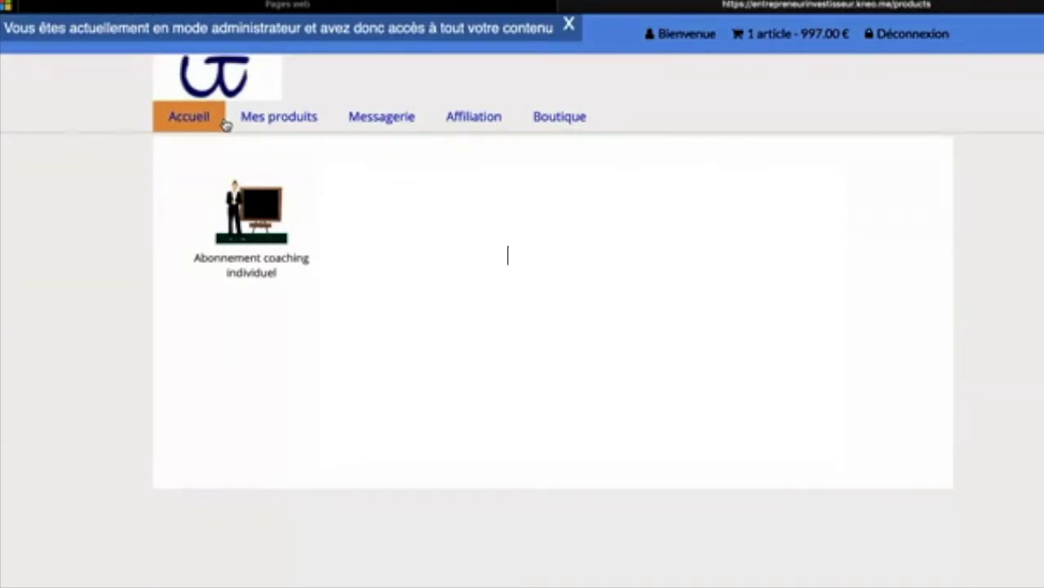
pyautogui.click(565, 6)
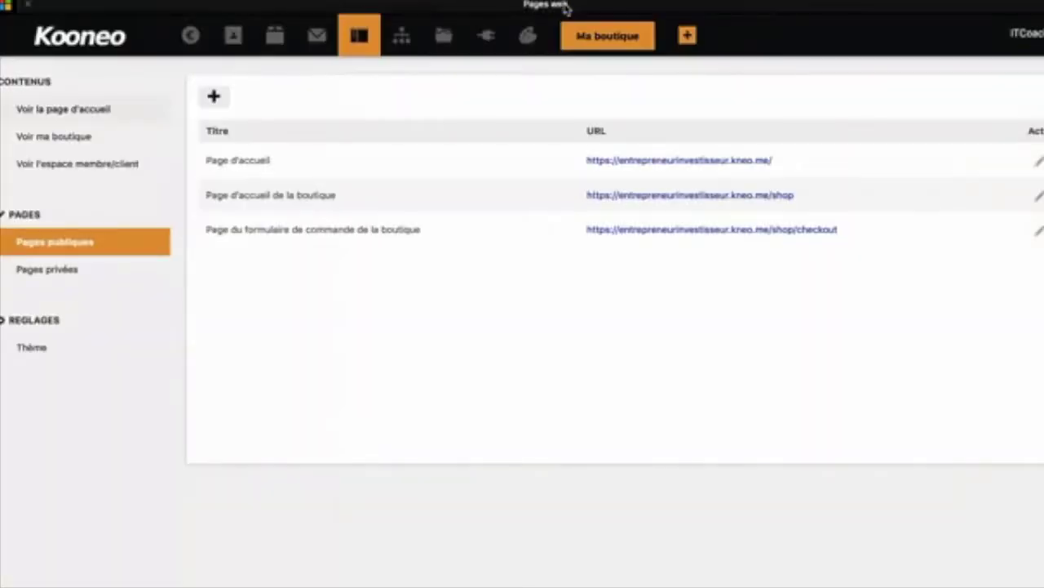
# Preview the shop's Formations and Coaching categories and the site's Mes produits, Messagerie, Affiliation and Boutique pages, and return to the public pages list
pyautogui.click(81, 137)
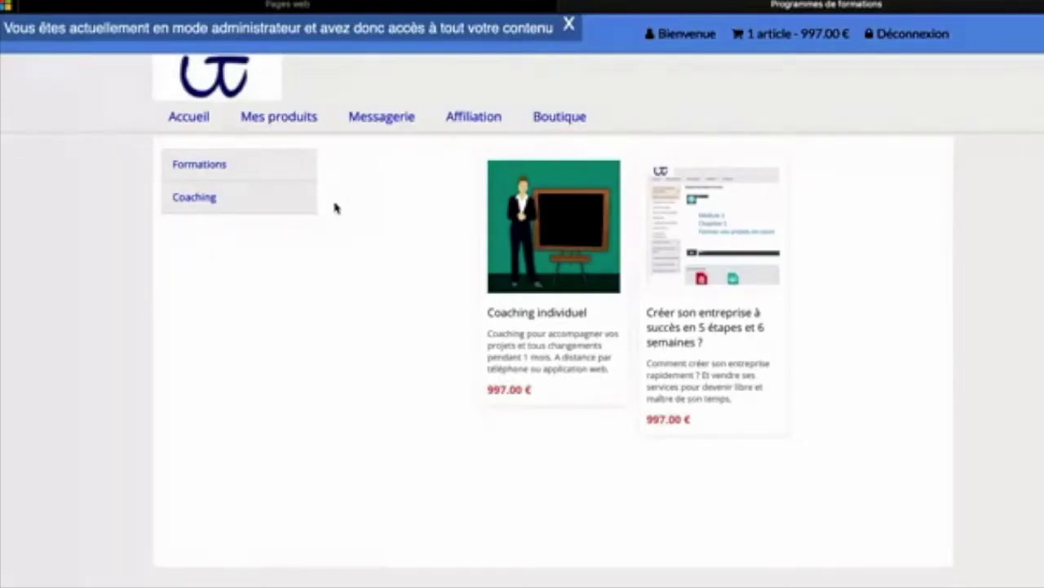
pyautogui.click(243, 164)
pyautogui.click(227, 199)
pyautogui.click(236, 164)
pyautogui.click(279, 116)
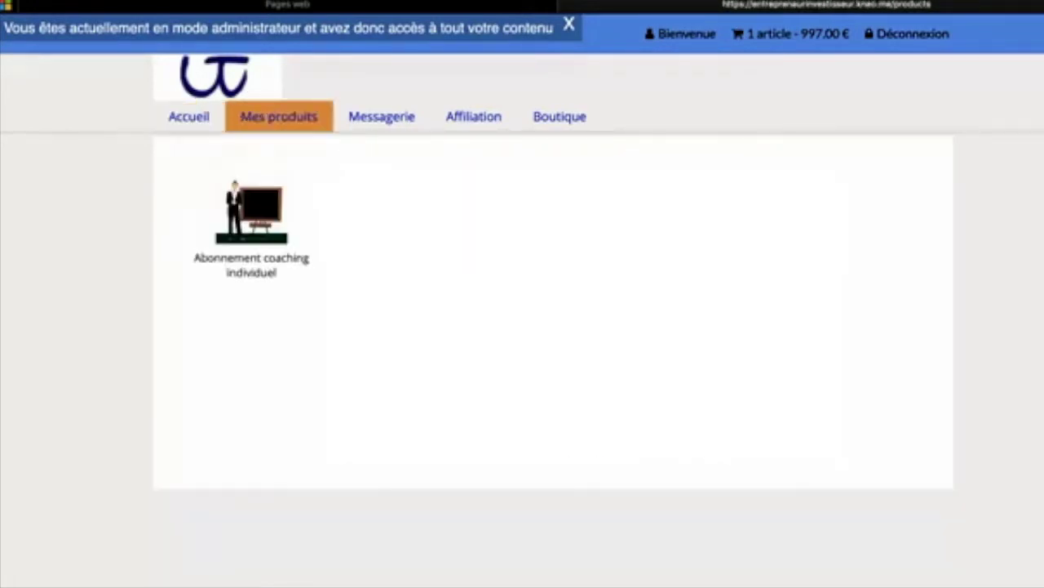
pyautogui.click(351, 124)
pyautogui.click(475, 123)
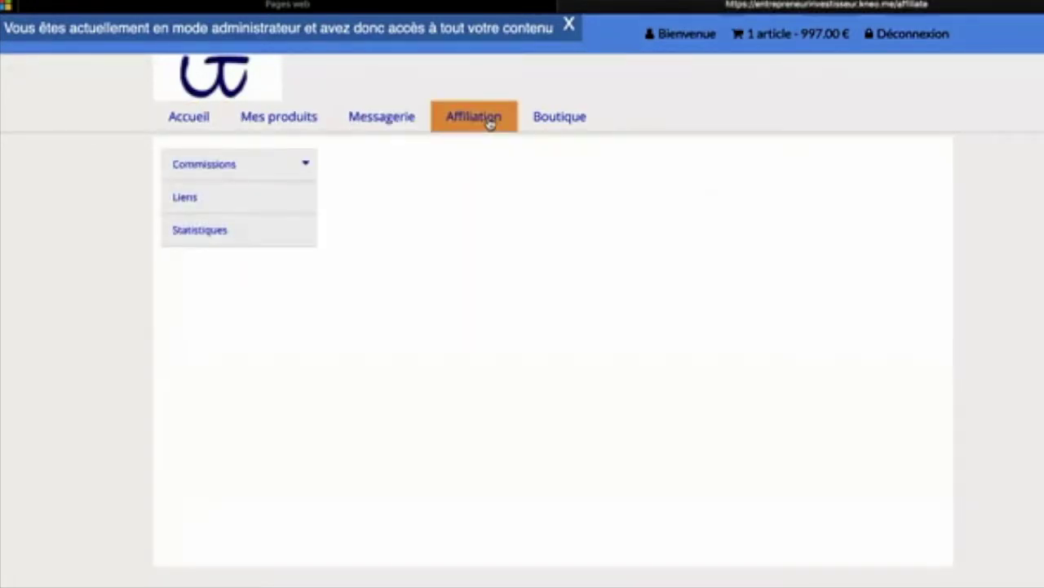
pyautogui.click(550, 122)
pyautogui.click(413, 5)
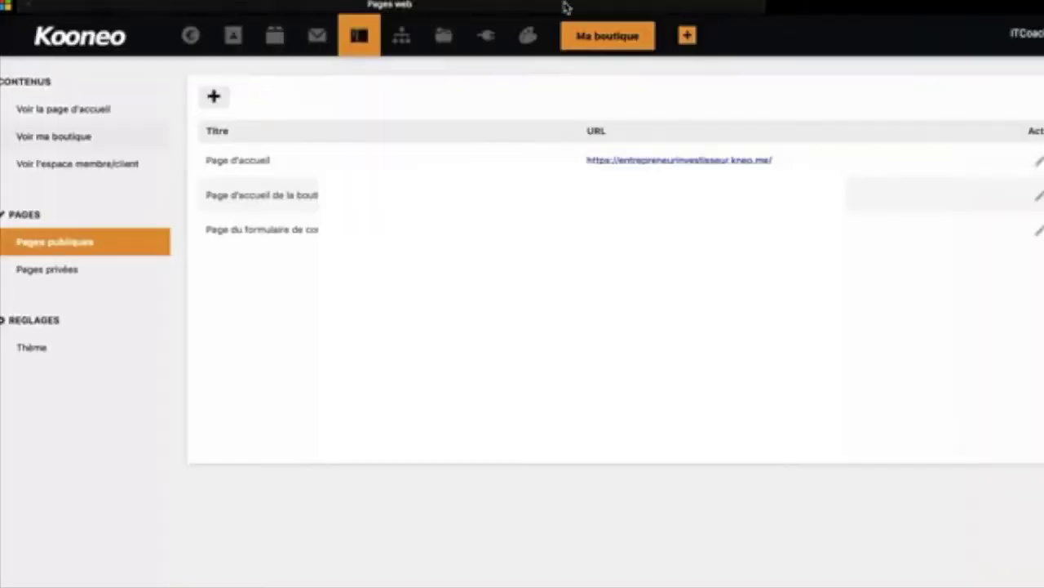
# Preview the member area's course "Créer son entreprise à succès en 5 étapes et 6 semaines ?" and its Etude de marché module
pyautogui.click(112, 163)
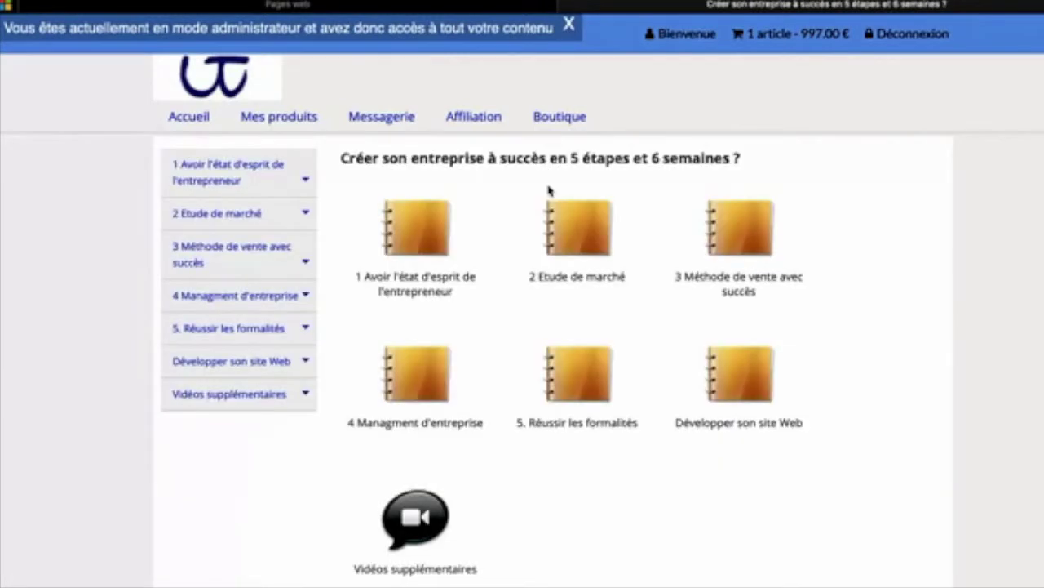
pyautogui.click(275, 215)
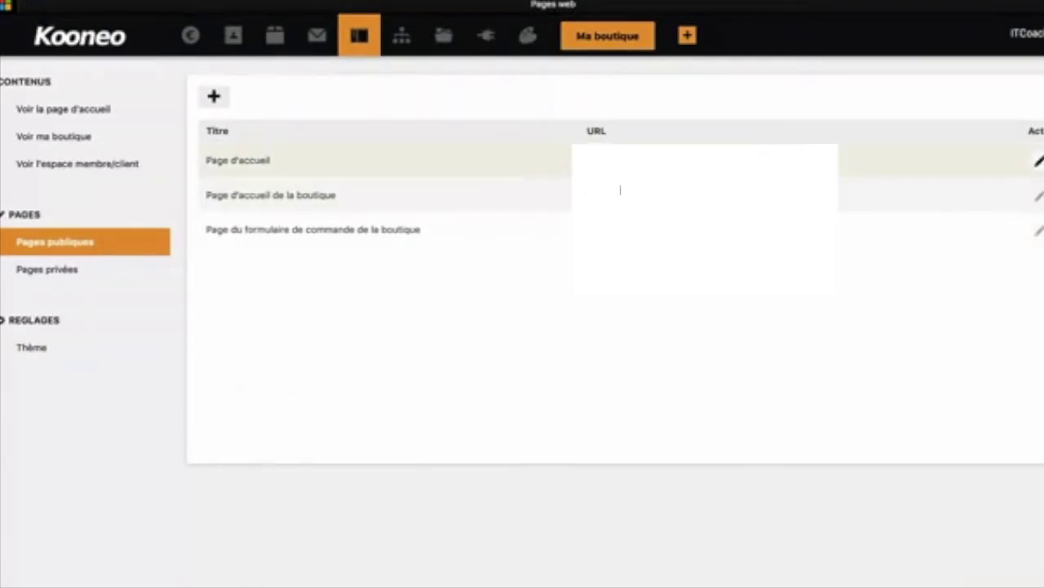
# Review the display options of the public home page and compare the public and private page lists
pyautogui.click(1039, 164)
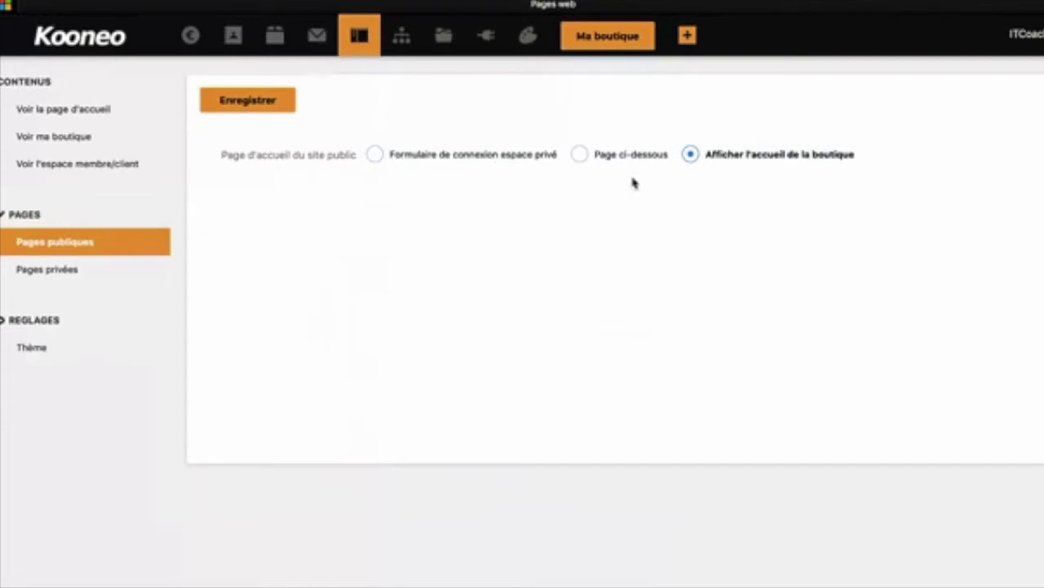
pyautogui.click(46, 243)
pyautogui.click(54, 266)
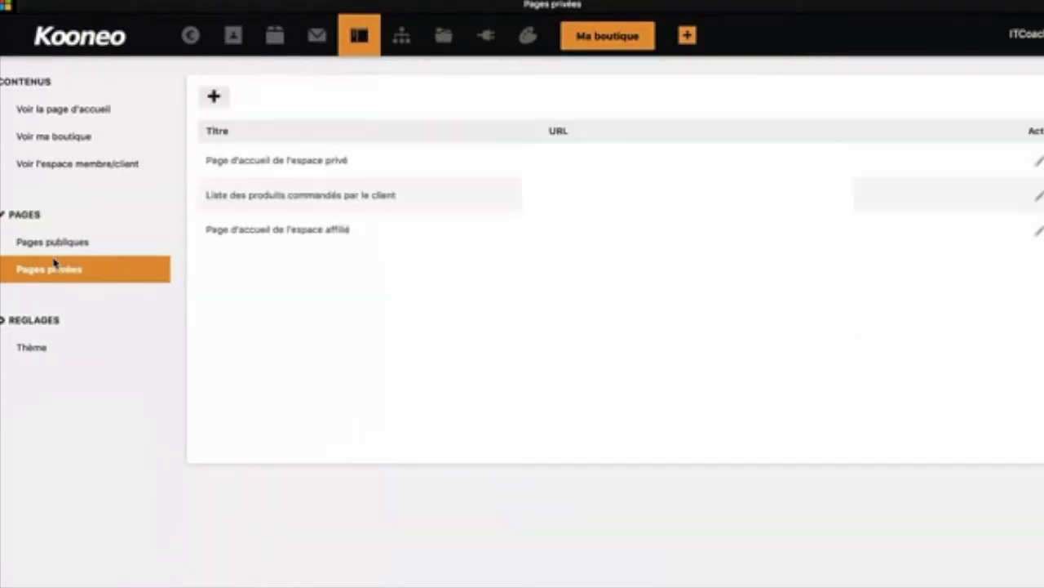
pyautogui.click(67, 243)
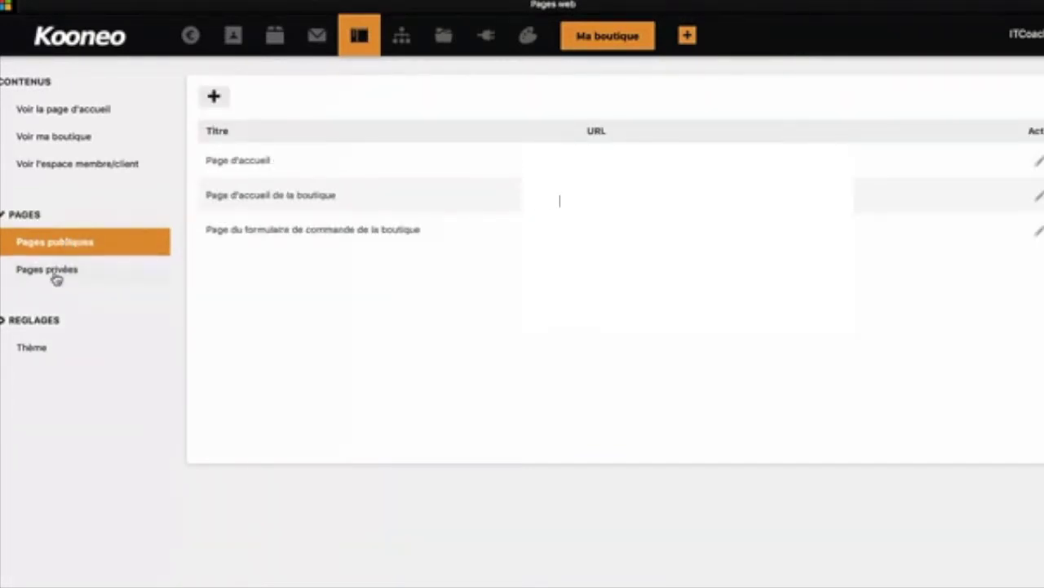
pyautogui.click(57, 276)
# Review the default and personal shop themes, and browse the new-theme gallery without adding one
pyautogui.click(32, 346)
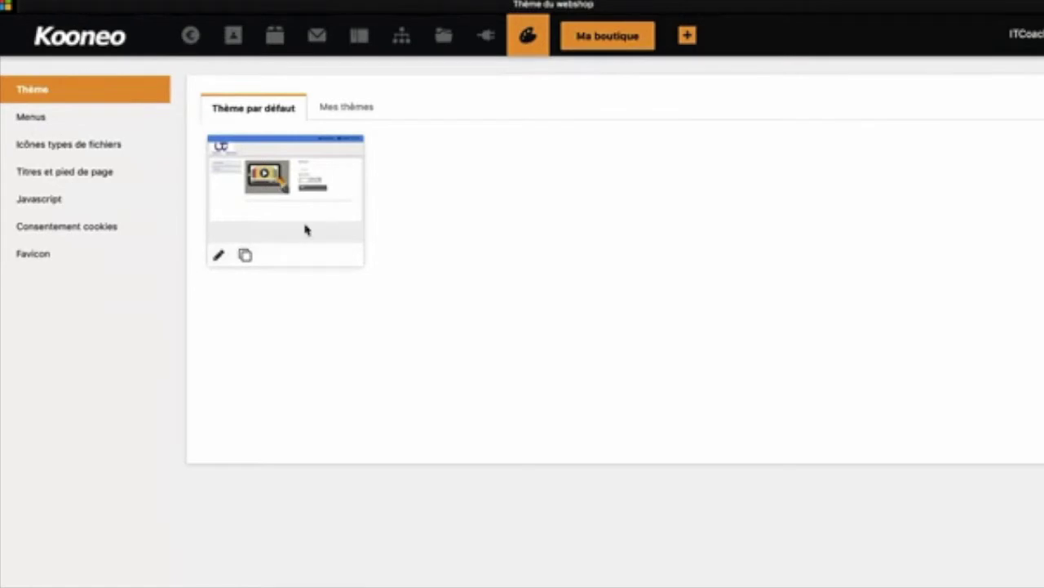
pyautogui.click(351, 111)
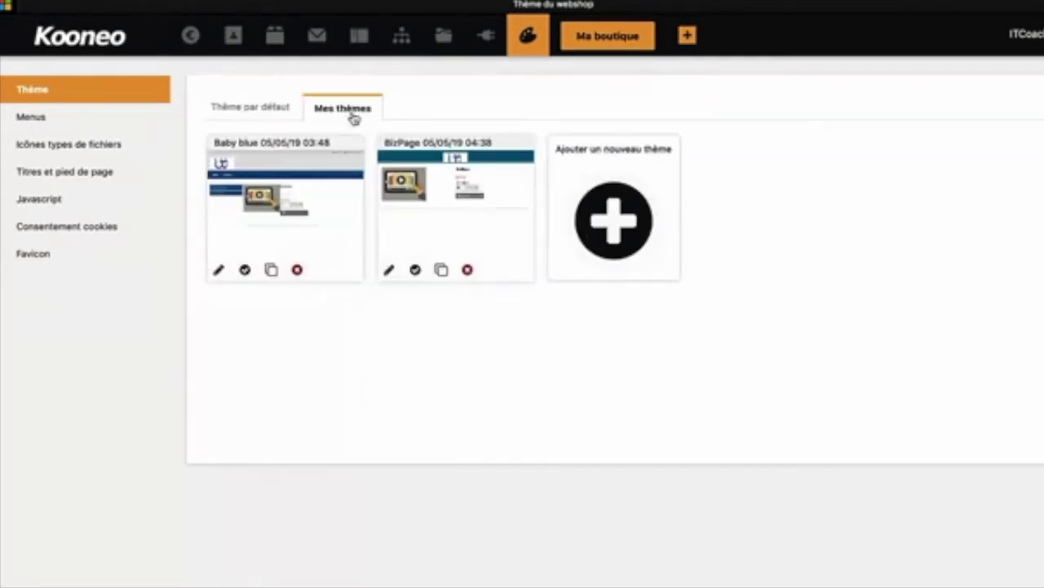
pyautogui.click(583, 204)
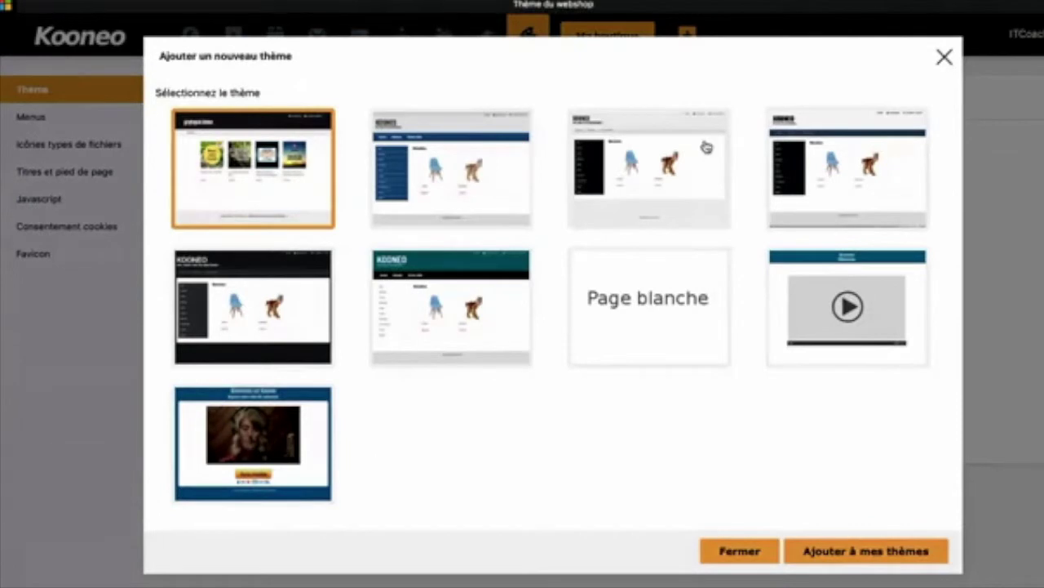
pyautogui.click(751, 550)
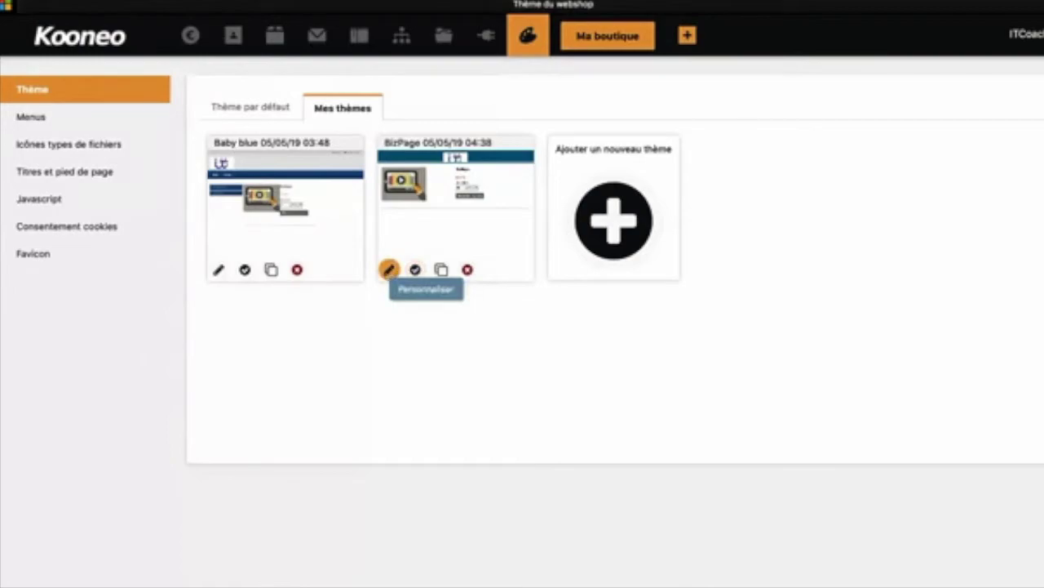
# Open the BizPage theme for customizing and try a dark green background colour for the Corps de la page, without saving
pyautogui.click(388, 269)
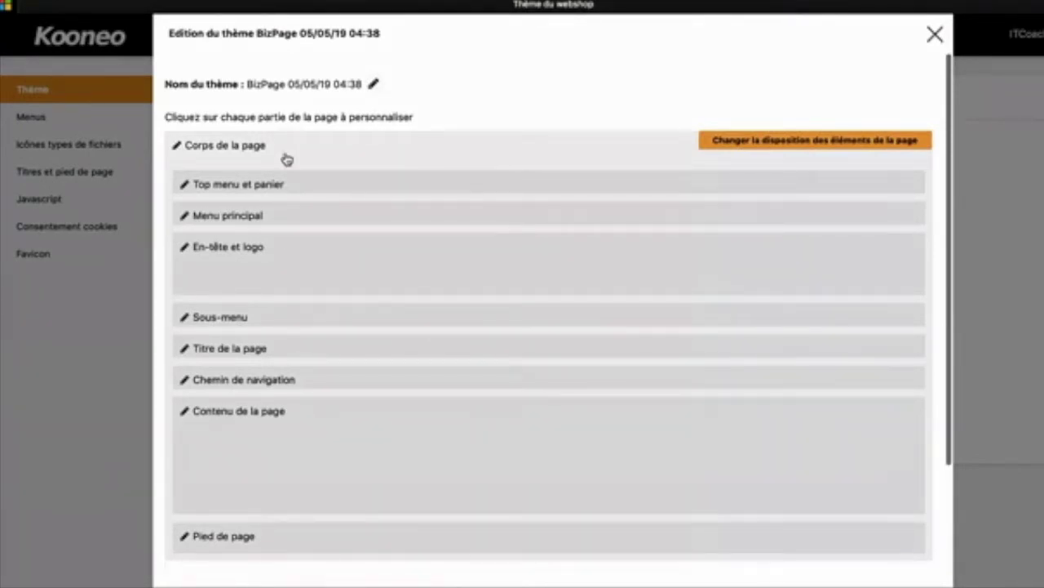
pyautogui.click(247, 147)
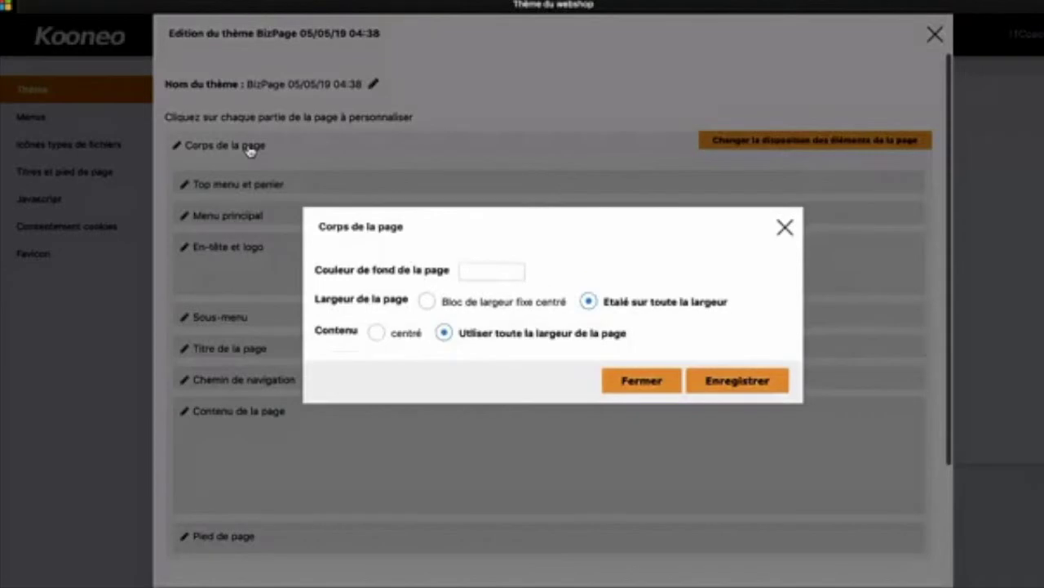
pyautogui.click(472, 269)
pyautogui.moveTo(531, 326); pyautogui.dragTo(535, 373)
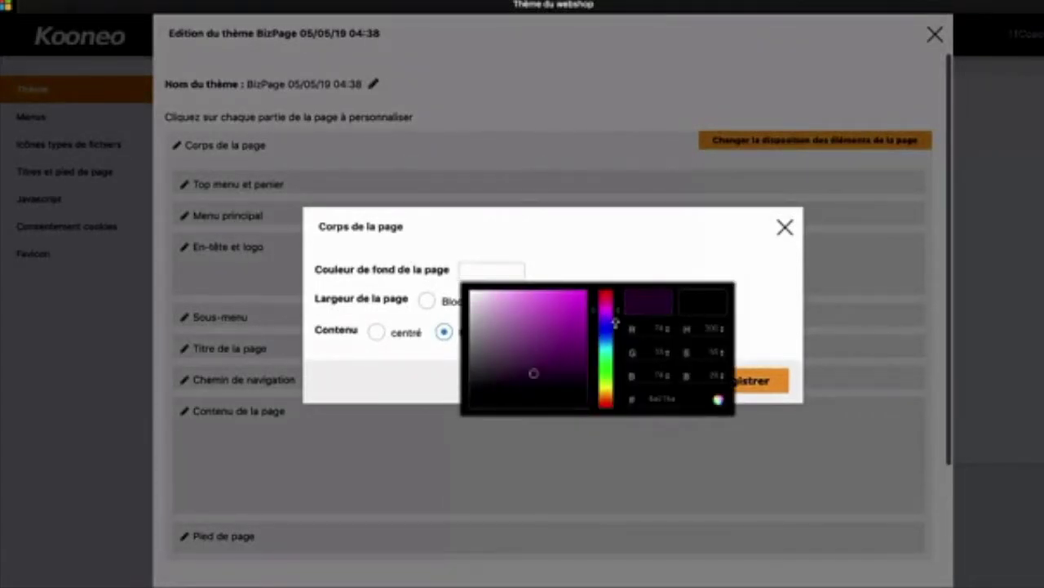
pyautogui.moveTo(613, 325); pyautogui.dragTo(612, 356)
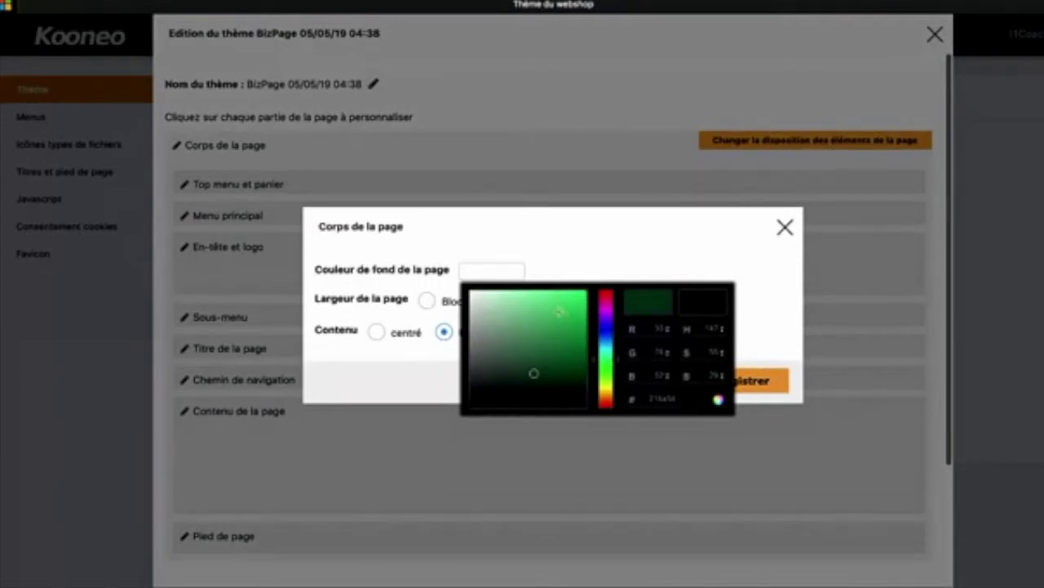
pyautogui.click(612, 217)
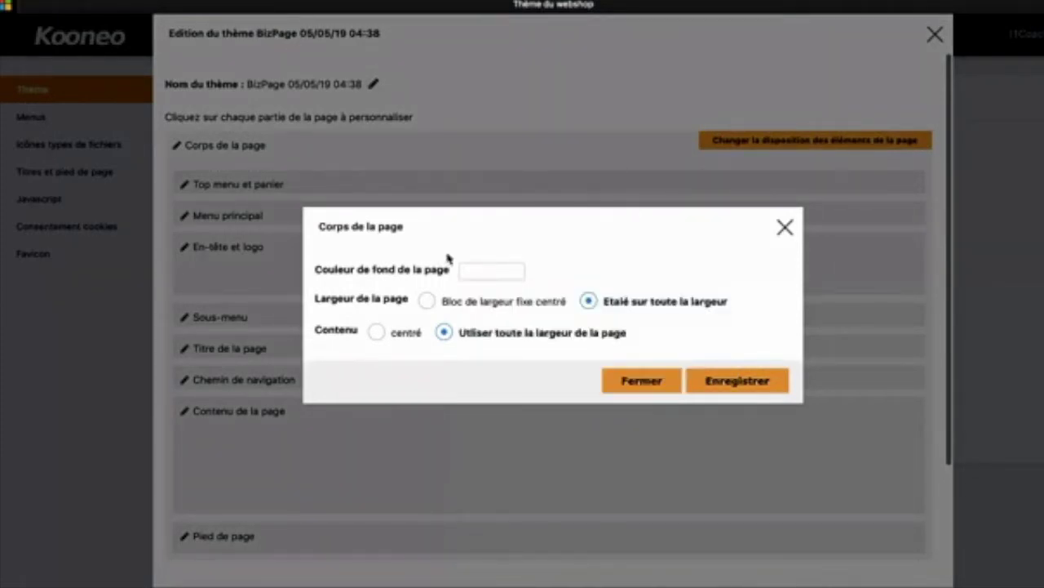
pyautogui.click(658, 382)
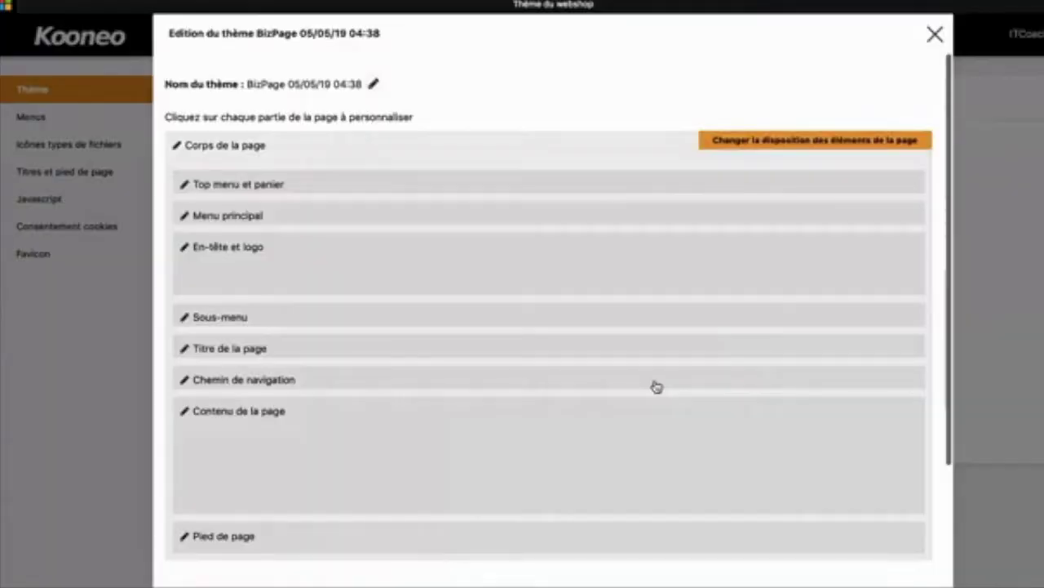
# Try making the BizPage theme's Top menu et panier visible and examine its bar and link settings, without saving
pyautogui.click(304, 186)
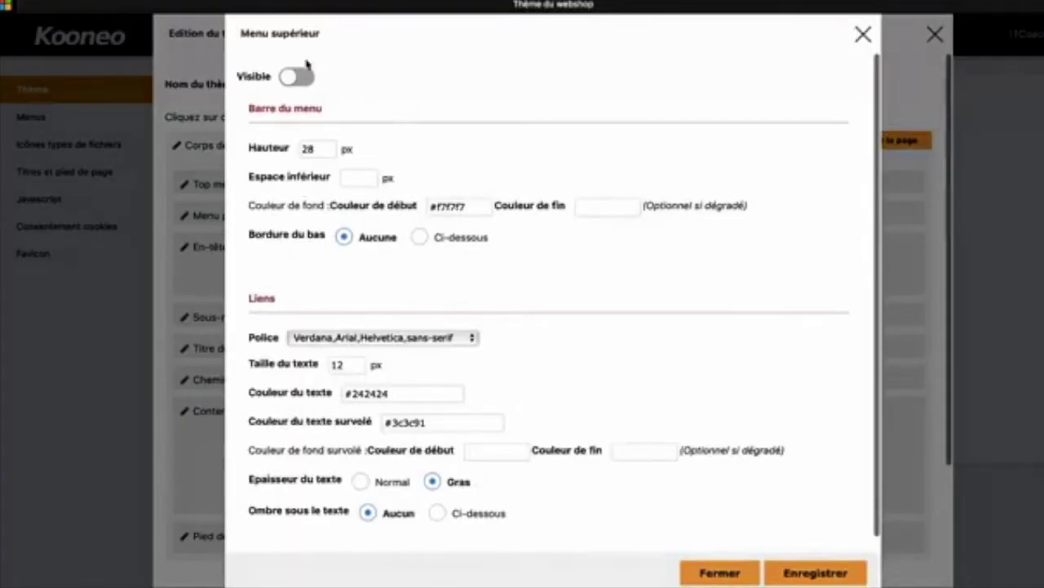
pyautogui.click(304, 77)
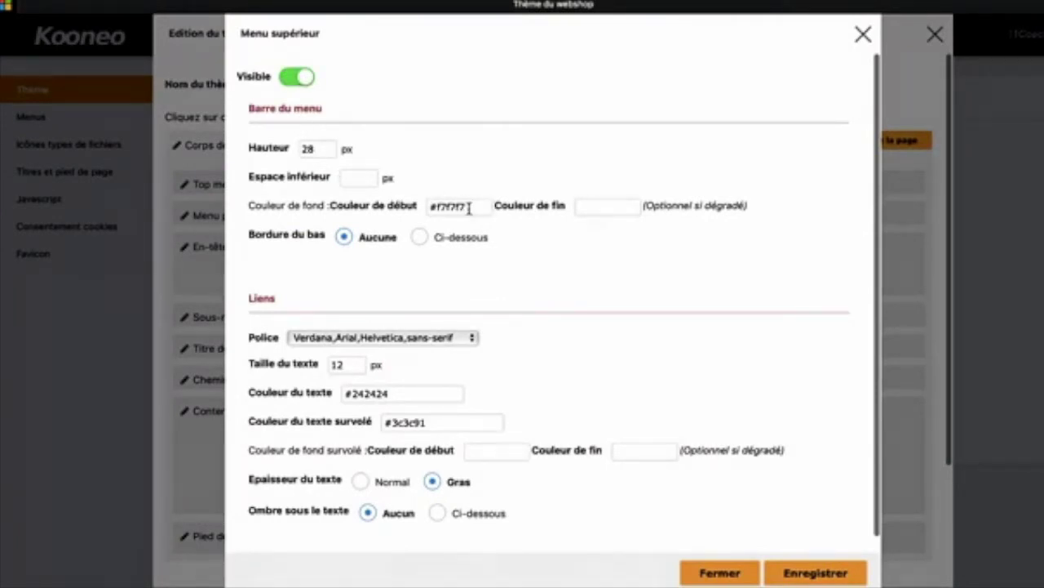
pyautogui.scroll(-1, 471, 208)
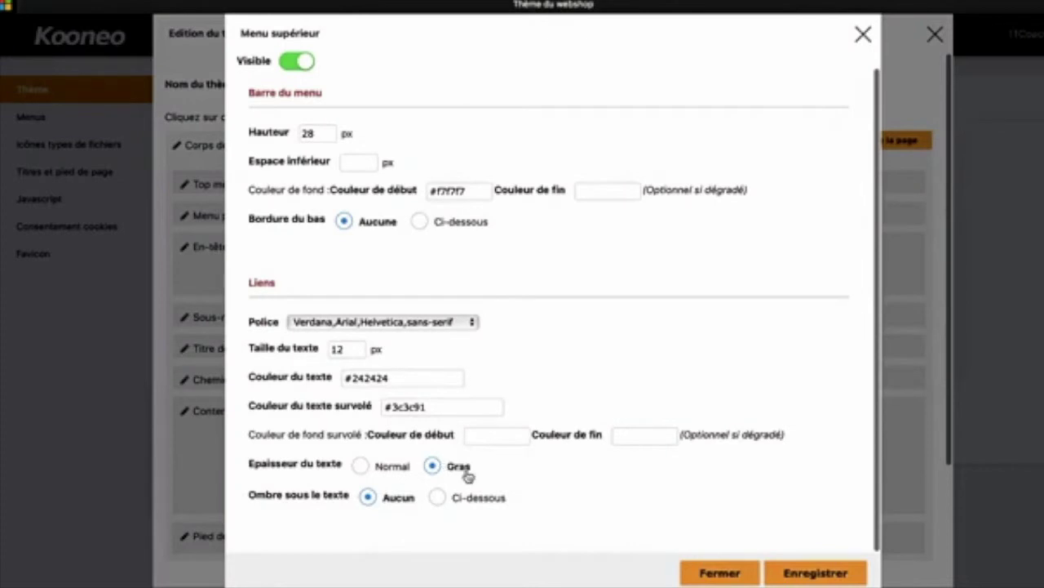
pyautogui.moveTo(431, 407); pyautogui.dragTo(373, 417)
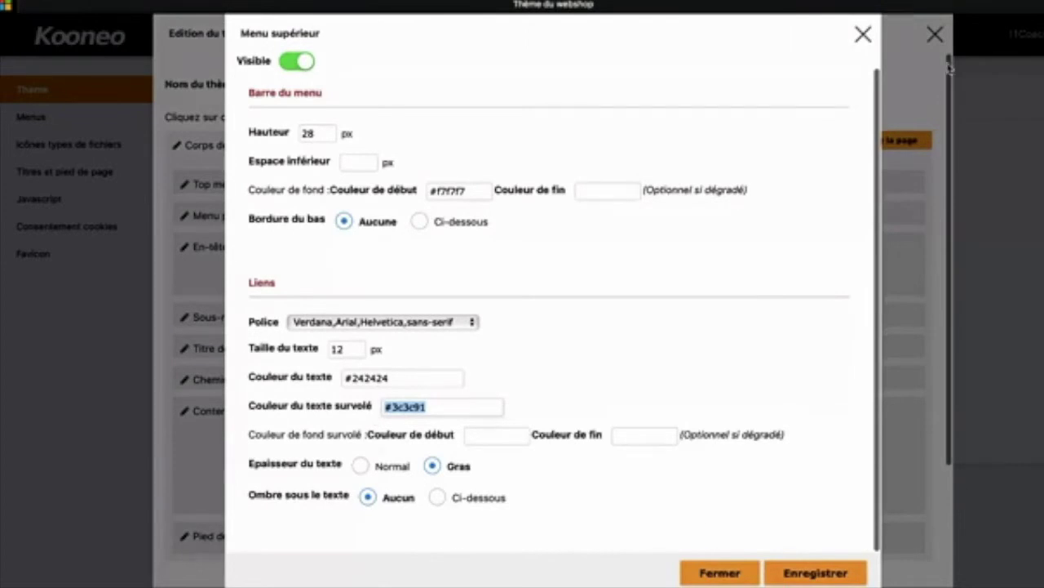
pyautogui.click(863, 33)
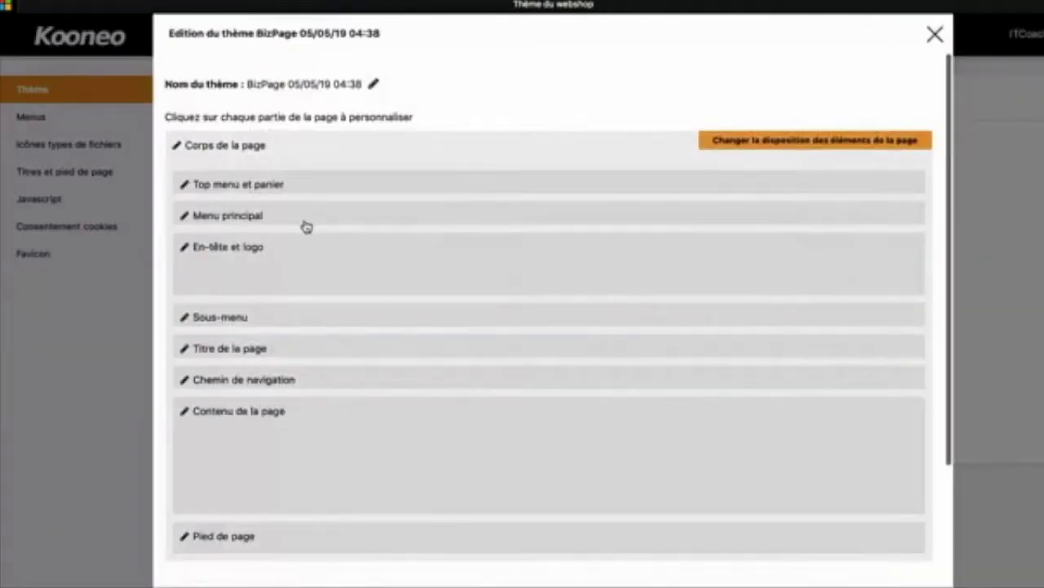
# Examine the theme's En-tête et logo settings, including title, subtitle and alignment, and close the theme editor
pyautogui.click(297, 246)
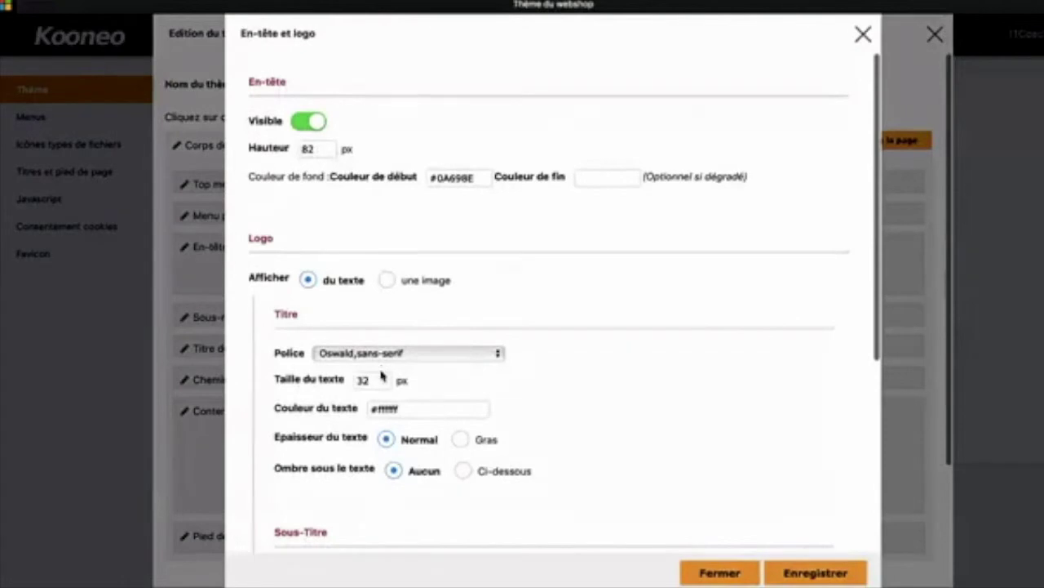
pyautogui.scroll(-5, 382, 372)
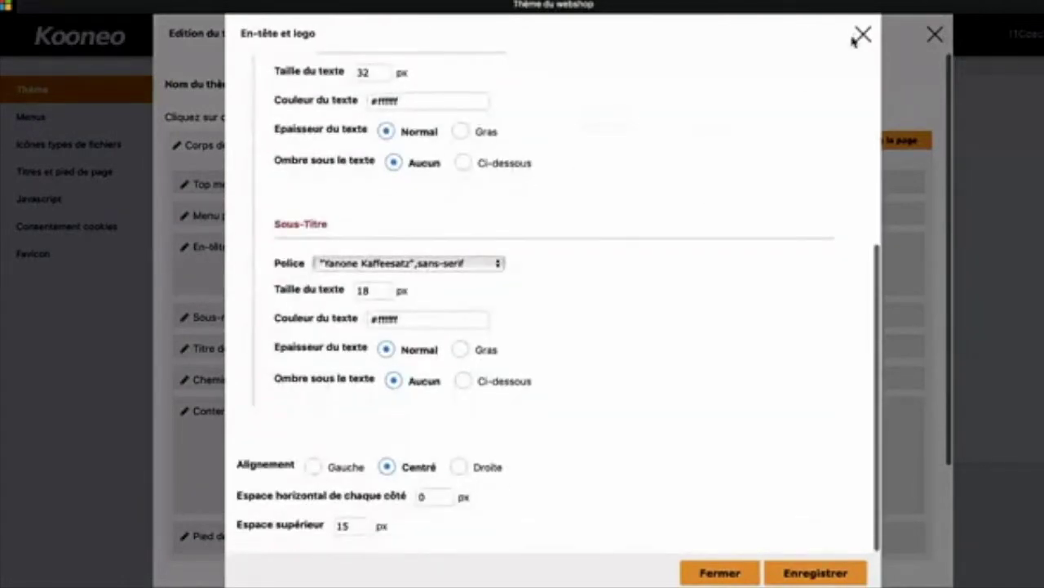
pyautogui.click(864, 34)
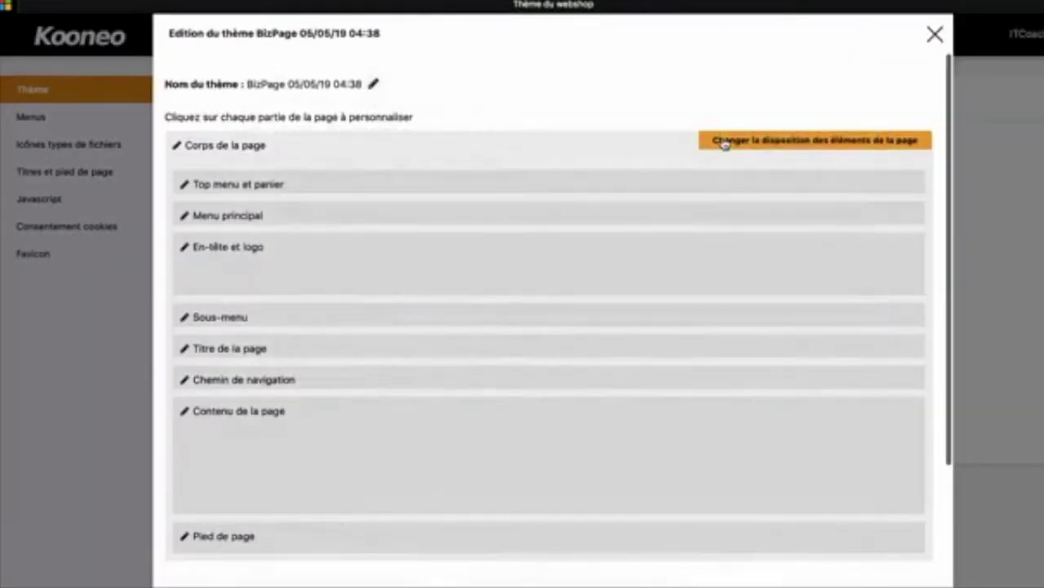
pyautogui.click(935, 34)
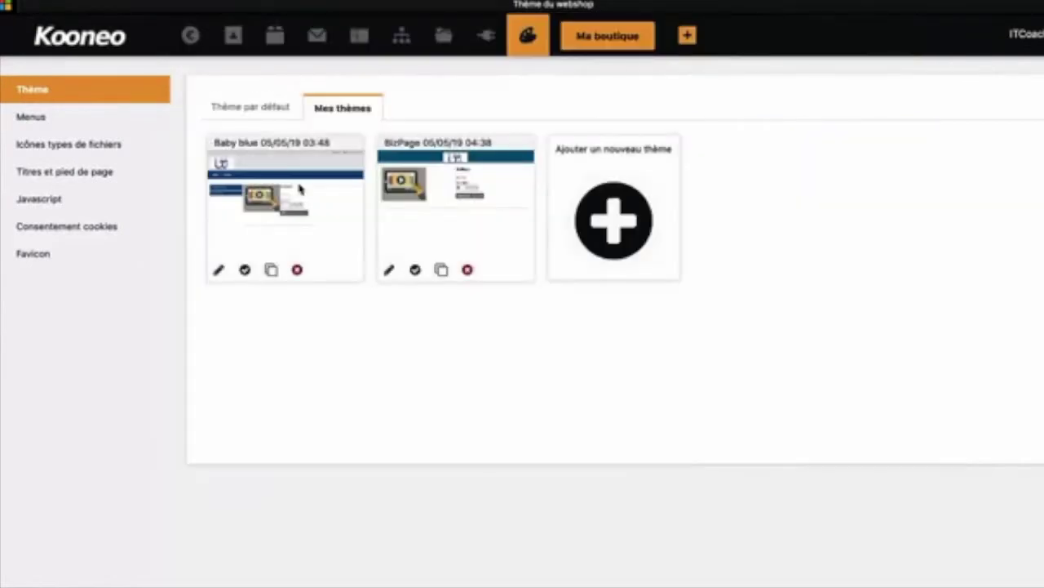
# Review the links of the Menu supérieur visiteur, including the option to add one, and the links of the Menu principal membre
pyautogui.click(51, 124)
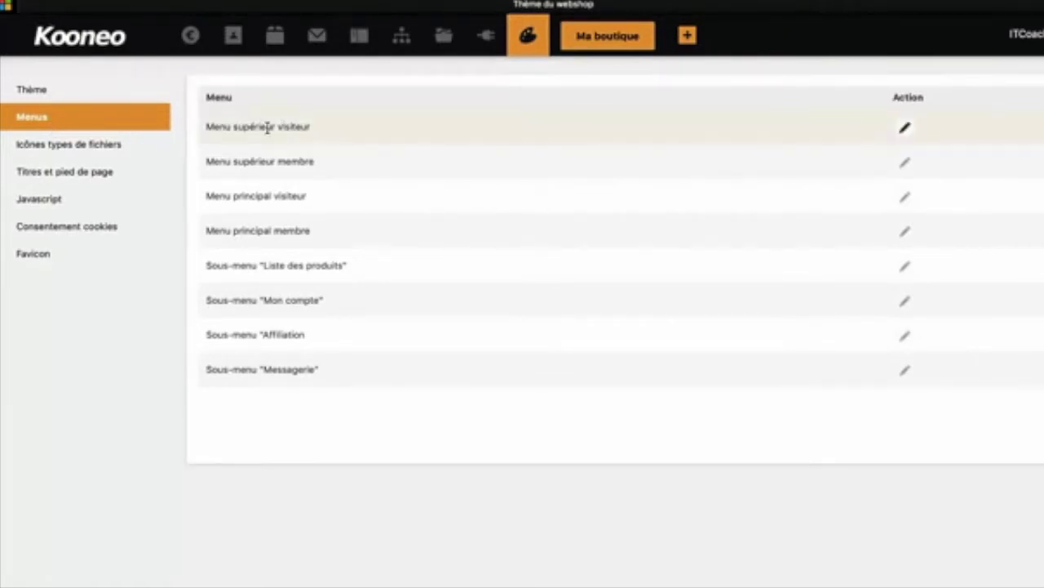
pyautogui.click(904, 128)
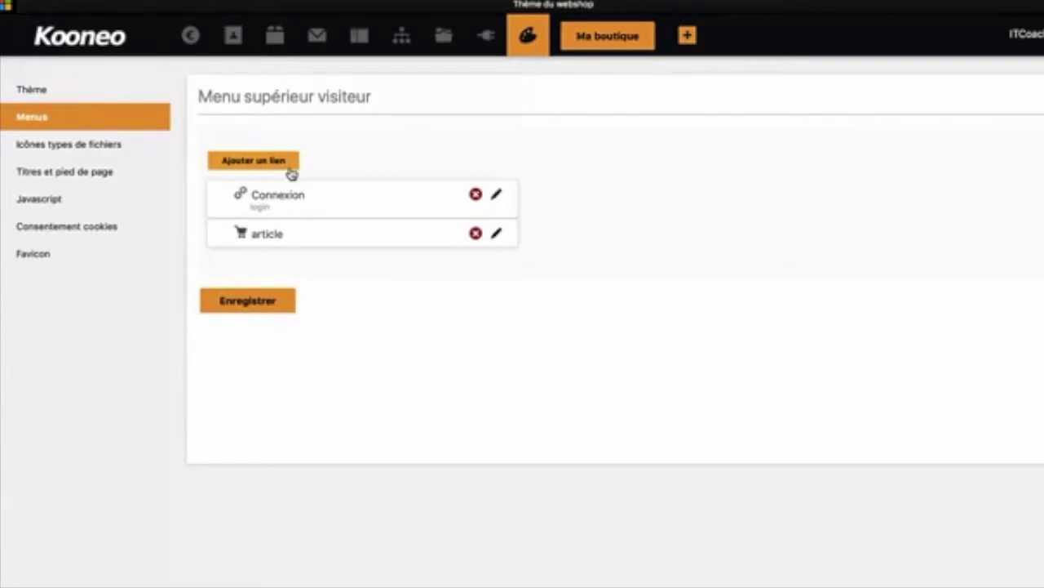
pyautogui.click(259, 161)
pyautogui.click(823, 217)
pyautogui.click(90, 124)
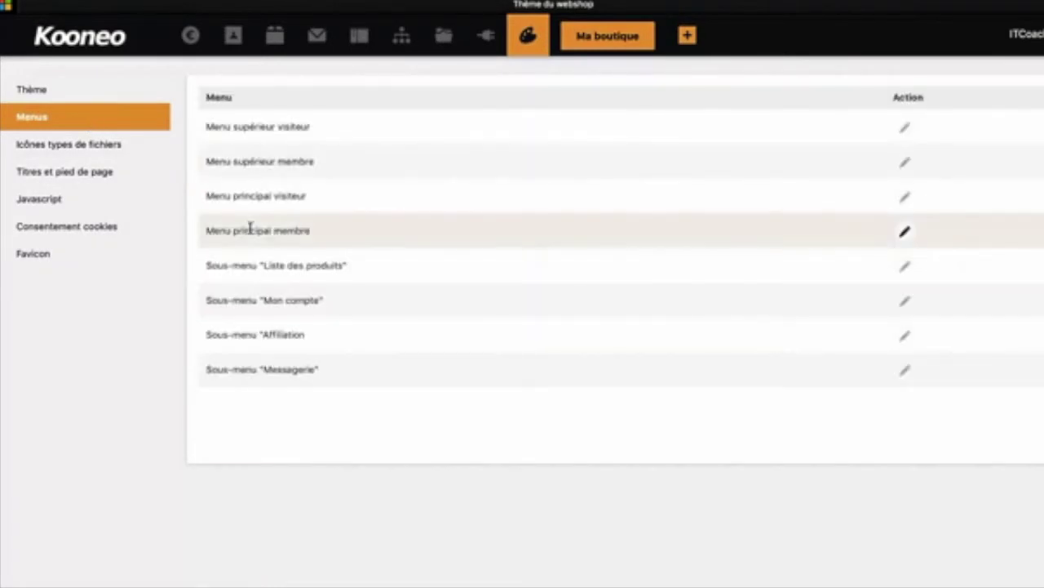
pyautogui.click(904, 232)
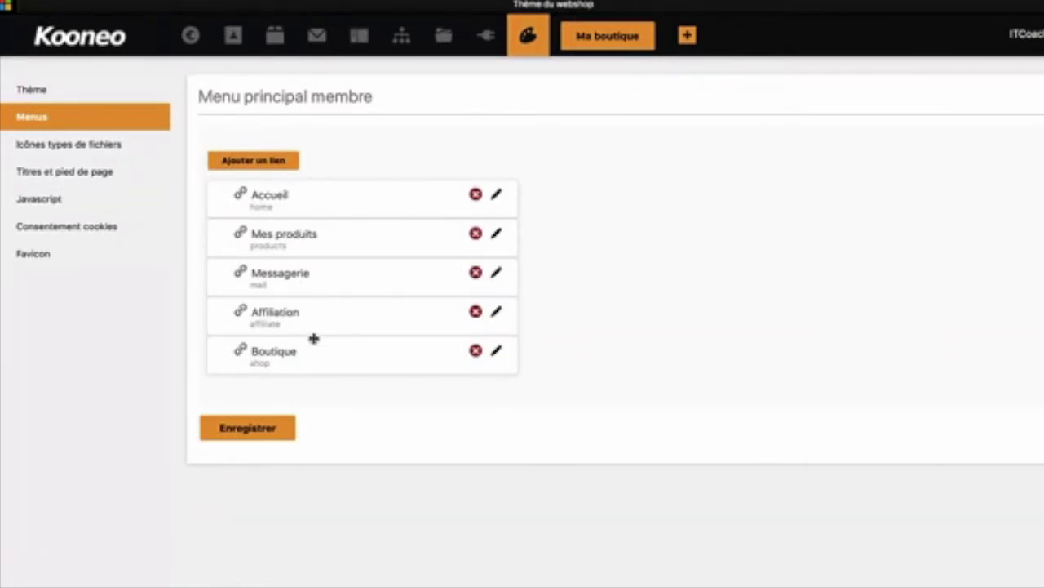
# Add the webshop links Accueil and Mes factures to the Sous-menu "Messagerie" and save the menu
pyautogui.click(114, 119)
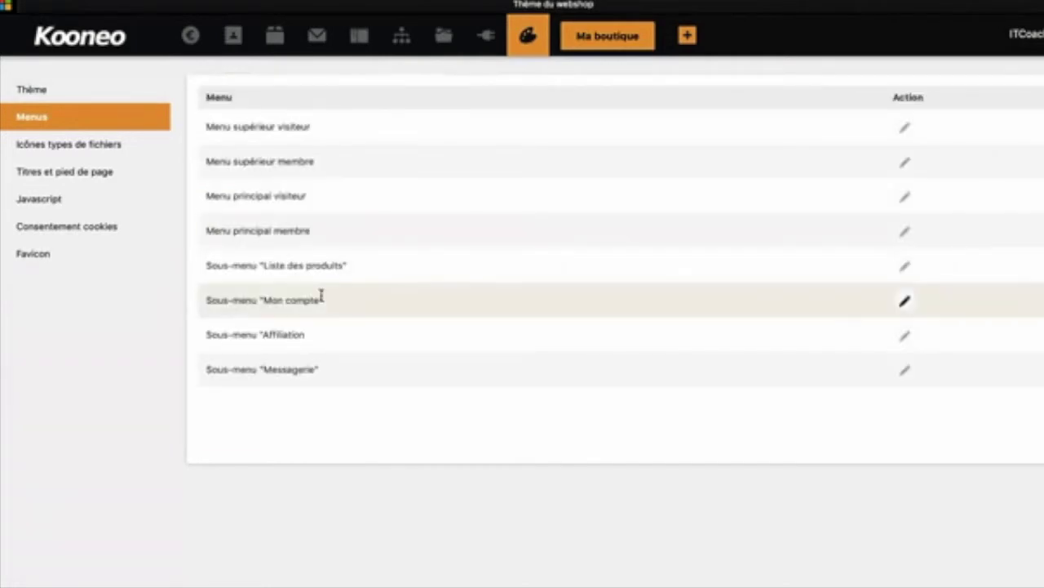
pyautogui.click(905, 369)
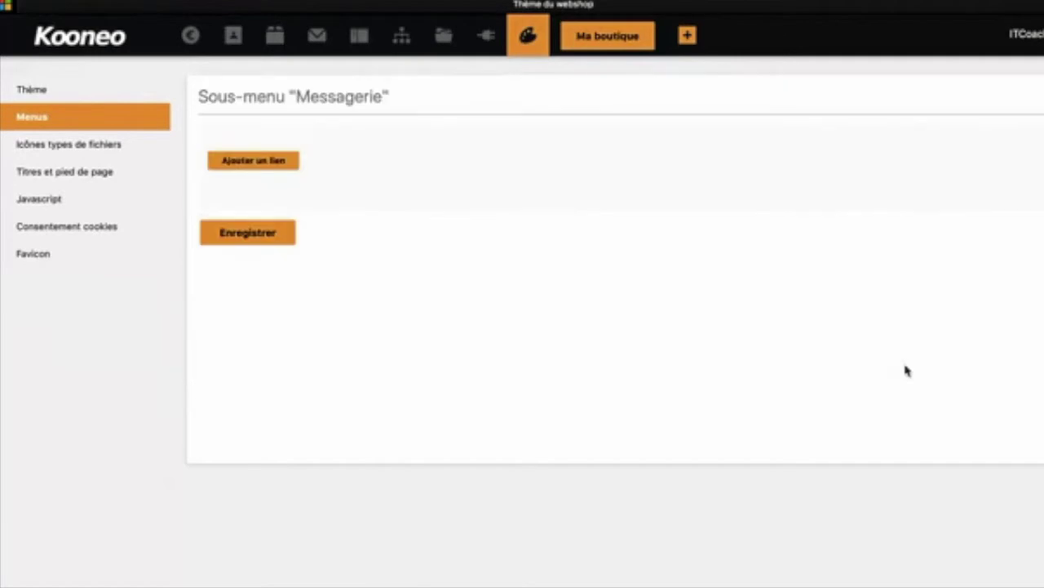
pyautogui.click(275, 163)
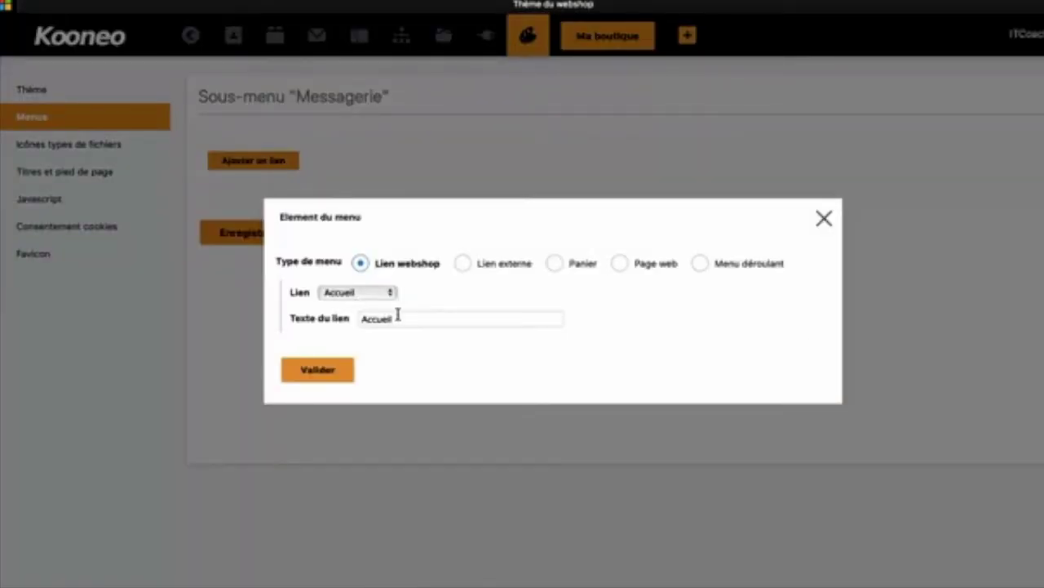
pyautogui.click(318, 370)
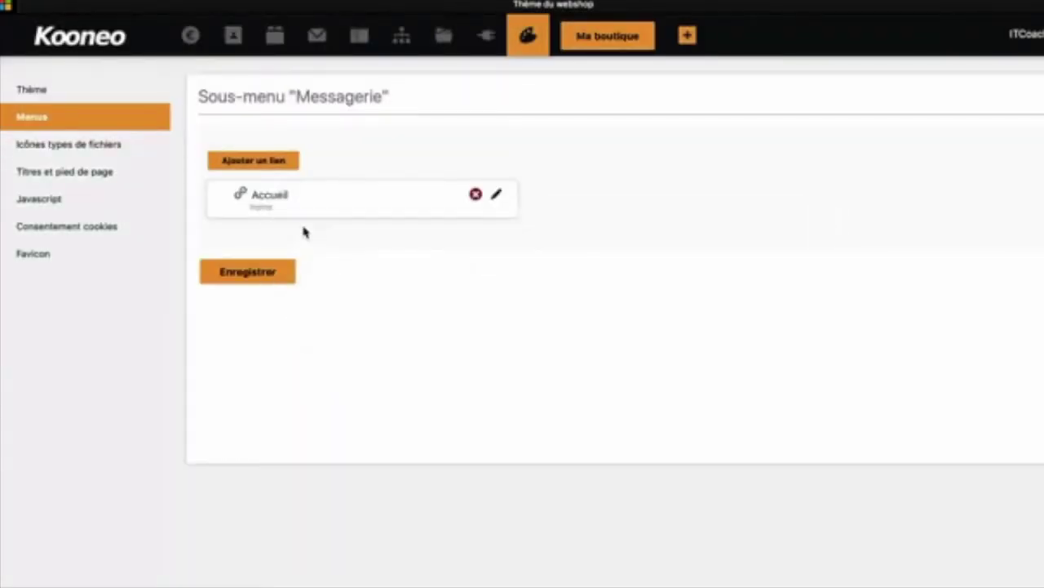
pyautogui.click(270, 161)
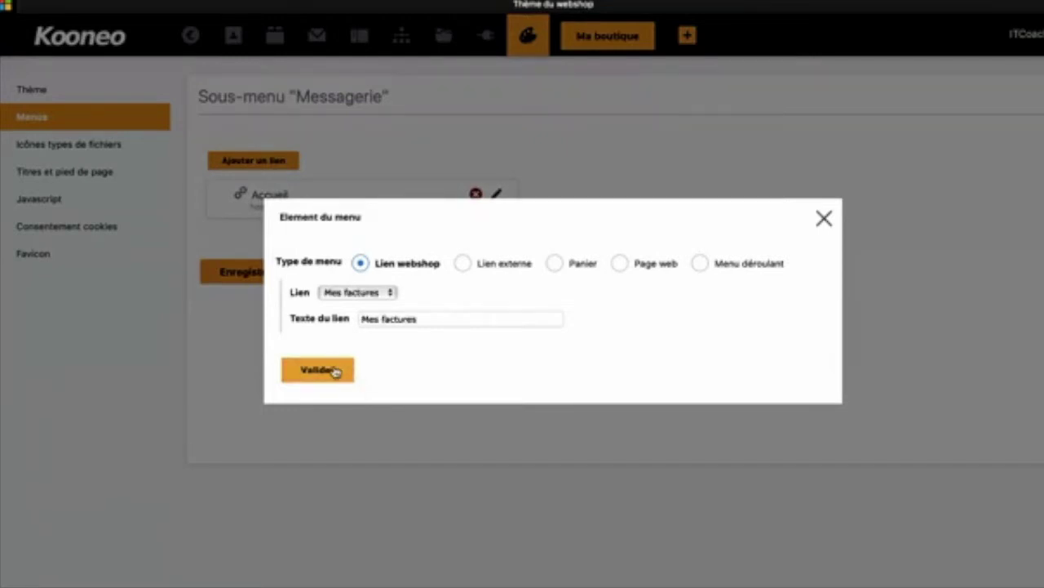
pyautogui.click(338, 368)
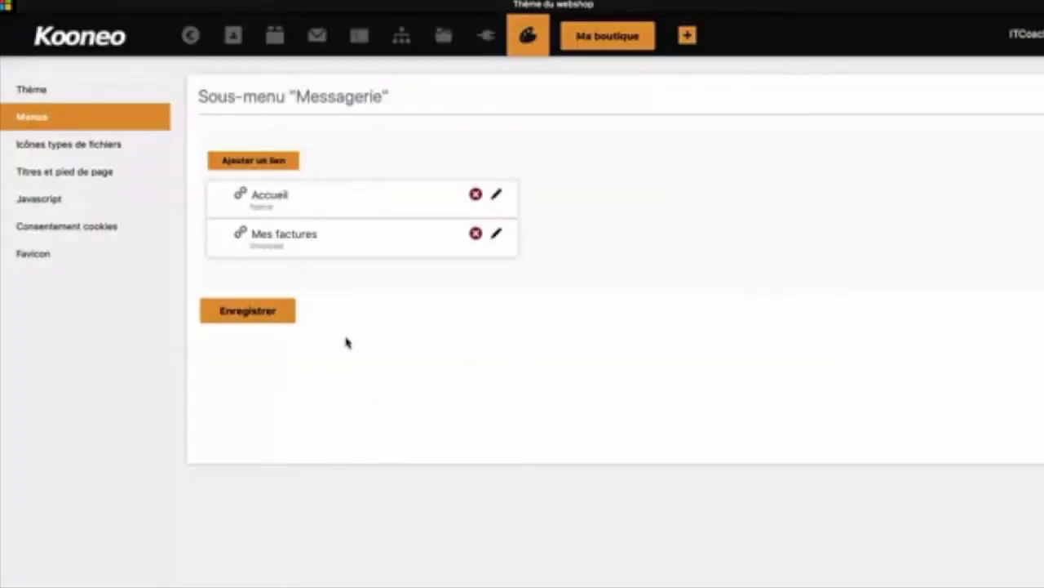
pyautogui.click(241, 312)
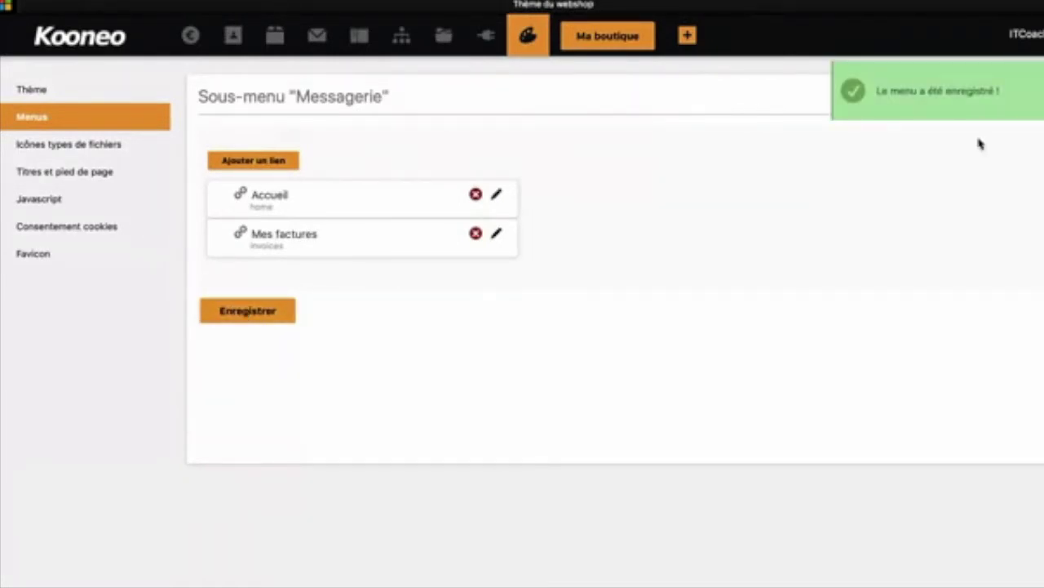
pyautogui.moveTo(1002, 89); pyautogui.dragTo(867, 93)
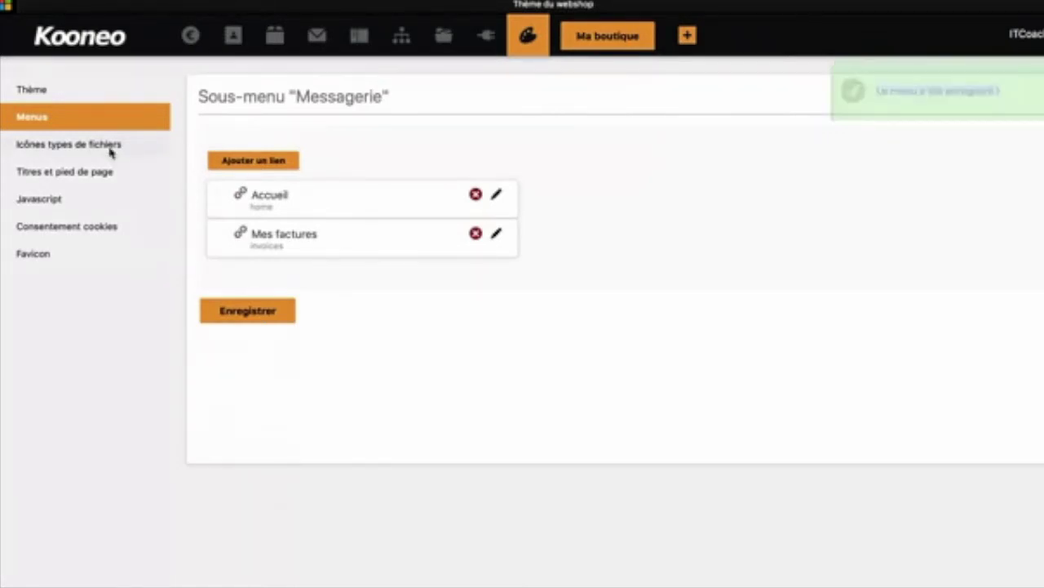
# Review the file type icons and open the PNG upload for replacing the Pages web icon, without uploading anything
pyautogui.click(112, 147)
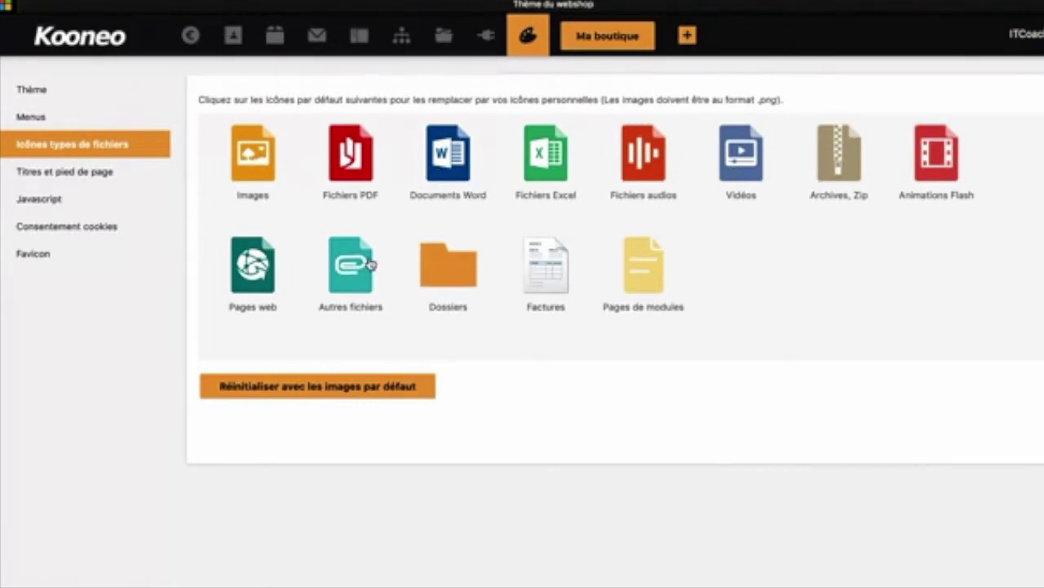
pyautogui.click(259, 265)
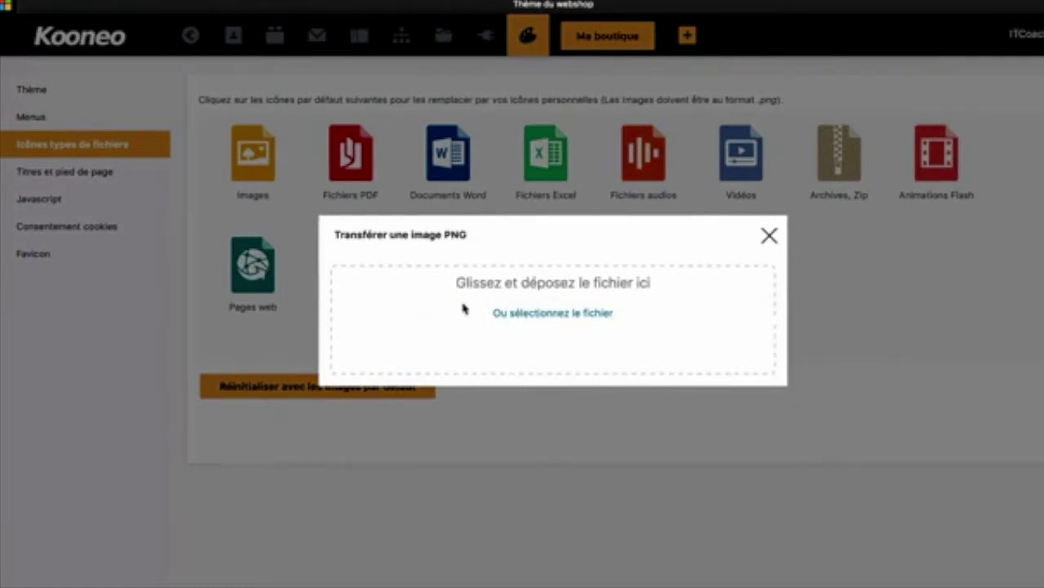
pyautogui.click(770, 237)
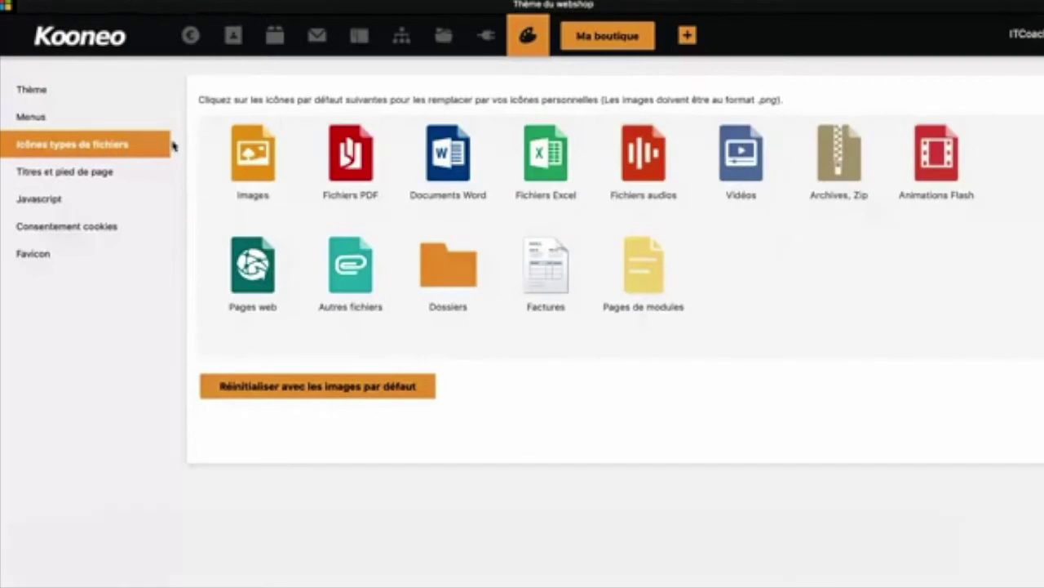
# Review the site title, subtitle and footer settings, and the Javascript code areas for the head and body tags
pyautogui.click(108, 174)
pyautogui.click(441, 189)
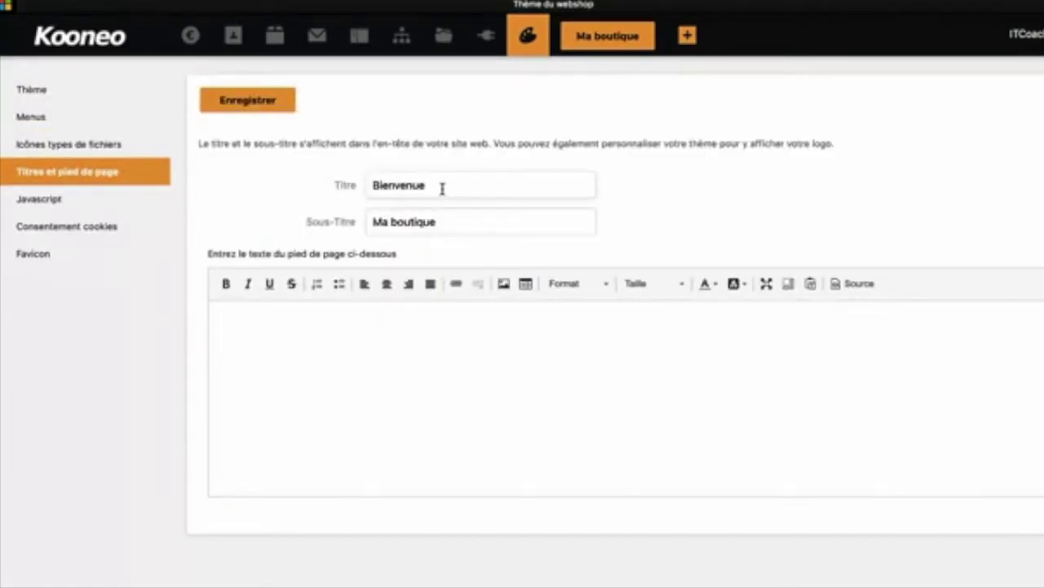
pyautogui.moveTo(431, 192); pyautogui.dragTo(359, 185)
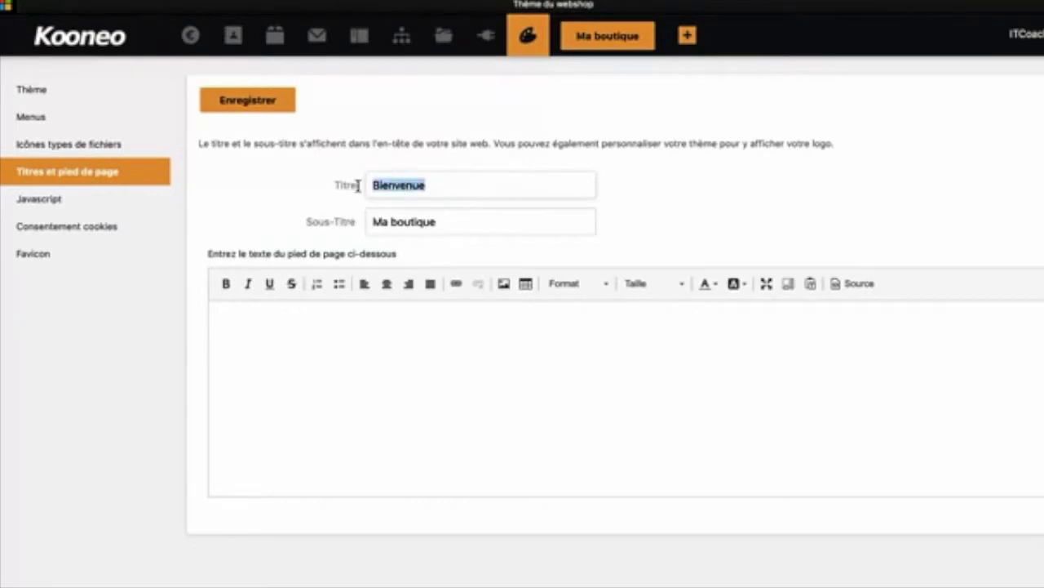
pyautogui.click(69, 198)
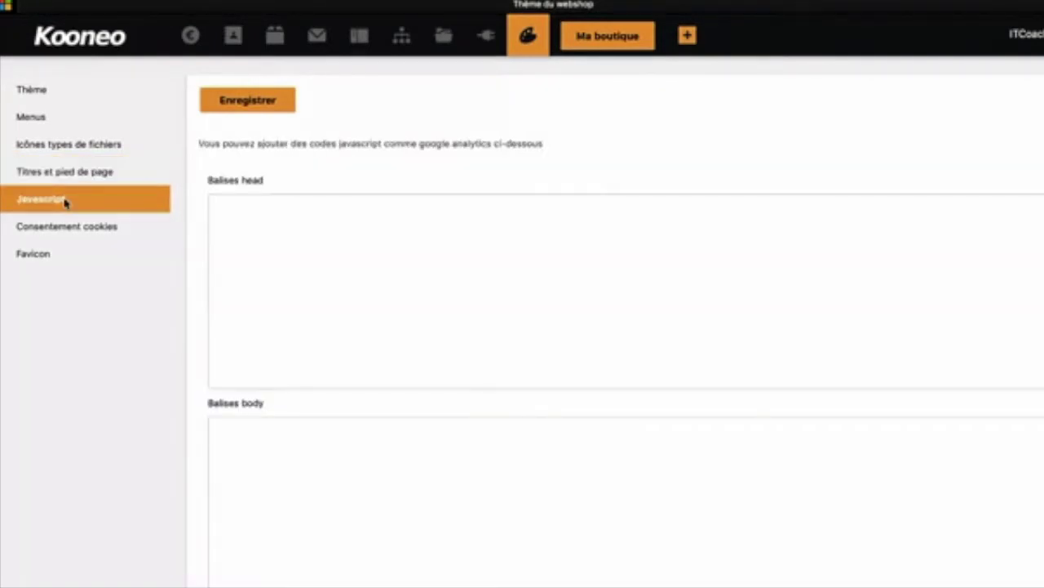
pyautogui.scroll(-3, 265, 306)
pyautogui.scroll(3, 266, 312)
# Examine the cookie consent message settings and the accepted file formats and sizes for the favicon
pyautogui.click(113, 228)
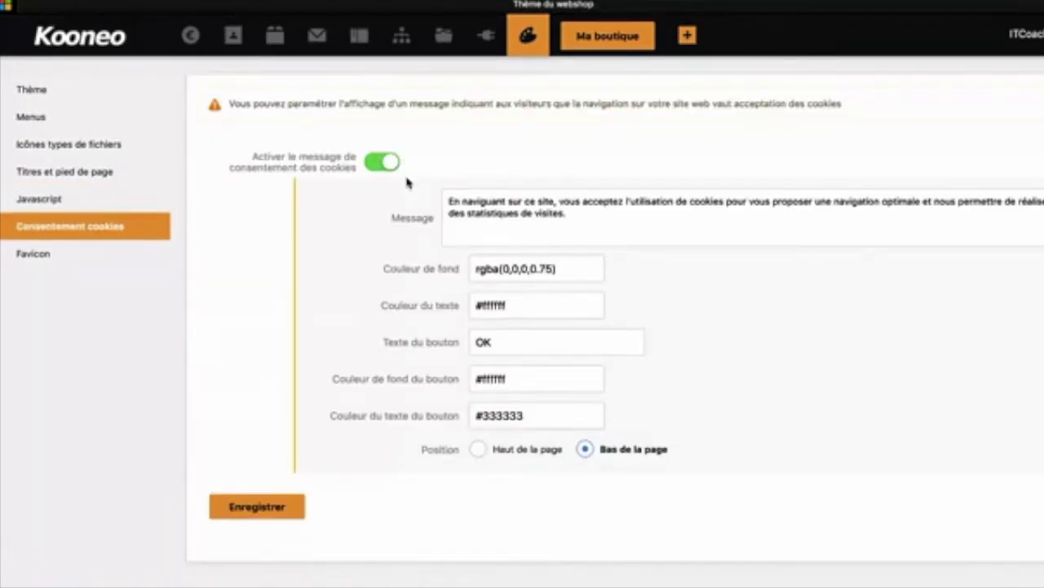
pyautogui.click(86, 252)
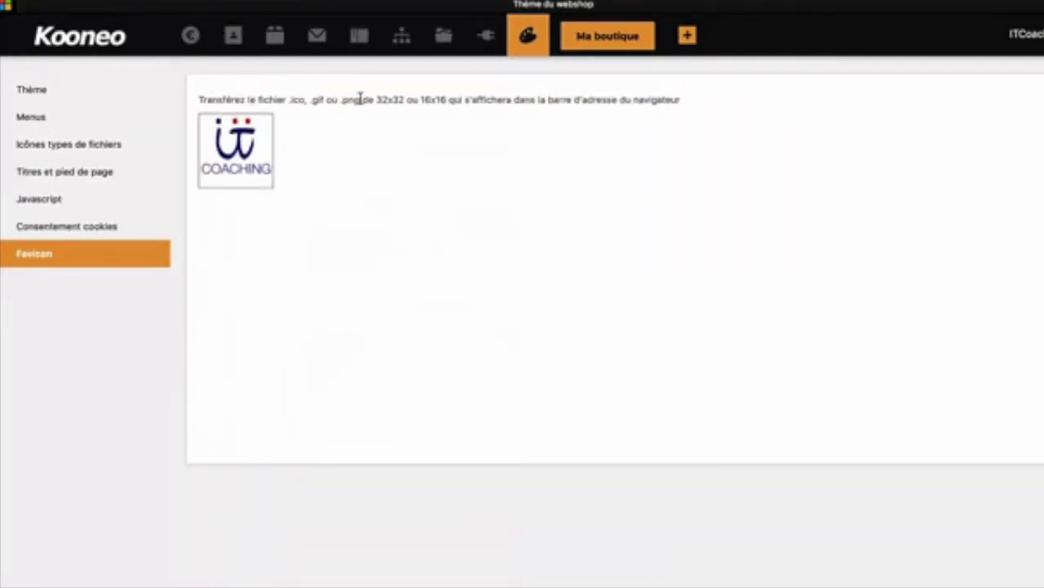
pyautogui.moveTo(290, 98); pyautogui.dragTo(365, 99)
pyautogui.click(386, 119)
pyautogui.moveTo(421, 100); pyautogui.dragTo(447, 100)
# Look over the public web pages and the affiliation section's commissions, affiliates awaiting validation, rankings and statistics
pyautogui.click(359, 37)
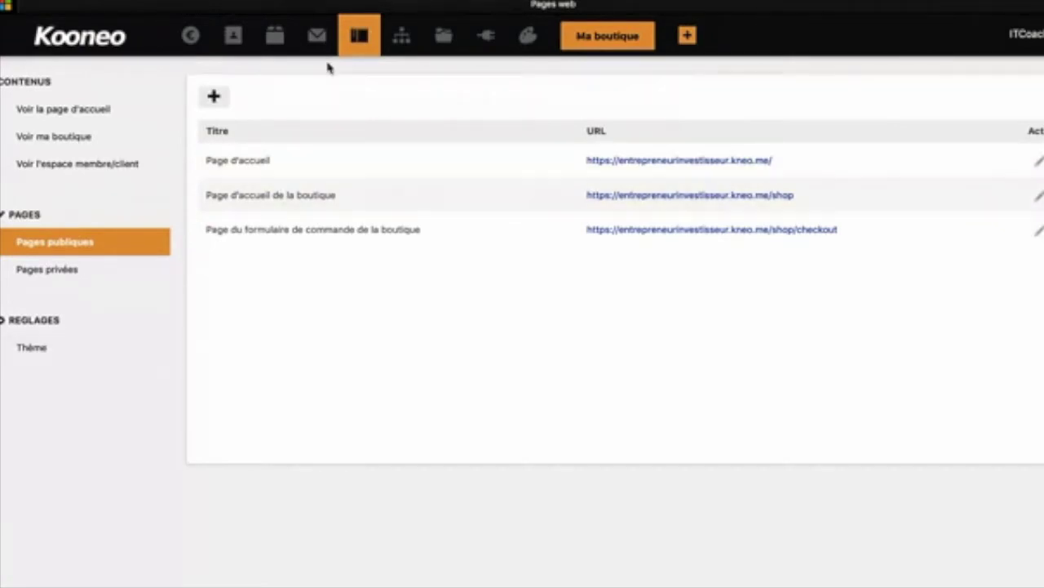
pyautogui.click(402, 40)
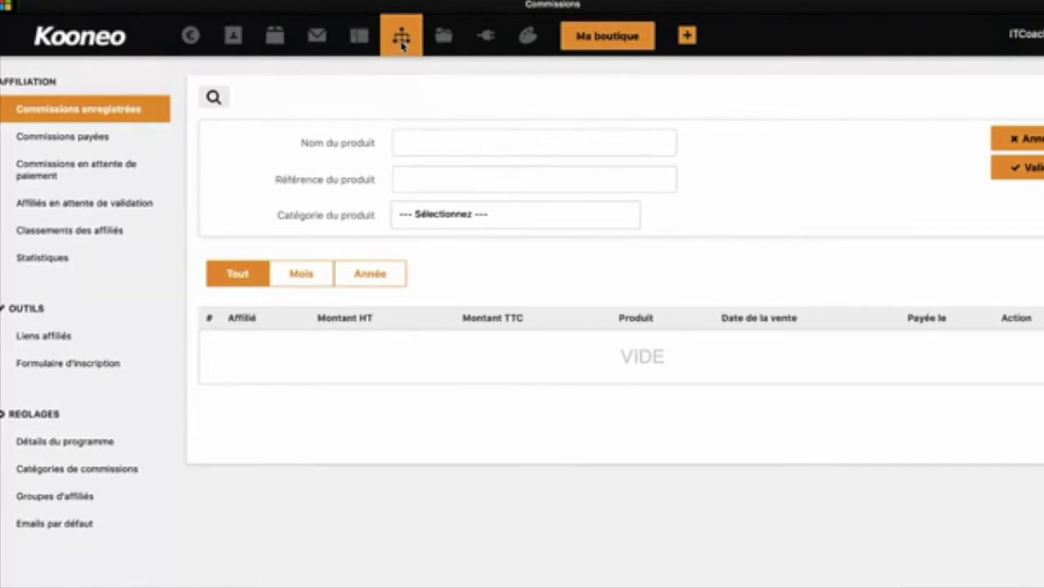
pyautogui.click(57, 144)
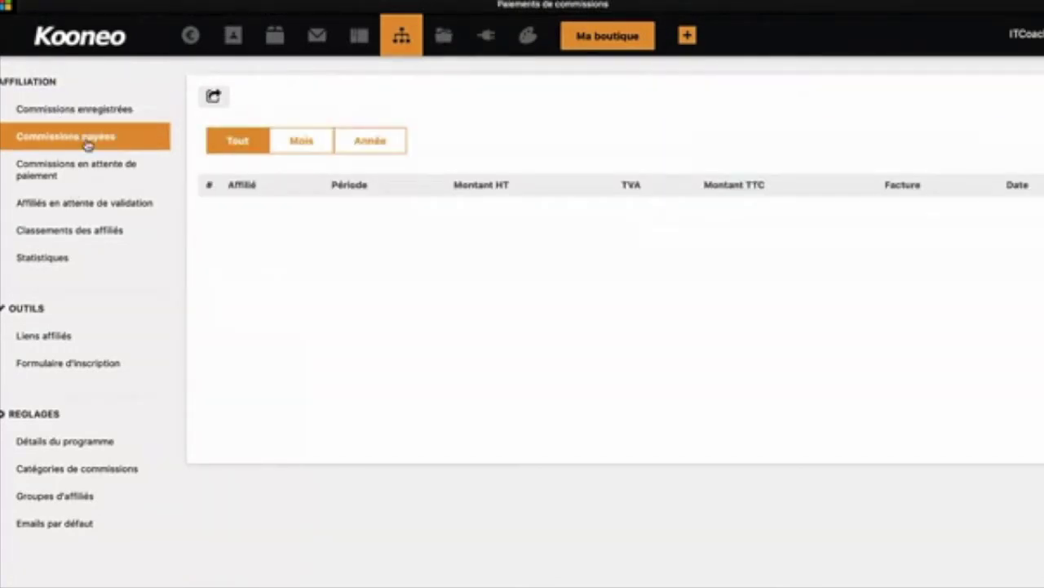
pyautogui.click(68, 176)
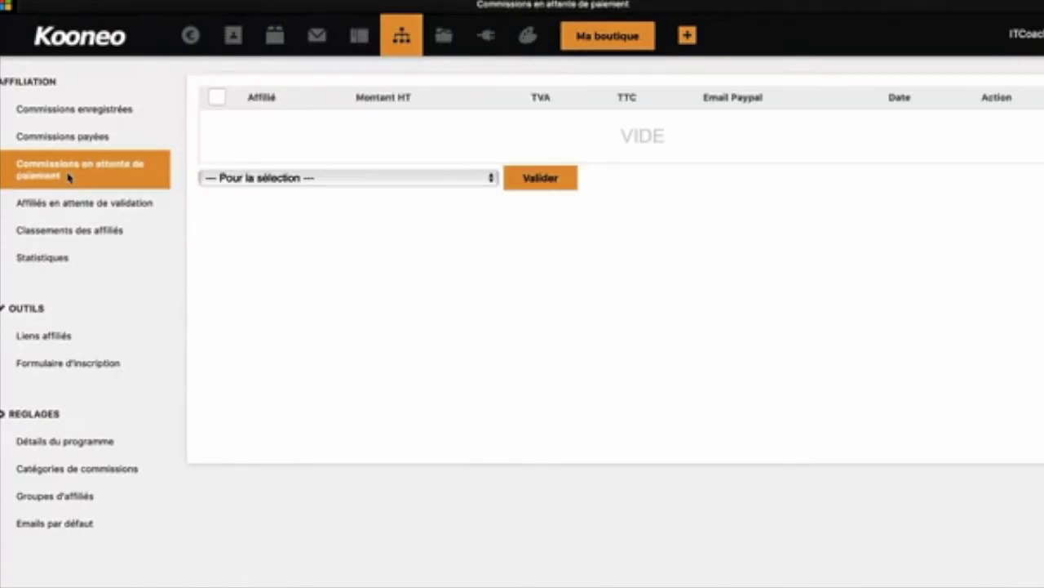
pyautogui.click(70, 205)
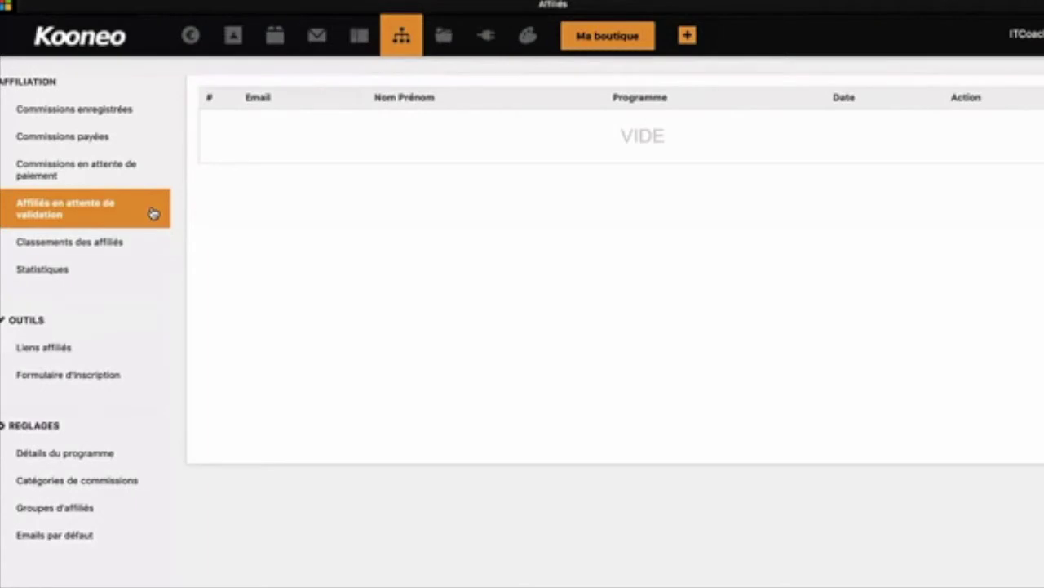
pyautogui.click(112, 239)
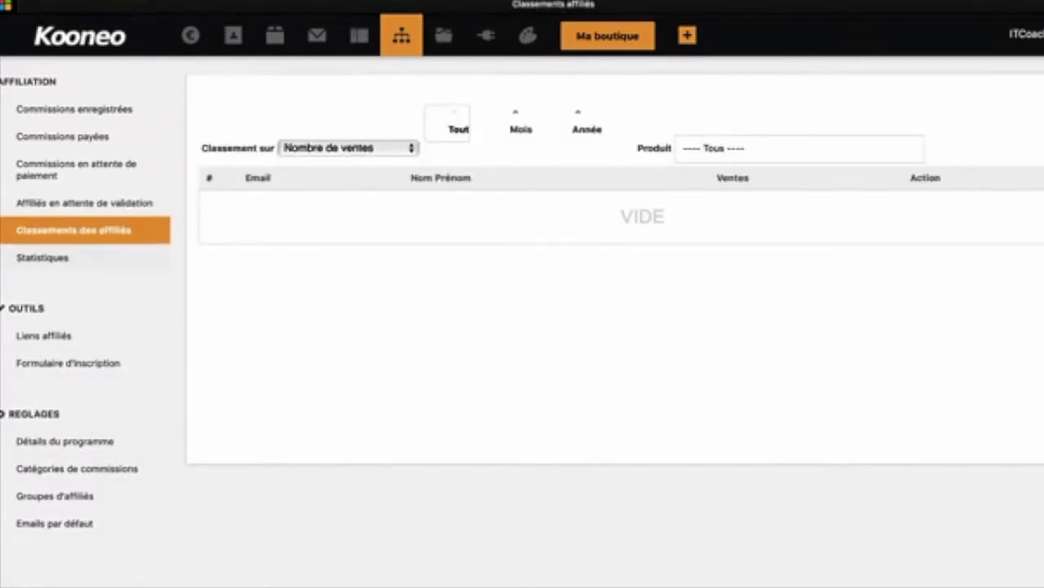
pyautogui.click(65, 263)
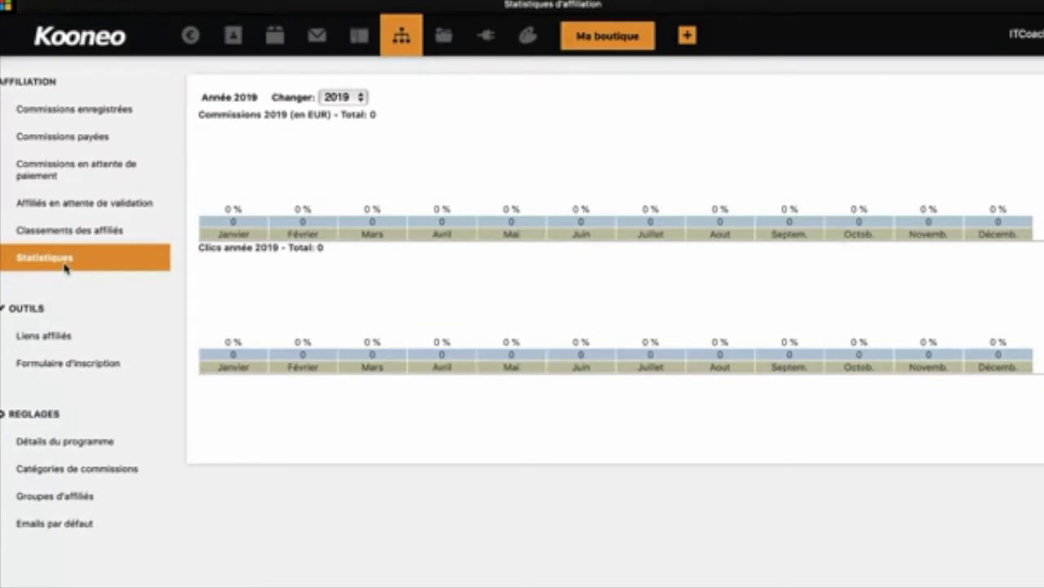
# Review the affiliate links and the form for adding a new one, closing it without adding a link
pyautogui.click(66, 336)
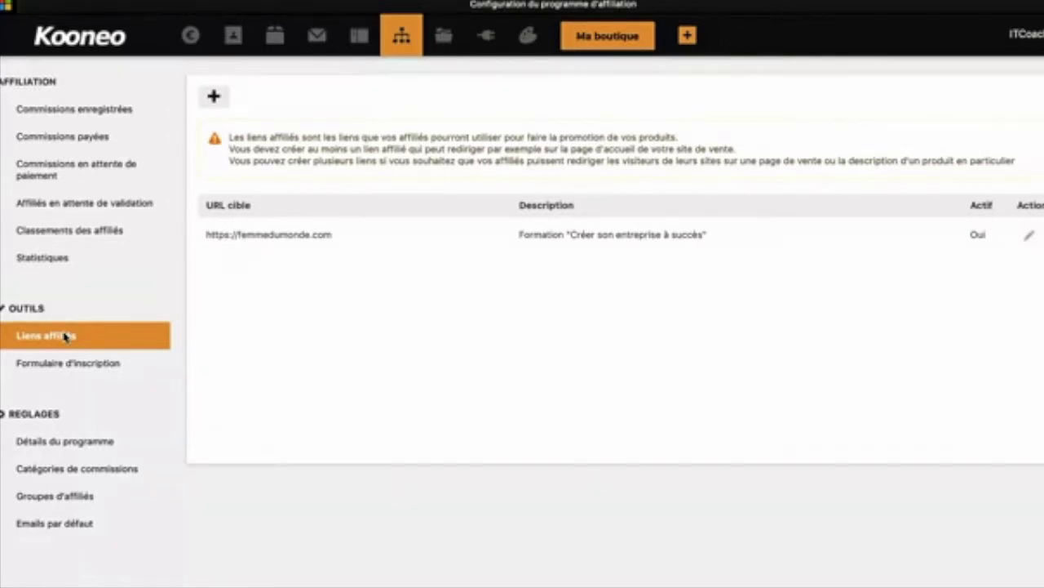
pyautogui.click(213, 96)
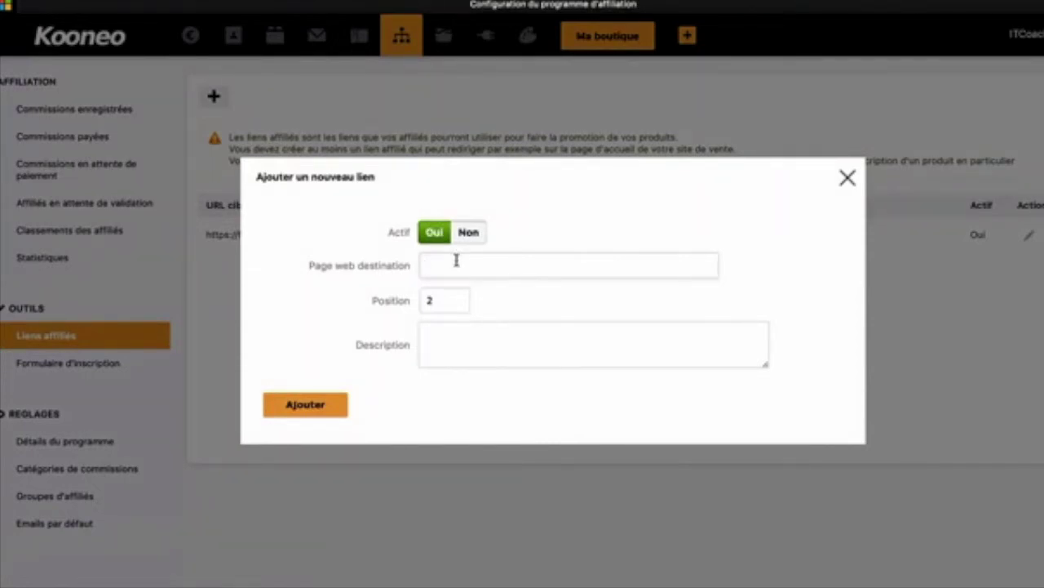
pyautogui.click(438, 298)
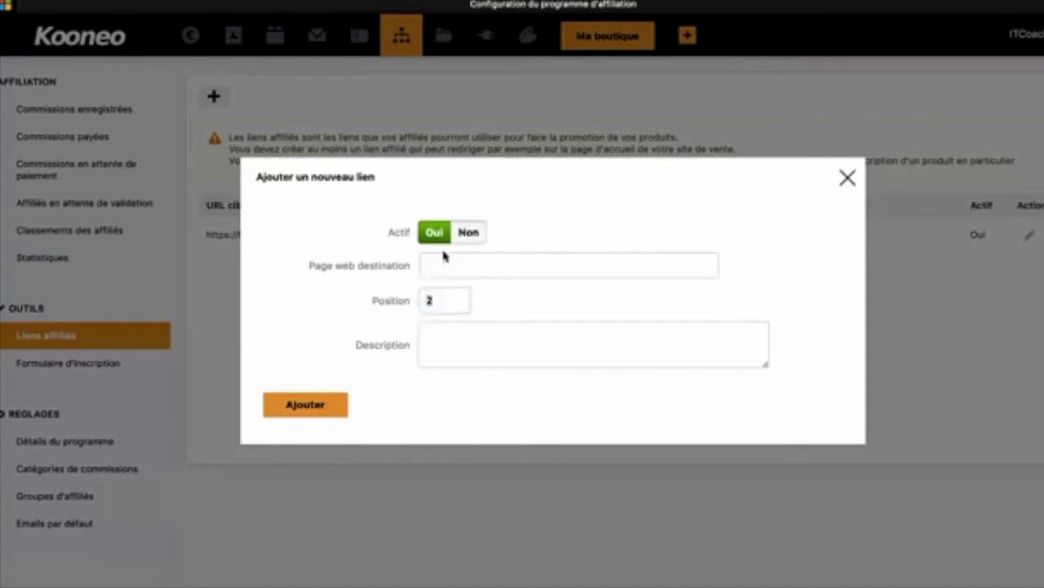
pyautogui.click(848, 179)
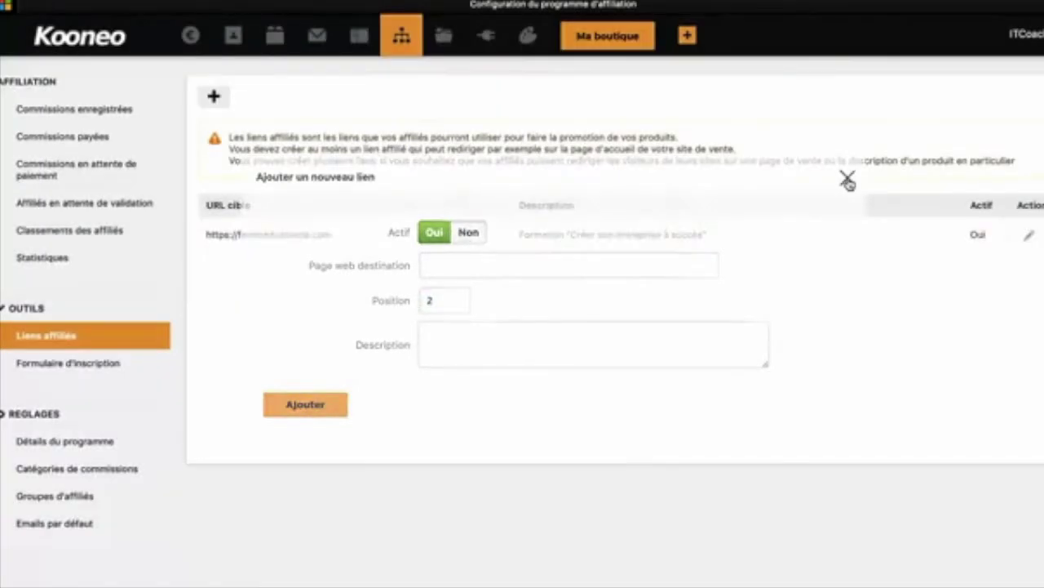
# Open the affiliate registration form for editing and examine its requested information, mandatory fields, form texts and confirmation settings
pyautogui.click(90, 366)
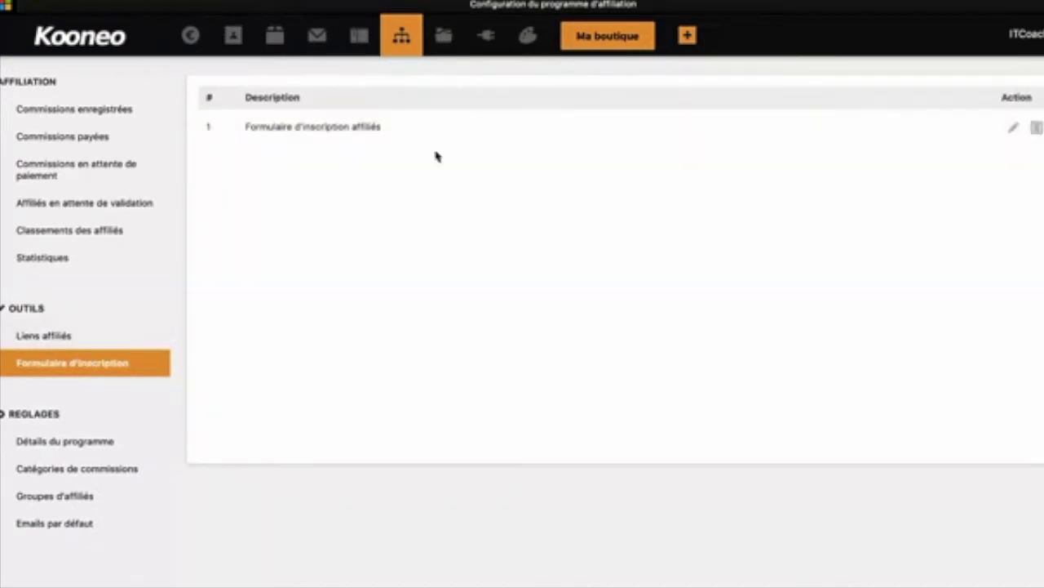
pyautogui.click(1012, 127)
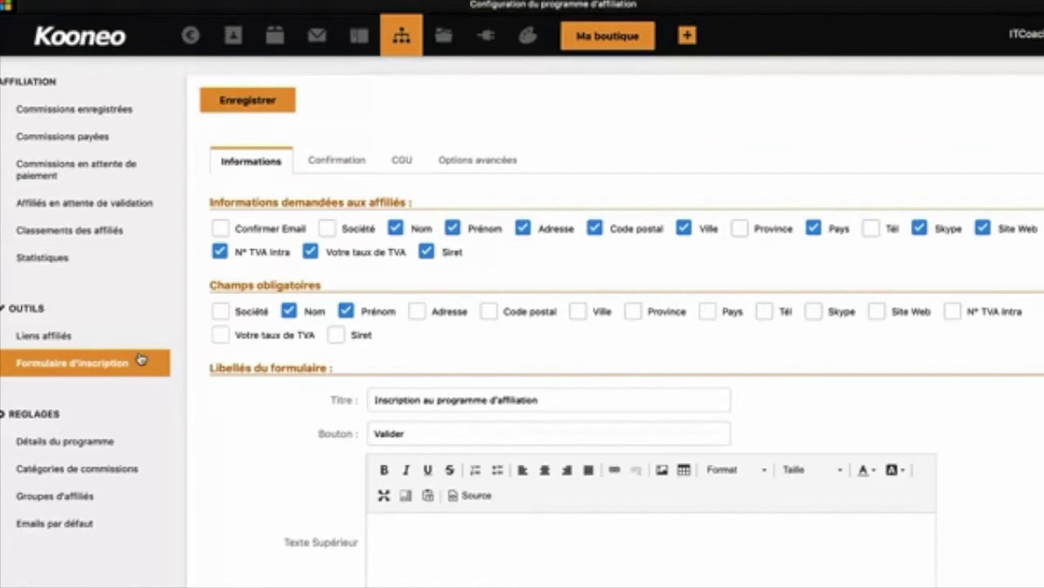
pyautogui.click(102, 367)
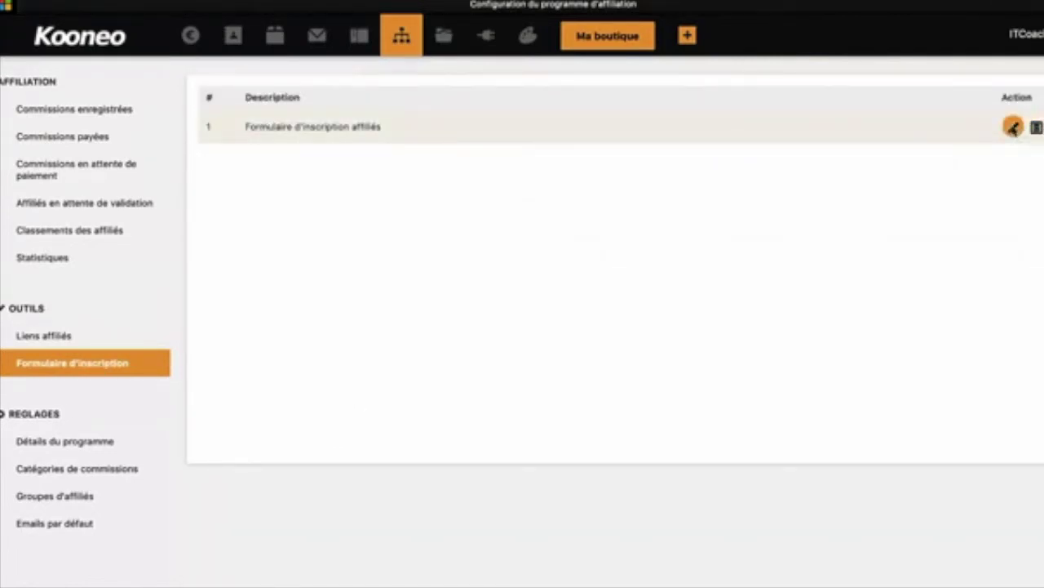
pyautogui.click(1013, 127)
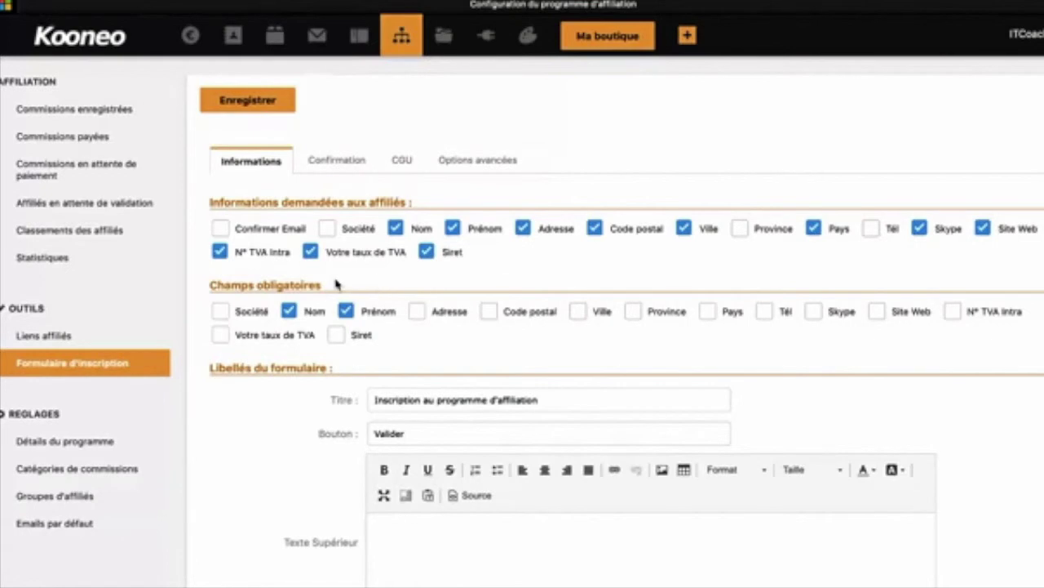
pyautogui.scroll(-3, 417, 346)
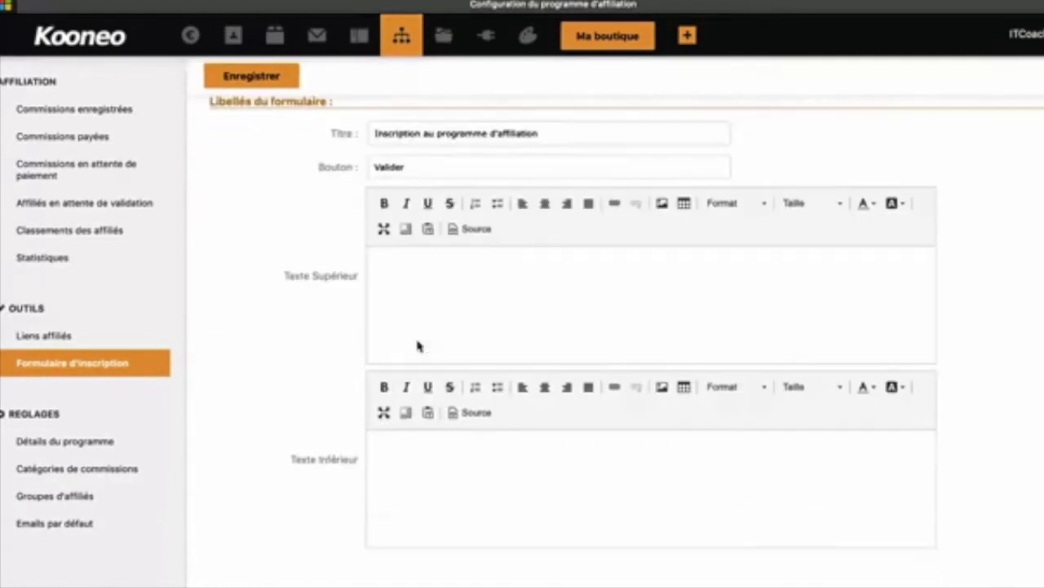
pyautogui.scroll(1, 417, 343)
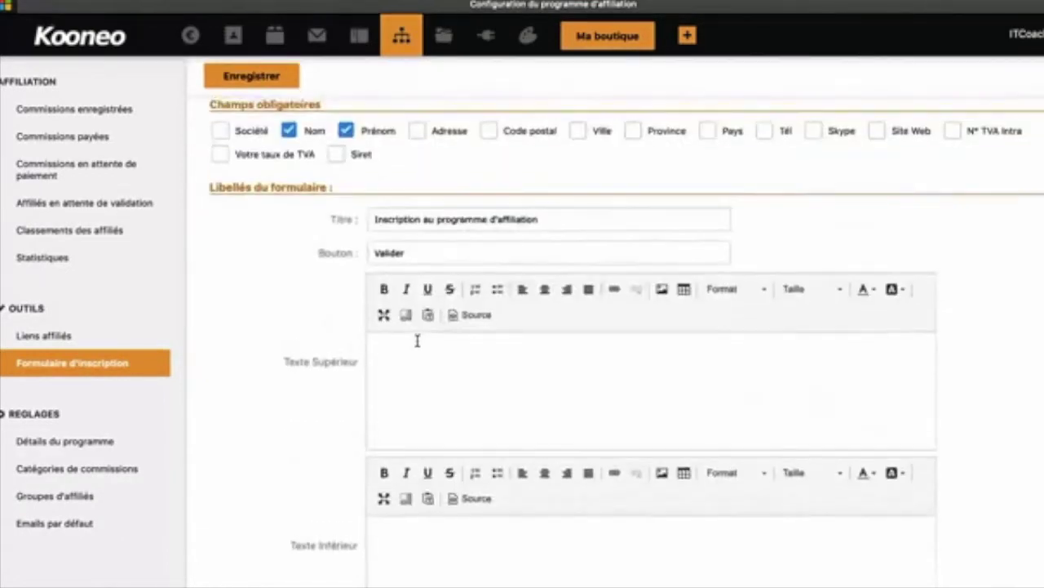
pyautogui.scroll(-3, 417, 344)
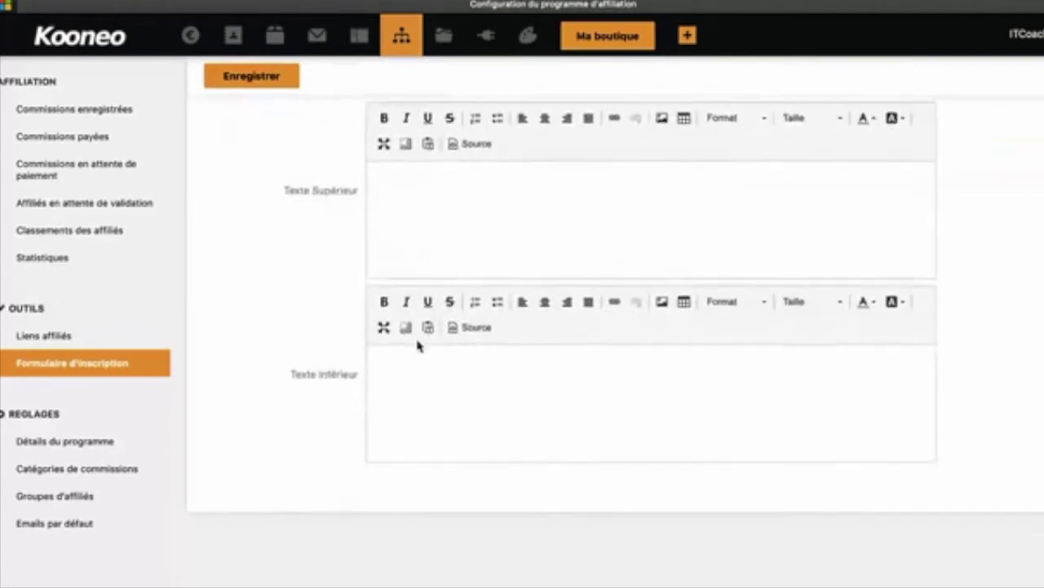
pyautogui.scroll(5, 420, 345)
pyautogui.click(341, 163)
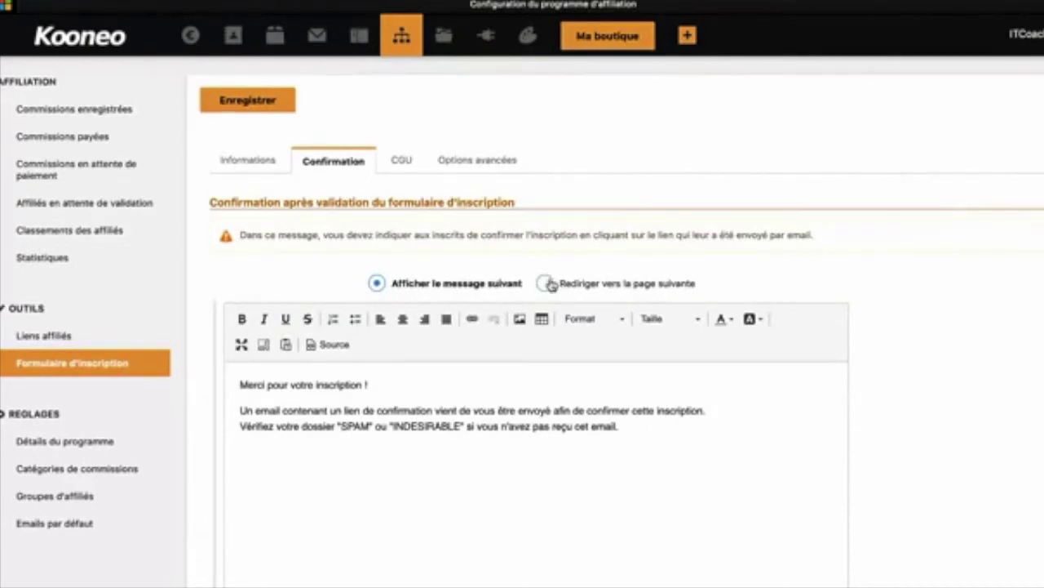
# Examine the messages displayed after form validation and after the confirmation link, plus the JavaScript code option for tracking tools
pyautogui.moveTo(632, 441); pyautogui.dragTo(239, 380)
pyautogui.scroll(-5, 477, 436)
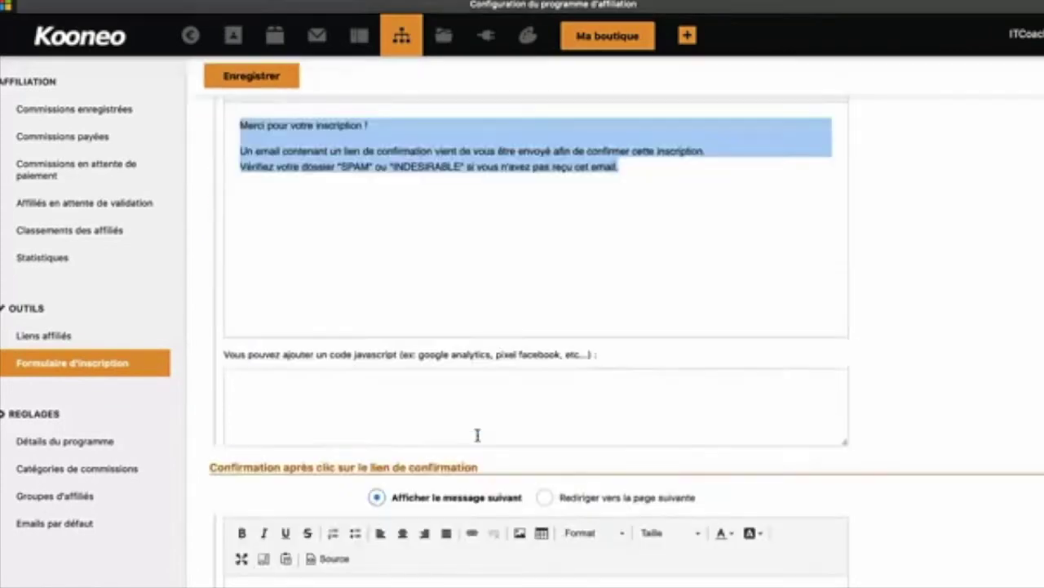
pyautogui.moveTo(537, 435); pyautogui.dragTo(231, 366)
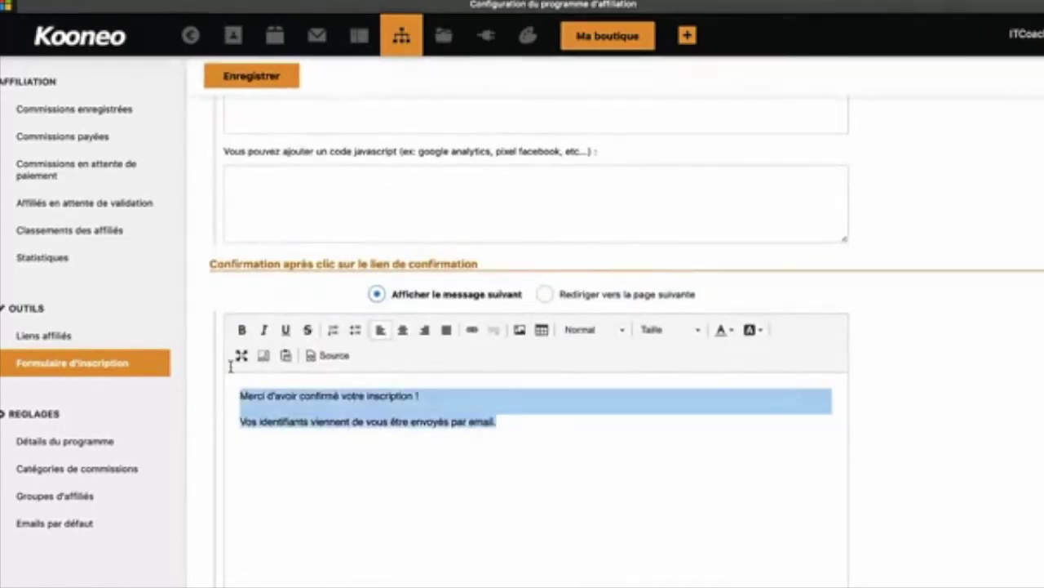
pyautogui.scroll(3, 233, 366)
pyautogui.scroll(1, 233, 367)
pyautogui.click(272, 377)
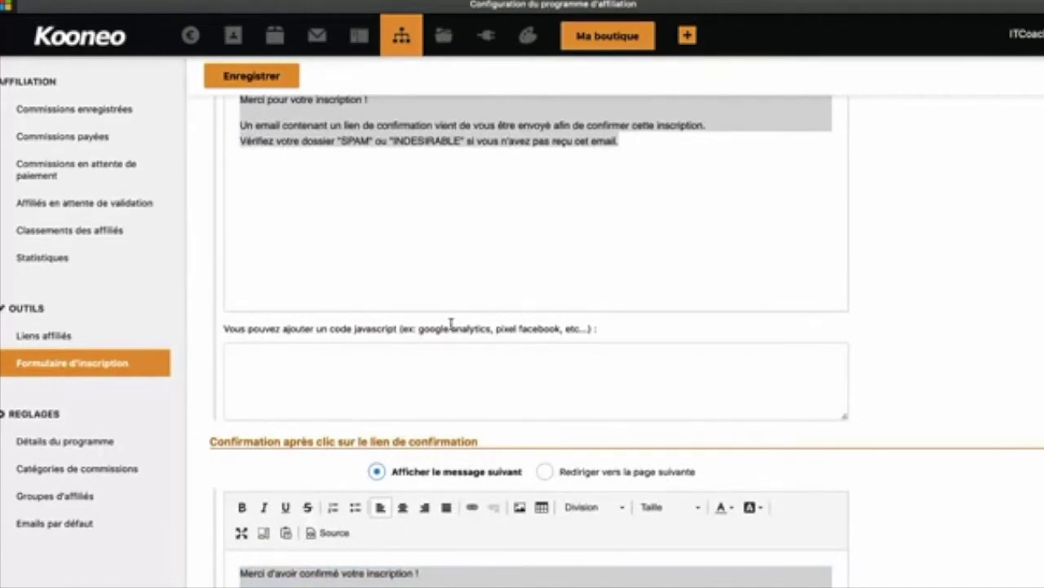
pyautogui.moveTo(419, 328); pyautogui.dragTo(561, 327)
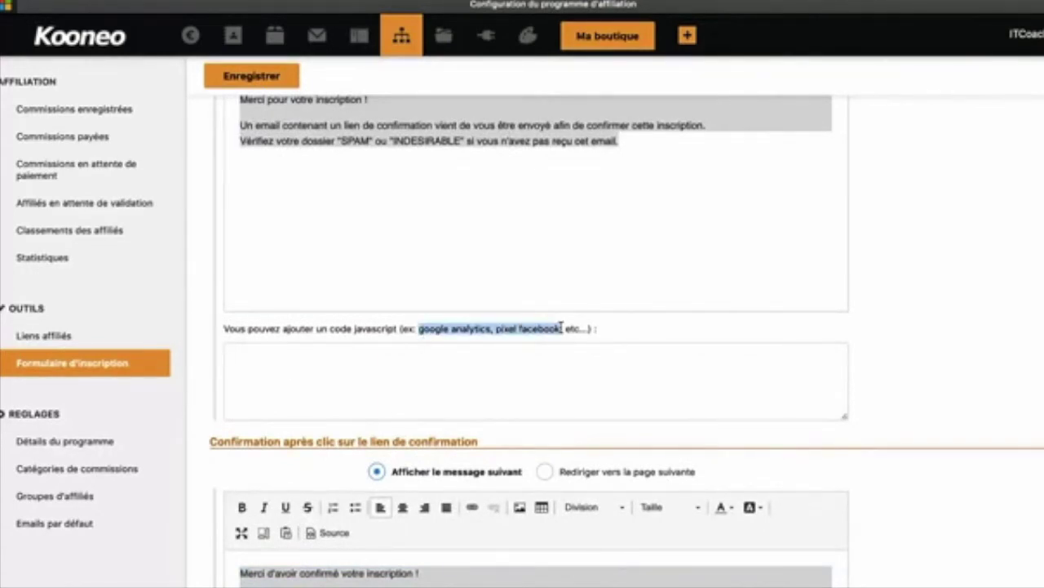
# Review the registration form's terms of use and external autoresponder options, and save the form configuration
pyautogui.scroll(6, 561, 328)
pyautogui.click(396, 162)
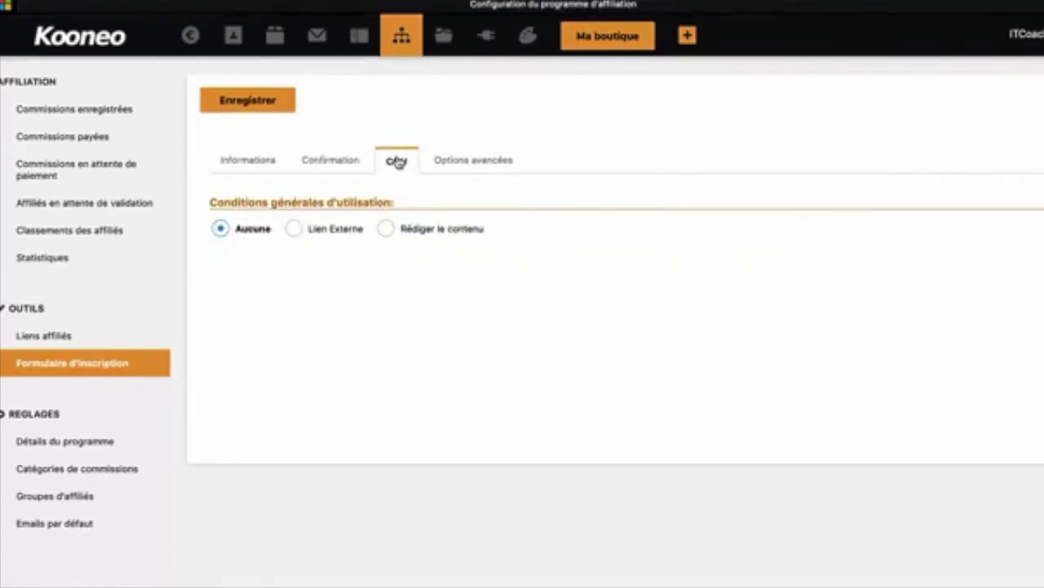
pyautogui.click(471, 163)
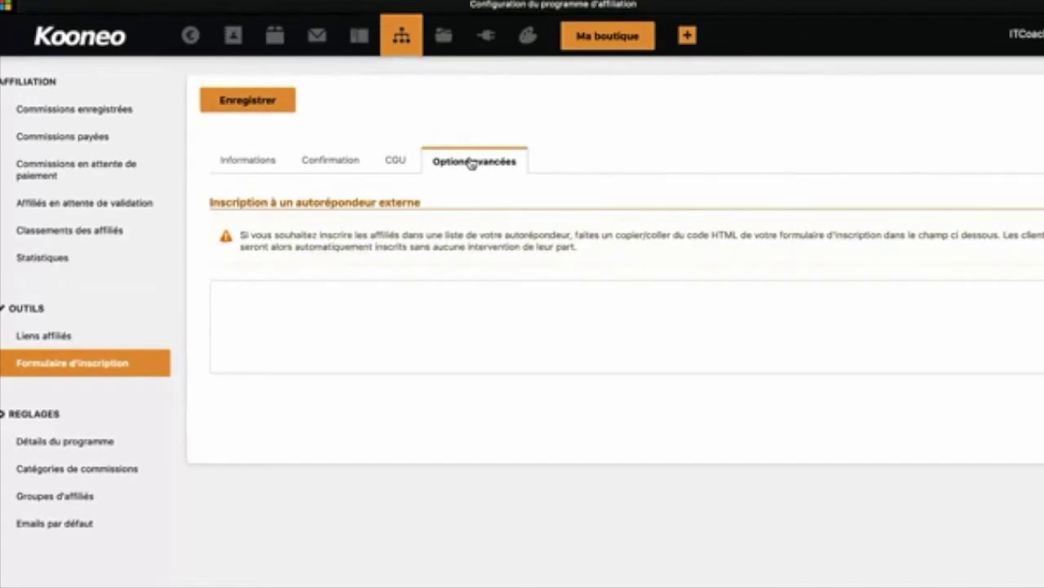
pyautogui.click(247, 168)
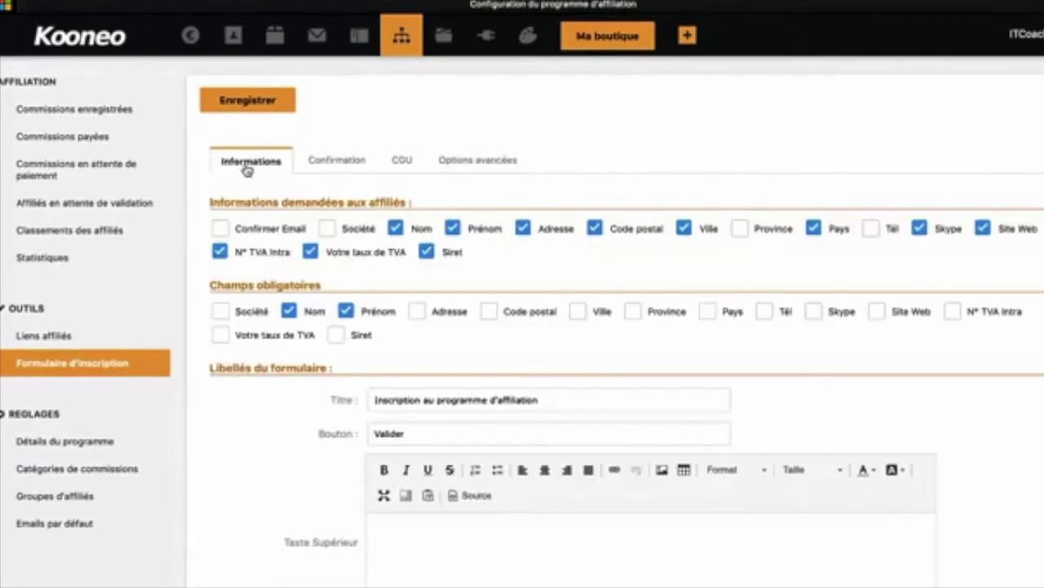
pyautogui.click(235, 107)
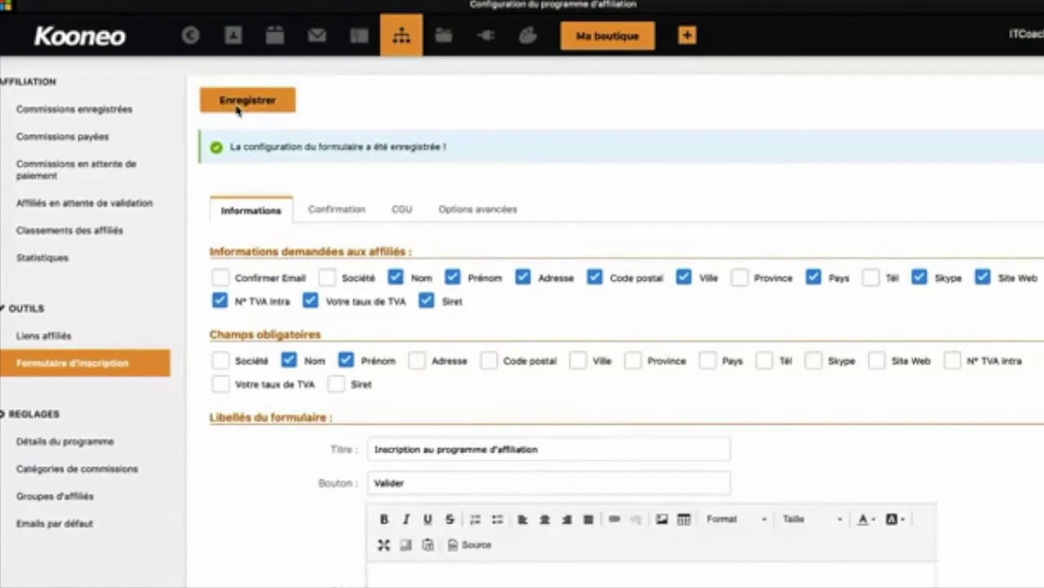
# View the publishing links of the affiliate registration form and highlight the registration link
pyautogui.click(65, 368)
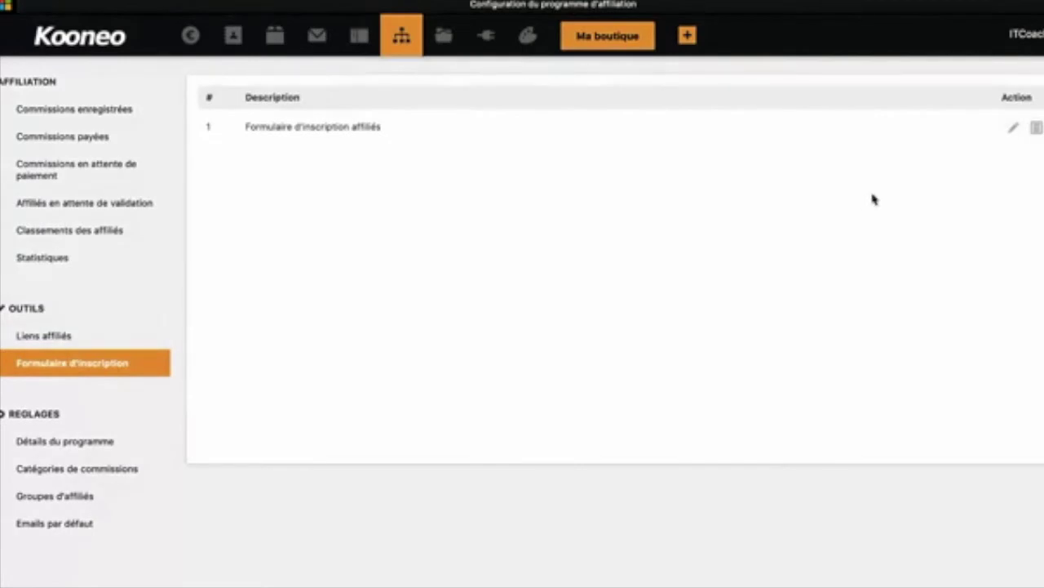
pyautogui.click(1036, 128)
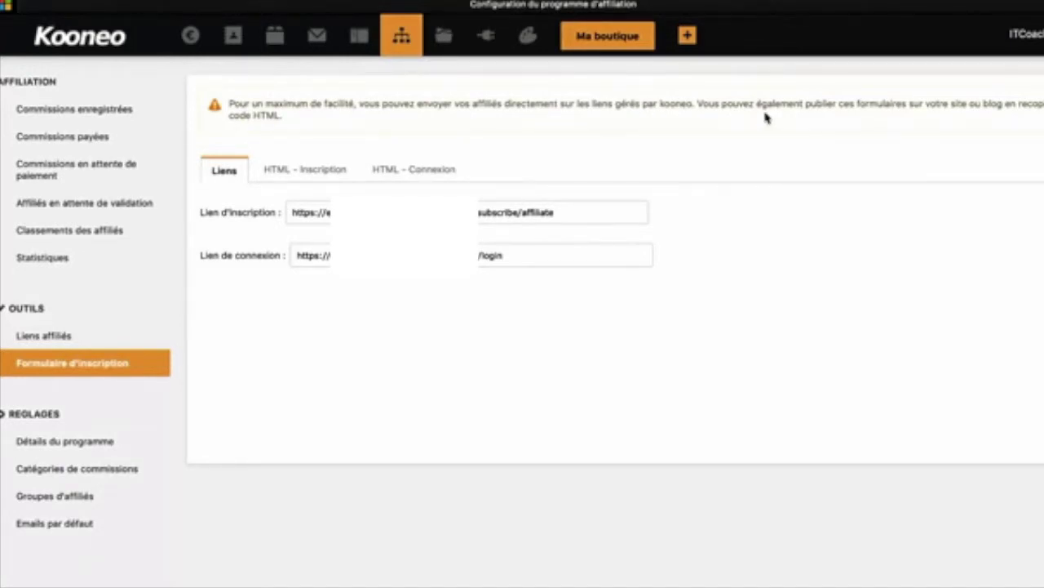
pyautogui.moveTo(566, 214); pyautogui.dragTo(268, 219)
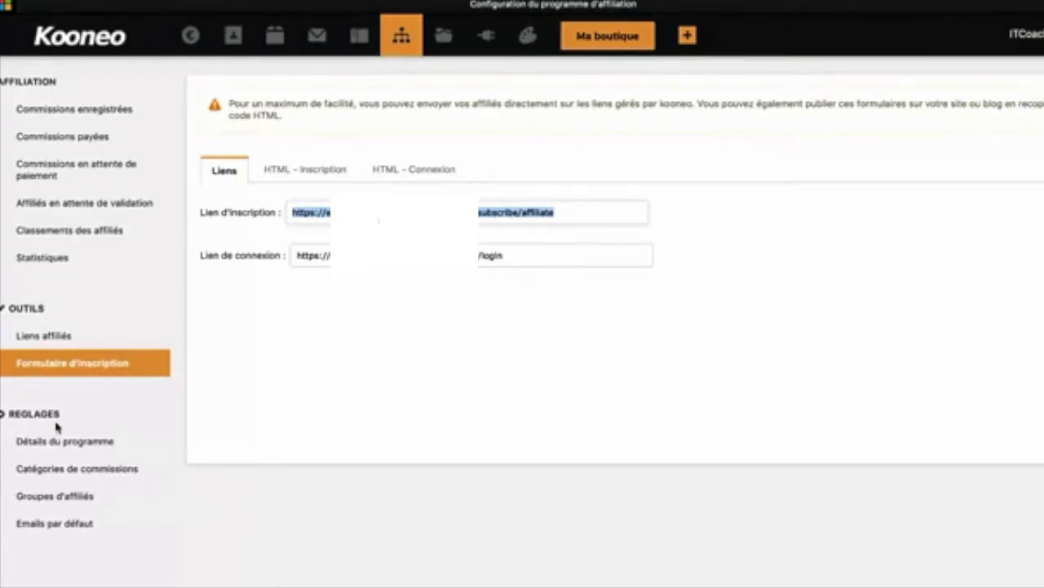
# Examine the affiliation programme's name, status and affiliate validation settings, and its cookie settings
pyautogui.click(110, 443)
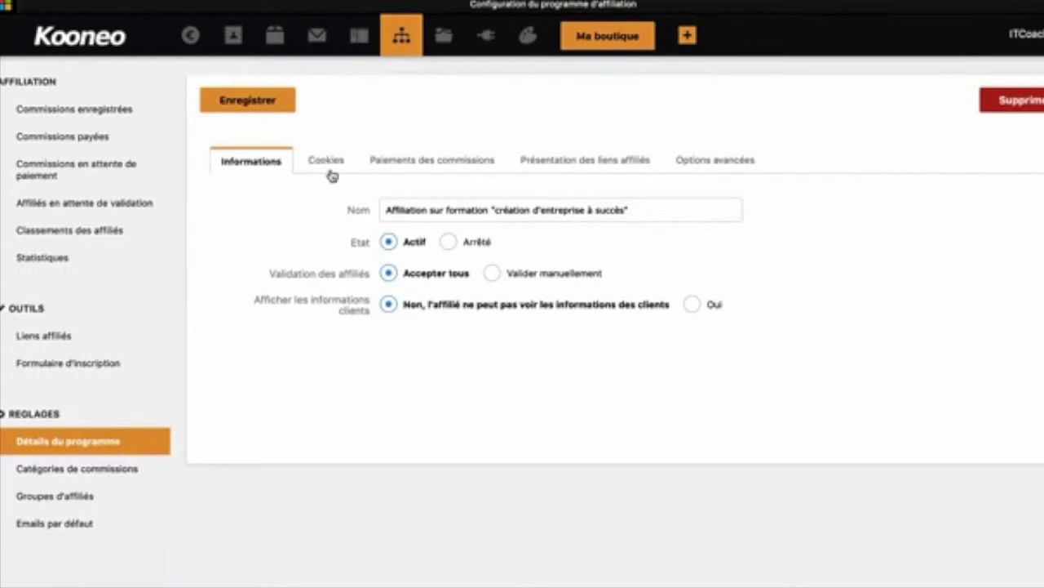
pyautogui.moveTo(637, 215); pyautogui.dragTo(350, 205)
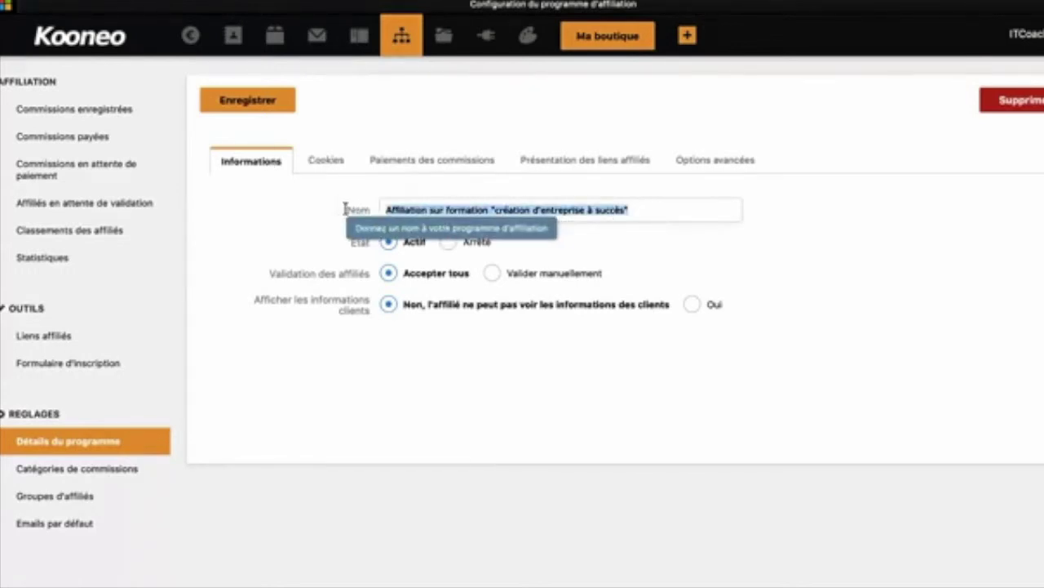
pyautogui.click(292, 206)
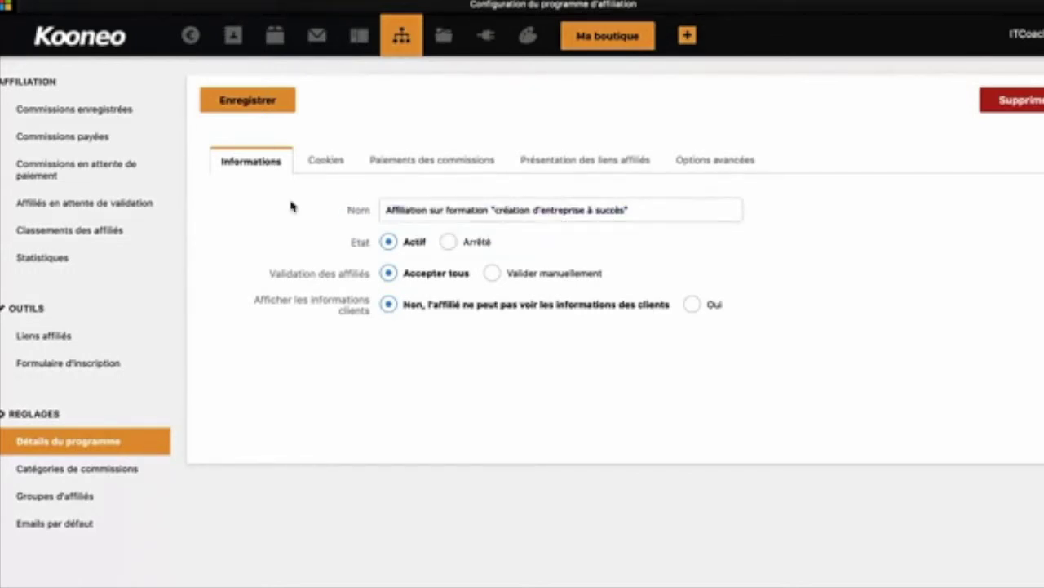
pyautogui.click(327, 161)
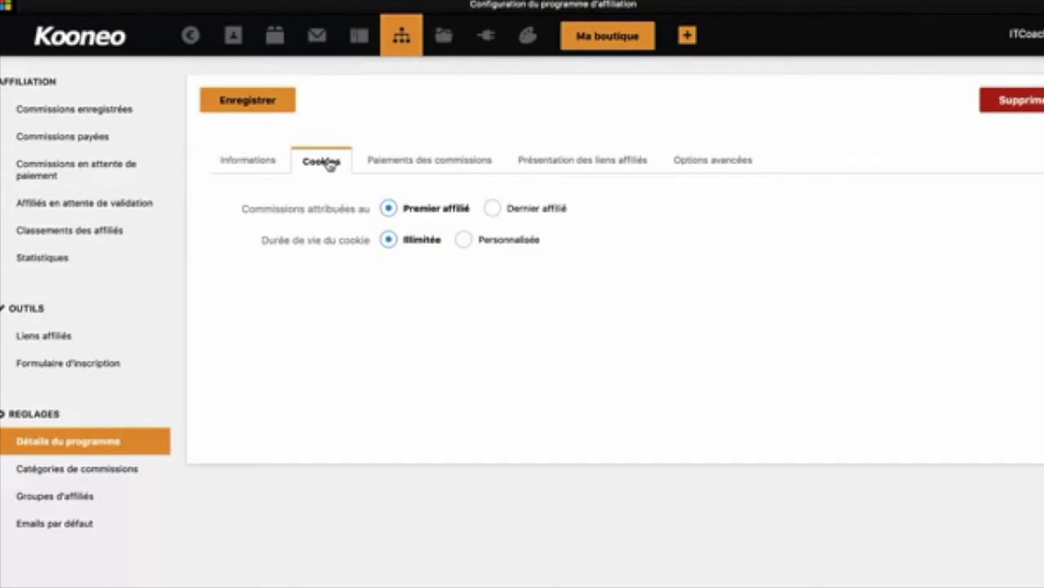
# Review the programme's commission payment, affiliate link presentation and advanced options, and save the programme details
pyautogui.click(414, 163)
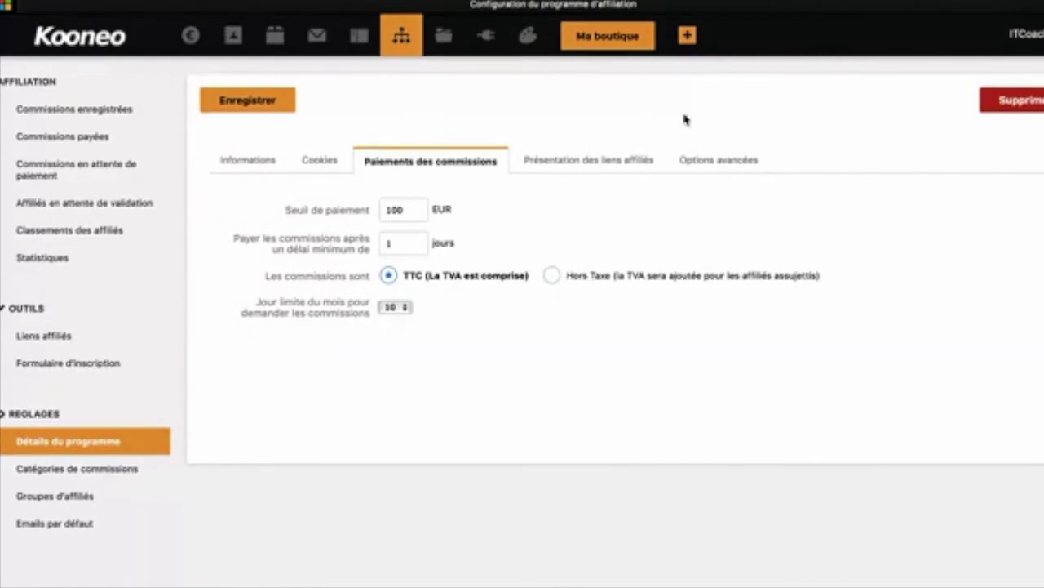
pyautogui.click(588, 175)
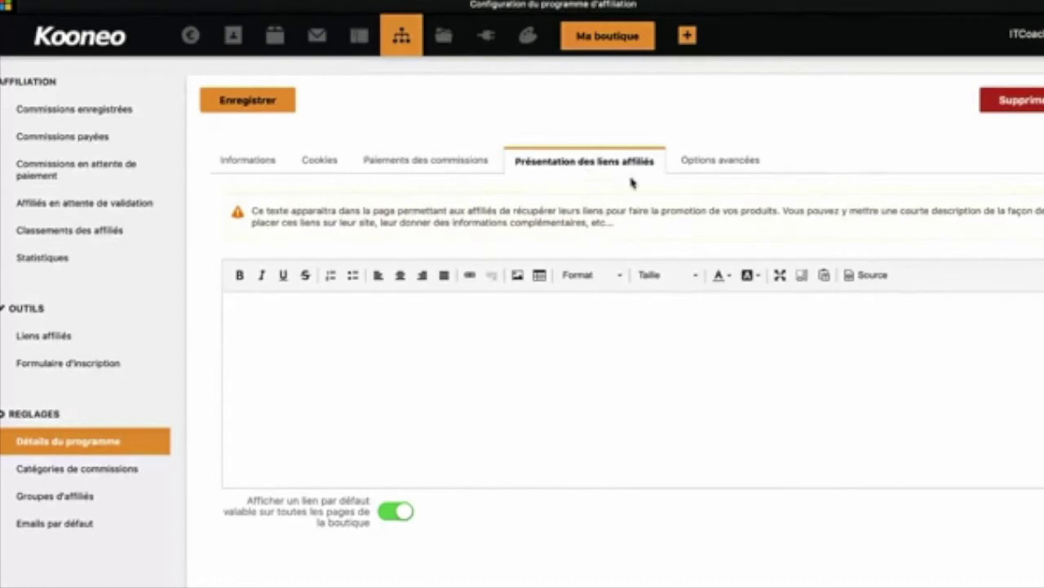
pyautogui.click(703, 161)
pyautogui.click(571, 173)
pyautogui.click(235, 108)
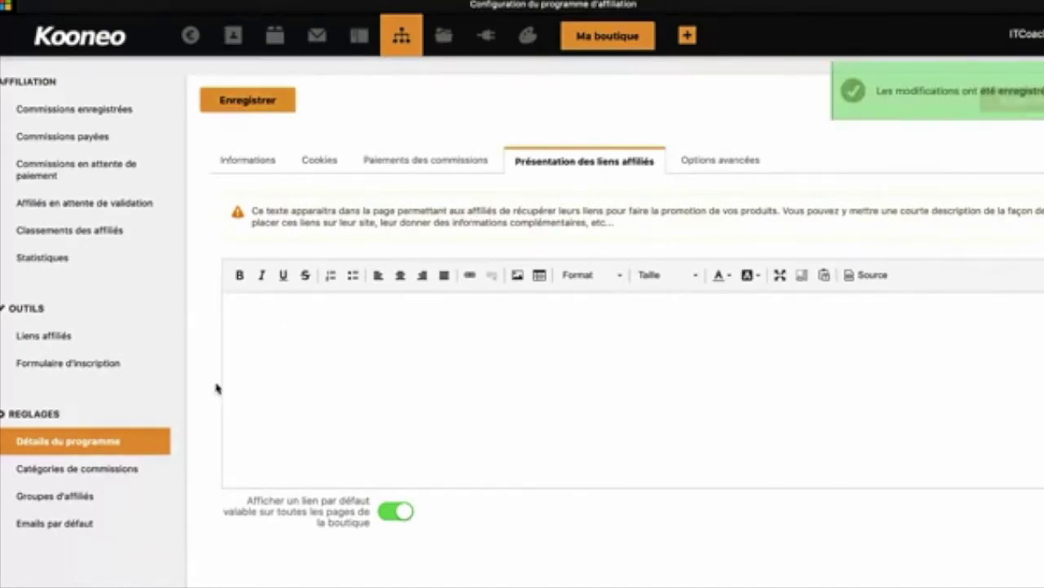
# Examine the existing commission categories and the help text explaining how they can be reused for products
pyautogui.click(109, 472)
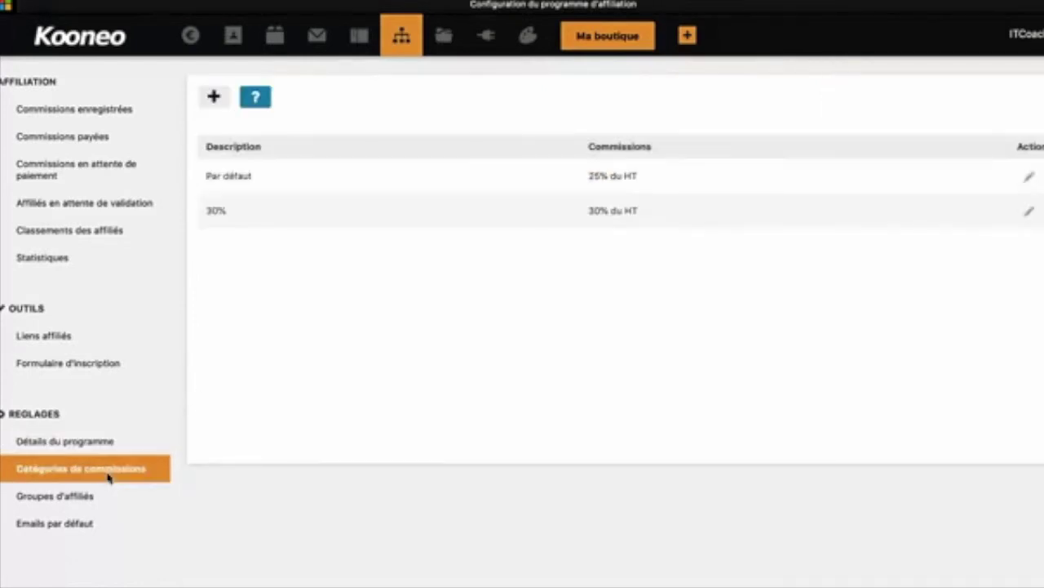
pyautogui.click(254, 100)
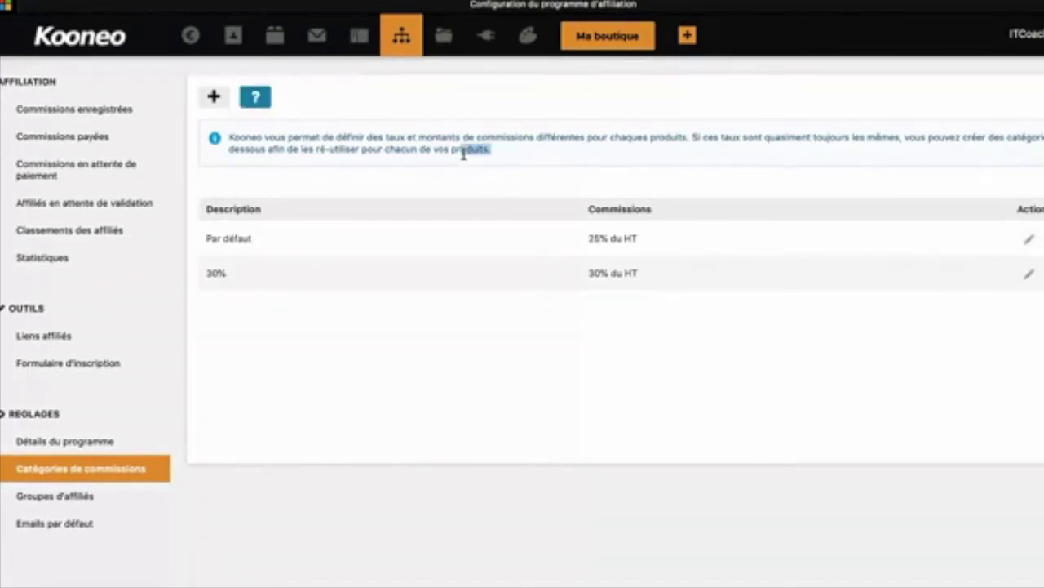
pyautogui.moveTo(489, 151); pyautogui.dragTo(228, 139)
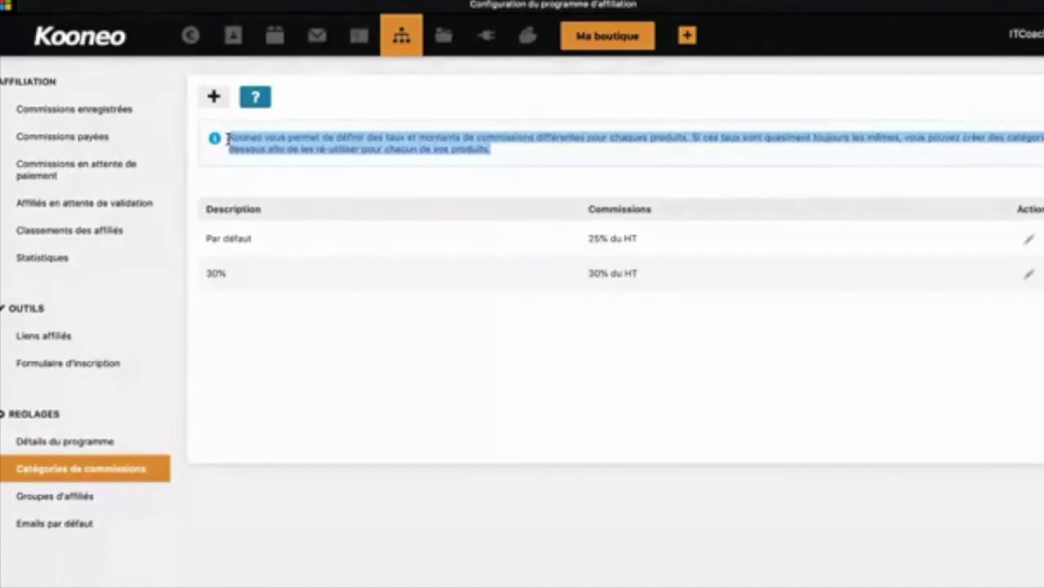
pyautogui.click(295, 138)
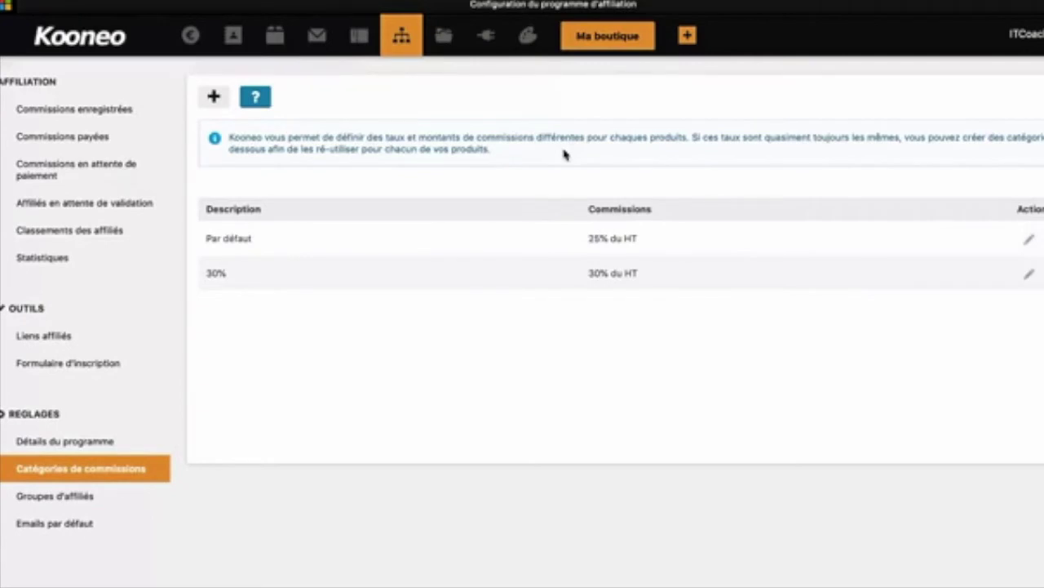
pyautogui.moveTo(205, 237); pyautogui.dragTo(266, 234)
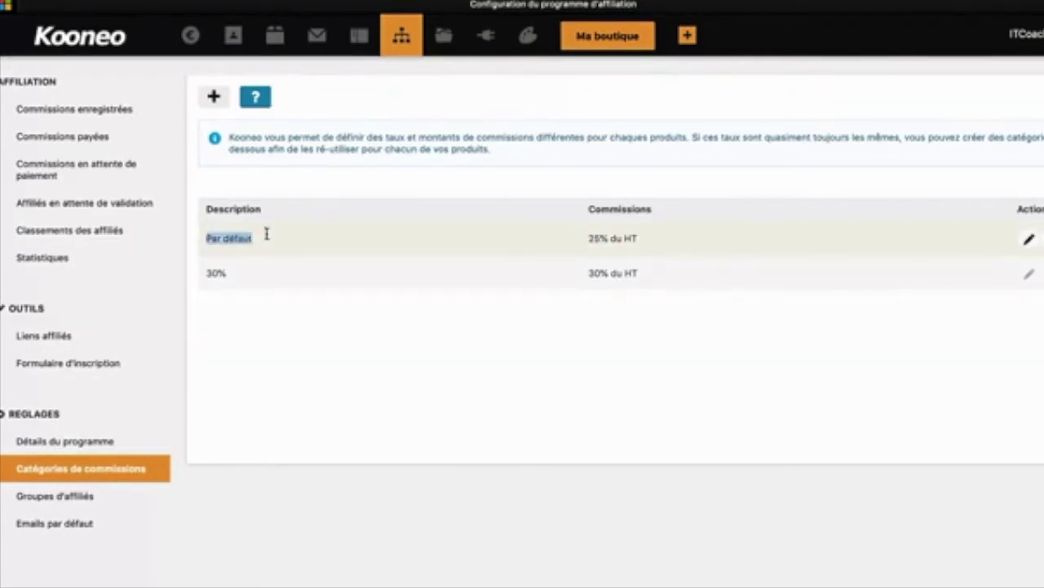
pyautogui.moveTo(585, 240); pyautogui.dragTo(652, 241)
pyautogui.click(233, 281)
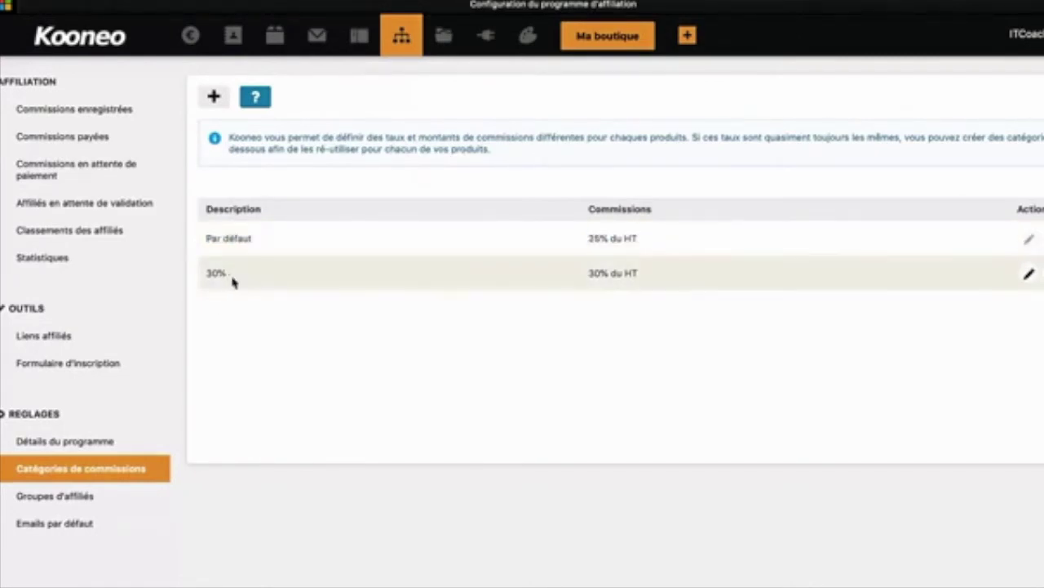
# Start a new commission category described as "50%" with a commission of 50 % of the price excluding tax
pyautogui.click(214, 97)
pyautogui.click(390, 145)
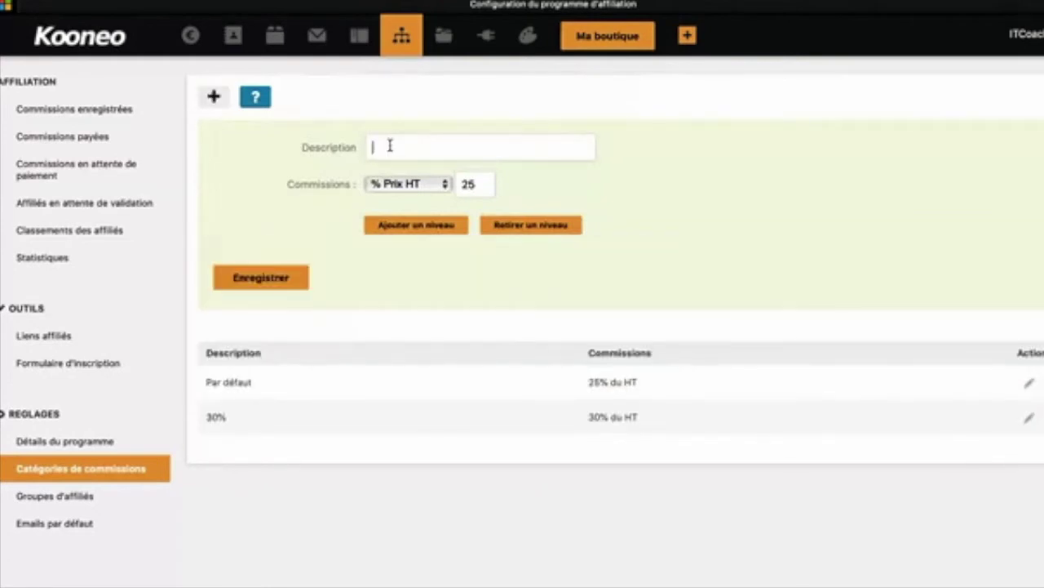
pyautogui.write('%')
pyautogui.press('BackSpace')
pyautogui.write('50%')
pyautogui.moveTo(482, 192); pyautogui.dragTo(421, 183)
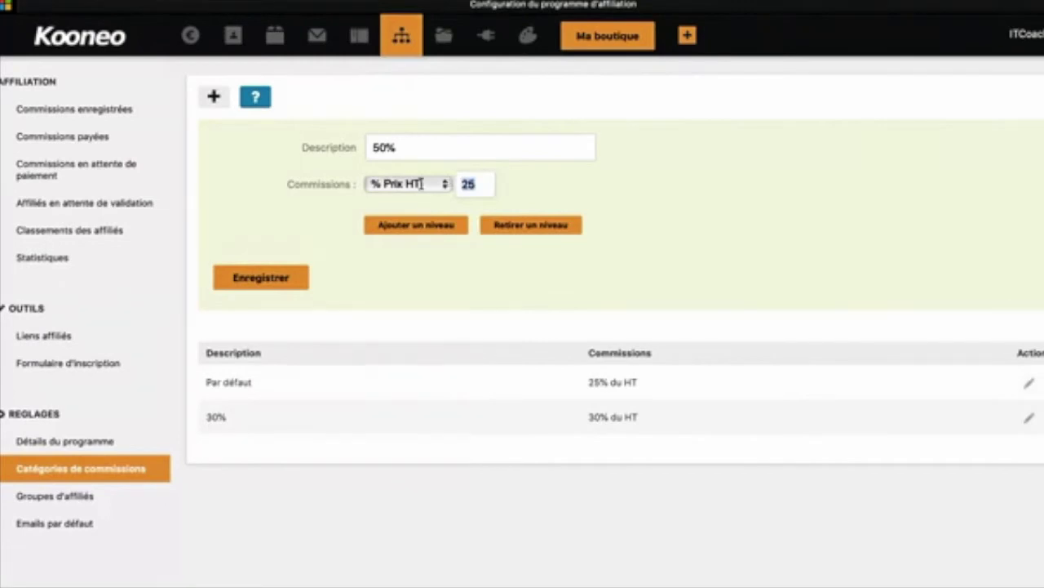
pyautogui.write('5')
# Give the 50% category a second level with a fixed amount of 10, without a third level, and save it
pyautogui.click(399, 226)
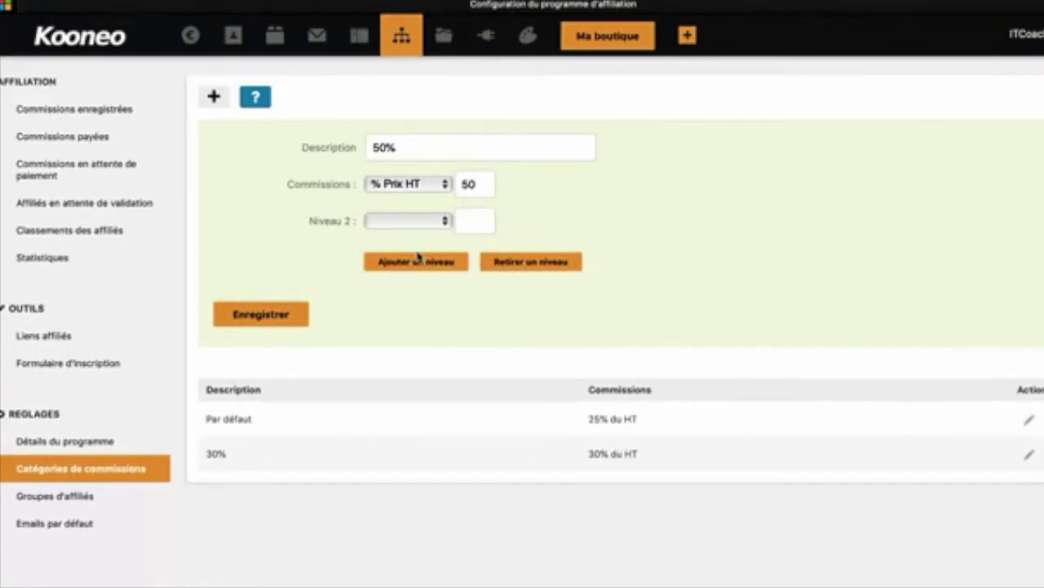
pyautogui.click(471, 217)
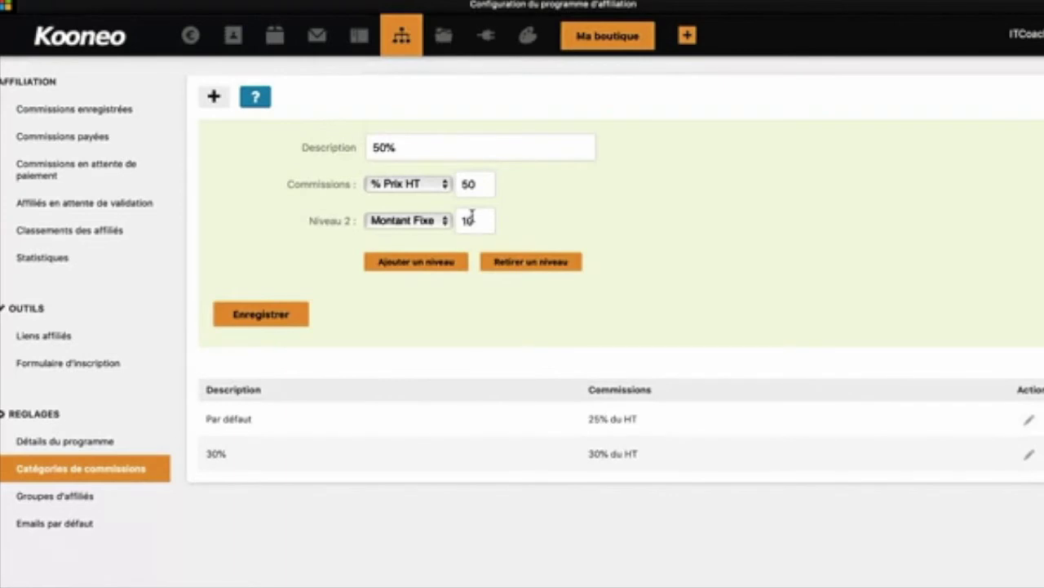
pyautogui.click(457, 263)
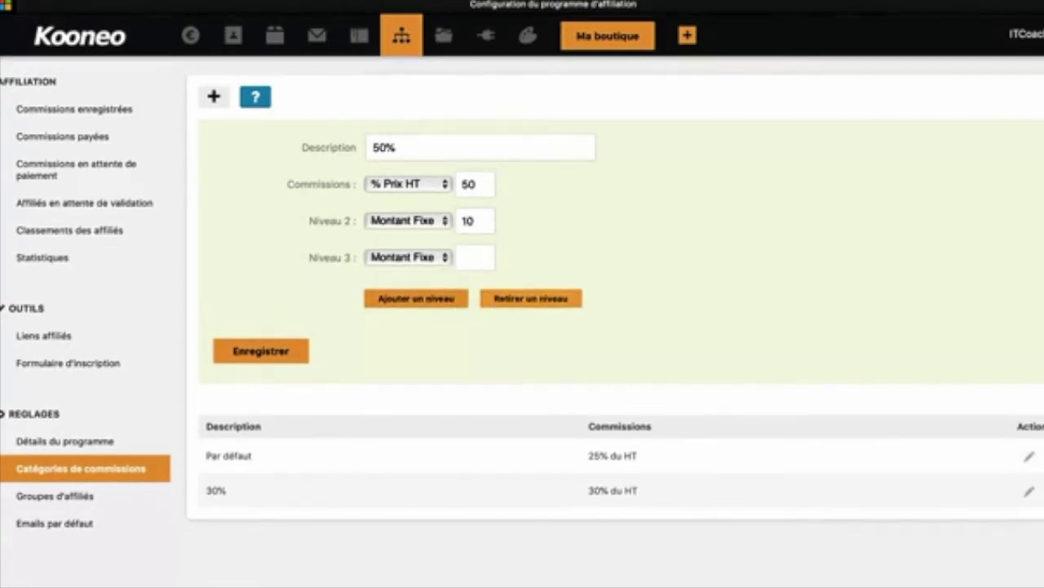
pyautogui.click(512, 299)
pyautogui.click(255, 320)
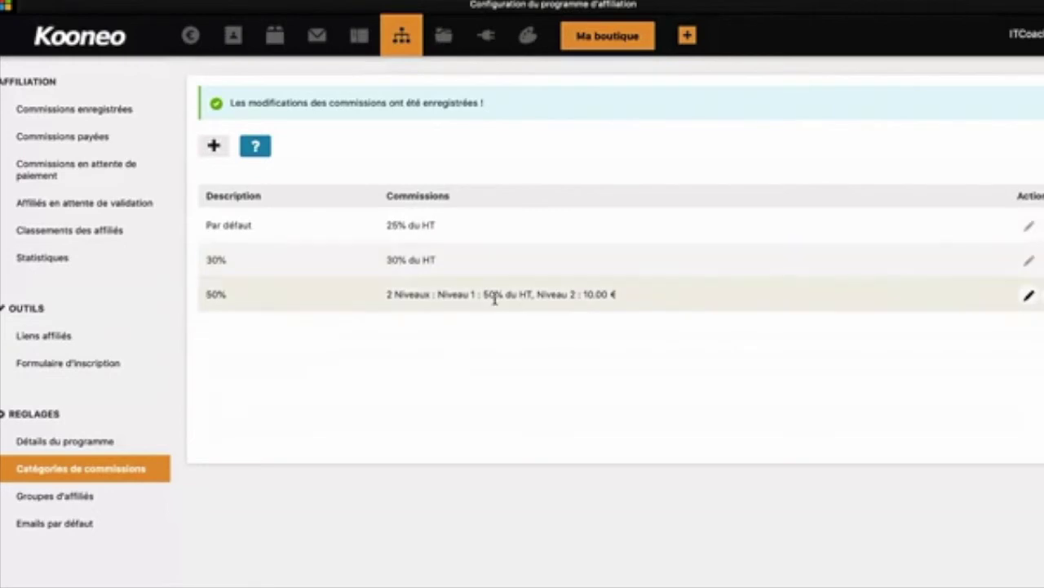
# Create an affiliate group named "Formation" and save it
pyautogui.click(79, 497)
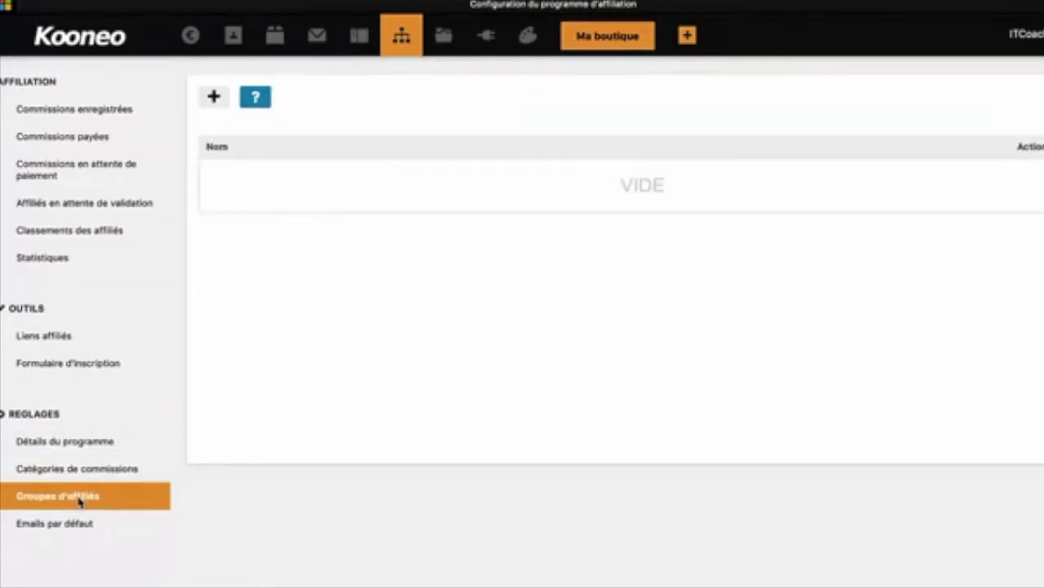
pyautogui.click(213, 96)
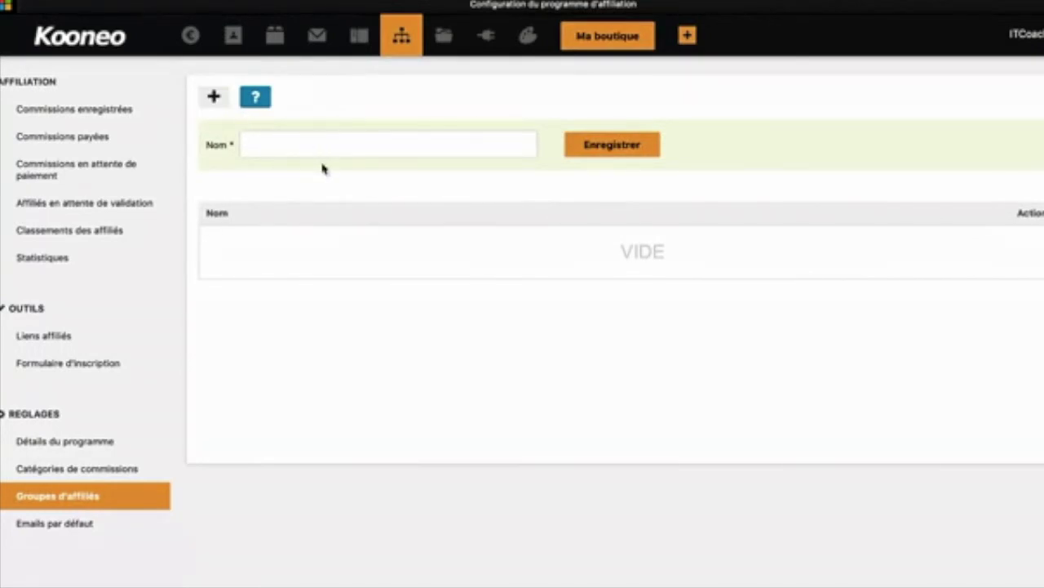
pyautogui.click(326, 144)
pyautogui.write('Formation')
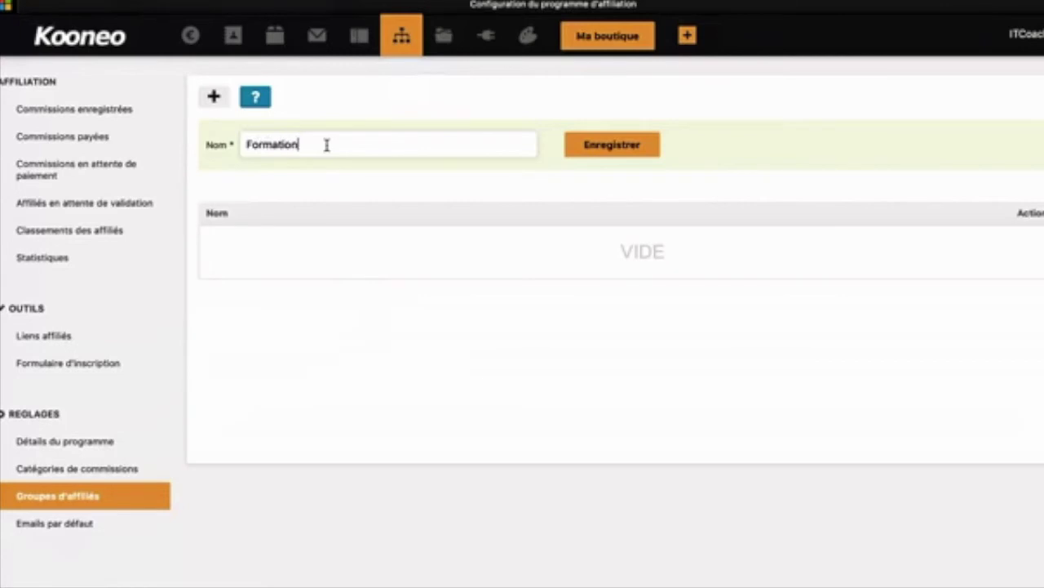
pyautogui.click(622, 144)
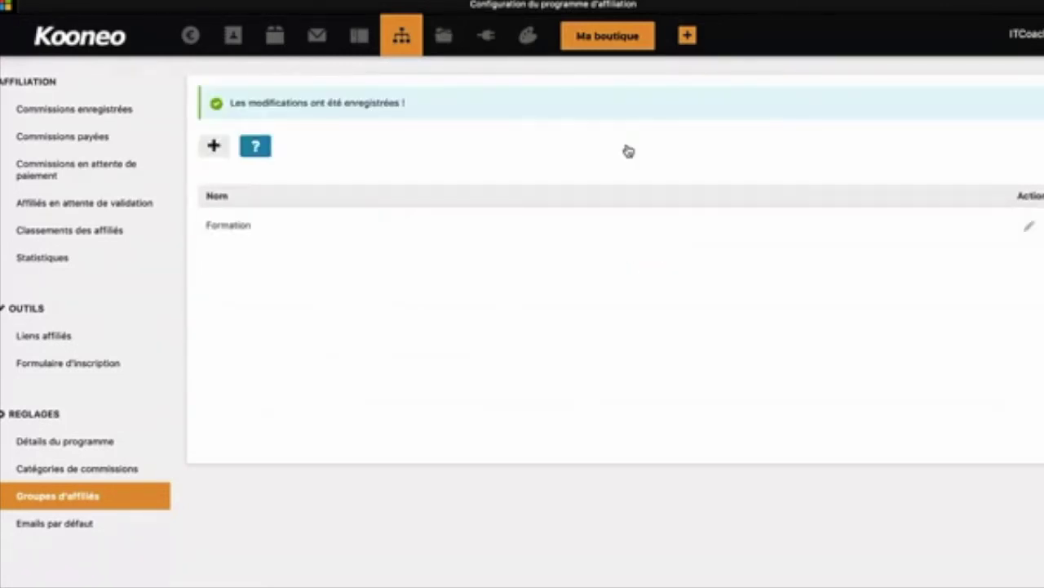
# Create a second affiliate group named "Coaching" and save it
pyautogui.click(214, 146)
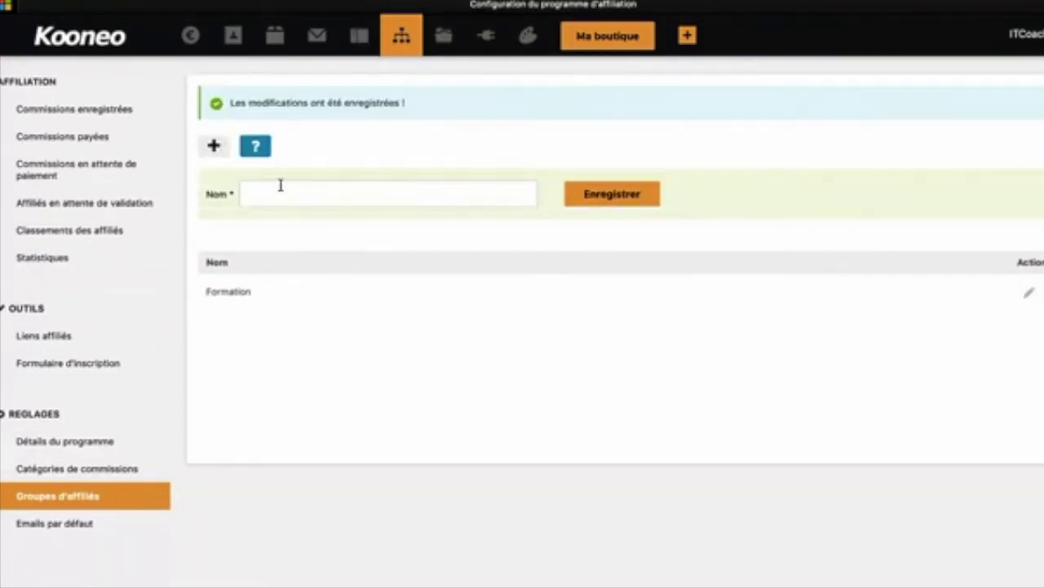
pyautogui.write('Coaching')
pyautogui.click(601, 189)
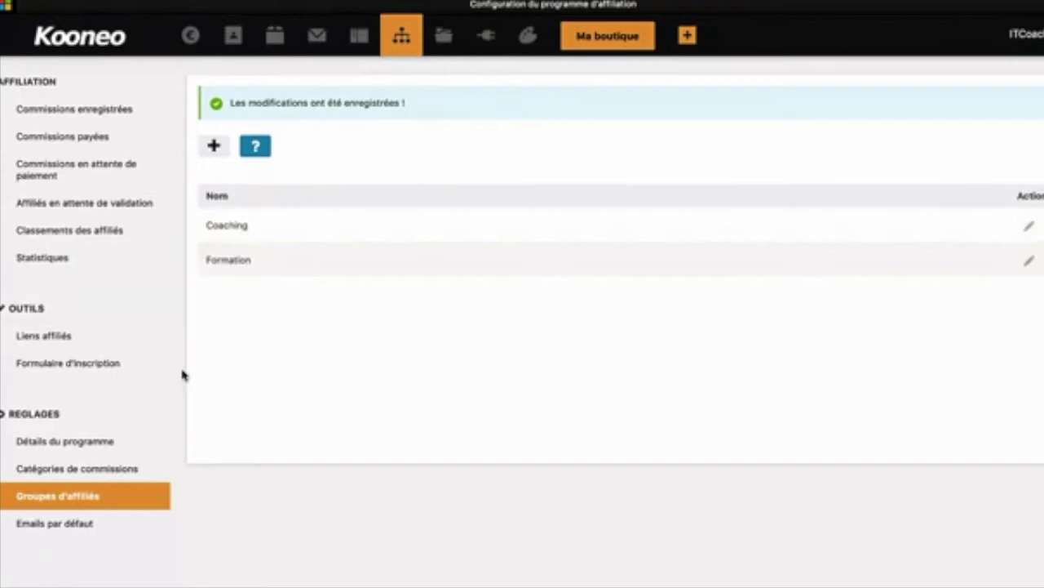
# Examine the default affiliate emails and the sender details and message text of the "Nouvelle commission enregistrée" template
pyautogui.click(65, 523)
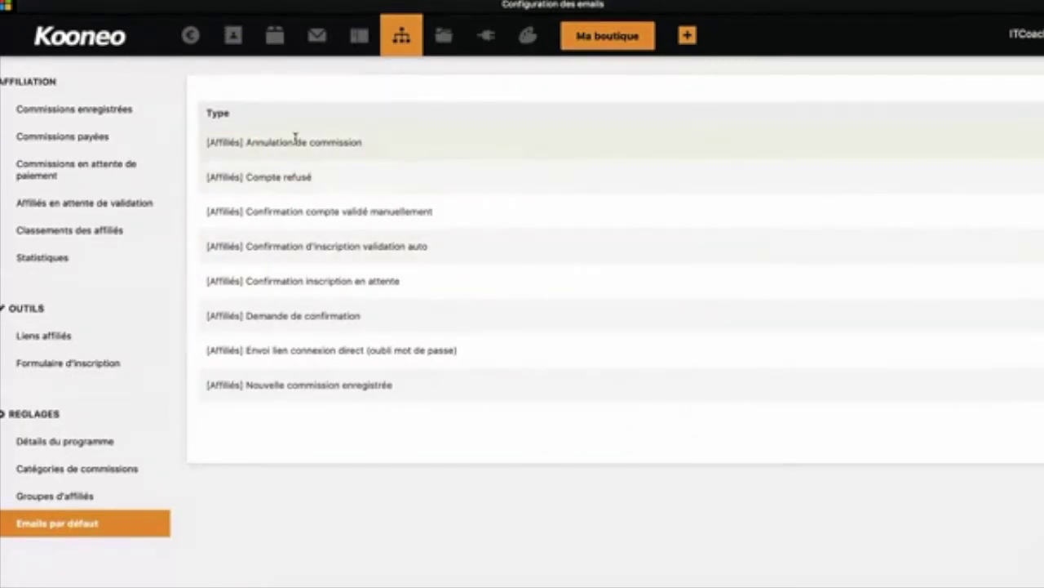
pyautogui.moveTo(242, 142); pyautogui.dragTo(293, 143)
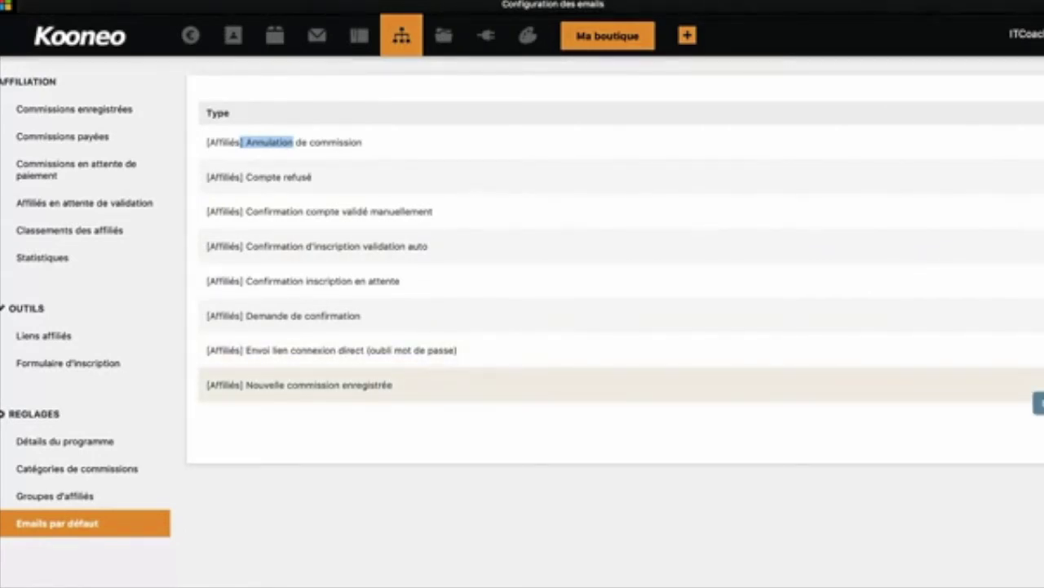
pyautogui.click(1039, 403)
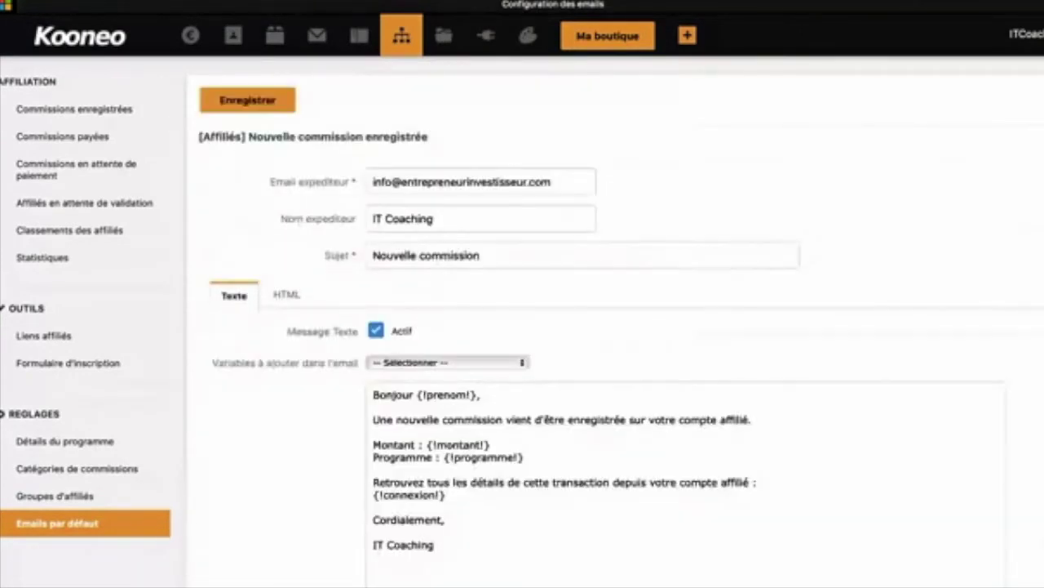
pyautogui.moveTo(555, 182); pyautogui.dragTo(333, 182)
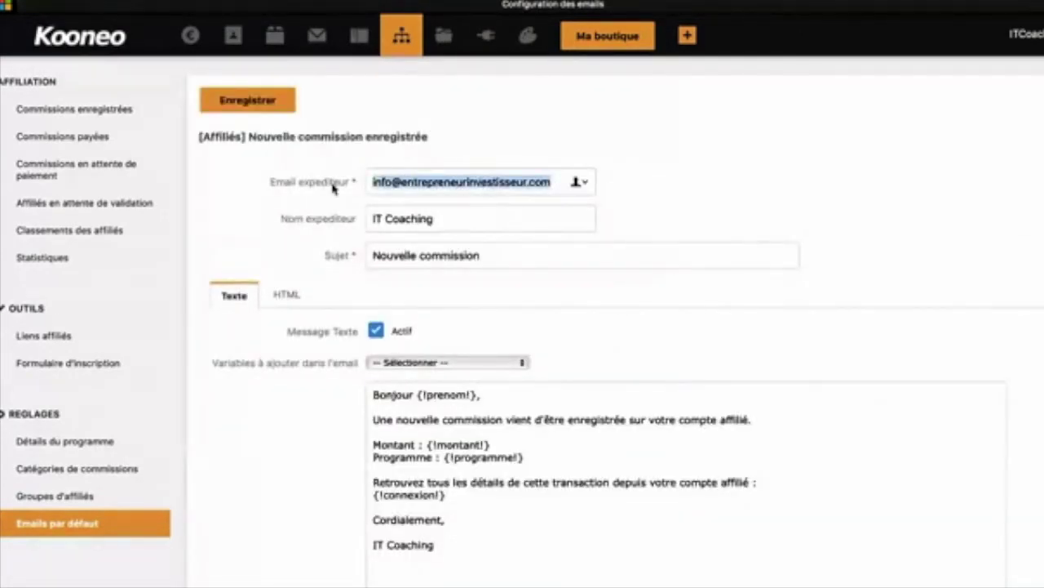
pyautogui.moveTo(475, 214); pyautogui.dragTo(336, 210)
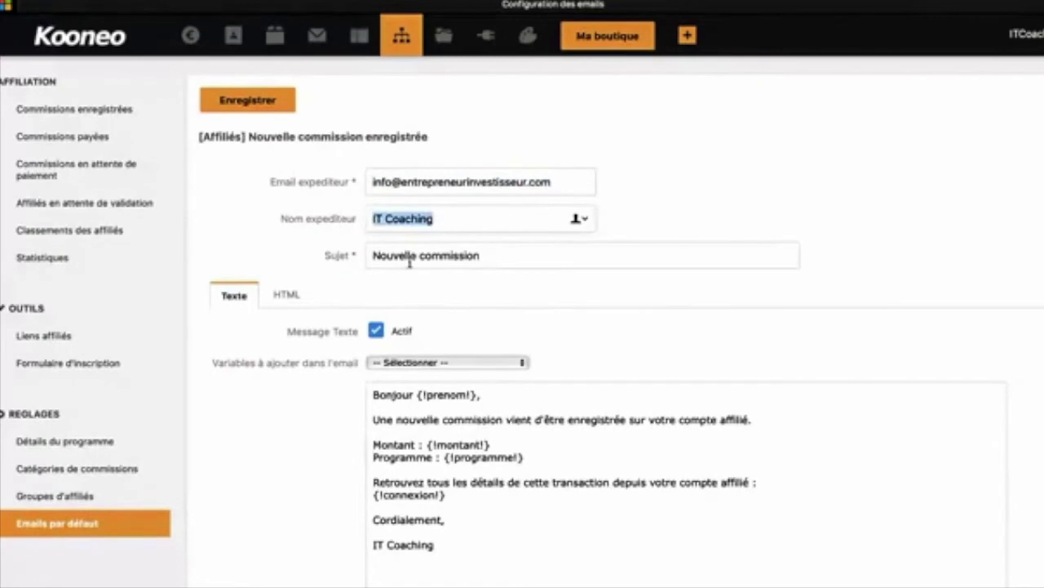
pyautogui.scroll(-5, 410, 263)
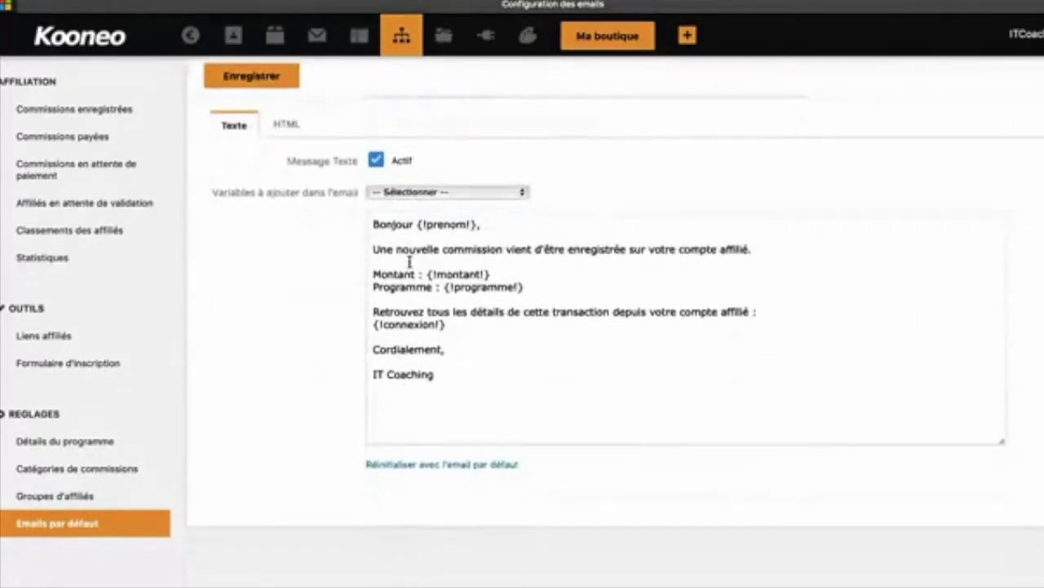
pyautogui.moveTo(457, 383); pyautogui.dragTo(359, 220)
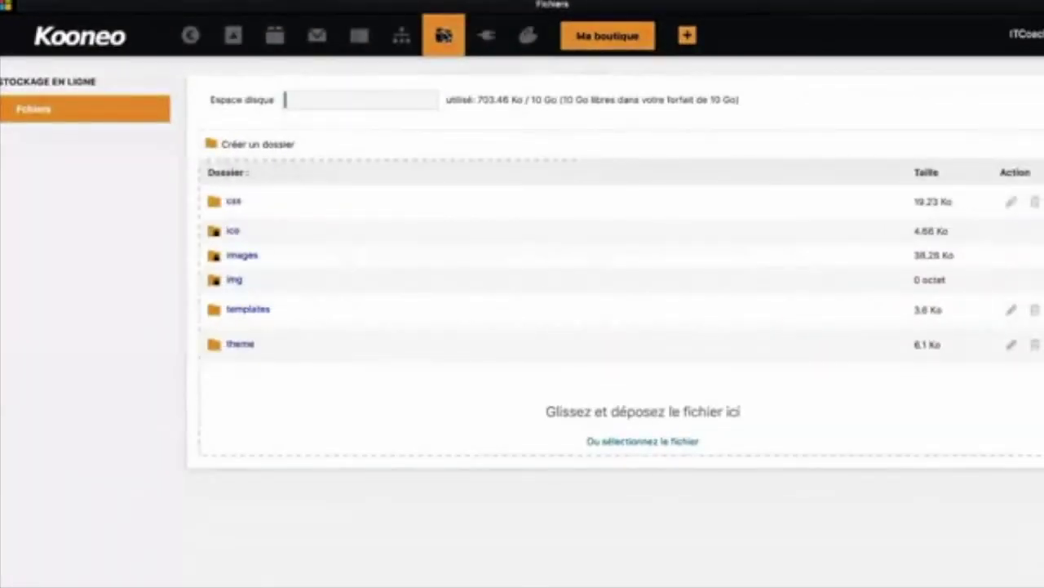
# Check the disk space usage in the online file storage and read the help text for order forms
pyautogui.moveTo(446, 100); pyautogui.dragTo(756, 101)
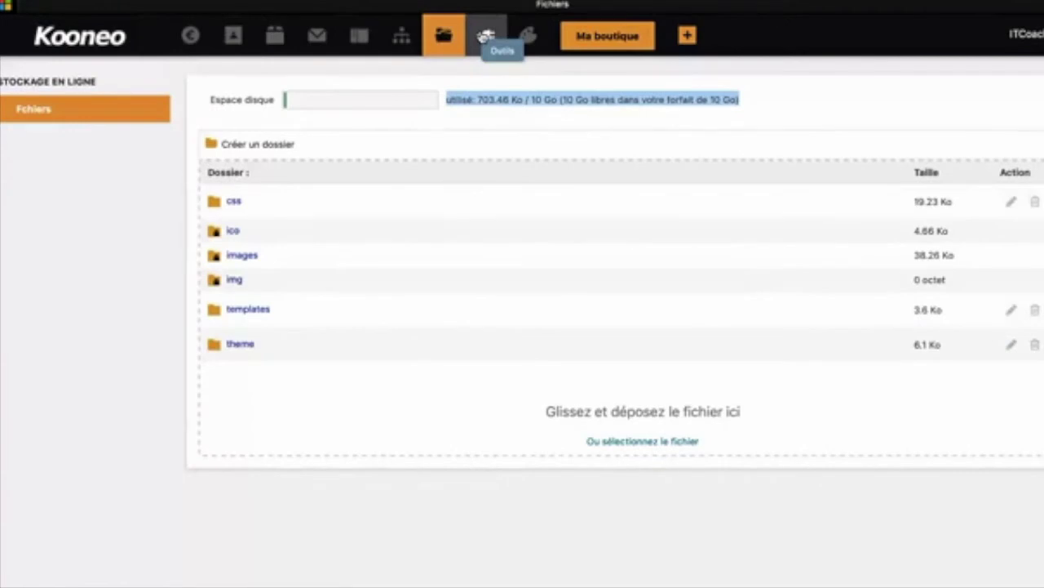
pyautogui.click(486, 36)
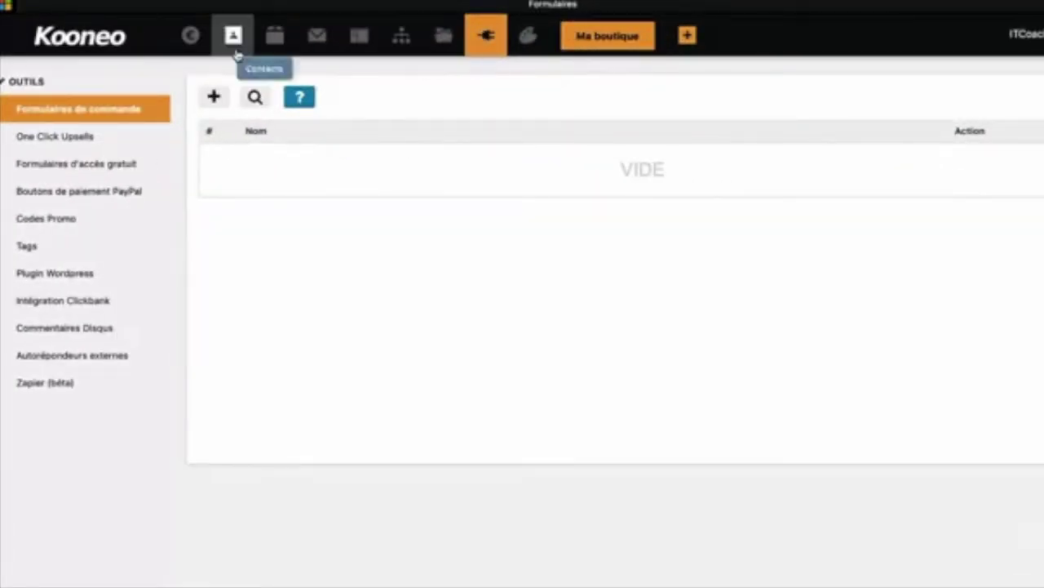
pyautogui.click(299, 98)
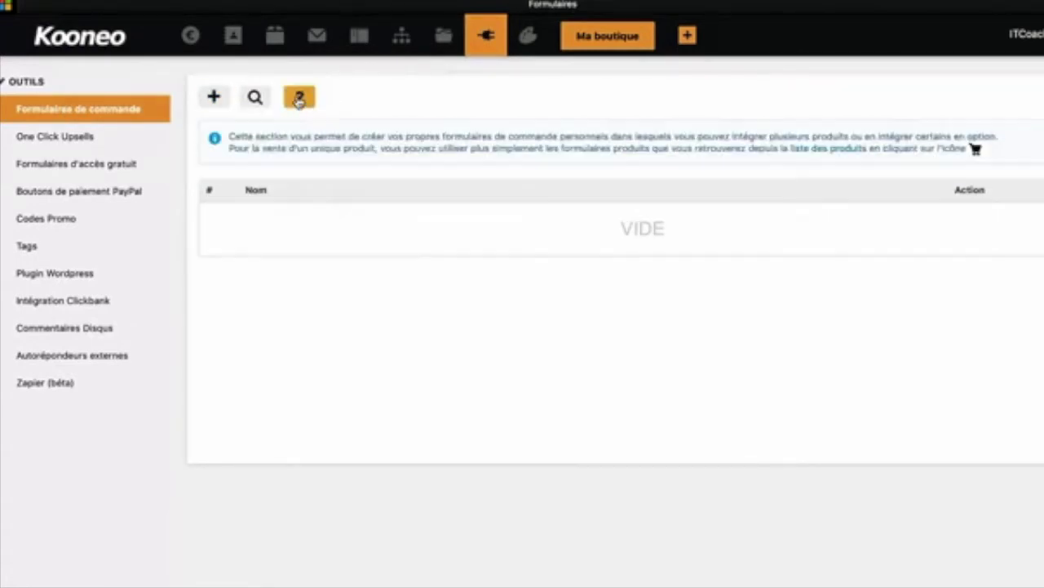
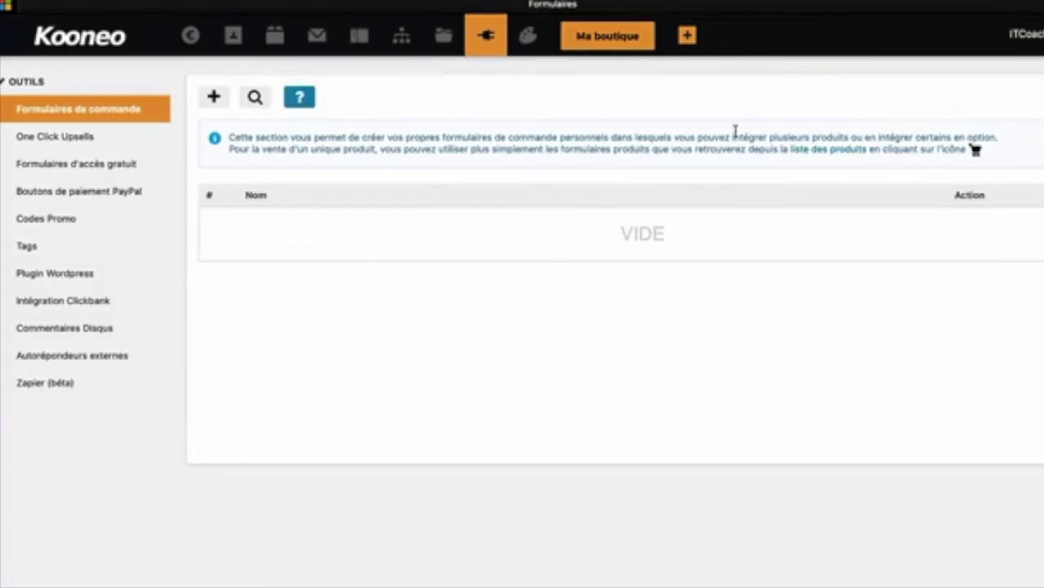
# Create a new order form named "Bundle"
pyautogui.click(214, 96)
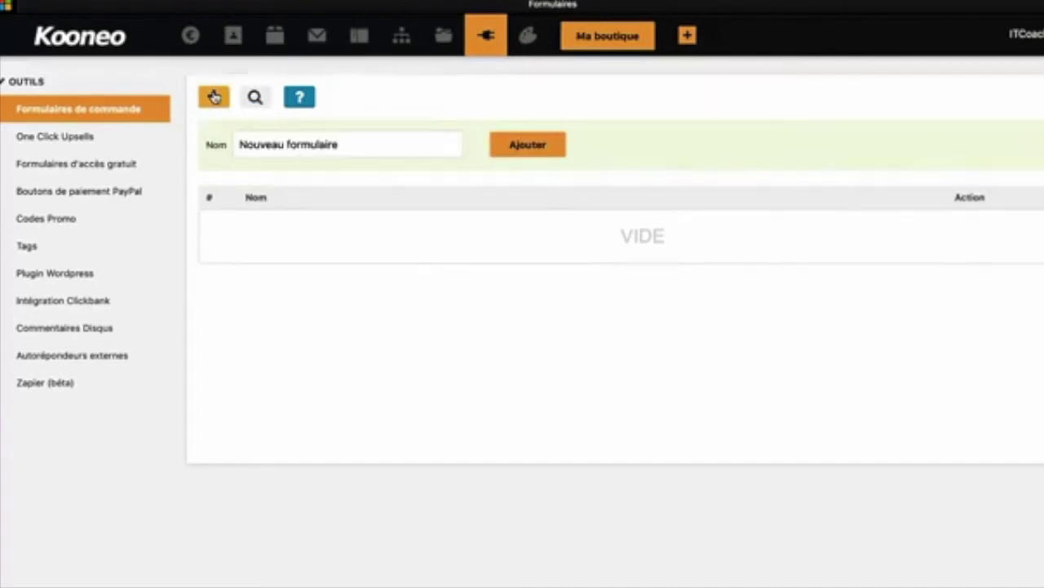
pyautogui.moveTo(373, 143); pyautogui.dragTo(164, 137)
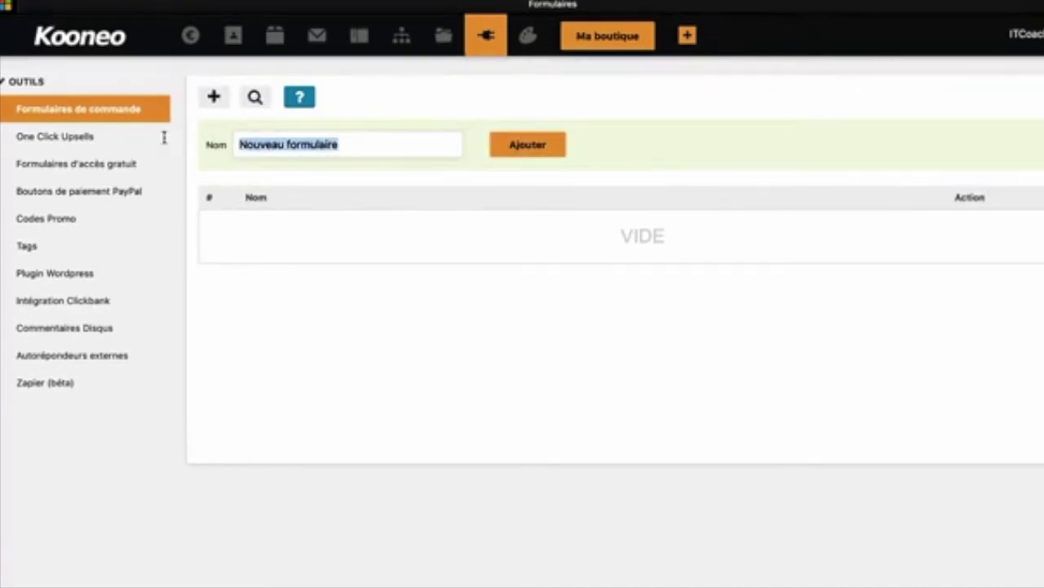
pyautogui.write('Bundle')
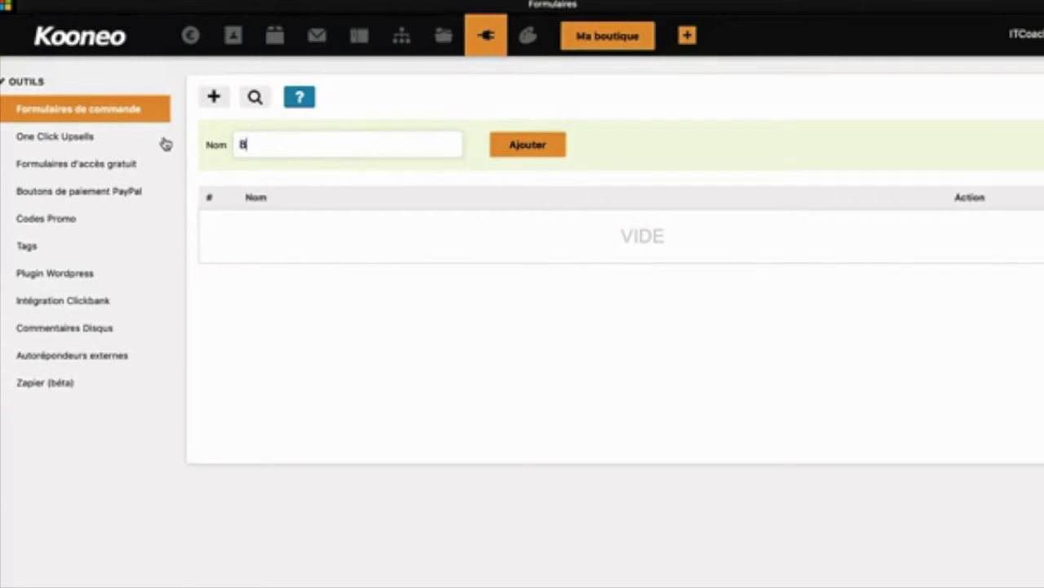
pyautogui.click(548, 146)
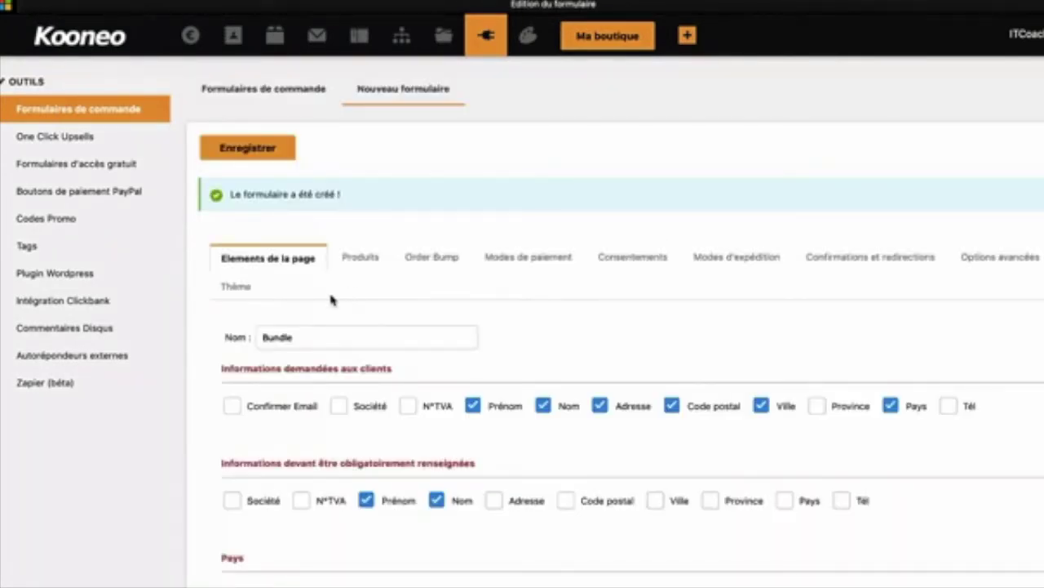
# Look over the Bundle form's page element settings and its products section
pyautogui.scroll(-5, 333, 299)
pyautogui.scroll(-2, 332, 300)
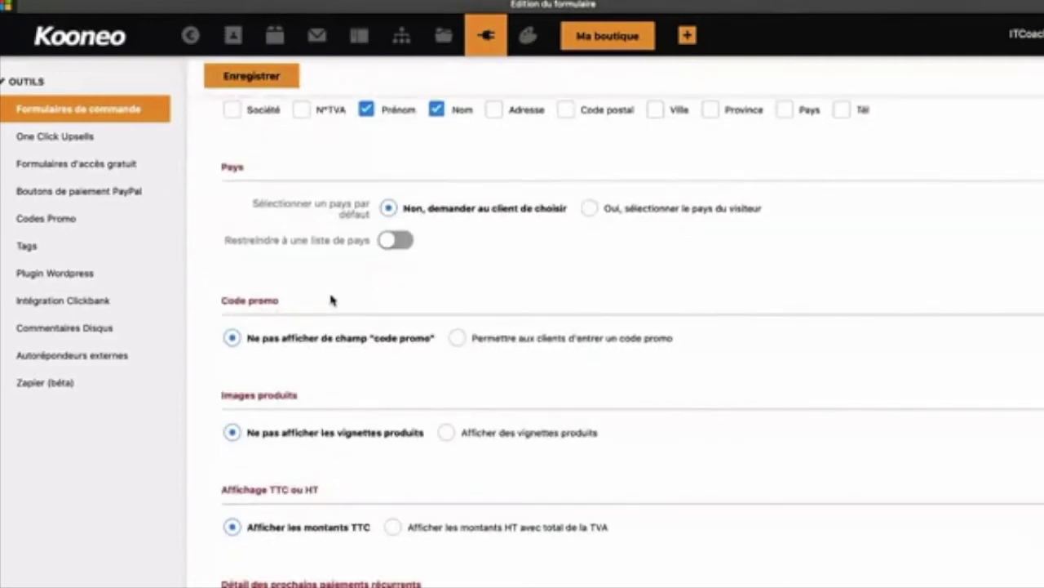
pyautogui.scroll(7, 333, 299)
pyautogui.click(351, 258)
pyautogui.click(292, 267)
# Allow customers to enter a promo code on the Bundle form and display the product thumbnails
pyautogui.scroll(-5, 292, 267)
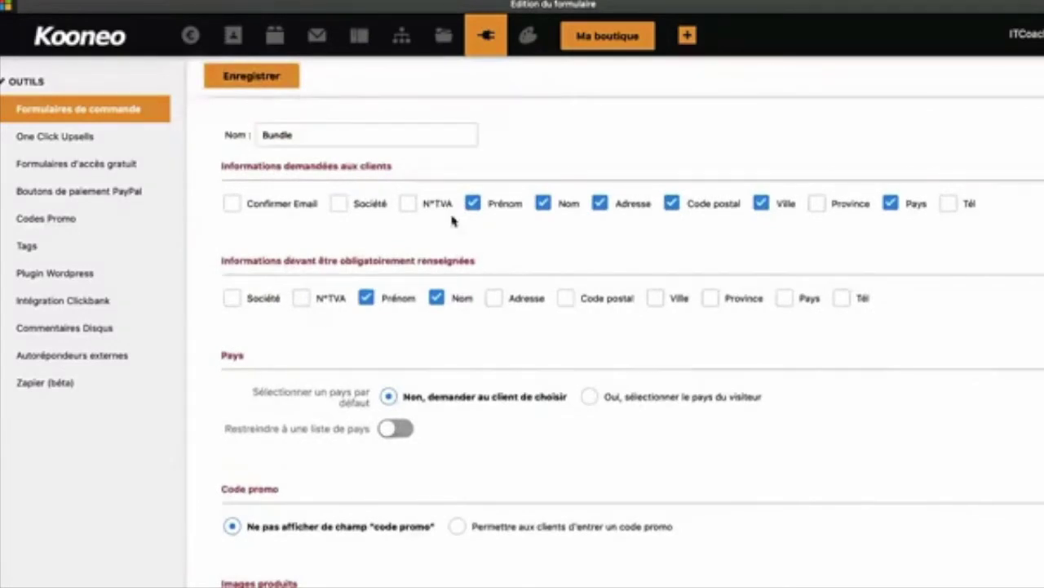
pyautogui.scroll(-2, 420, 333)
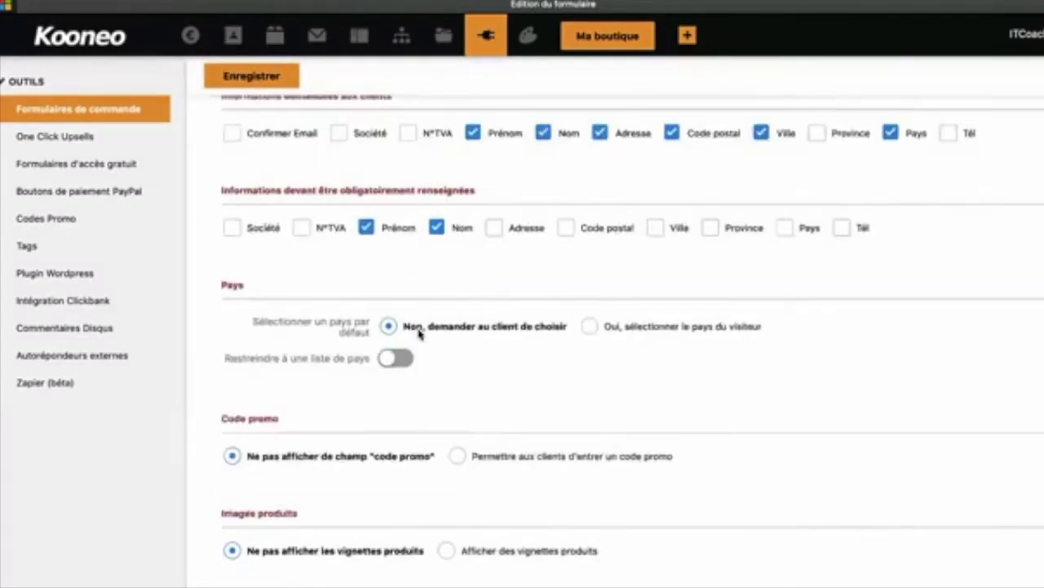
pyautogui.scroll(-2, 421, 331)
pyautogui.scroll(-1, 373, 334)
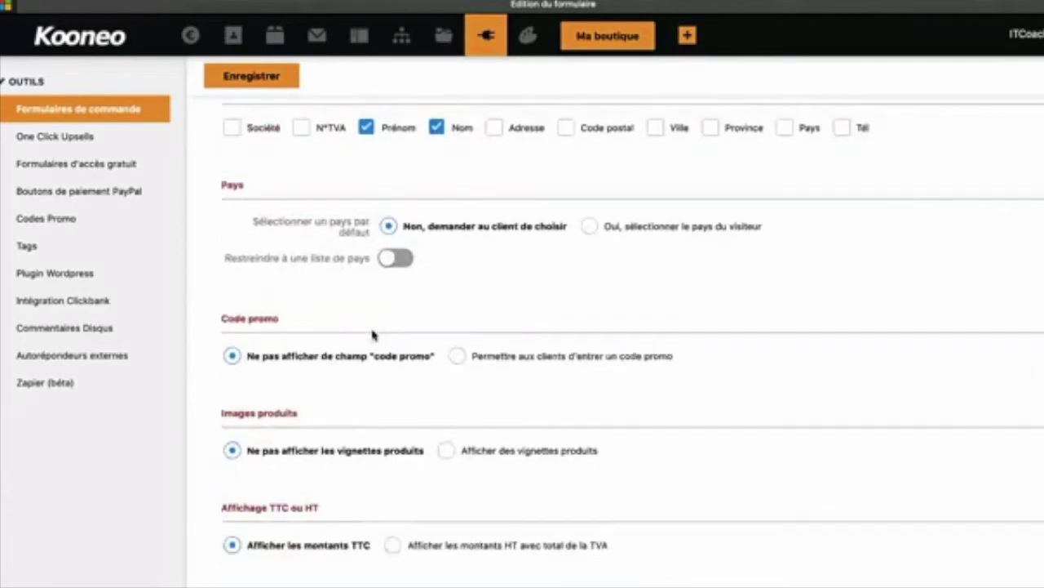
pyautogui.scroll(-2, 373, 335)
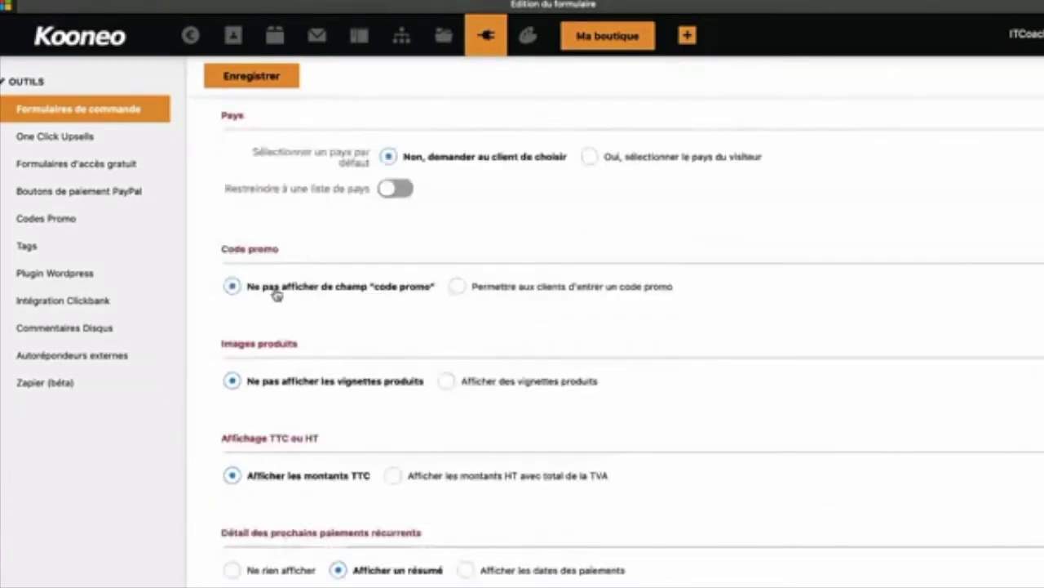
pyautogui.click(458, 289)
pyautogui.scroll(-2, 400, 366)
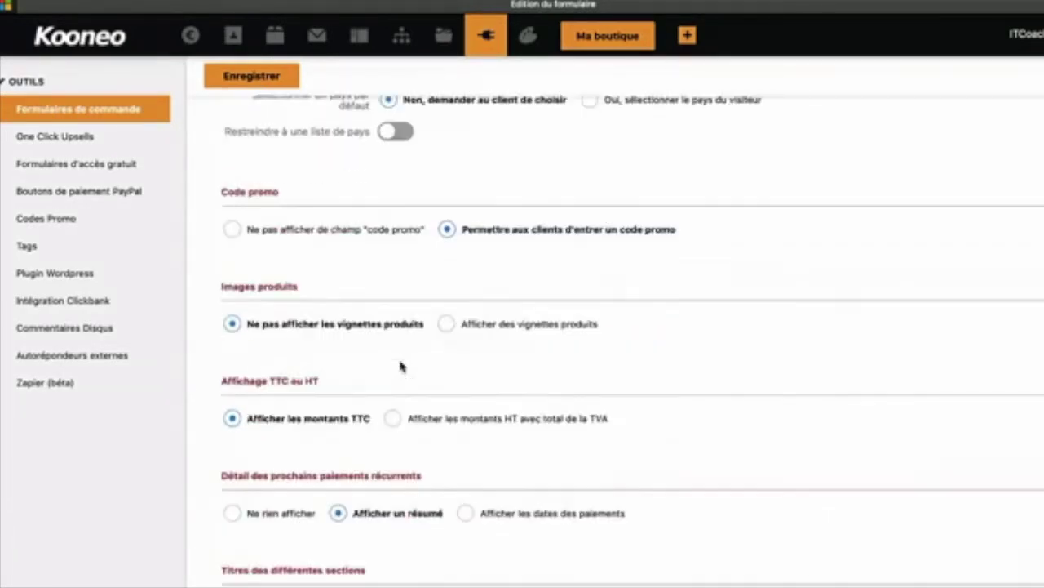
pyautogui.scroll(-1, 400, 366)
pyautogui.click(436, 296)
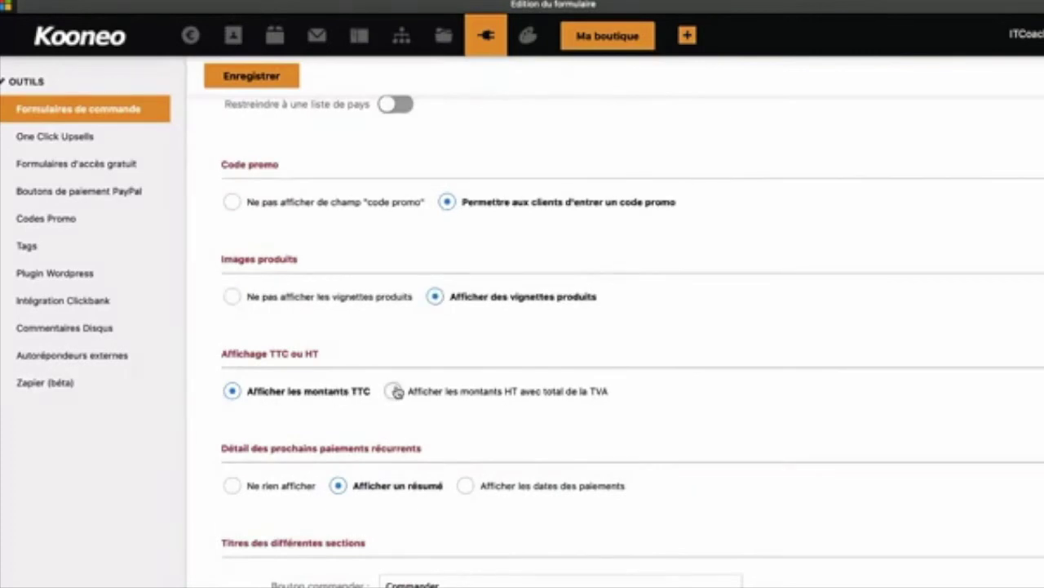
# Display amounts excluding tax with the VAT total, and show the payment dates for upcoming recurring payments
pyautogui.scroll(-2, 335, 375)
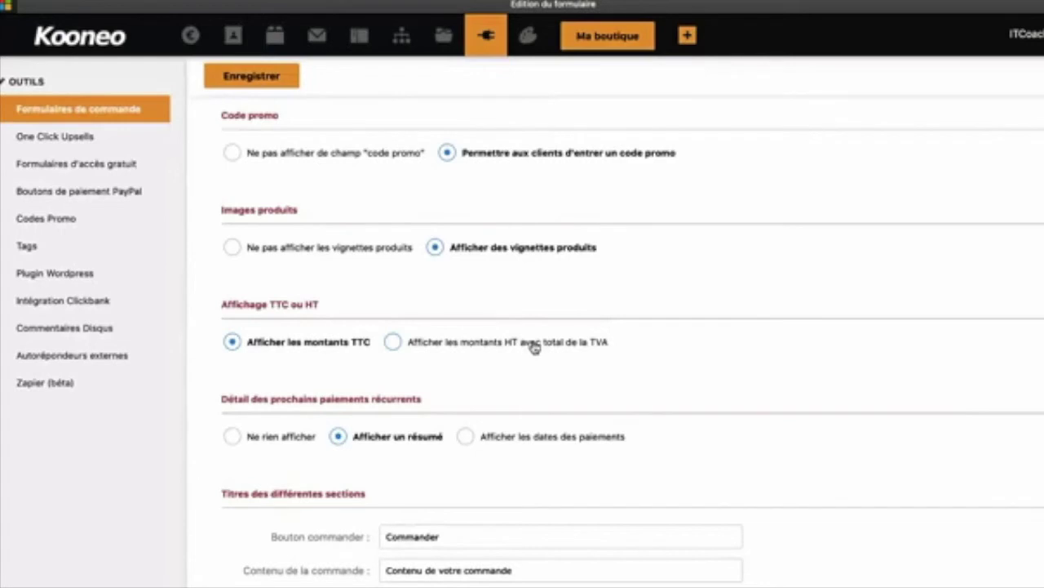
pyautogui.click(393, 344)
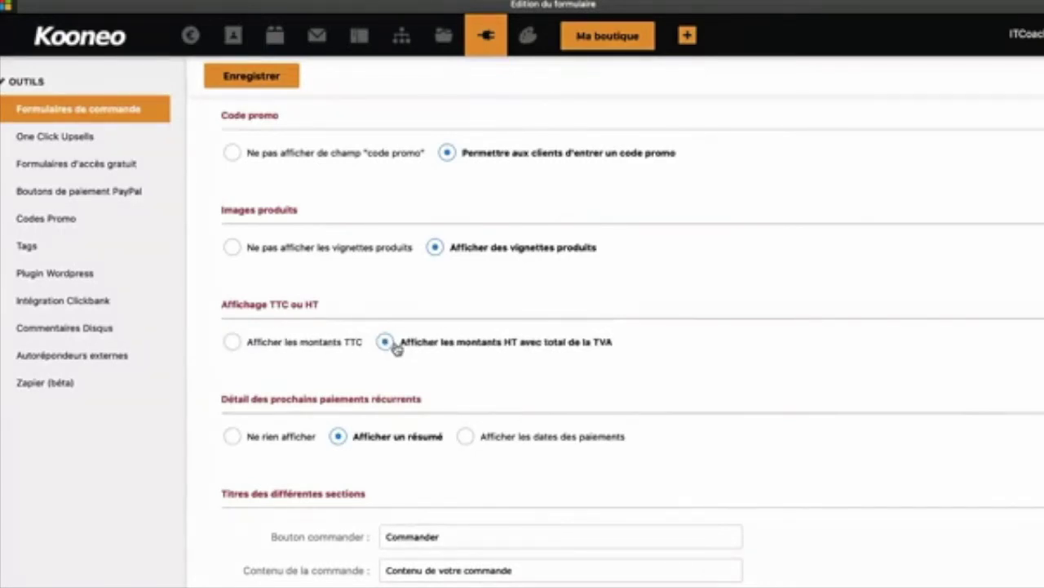
pyautogui.scroll(-1, 397, 349)
pyautogui.scroll(-3, 397, 349)
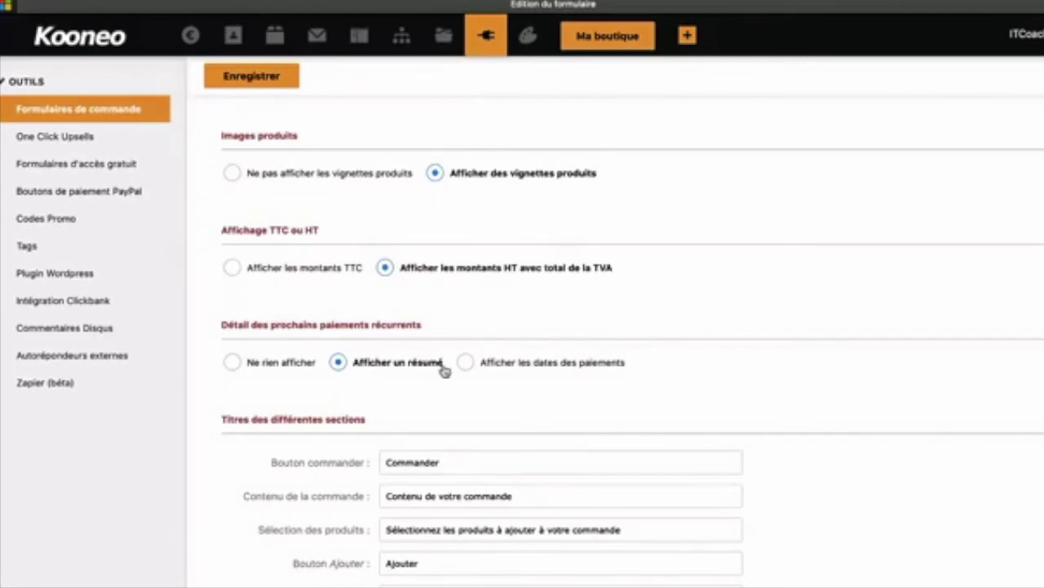
pyautogui.scroll(-10, 444, 368)
pyautogui.click(465, 154)
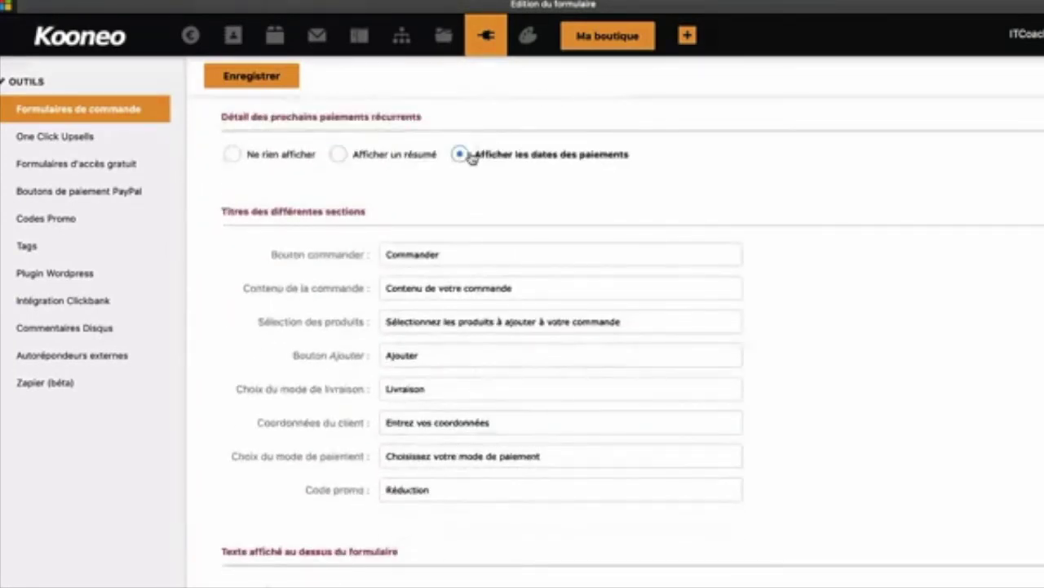
# Review the form's section titles and the editors for its upper and summary texts, and save the Bundle form
pyautogui.scroll(-3, 492, 265)
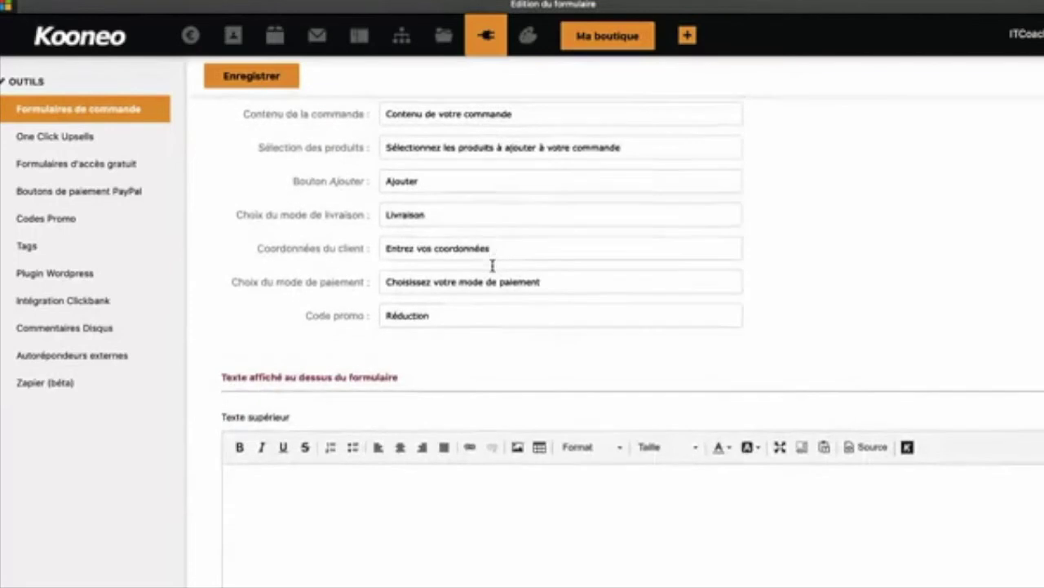
pyautogui.scroll(1, 481, 269)
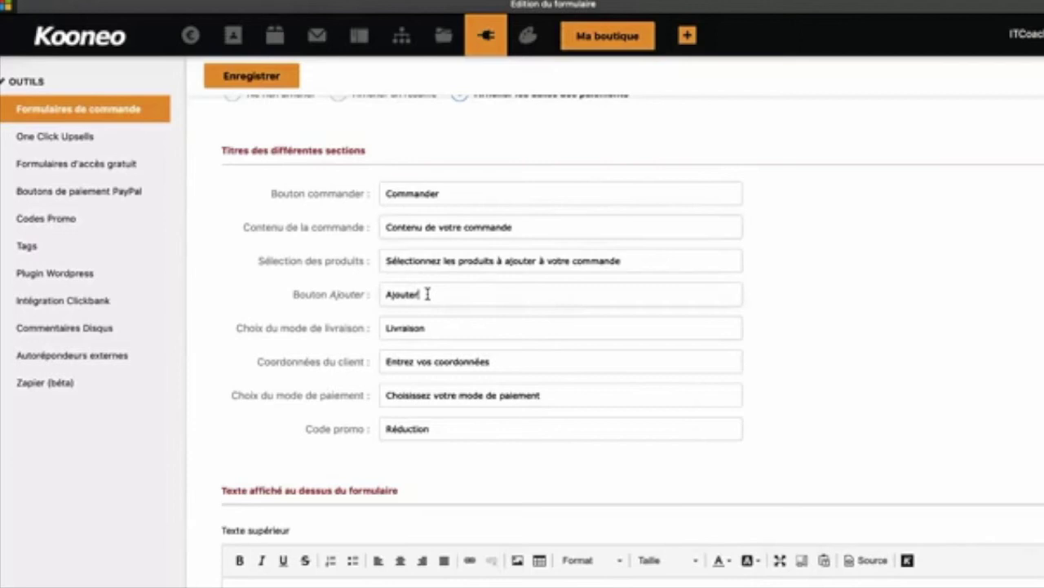
pyautogui.scroll(-10, 427, 294)
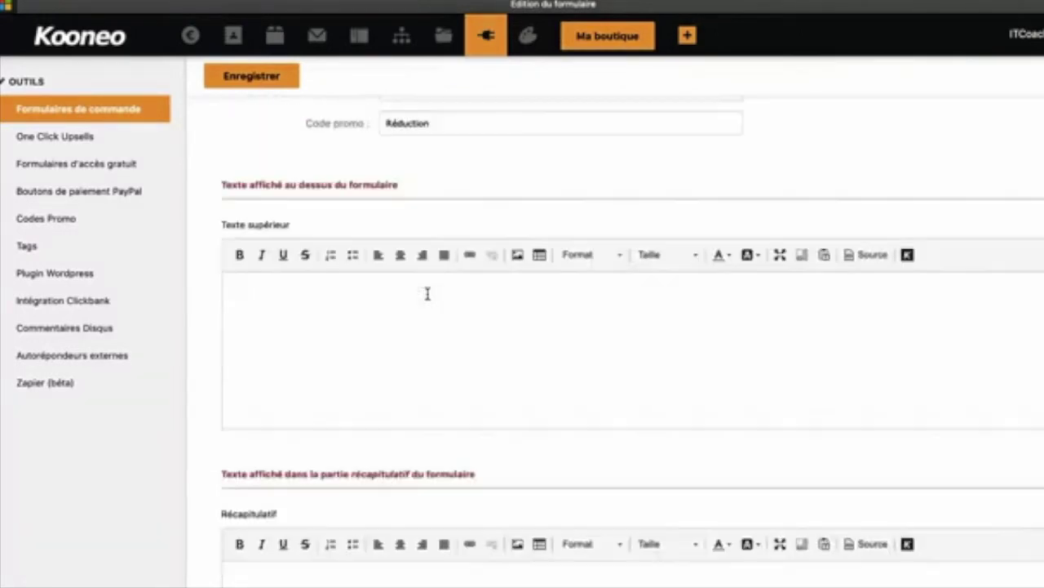
pyautogui.scroll(15, 427, 294)
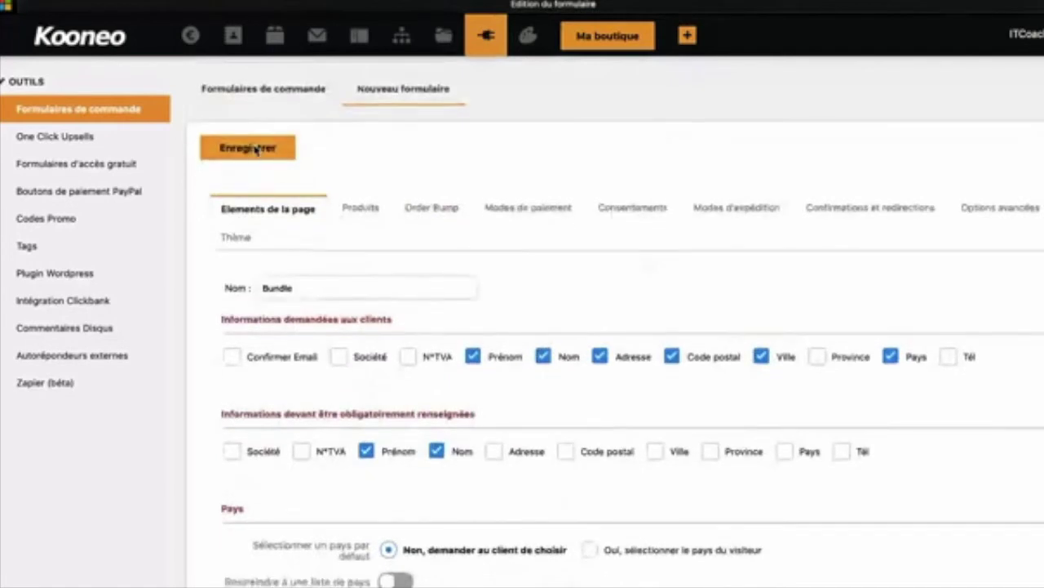
pyautogui.click(255, 147)
# Add the products "SUCCESS / Créer son entreprise à succès en 5 étapes et 6 semaines ?" and "COACH1M / Coaching individuel" to the Bundle form
pyautogui.click(355, 259)
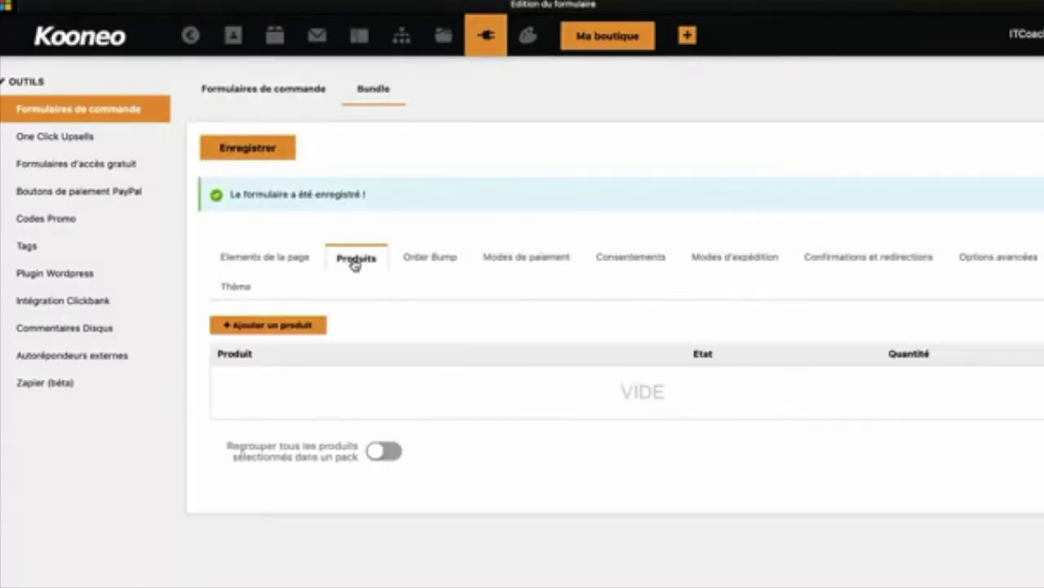
pyautogui.click(296, 327)
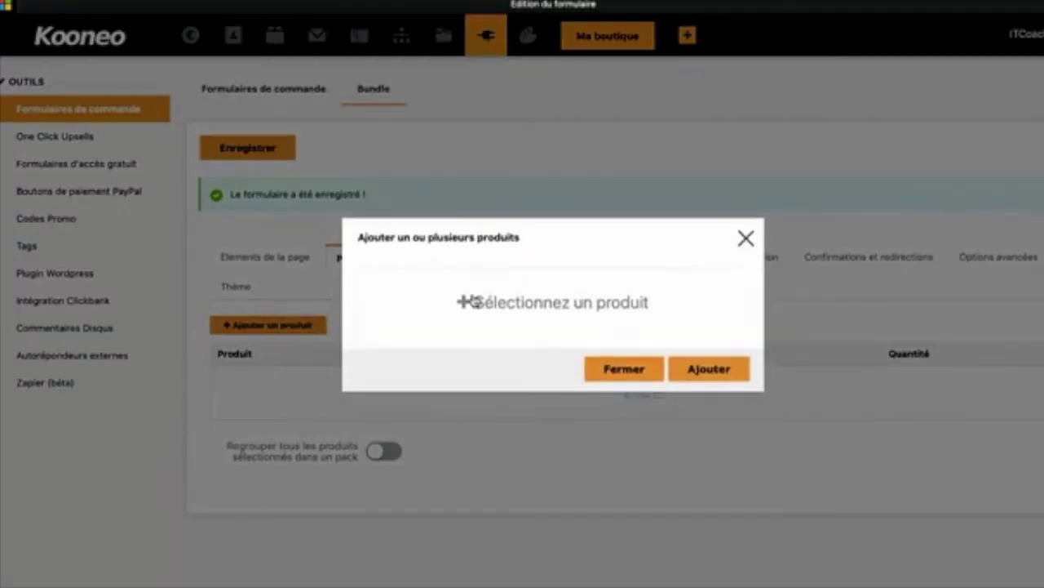
pyautogui.click(469, 300)
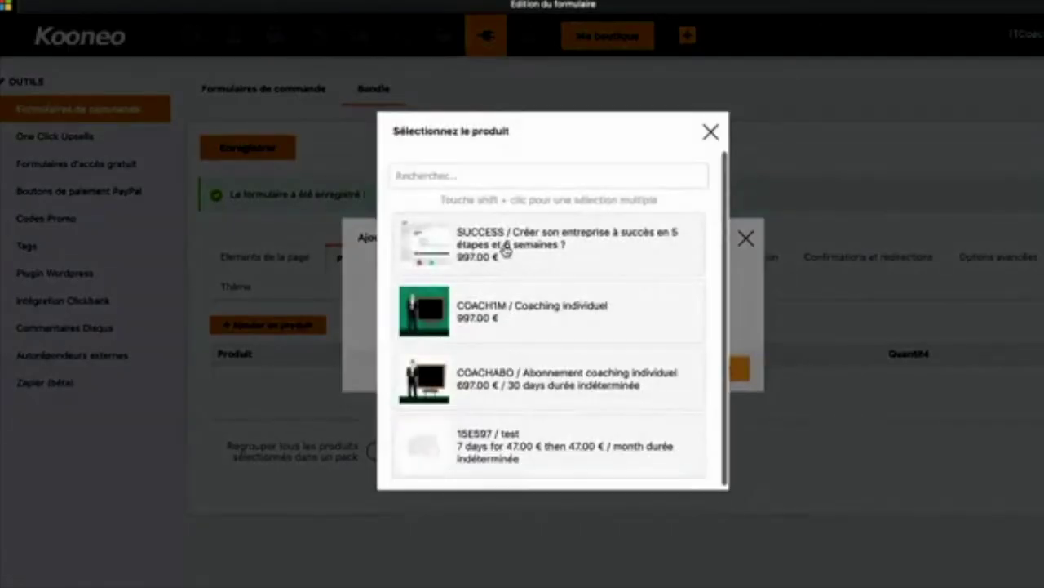
pyautogui.click(505, 251)
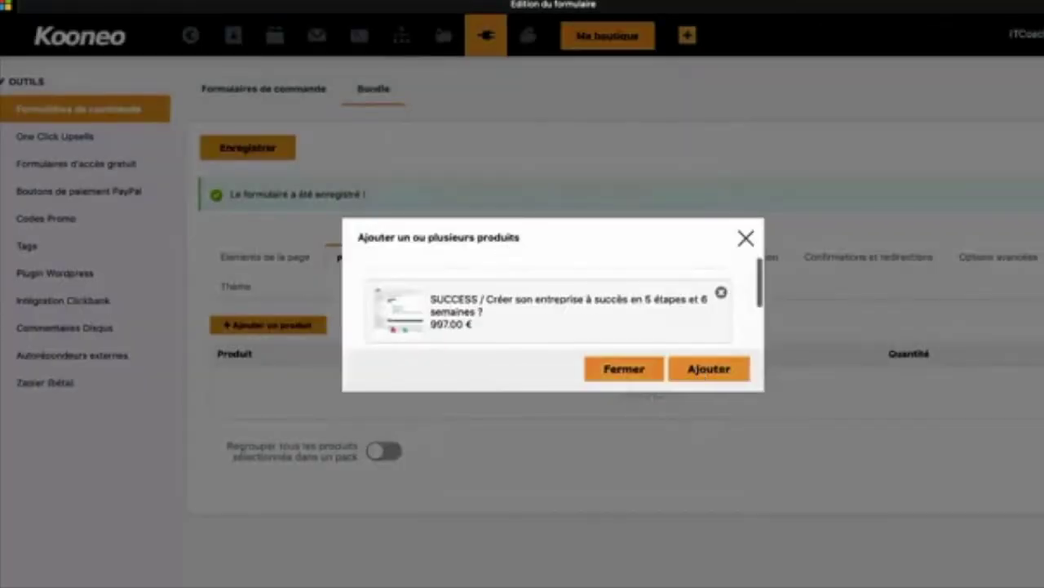
pyautogui.click(703, 374)
pyautogui.click(302, 325)
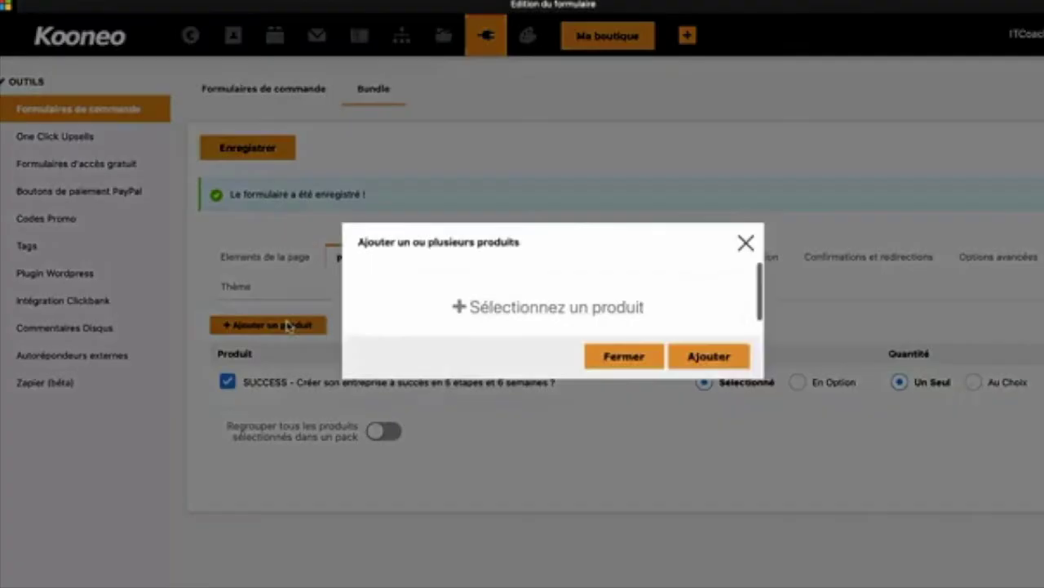
pyautogui.click(466, 300)
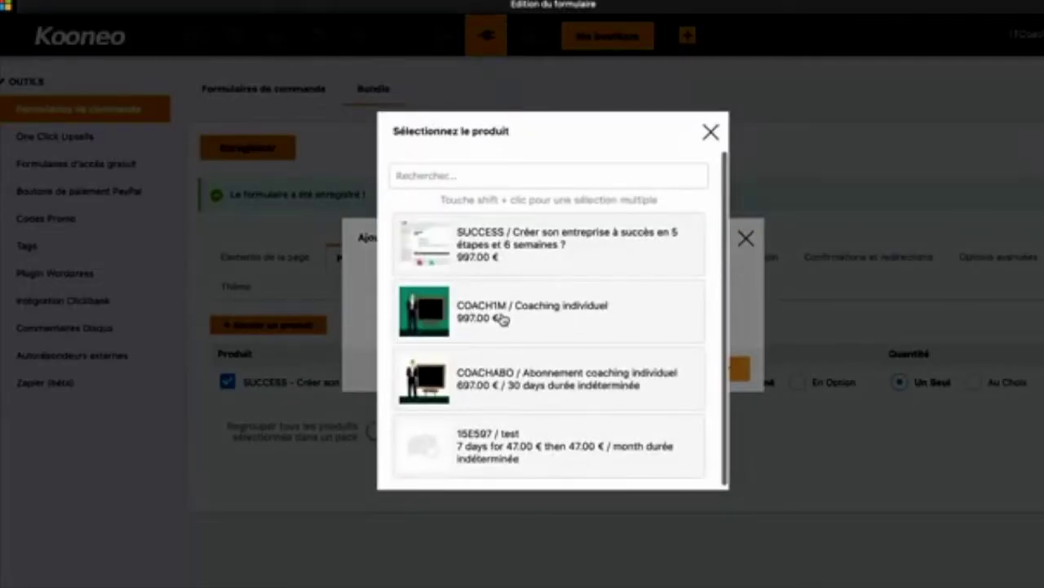
pyautogui.click(502, 319)
pyautogui.click(710, 369)
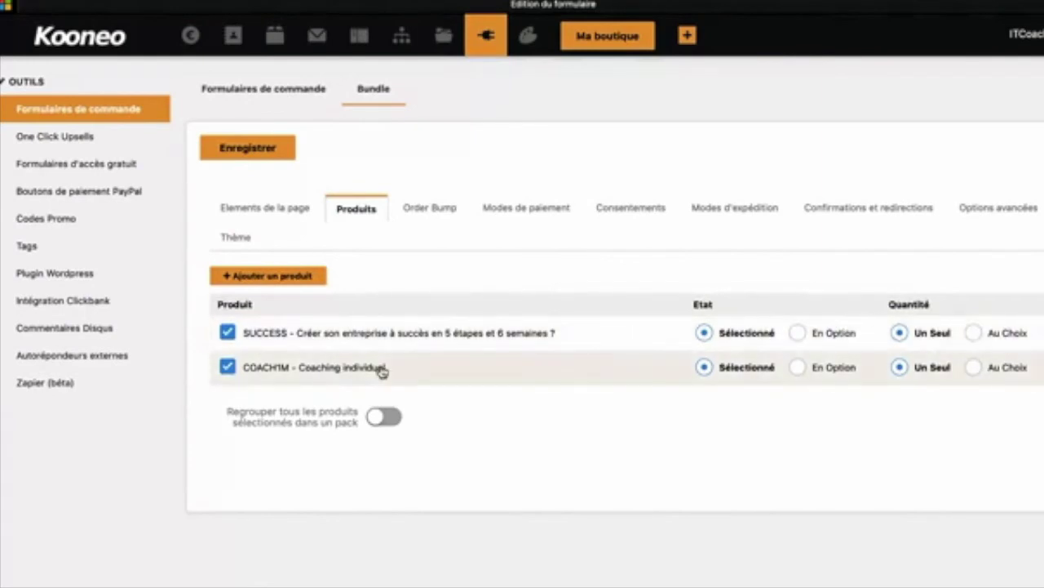
# Group all selected products into a pack named "Bundle" and save the form
pyautogui.click(385, 418)
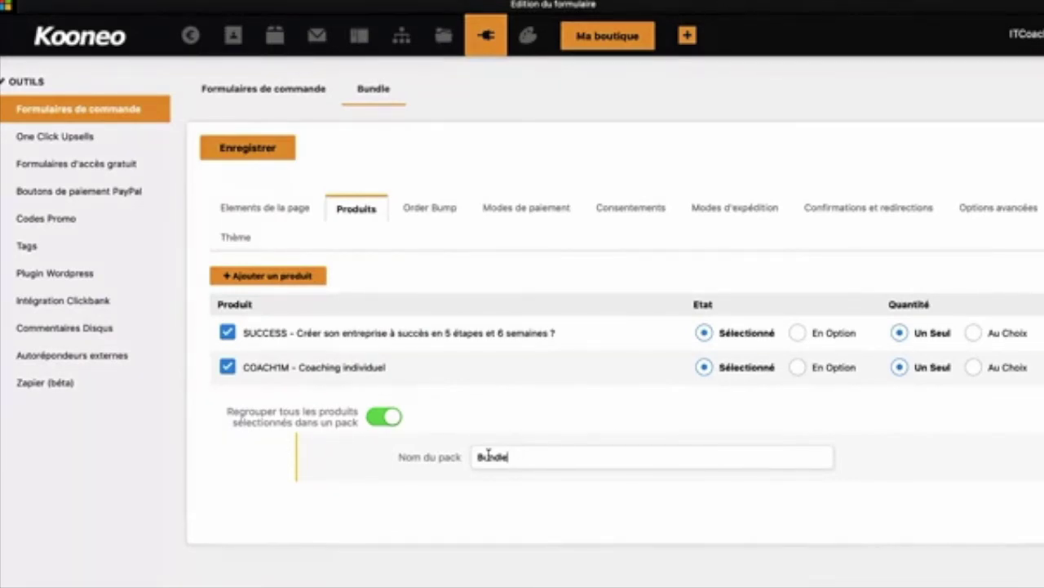
pyautogui.click(273, 152)
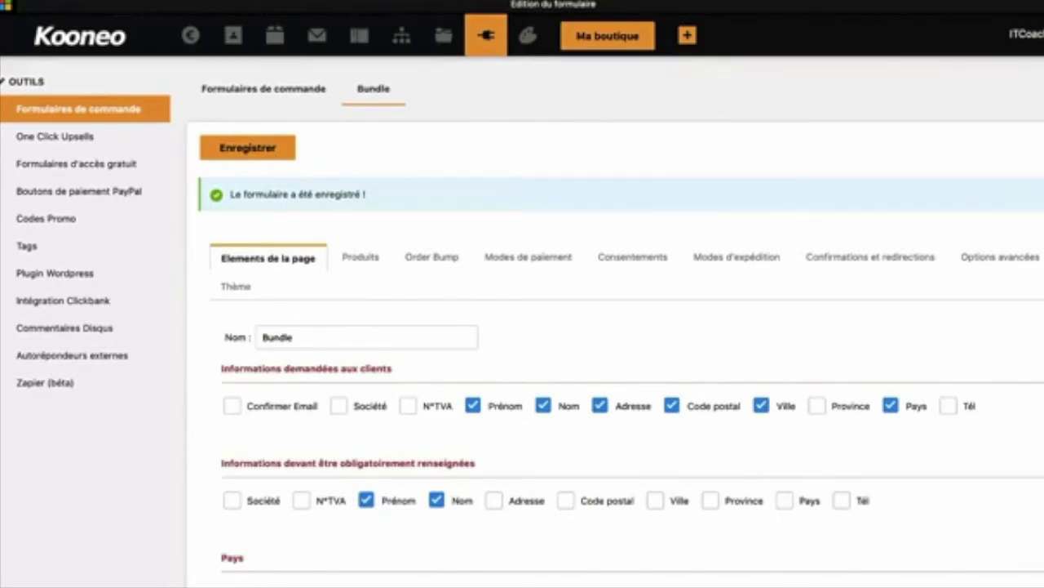
# Preview the Bundle order form and examine its order contents, promo code field, customer details and payment plans
pyautogui.click(1042, 147)
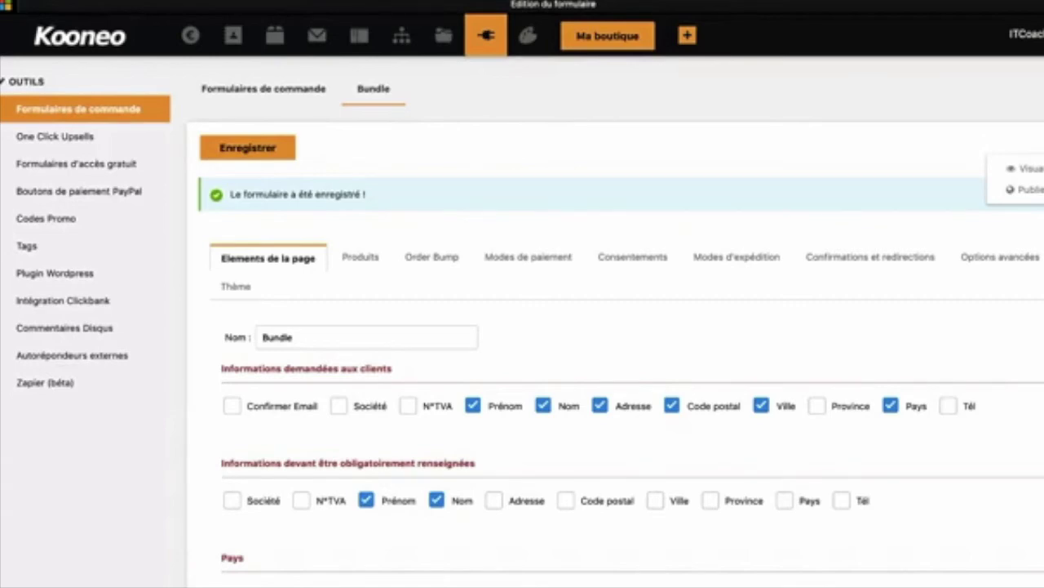
pyautogui.click(1020, 168)
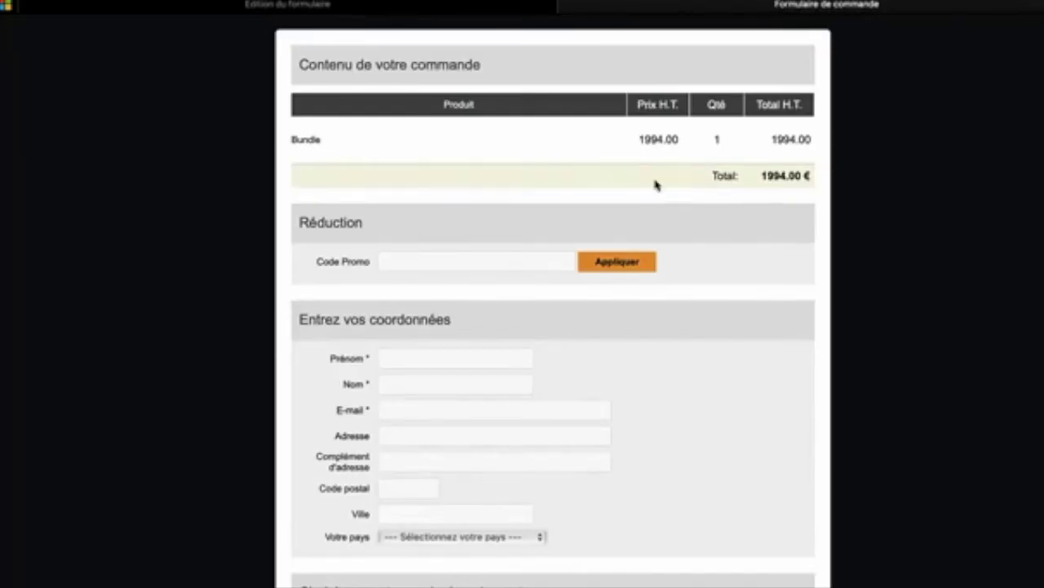
pyautogui.scroll(-3, 631, 182)
pyautogui.scroll(2, 631, 181)
pyautogui.scroll(-2, 631, 181)
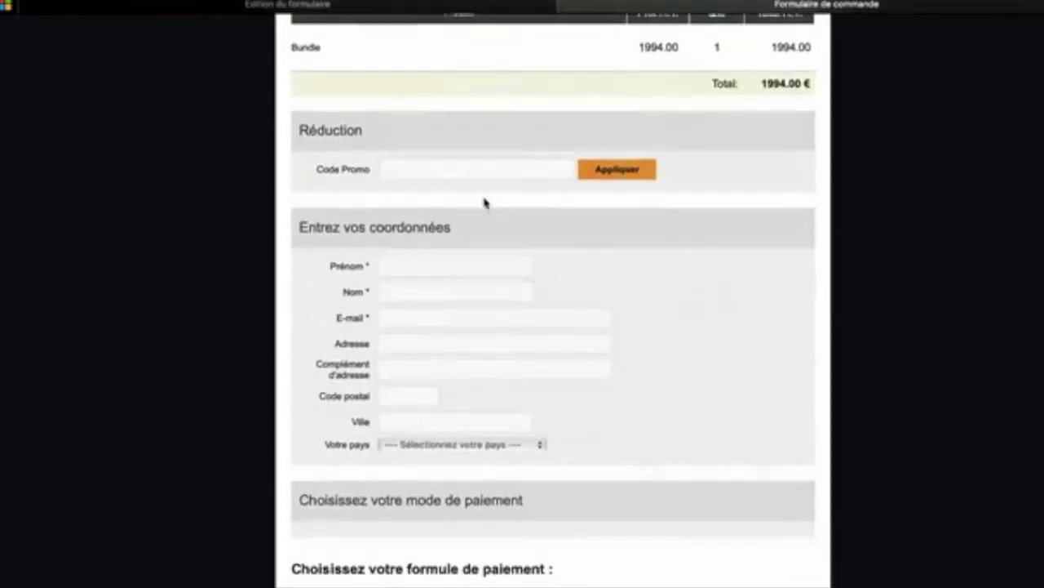
pyautogui.scroll(-1, 443, 163)
pyautogui.scroll(-2, 442, 164)
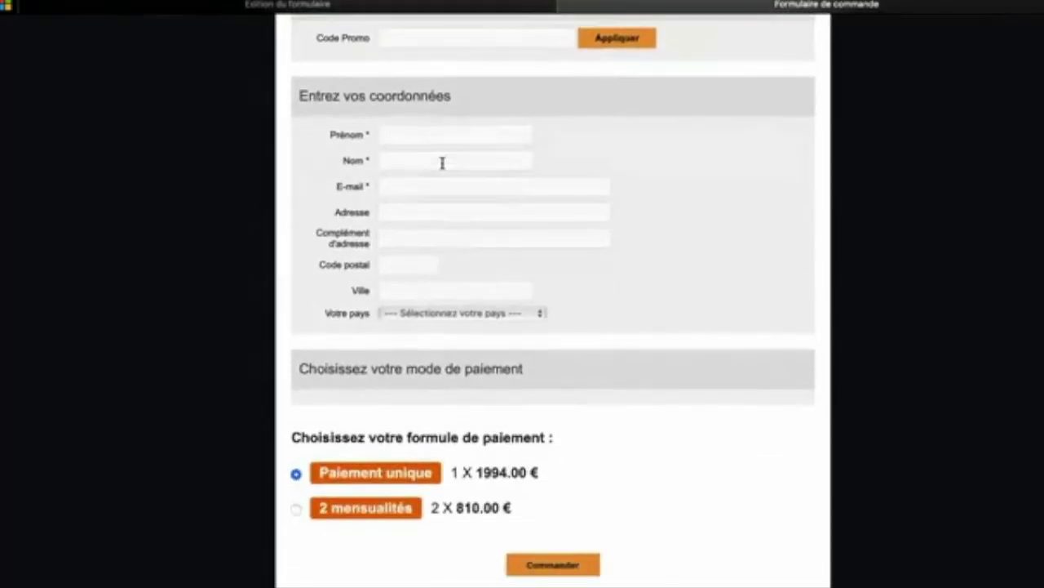
pyautogui.moveTo(358, 135); pyautogui.dragTo(348, 329)
pyautogui.scroll(-1, 585, 287)
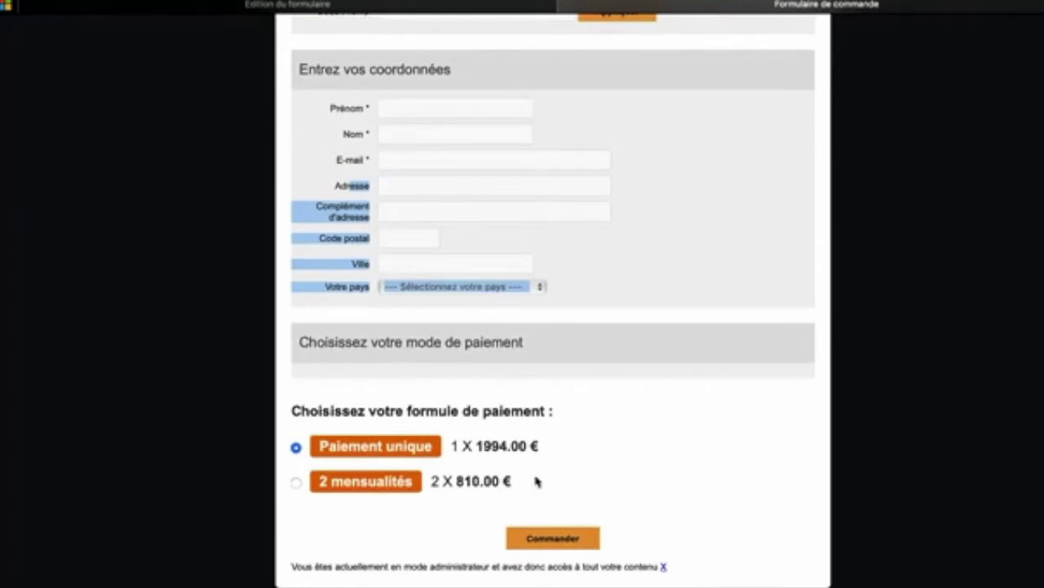
# Return to the form editor and stop asking customers for their country, city, postal code and address
pyautogui.click(554, 6)
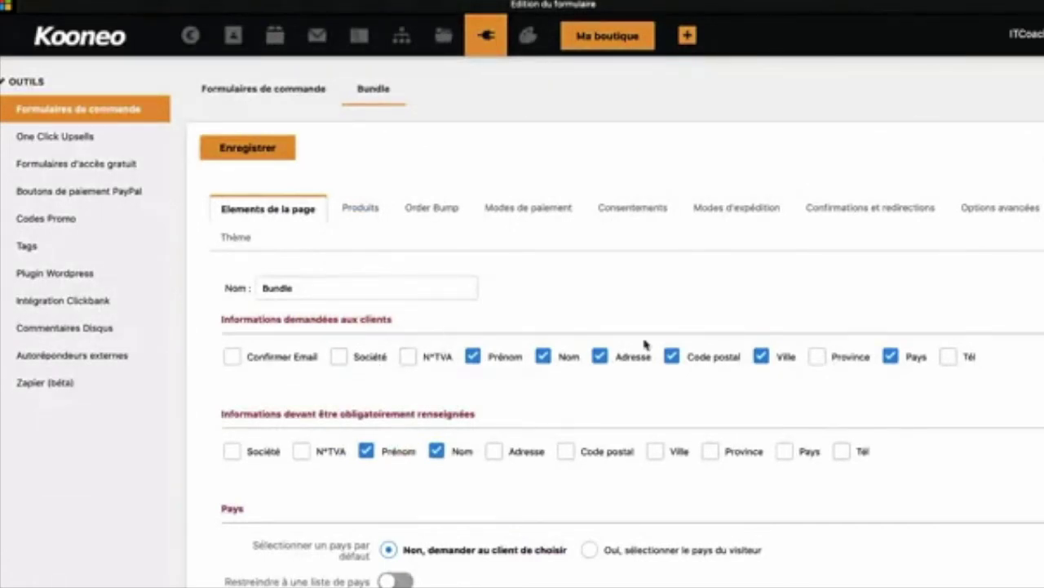
pyautogui.click(892, 357)
pyautogui.click(760, 359)
pyautogui.click(669, 361)
pyautogui.click(602, 359)
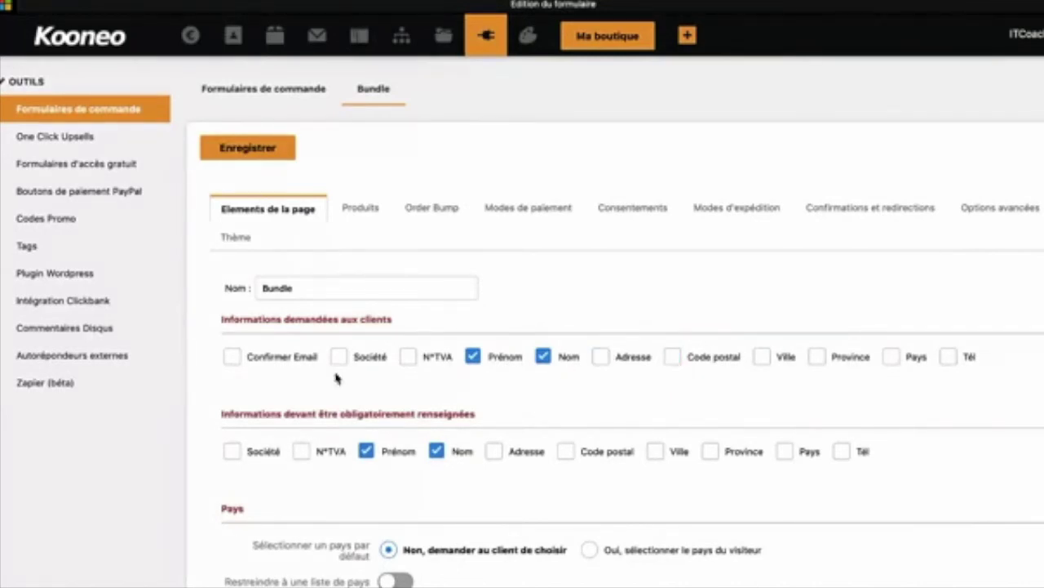
# Ask customers for email confirmation, telephone and VAT number, and save the Bundle form
pyautogui.click(233, 357)
pyautogui.scroll(-2, 816, 343)
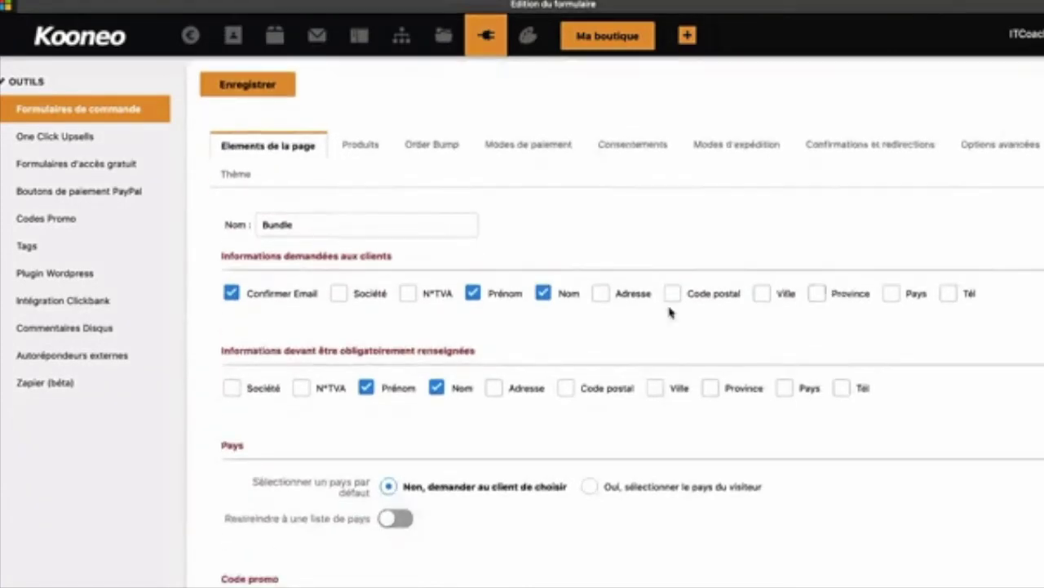
pyautogui.click(949, 295)
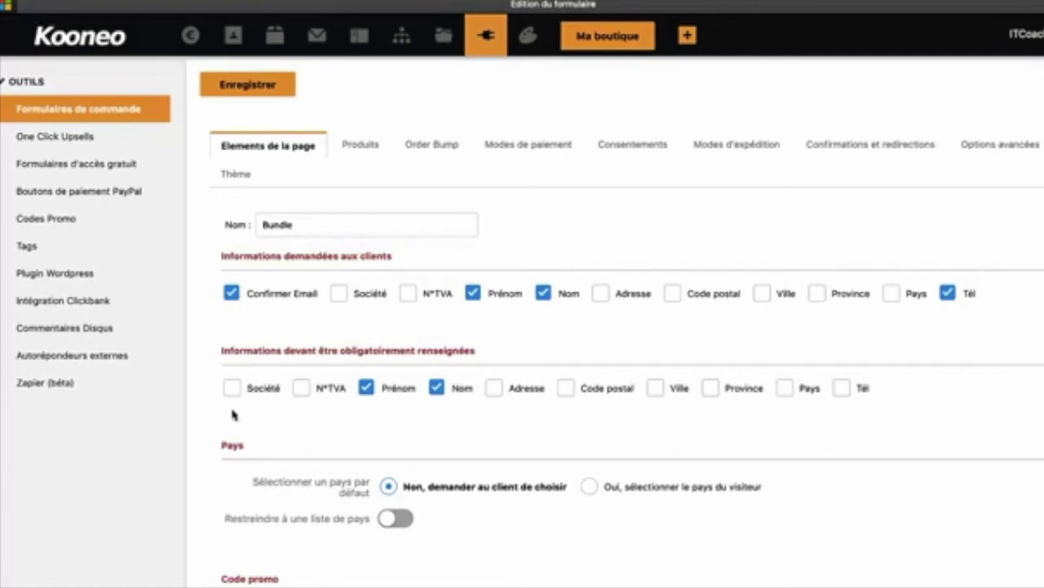
pyautogui.scroll(-6, 377, 410)
pyautogui.scroll(3, 377, 410)
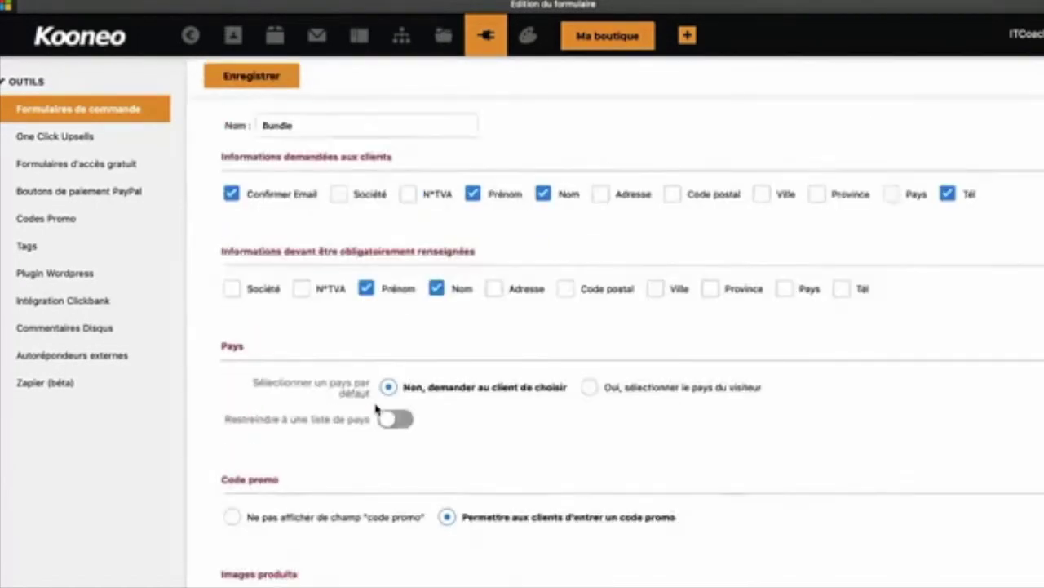
pyautogui.click(407, 189)
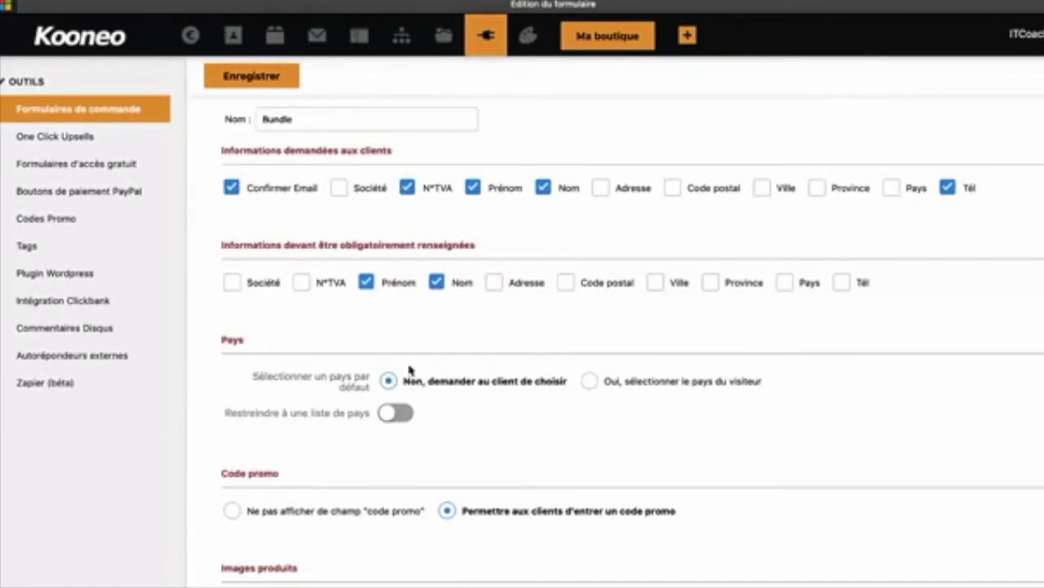
pyautogui.scroll(-4, 410, 368)
pyautogui.scroll(10, 410, 369)
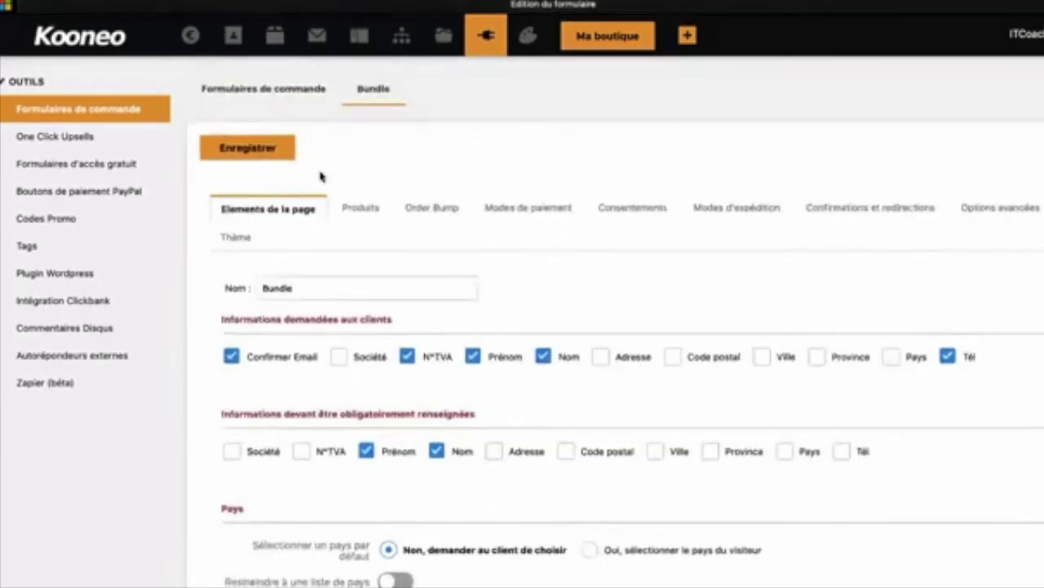
pyautogui.click(266, 150)
# Try out the order bump option with a special price, look over its settings, and turn the option back off
pyautogui.click(362, 258)
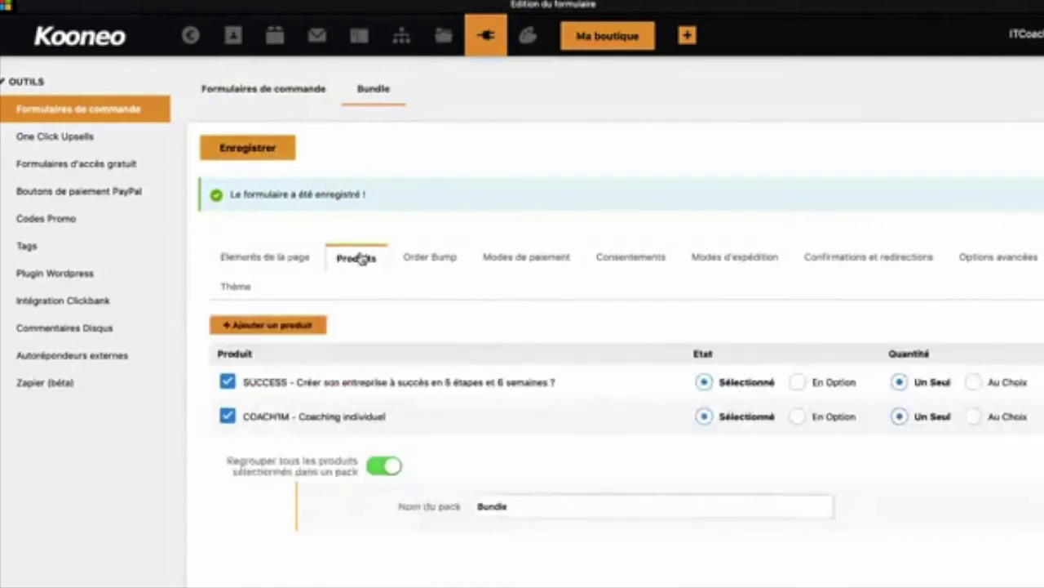
pyautogui.click(428, 258)
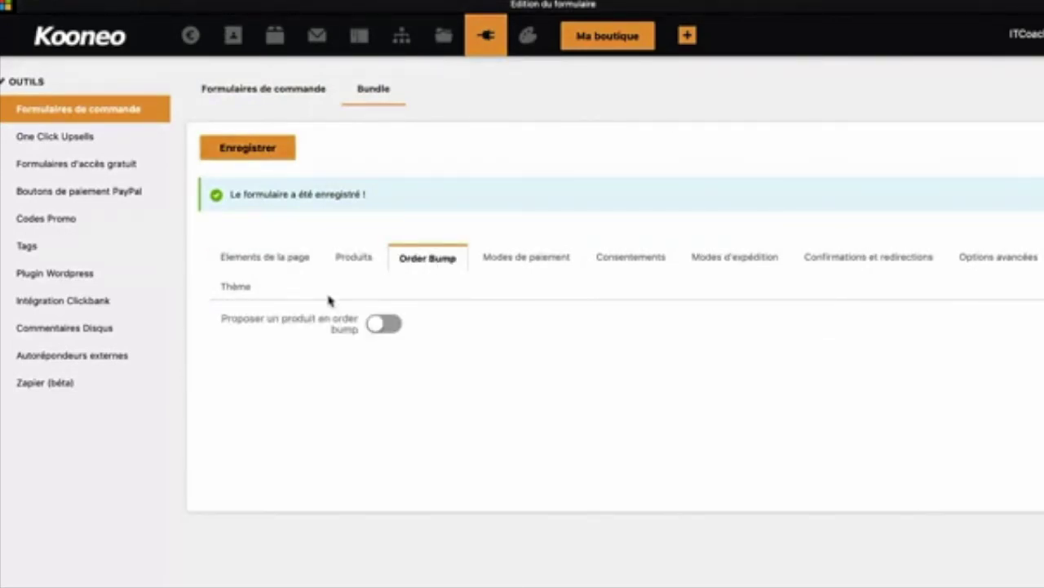
pyautogui.click(384, 325)
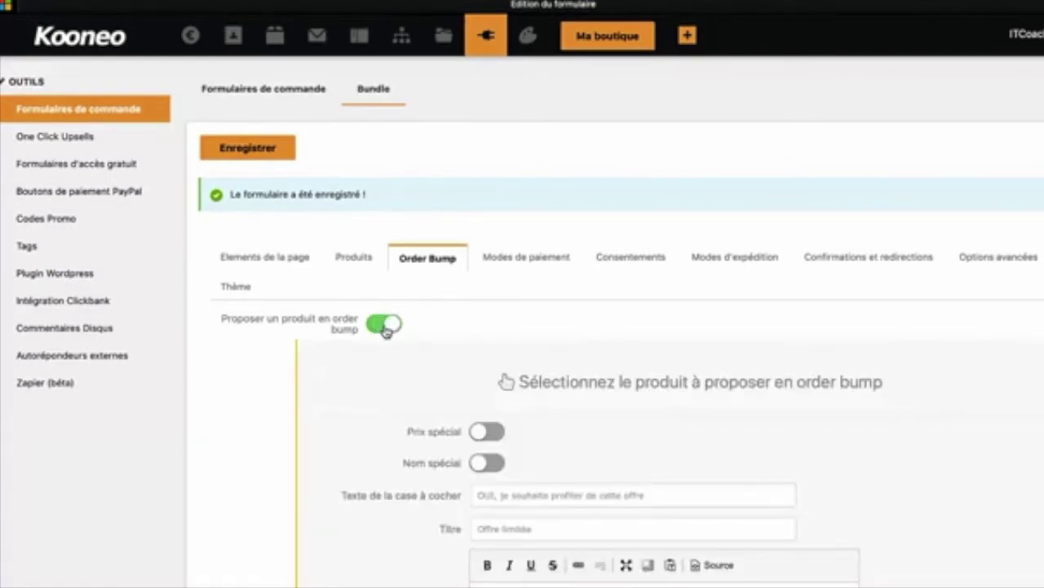
pyautogui.scroll(-3, 473, 353)
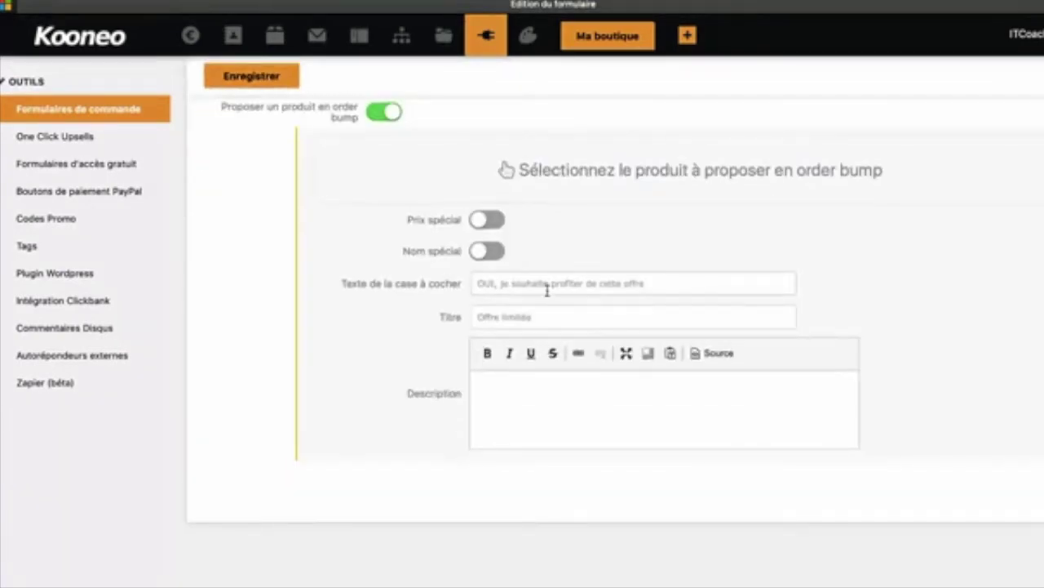
pyautogui.click(494, 228)
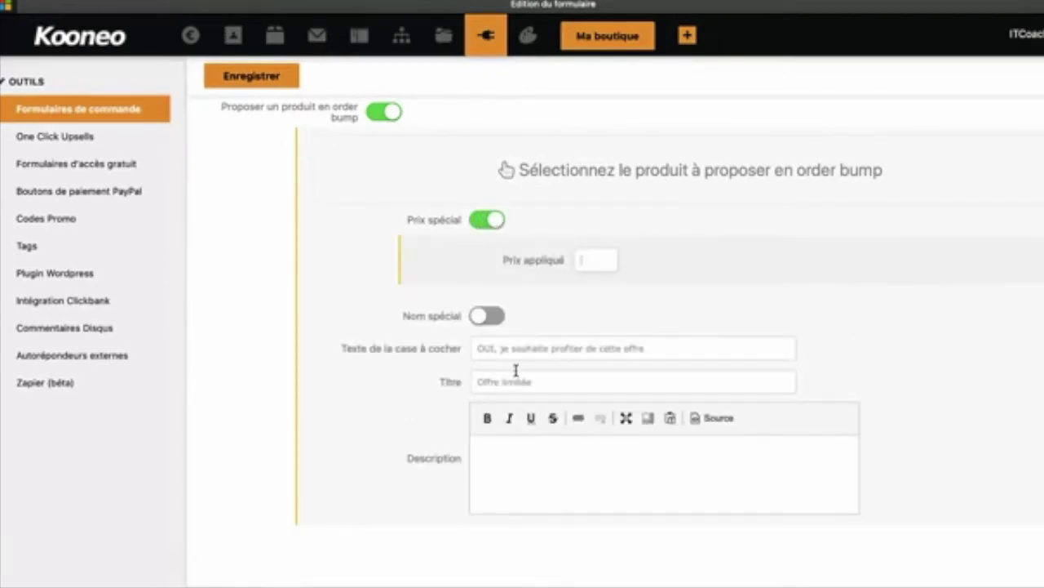
pyautogui.scroll(-2, 498, 371)
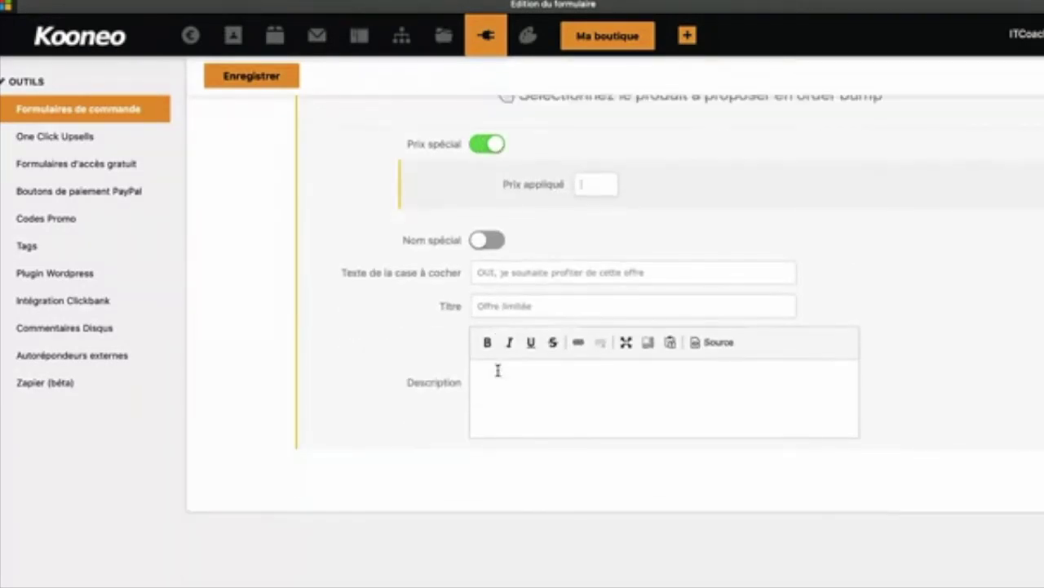
pyautogui.scroll(5, 496, 368)
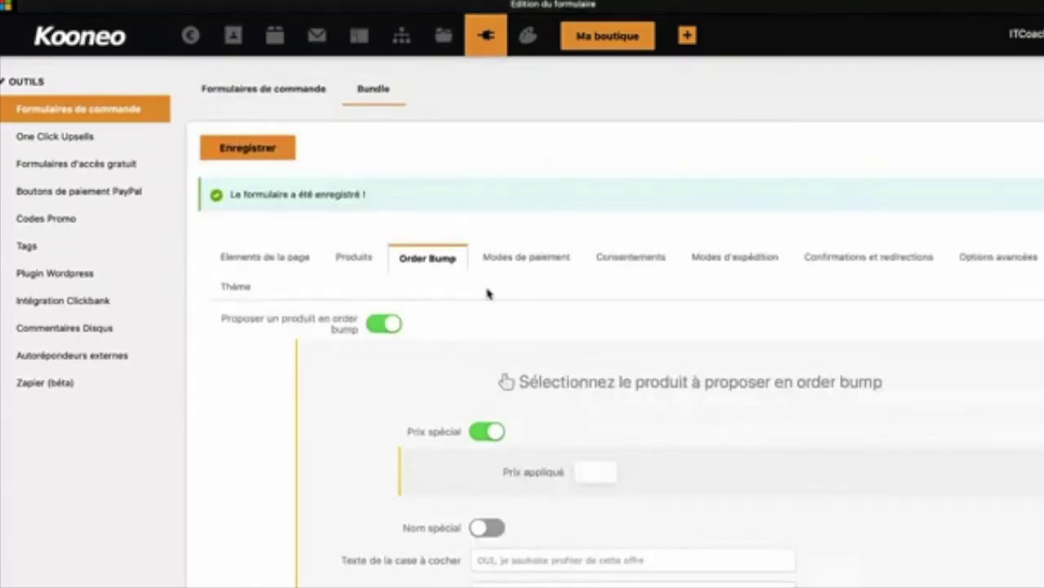
pyautogui.click(384, 324)
# Make the Stripe, PayPal and Virement payment methods and the CGV consent visible on the Bundle form
pyautogui.click(531, 260)
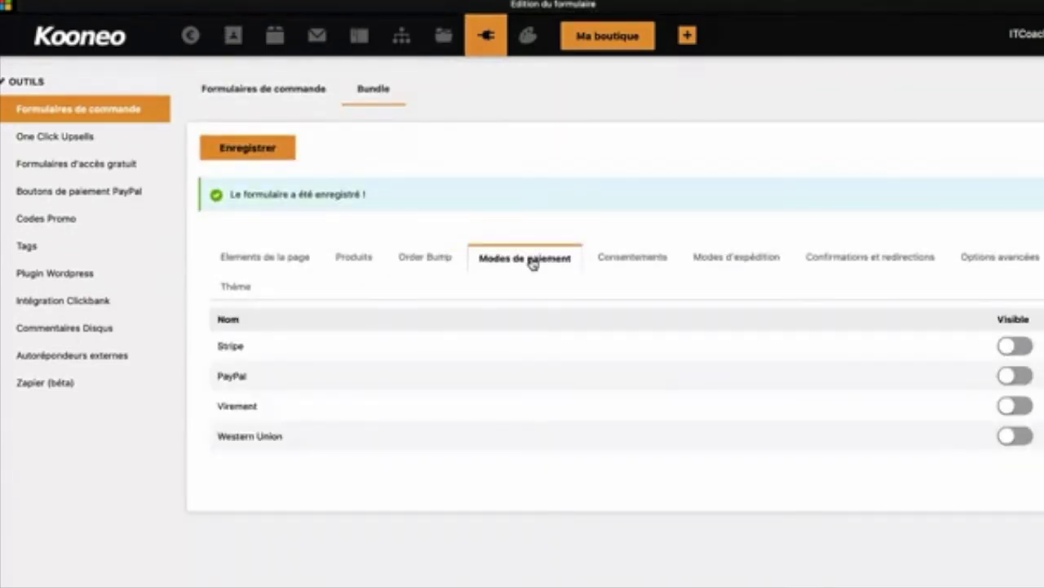
pyautogui.click(1030, 299)
pyautogui.click(1021, 326)
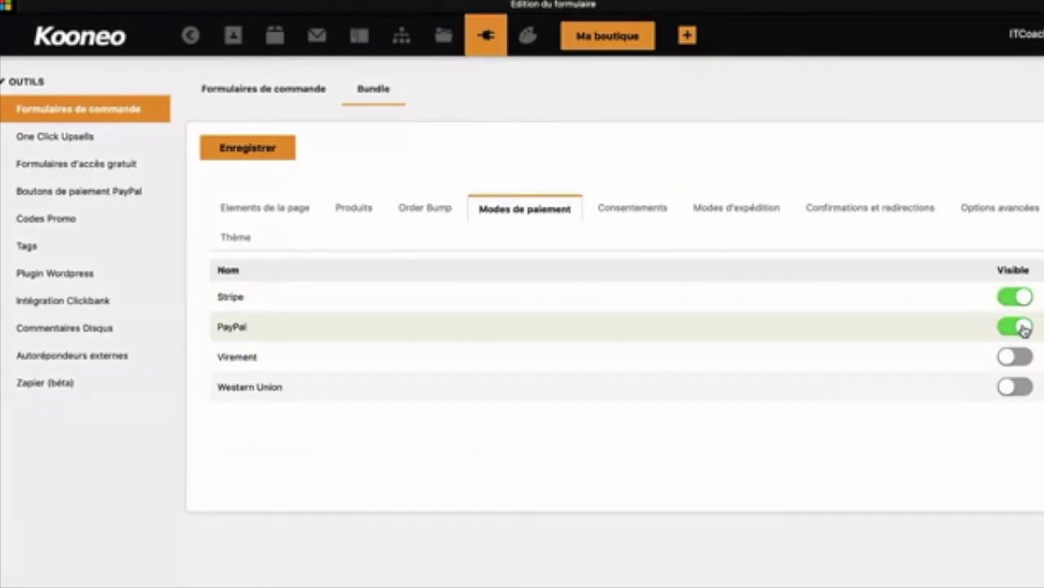
pyautogui.click(1021, 357)
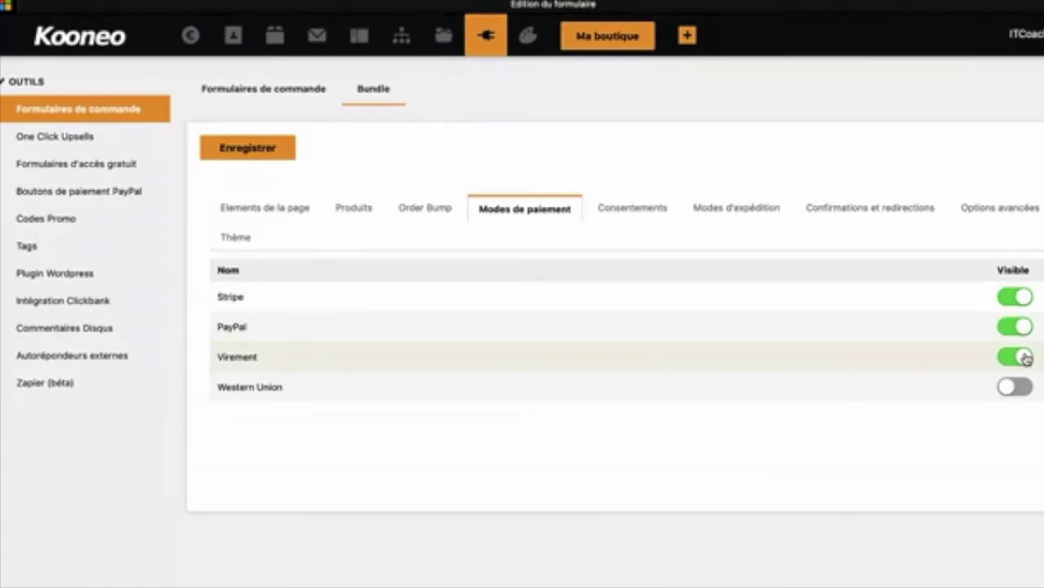
pyautogui.click(653, 211)
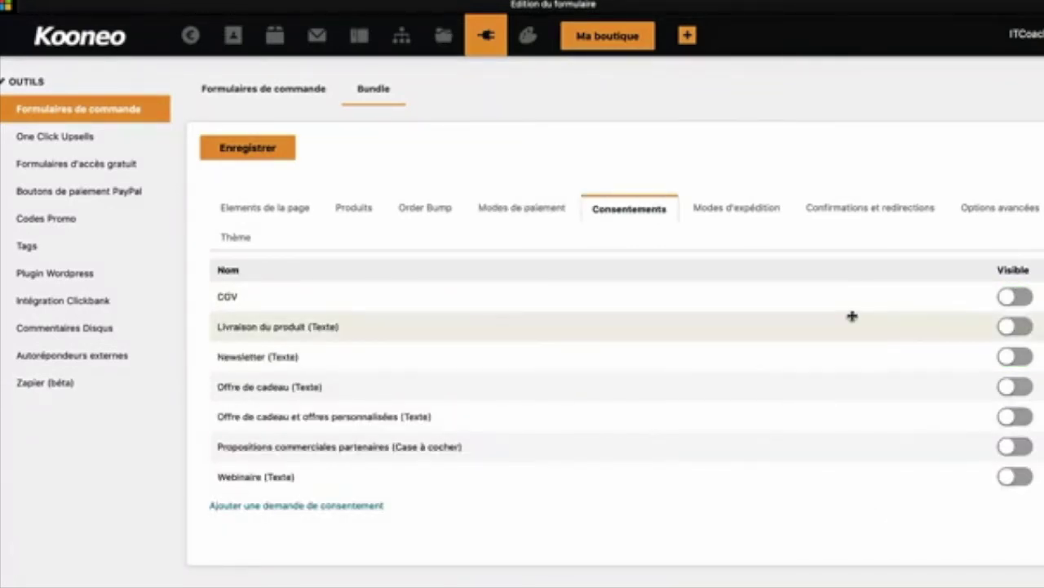
pyautogui.click(1023, 298)
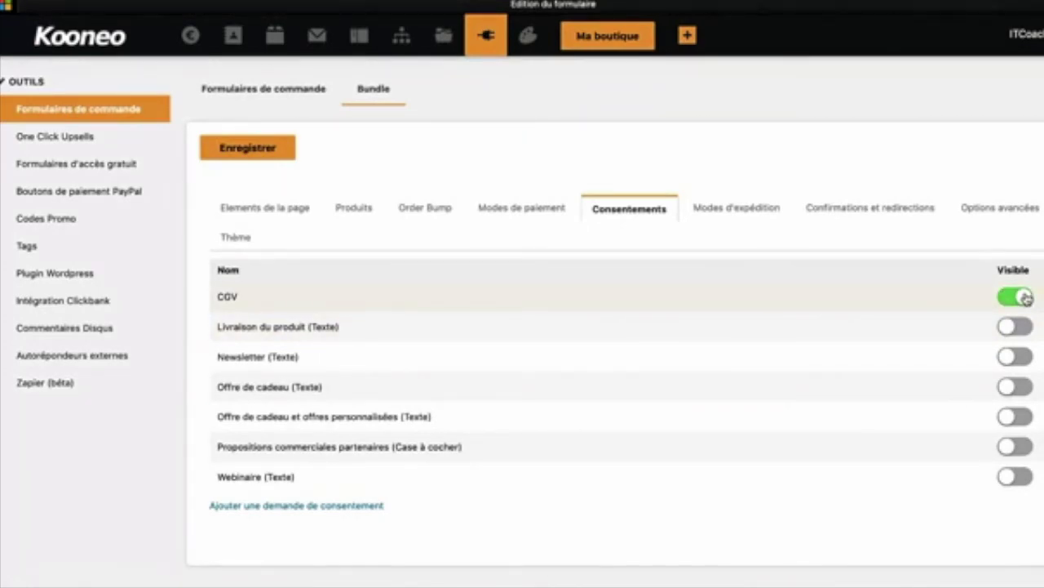
# Look over the form's shipping methods and its confirmation message and redirection settings
pyautogui.click(729, 210)
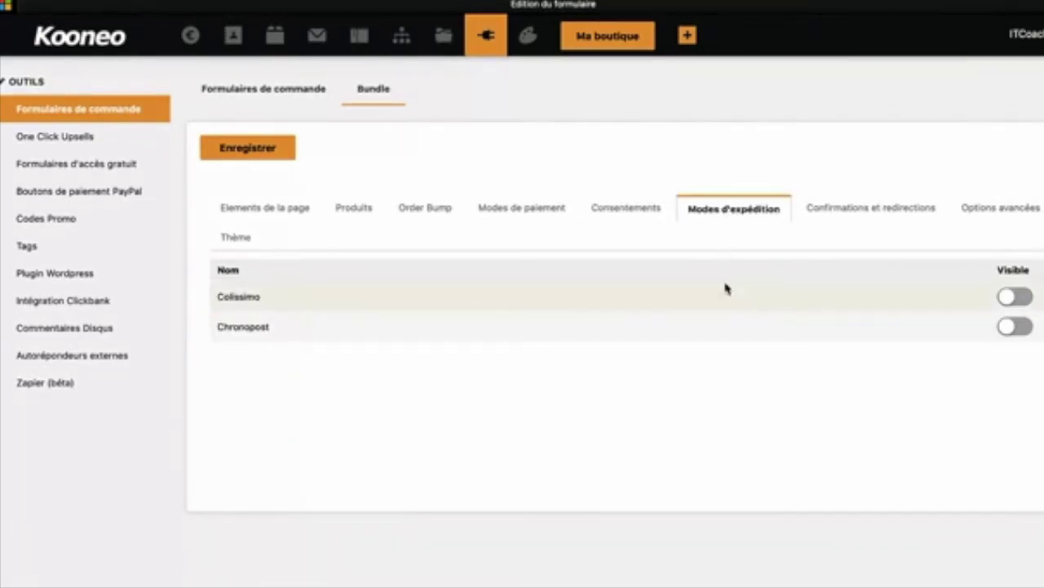
pyautogui.click(858, 206)
pyautogui.scroll(-5, 657, 362)
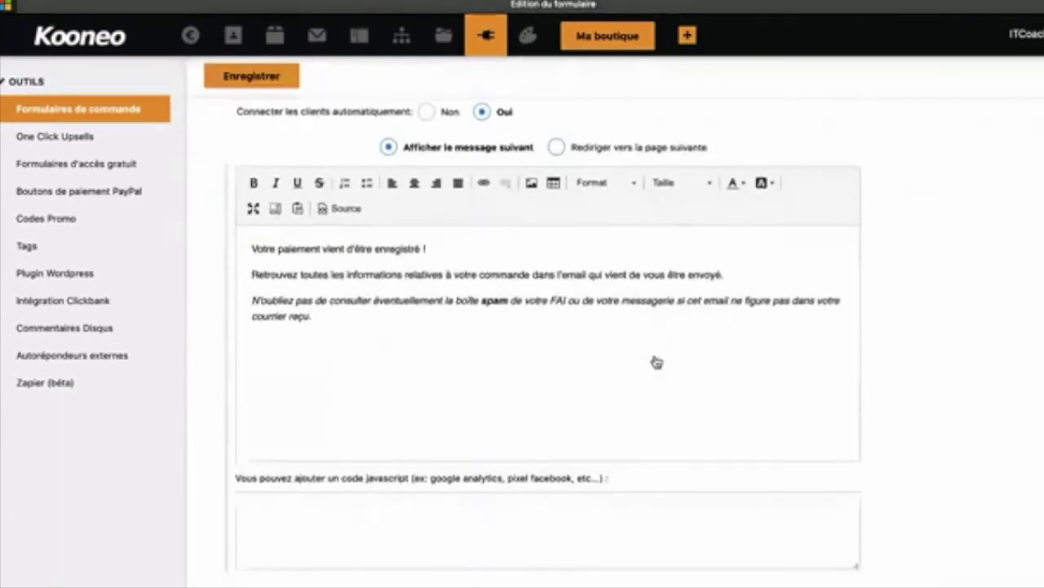
# Look over the Bundle form's failed-payment confirmation and advanced autoresponder and JavaScript options, and save the form
pyautogui.scroll(-8, 560, 359)
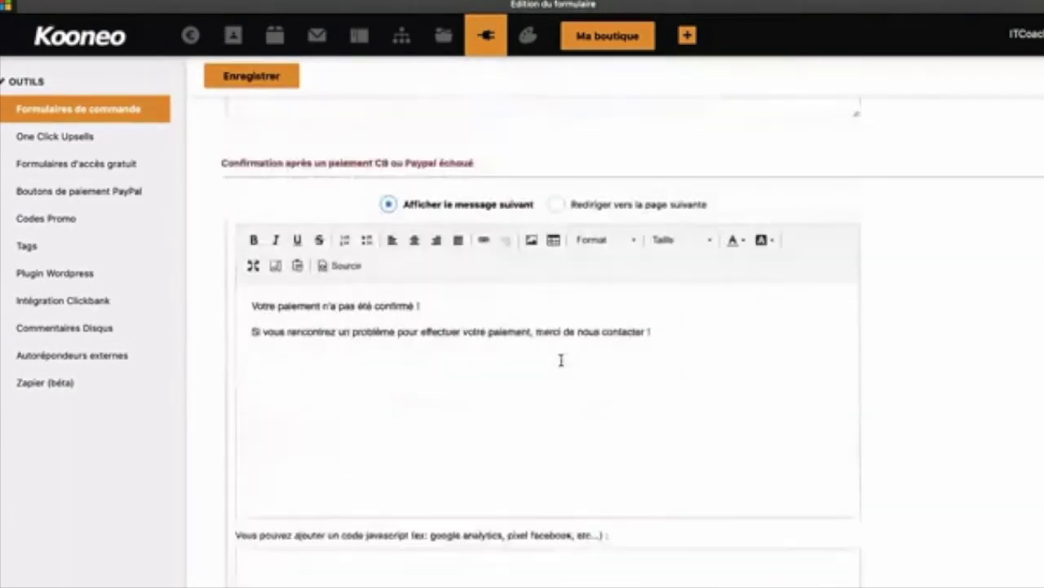
pyautogui.scroll(2, 561, 360)
pyautogui.scroll(10, 561, 360)
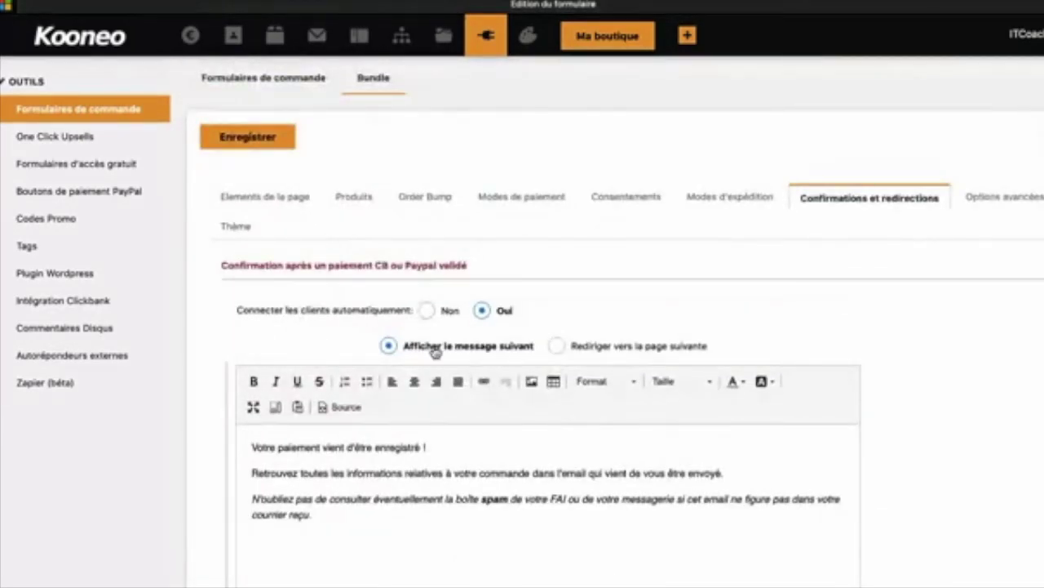
pyautogui.click(995, 203)
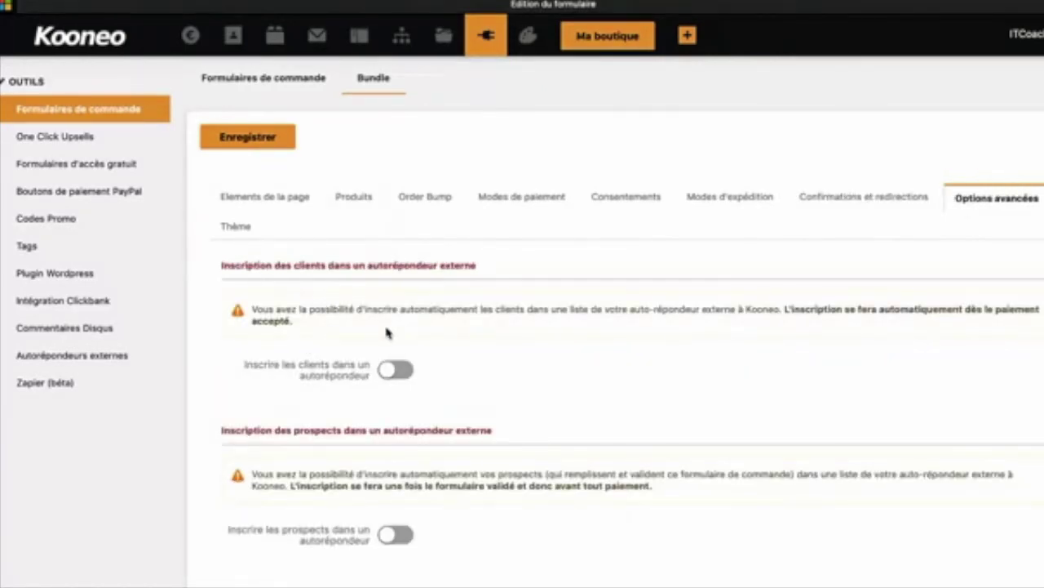
pyautogui.scroll(-2, 388, 333)
pyautogui.scroll(-8, 388, 333)
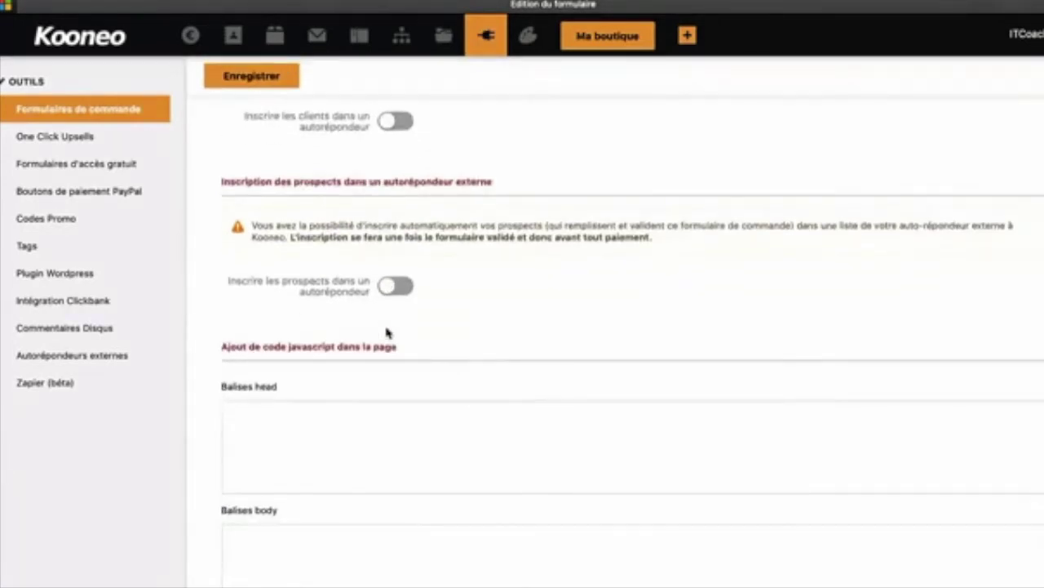
pyautogui.scroll(10, 388, 333)
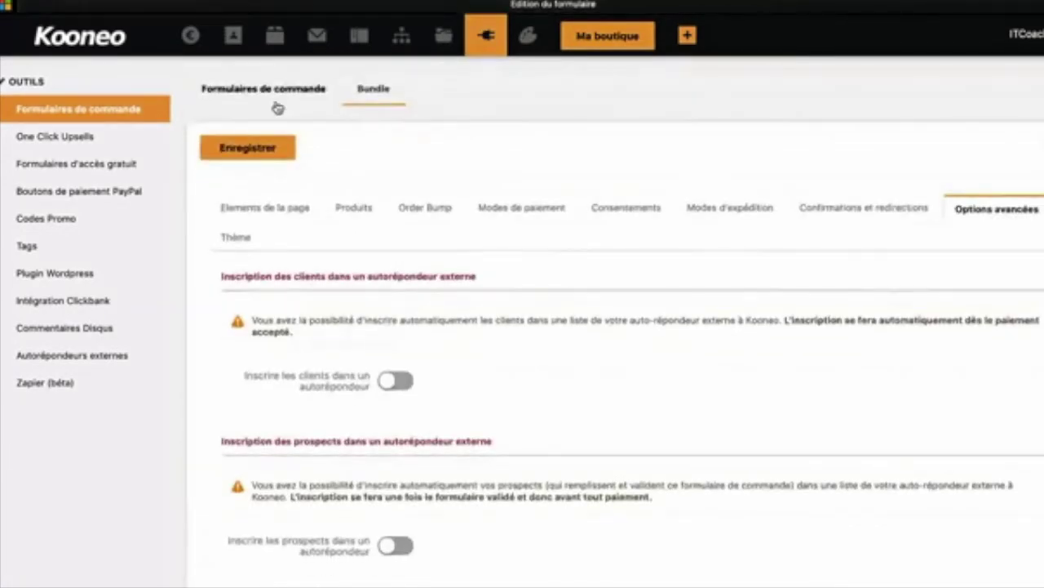
pyautogui.click(261, 147)
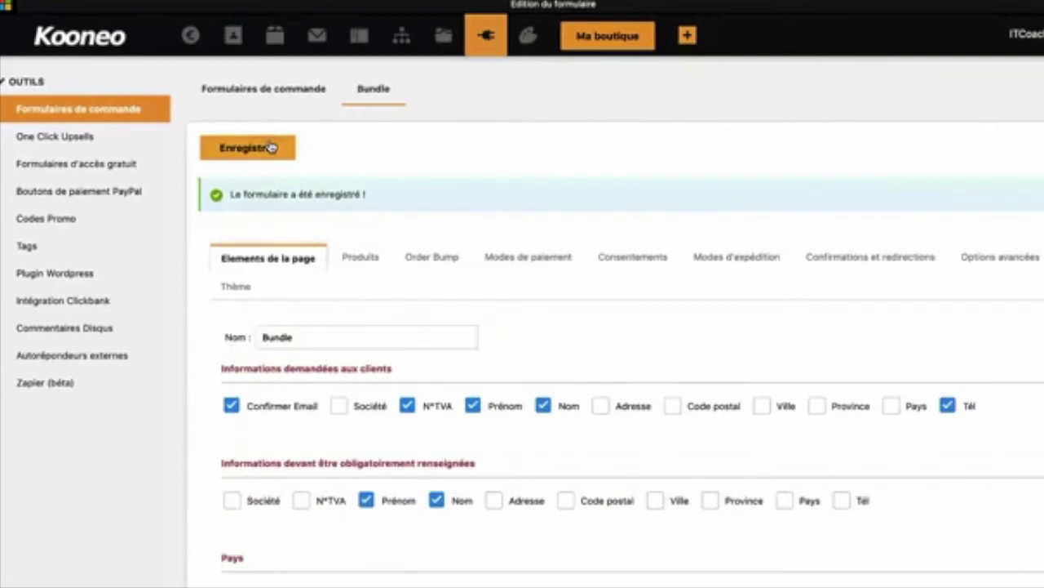
# Preview the Bundle order form from the order contents to the payment methods, and return to the form editor
pyautogui.click(1034, 168)
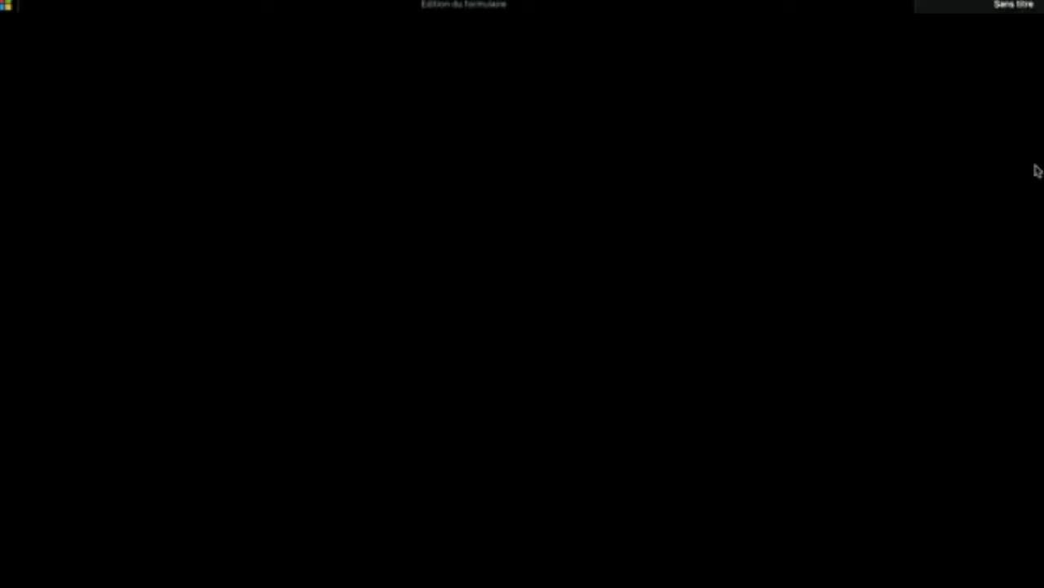
pyautogui.scroll(-3, 637, 245)
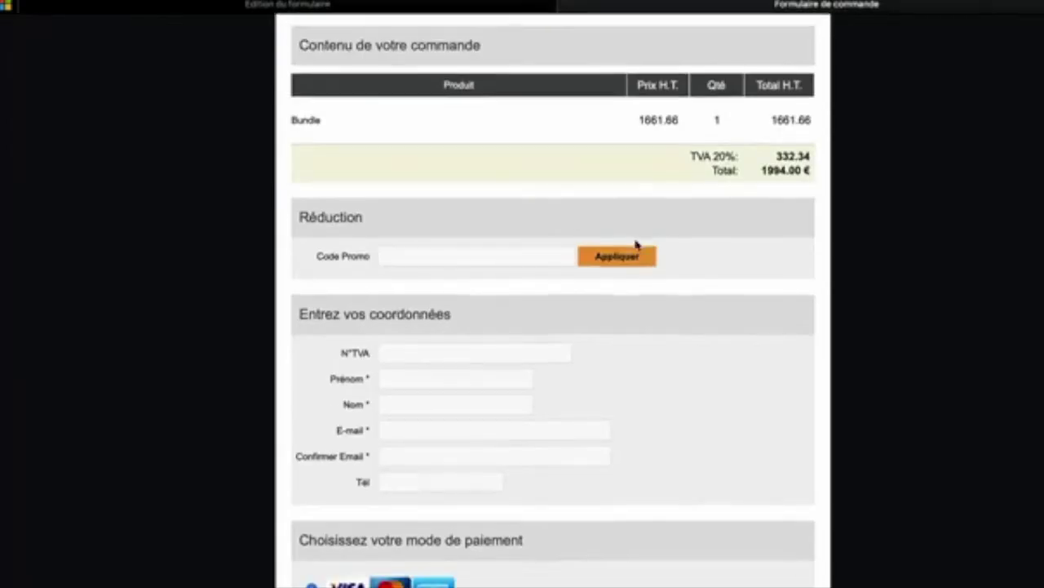
pyautogui.scroll(-5, 636, 245)
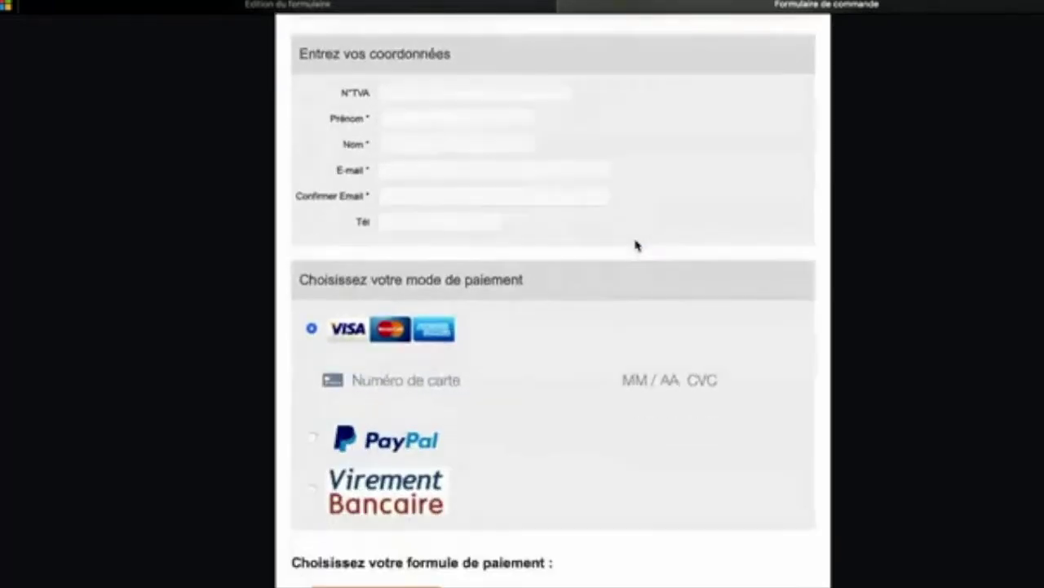
pyautogui.scroll(8, 560, 236)
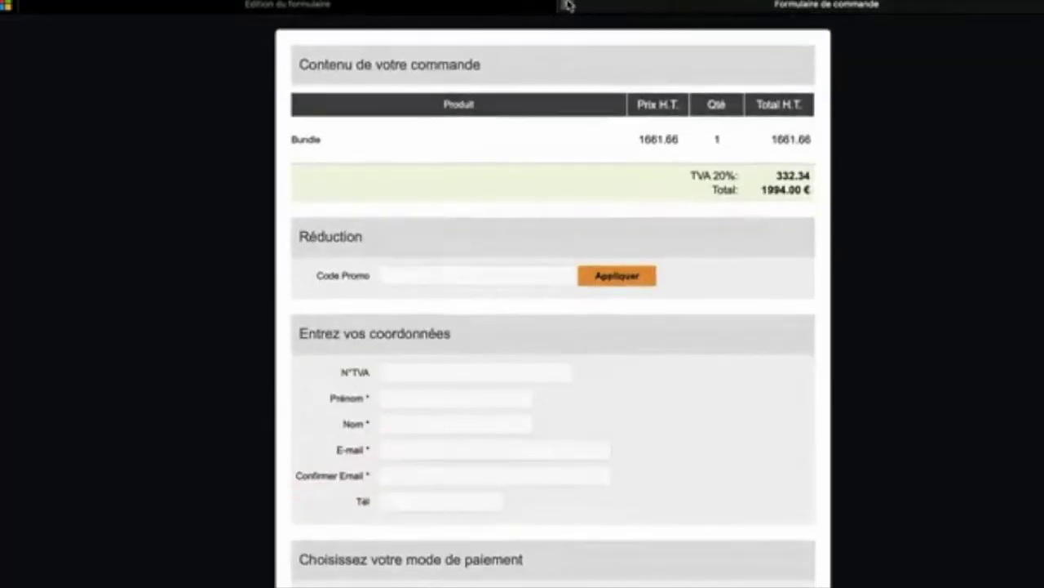
pyautogui.click(567, 5)
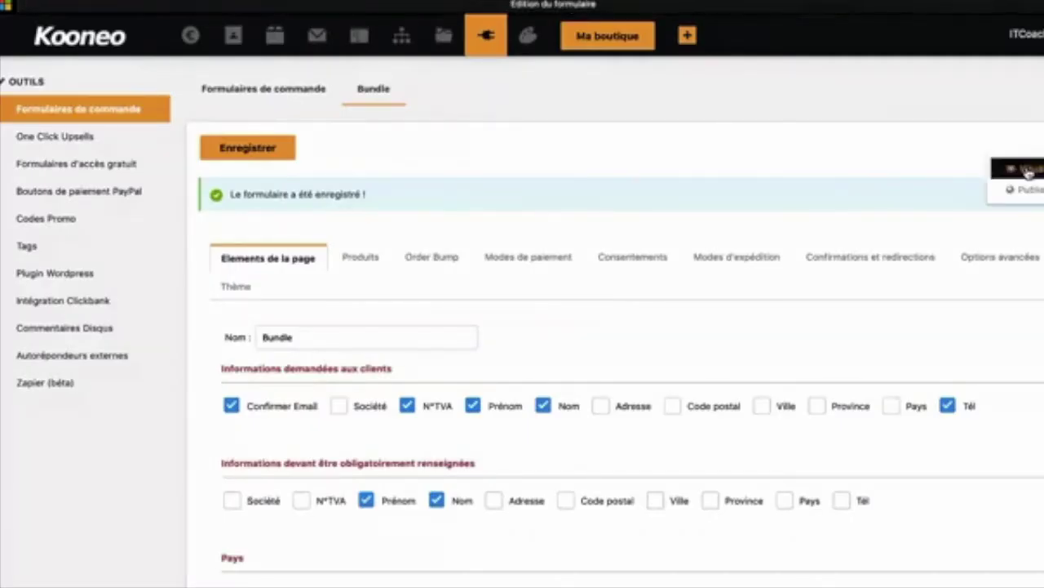
# Show the Bundle form's direct publication link, select it, and return to the list of order forms
pyautogui.click(1024, 190)
pyautogui.moveTo(334, 369); pyautogui.dragTo(690, 365)
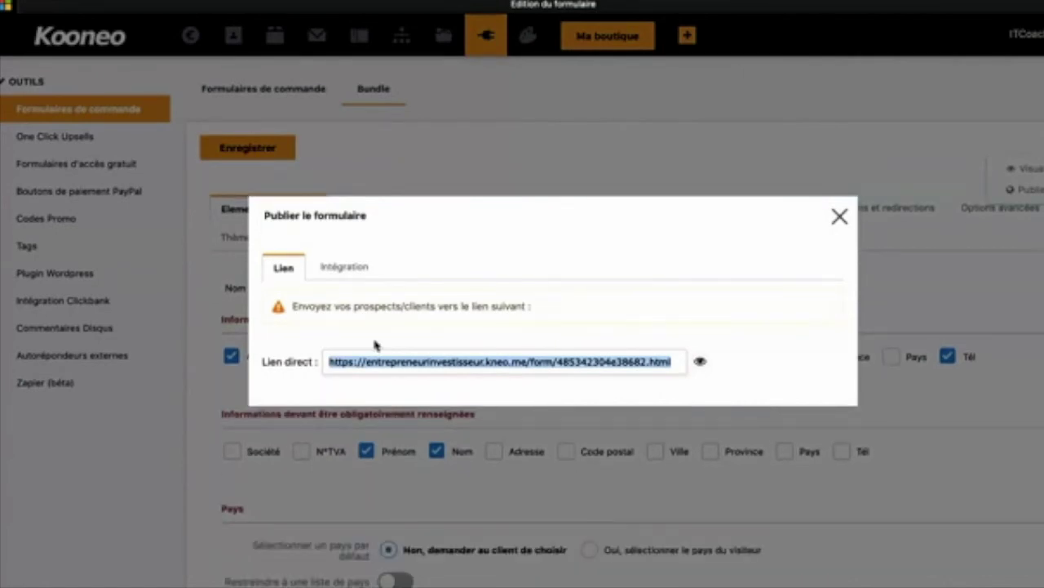
pyautogui.click(841, 216)
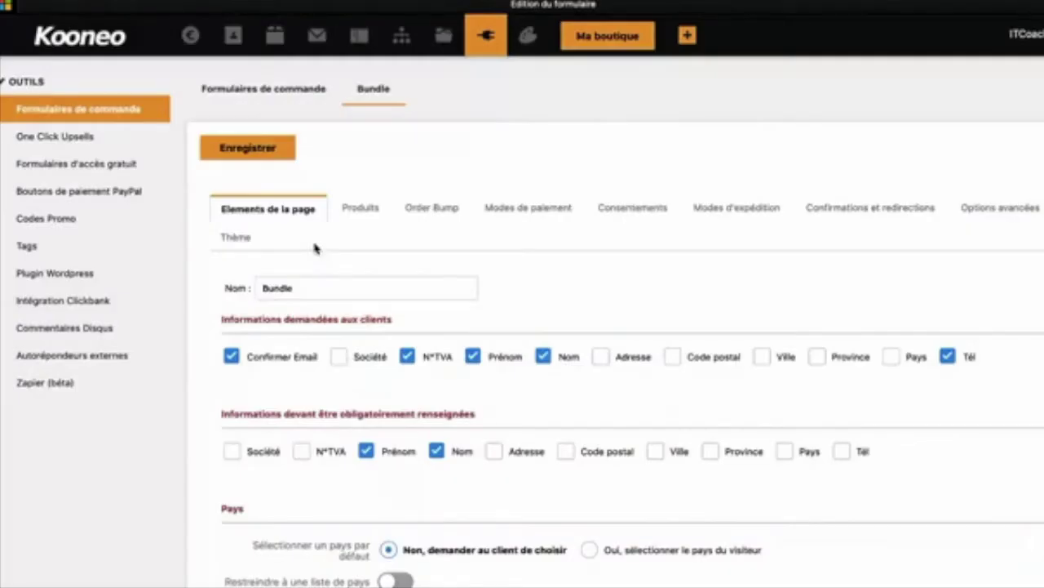
pyautogui.click(275, 90)
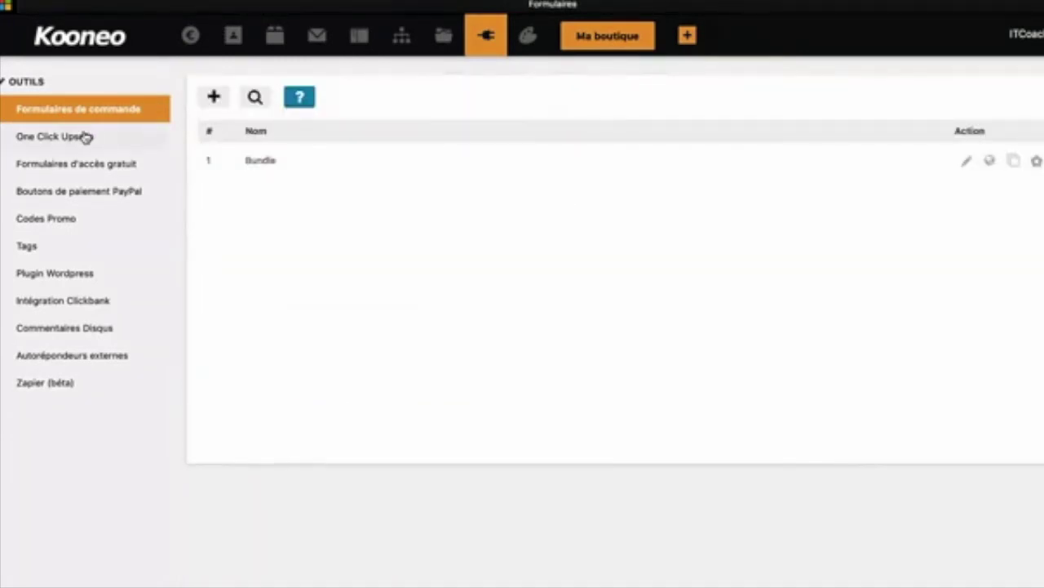
# Open "Nouvel upsell" in the One Click Upsells and examine its ordered product and upsell step settings
pyautogui.click(147, 136)
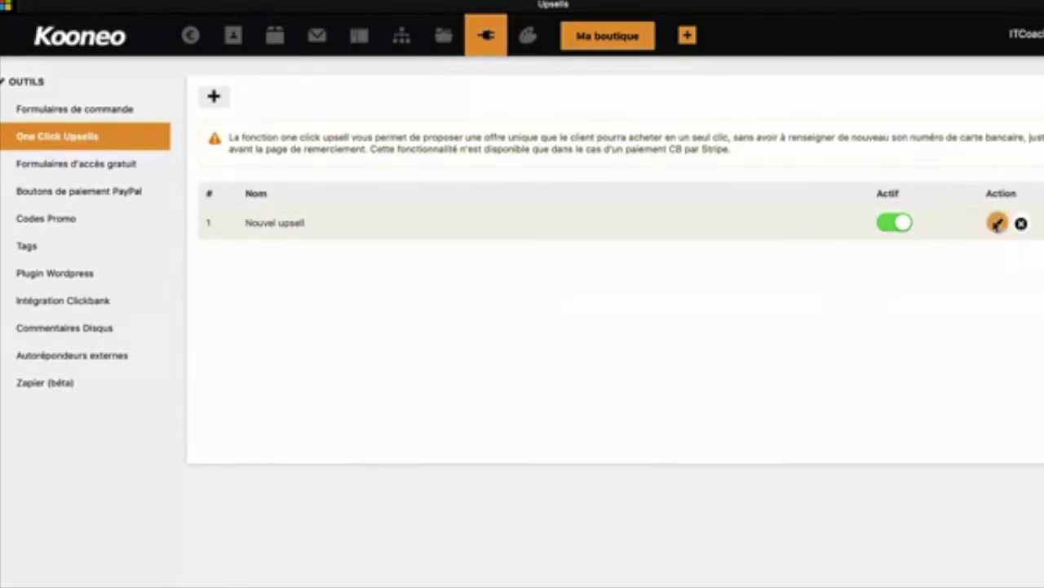
pyautogui.click(996, 223)
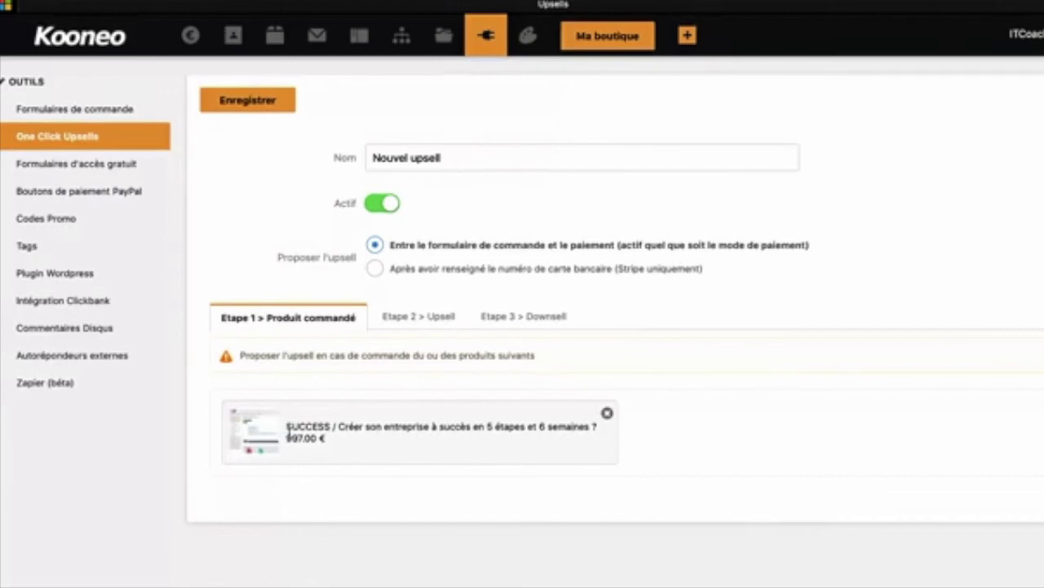
pyautogui.click(417, 318)
pyautogui.scroll(-5, 474, 391)
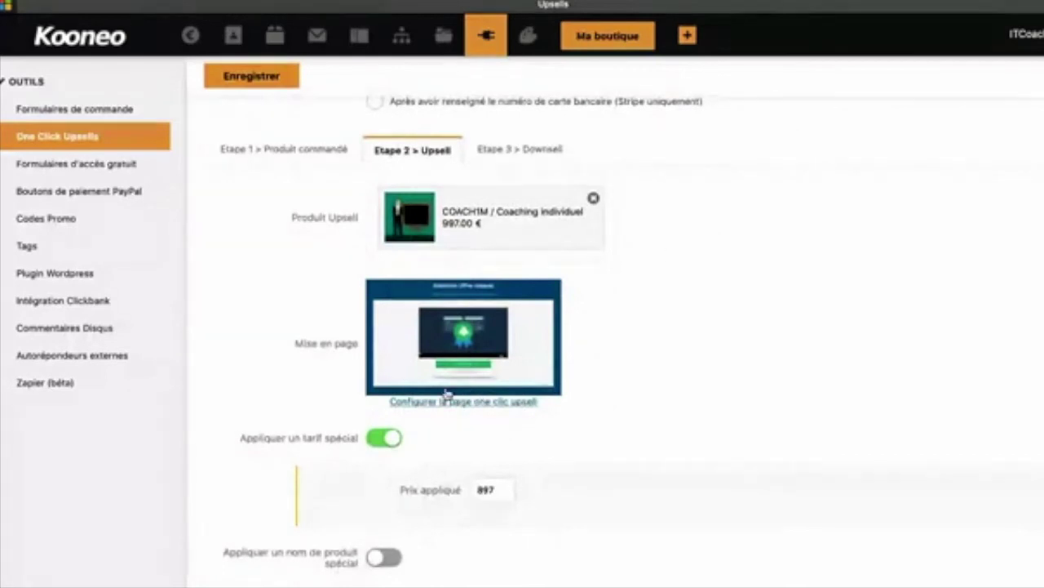
# Open the one click upsell page layout and look over its headline, video and offer blocks
pyautogui.click(445, 402)
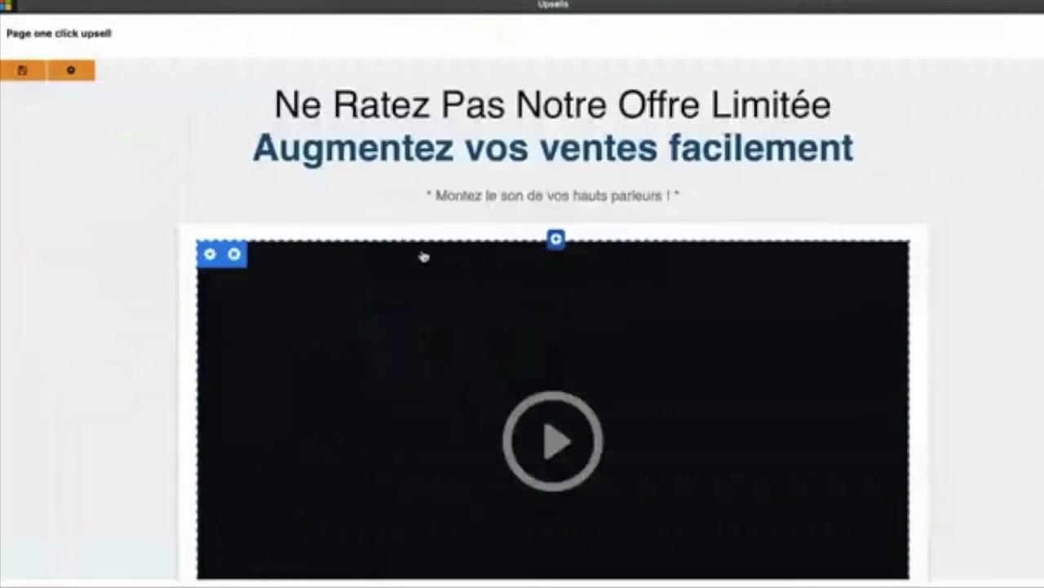
pyautogui.scroll(-5, 423, 256)
pyautogui.scroll(2, 422, 254)
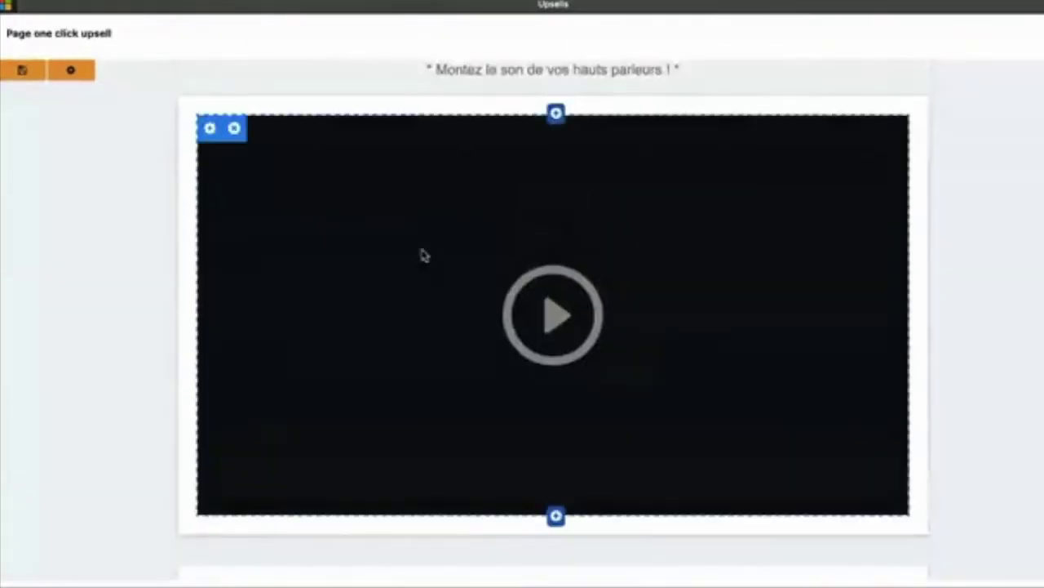
pyautogui.scroll(2, 324, 182)
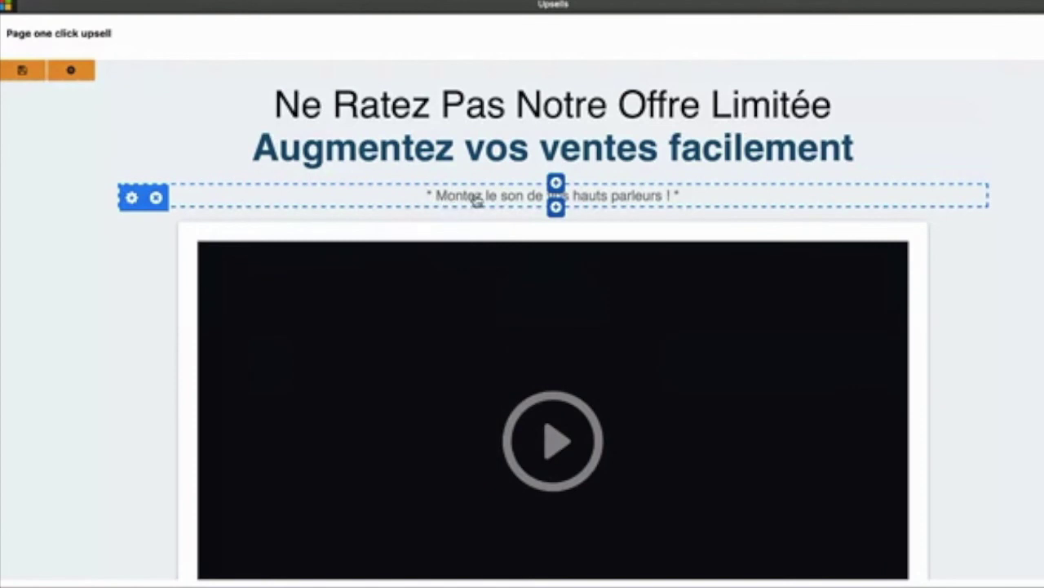
pyautogui.scroll(-3, 458, 219)
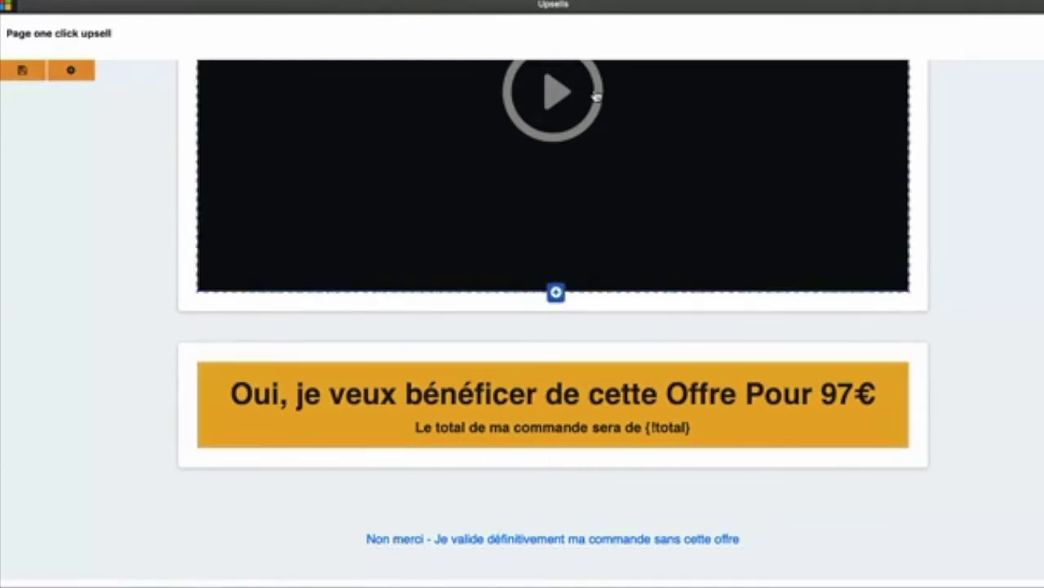
pyautogui.scroll(5, 594, 97)
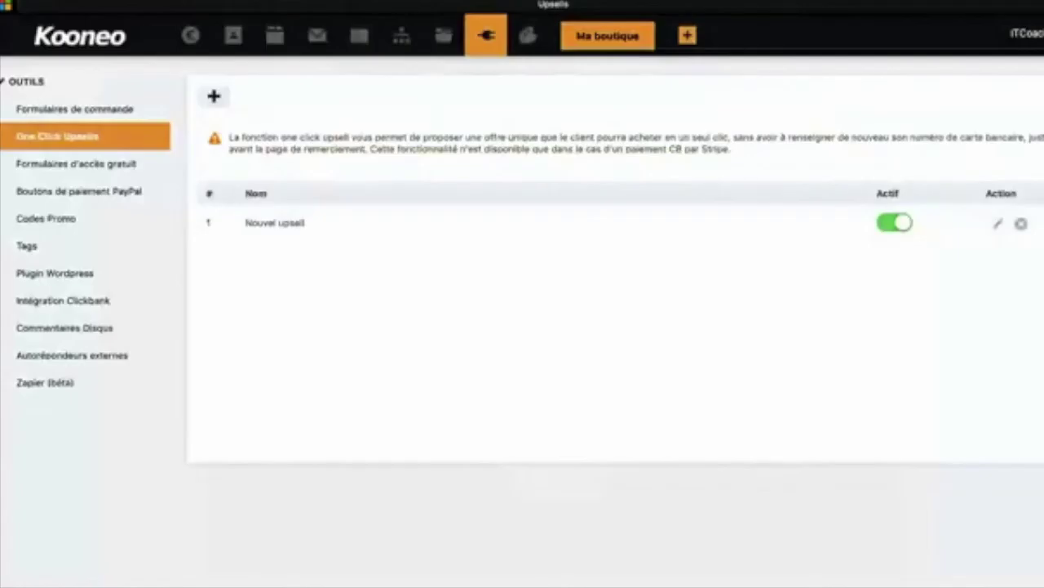
# Reopen "Nouvel upsell" and check the special price and special product name options of its upsell step
pyautogui.click(992, 223)
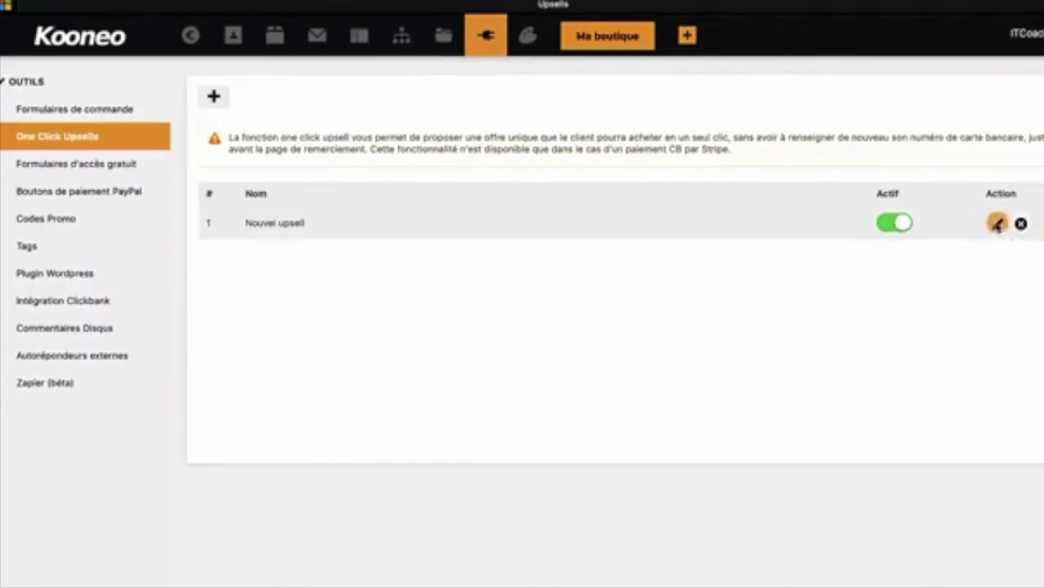
pyautogui.click(441, 318)
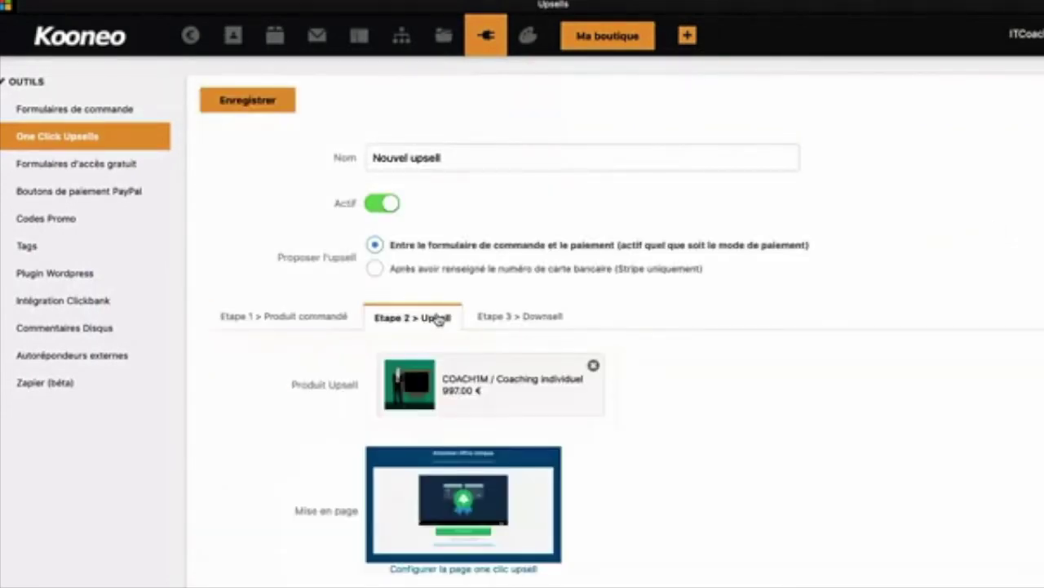
pyautogui.scroll(-3, 438, 319)
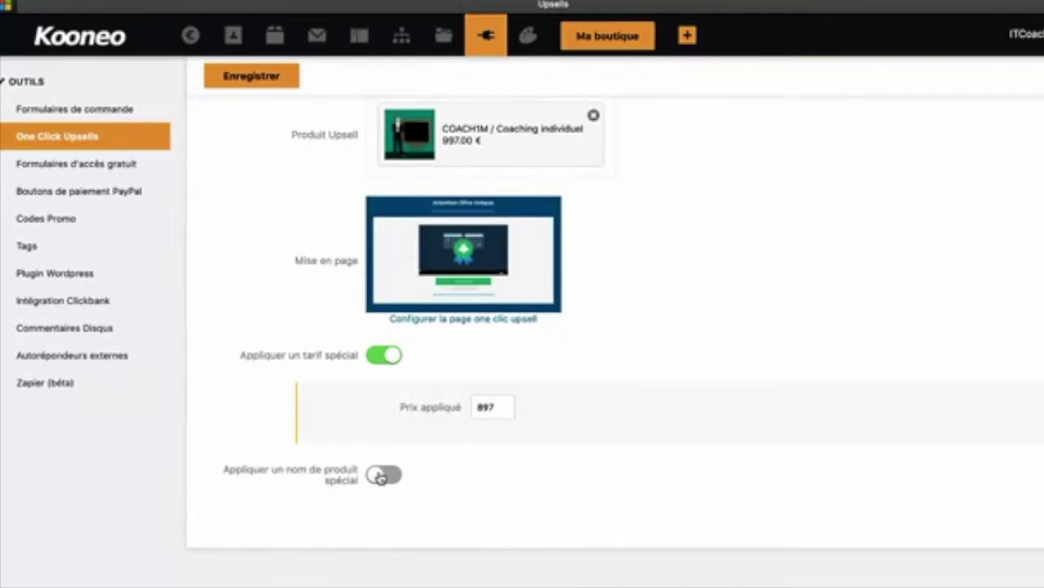
pyautogui.scroll(2, 417, 226)
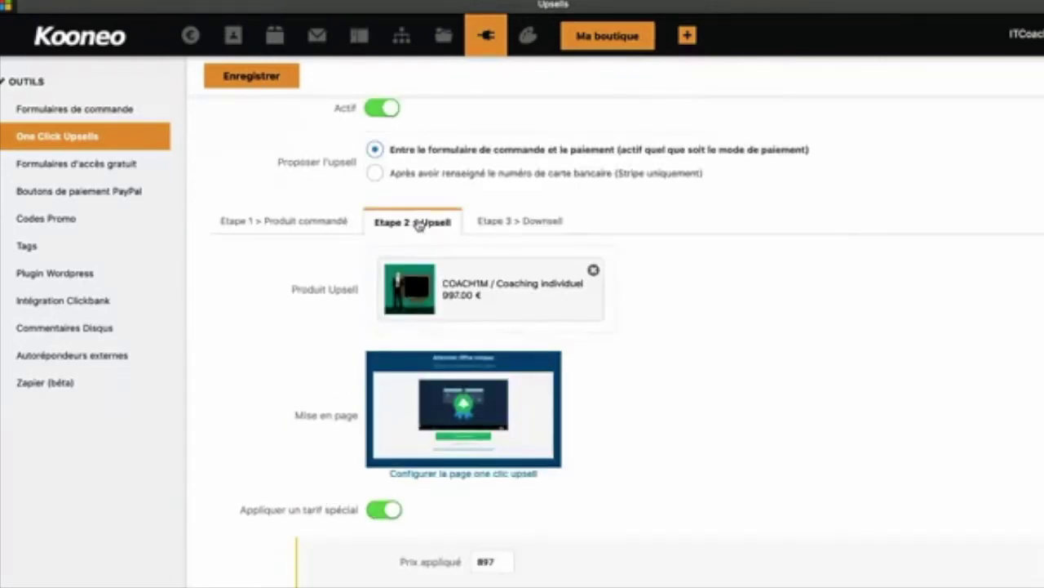
# Examine the upsell's downsell step, including its product, page layout and special price
pyautogui.click(494, 224)
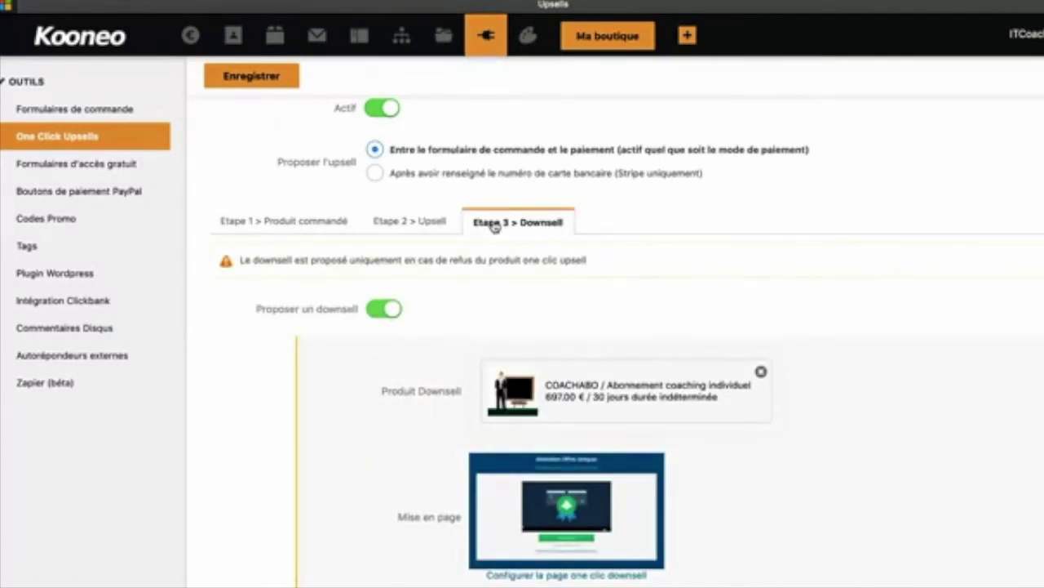
pyautogui.scroll(-3, 494, 226)
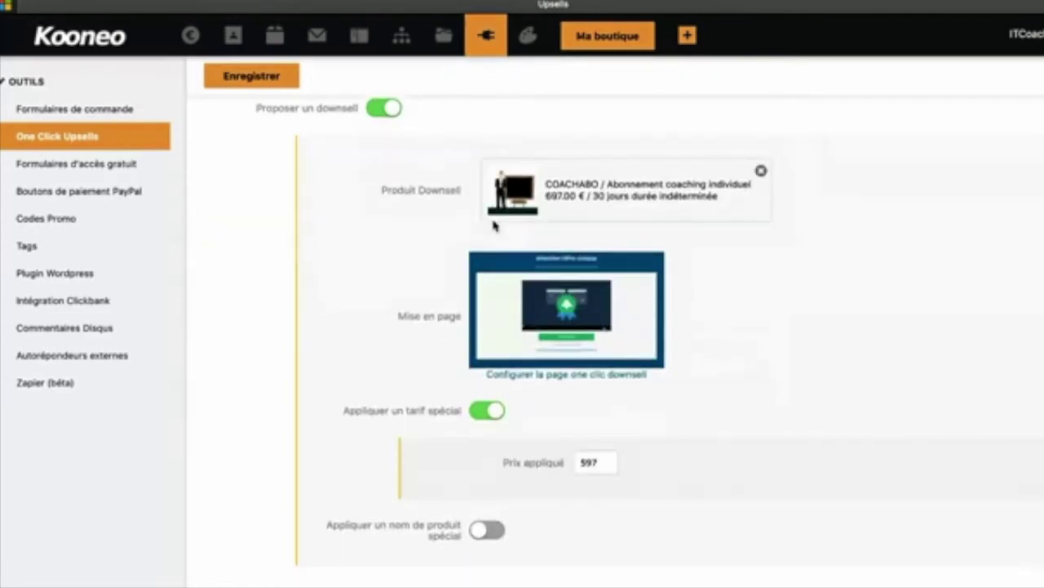
pyautogui.scroll(-1, 467, 328)
pyautogui.doubleClick(589, 382)
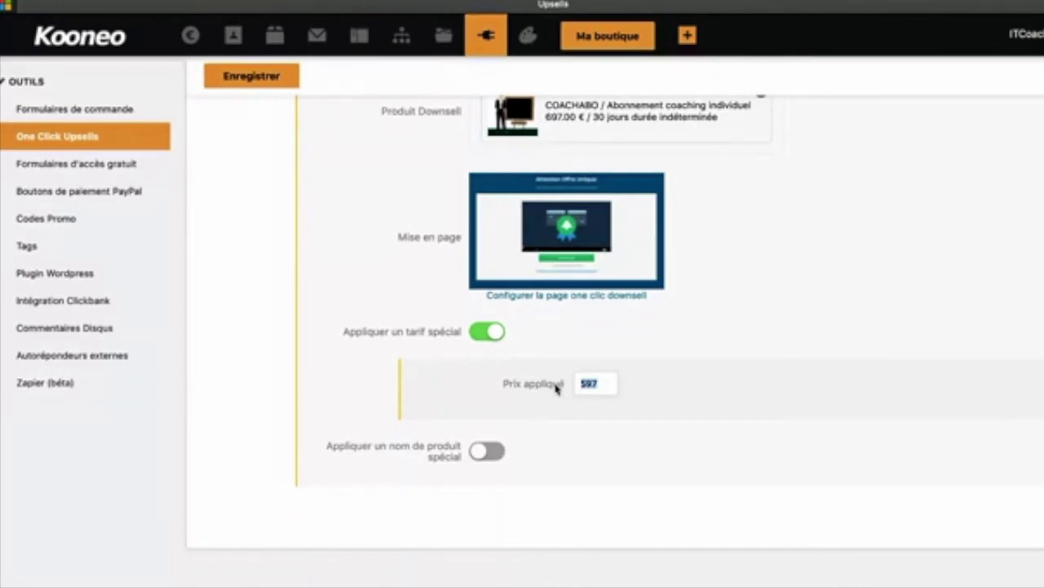
# Turn the downsell's special price off and back on, and save the upsell
pyautogui.click(480, 335)
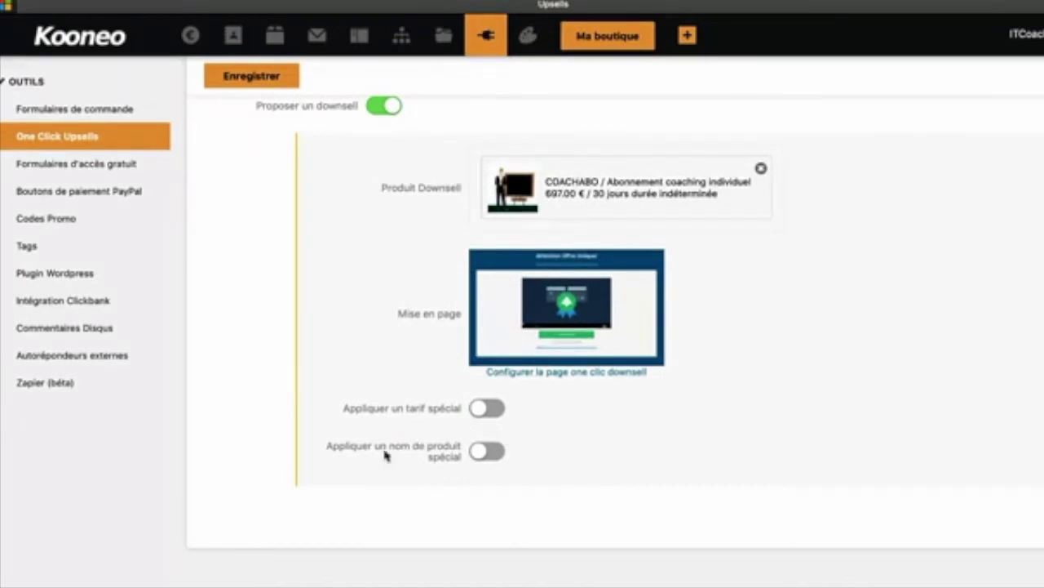
pyautogui.click(488, 408)
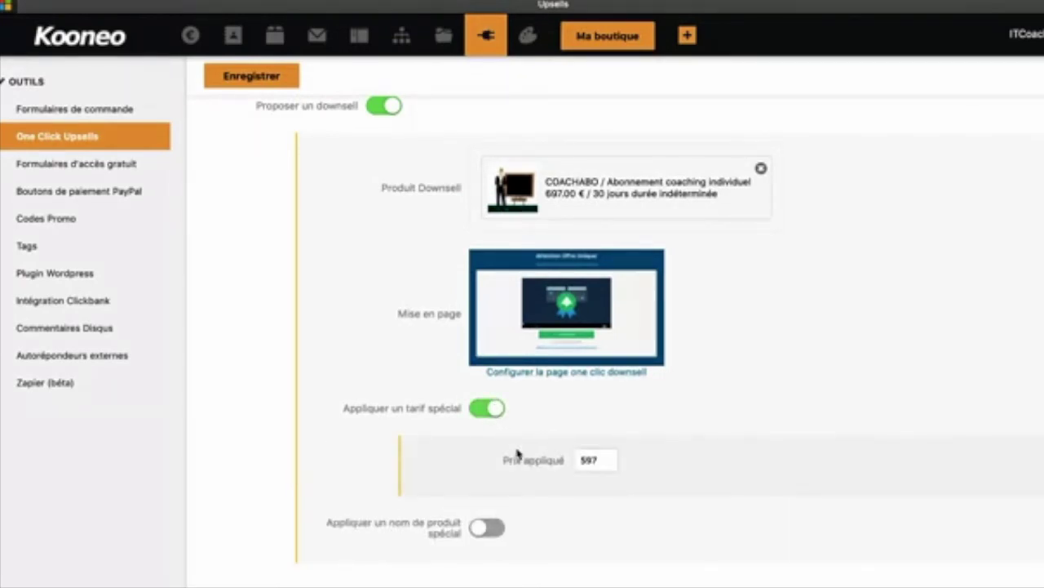
pyautogui.scroll(-2, 519, 451)
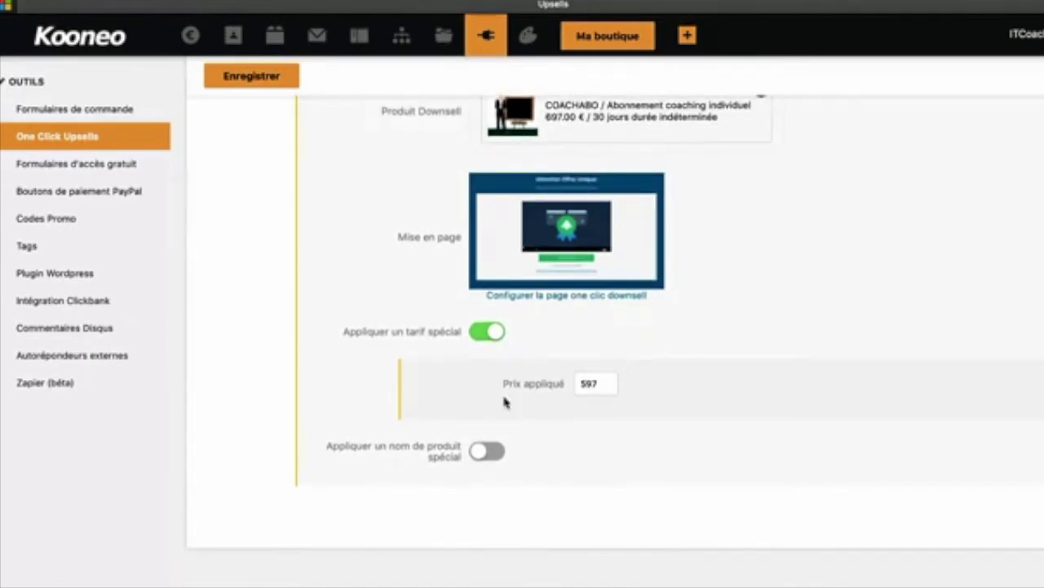
pyautogui.scroll(10, 502, 400)
pyautogui.click(277, 103)
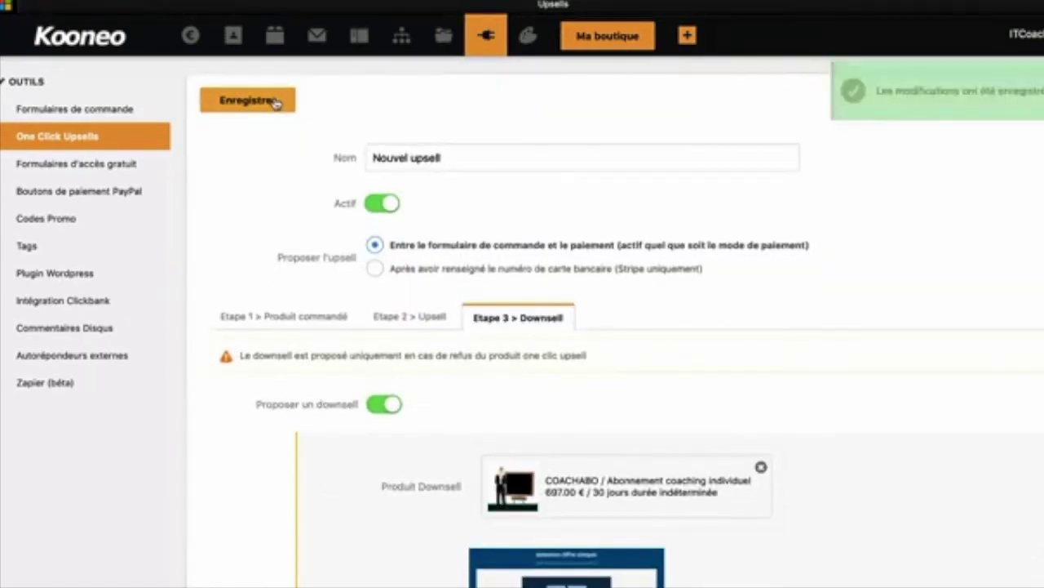
# Return to the list of upsells and open the free access forms section
pyautogui.click(96, 136)
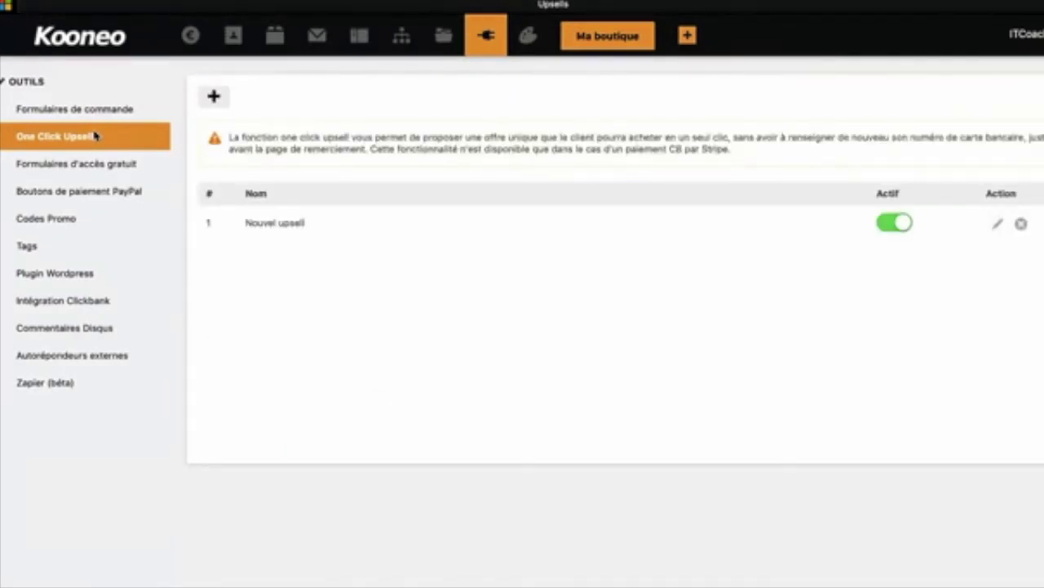
pyautogui.click(92, 165)
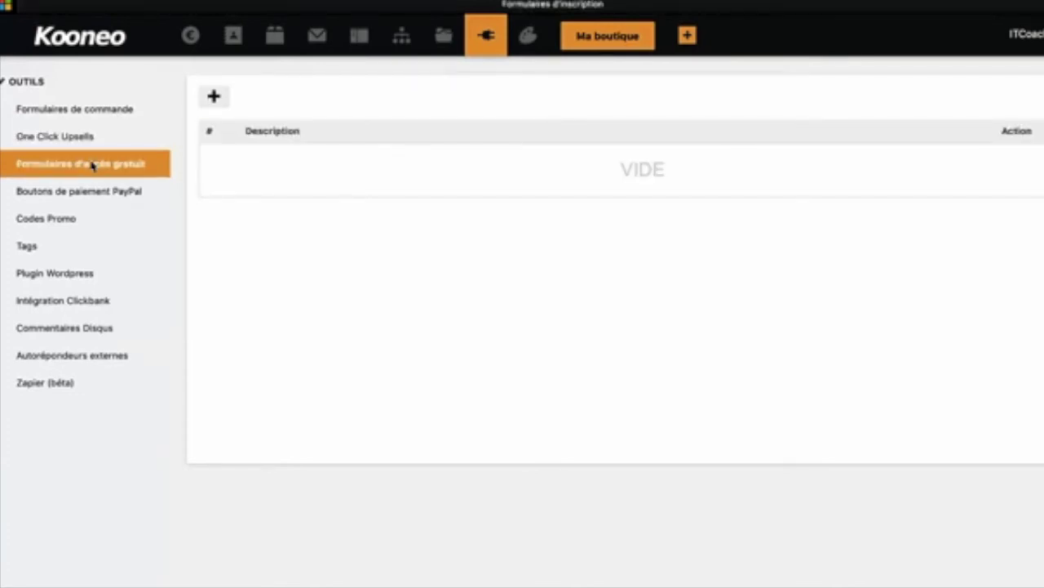
# Check the naming option for a new free access form, and open the PayPal payment buttons section
pyautogui.click(214, 98)
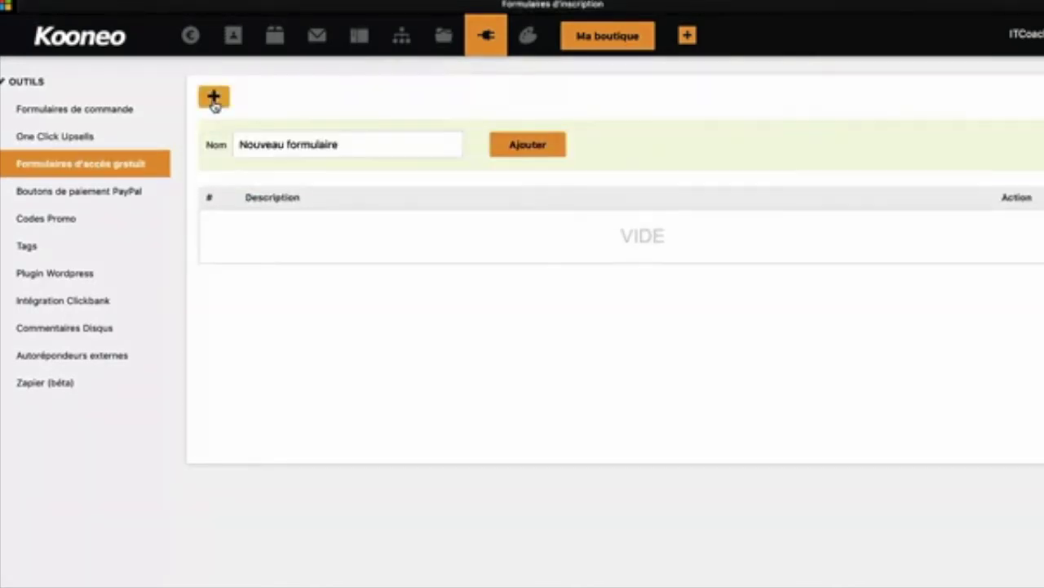
pyautogui.moveTo(364, 144); pyautogui.dragTo(204, 144)
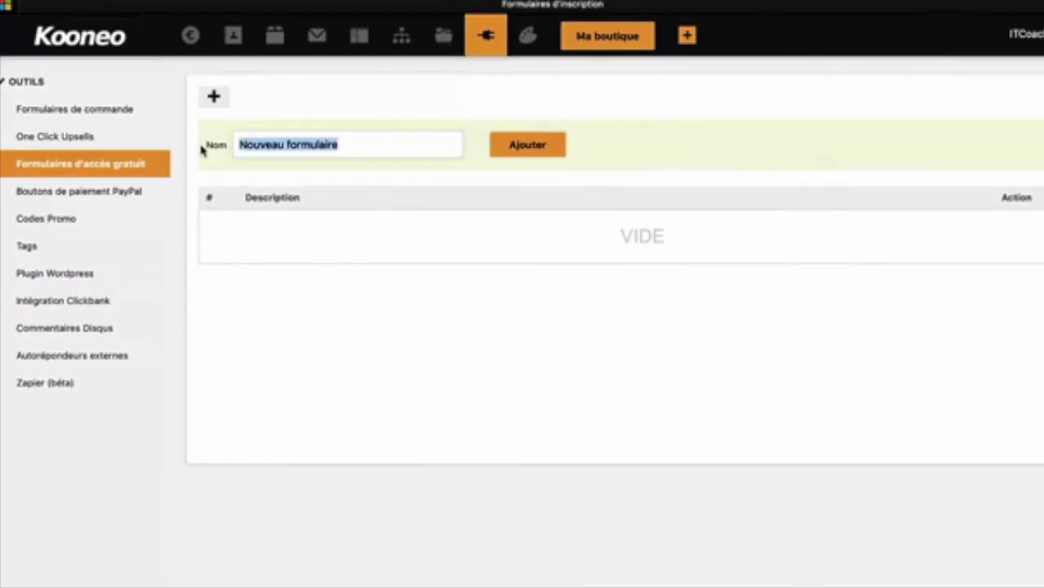
pyautogui.click(125, 192)
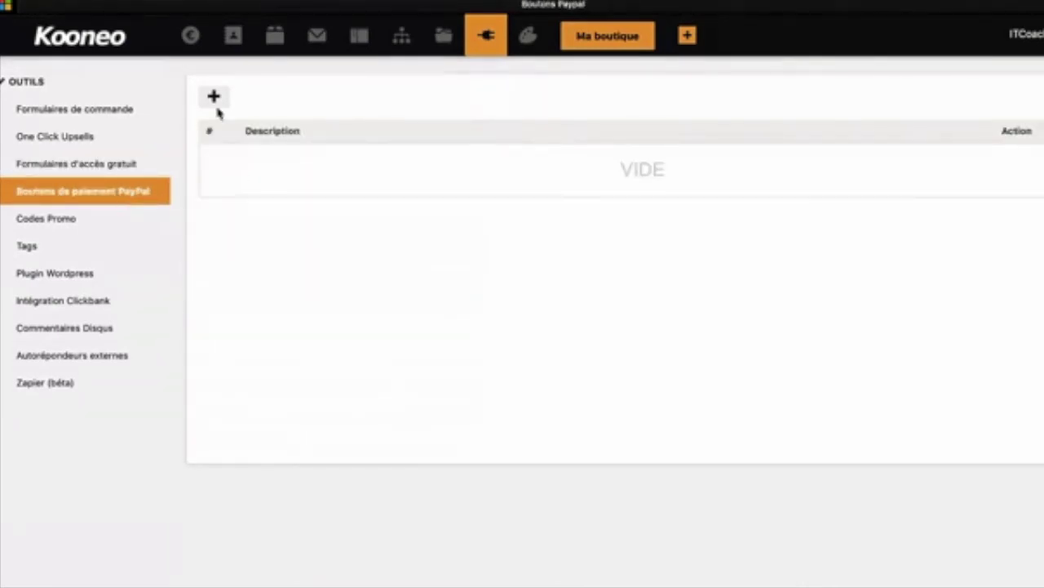
# Add a PayPal payment button named "Paypal"
pyautogui.click(214, 97)
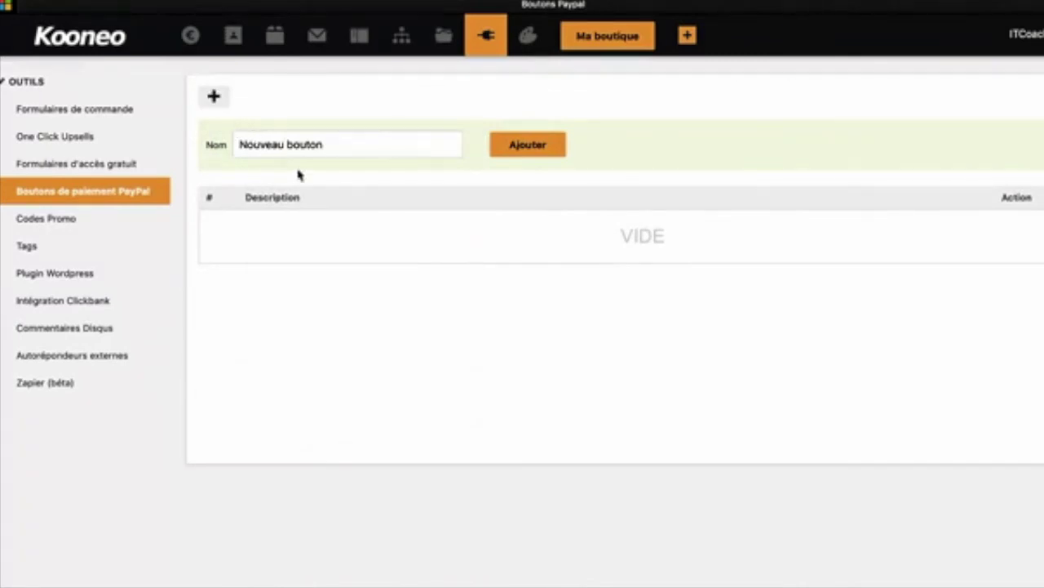
pyautogui.moveTo(345, 140); pyautogui.dragTo(160, 144)
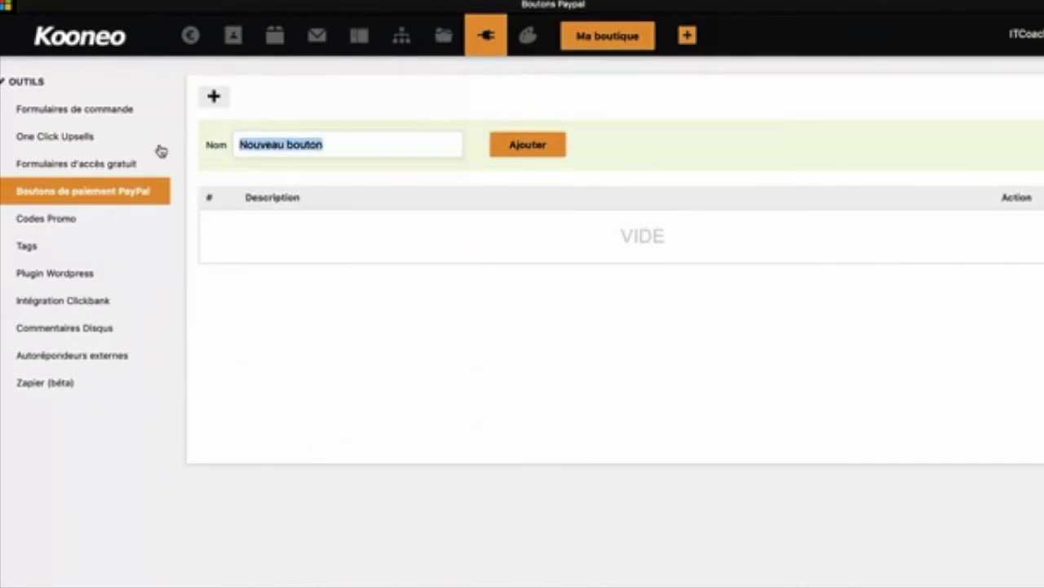
pyautogui.write('Paypal')
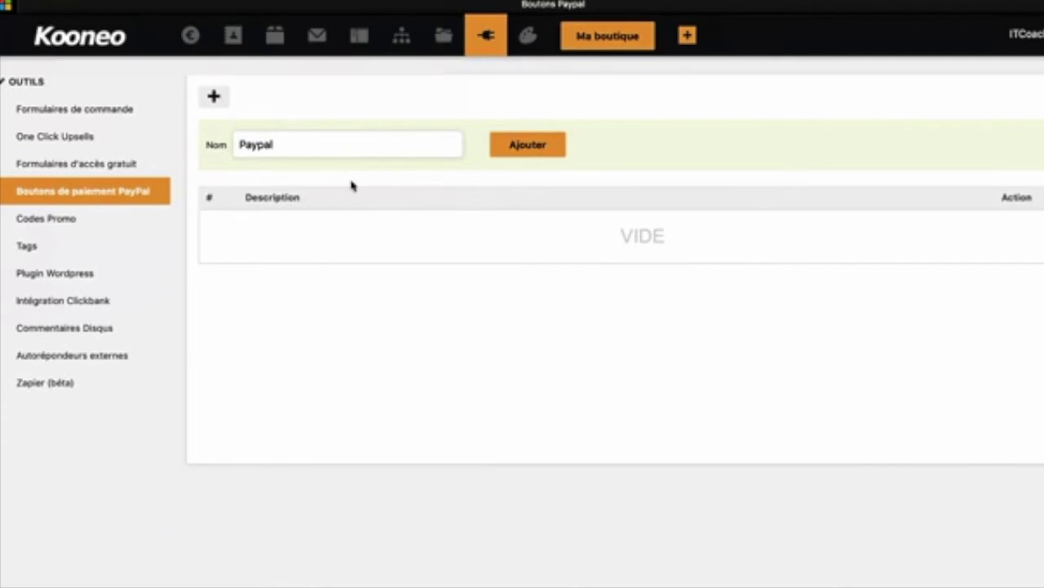
pyautogui.click(527, 145)
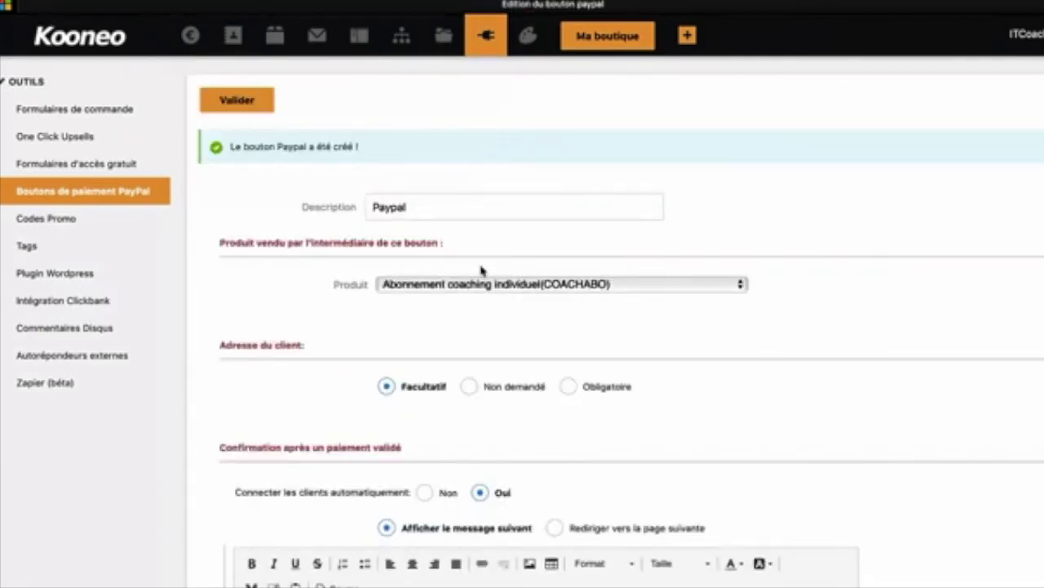
# Look over the PayPal button's settings and set its product to "Créer son entreprise à succès en 5 étapes et 6 semaines ?(SUCCESS)"
pyautogui.scroll(-5, 480, 266)
pyautogui.scroll(2, 481, 266)
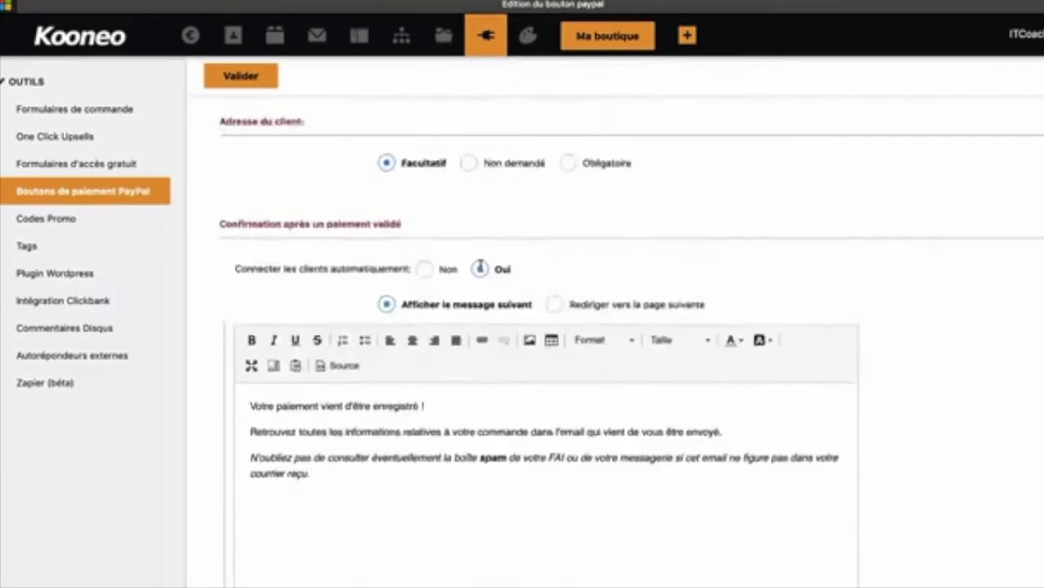
pyautogui.scroll(3, 481, 270)
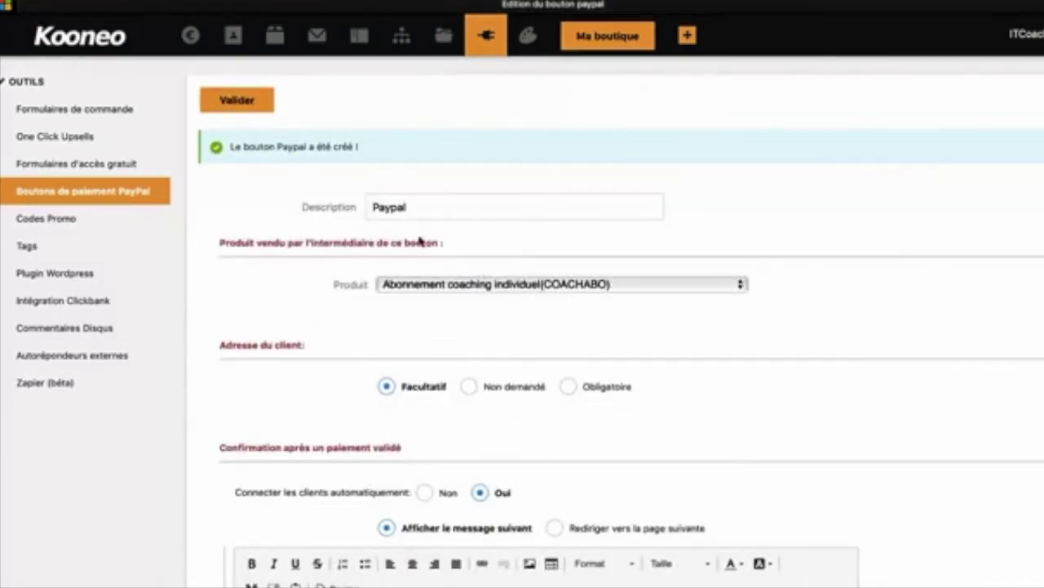
pyautogui.click(387, 323)
# Review the button's confirmation messages for validated and failed payments, and save the button
pyautogui.scroll(-3, 387, 324)
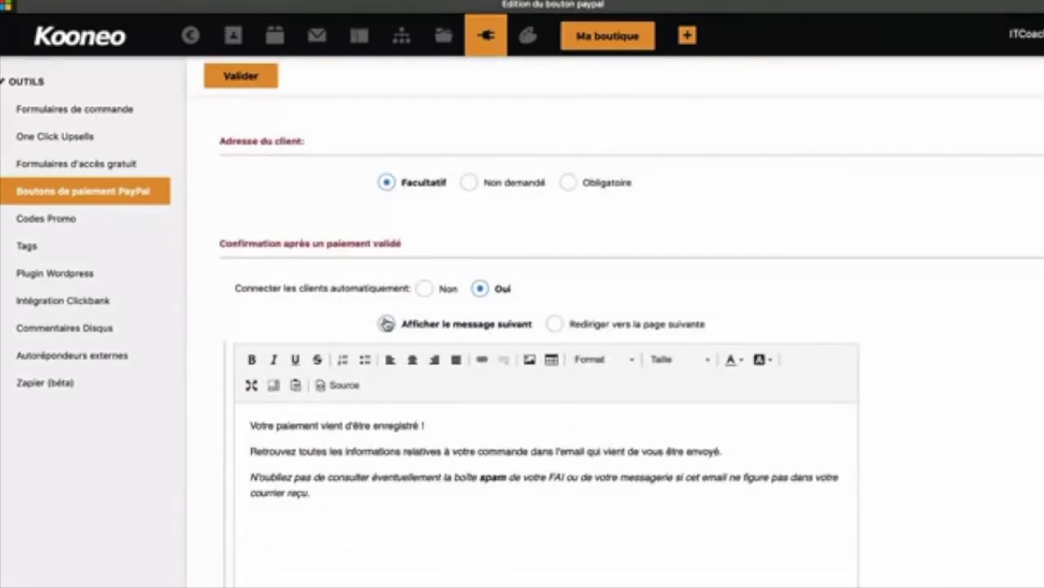
pyautogui.scroll(-10, 387, 323)
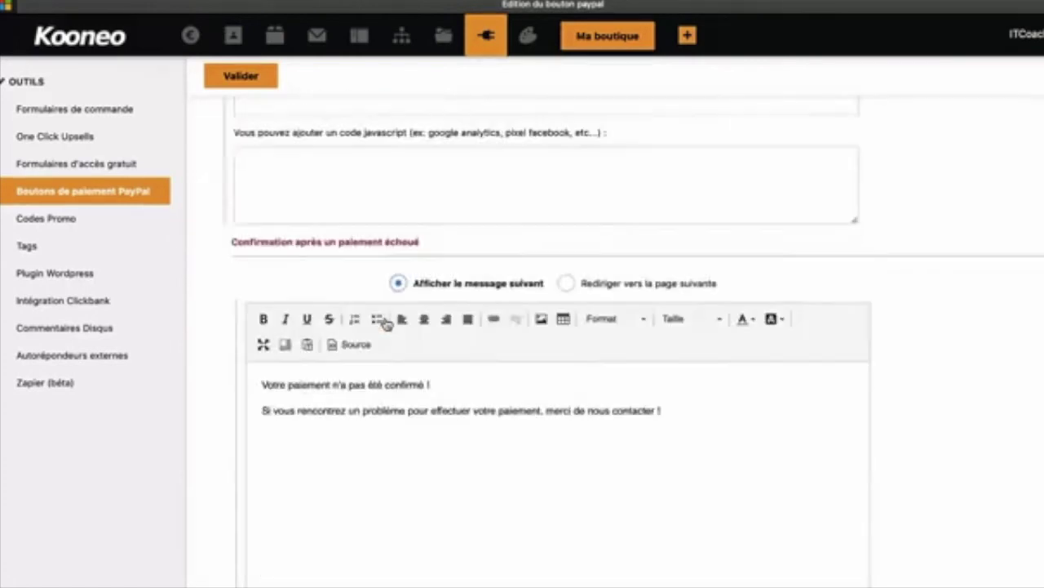
pyautogui.scroll(-2, 387, 324)
pyautogui.scroll(5, 386, 324)
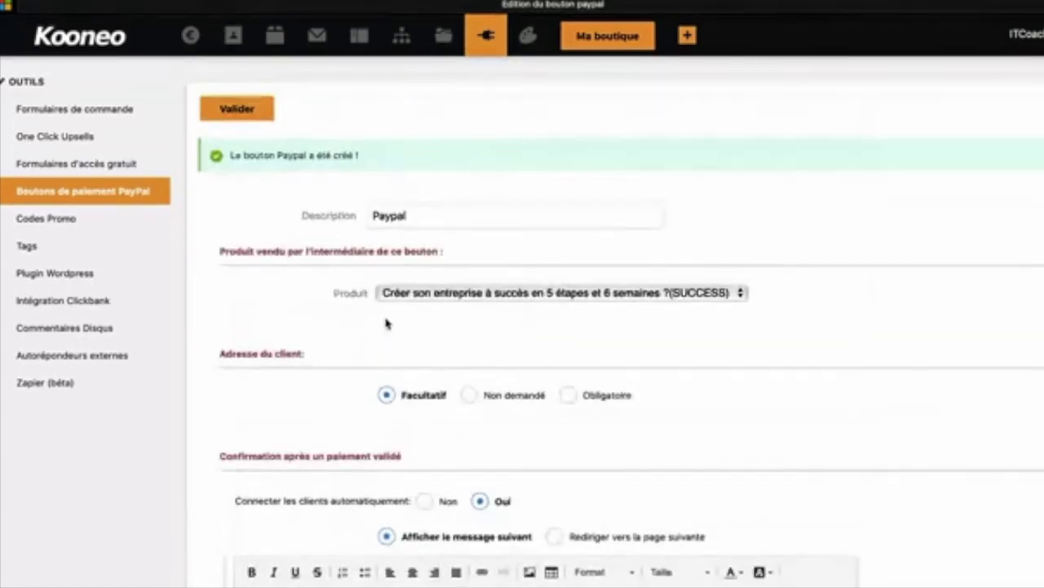
pyautogui.click(246, 100)
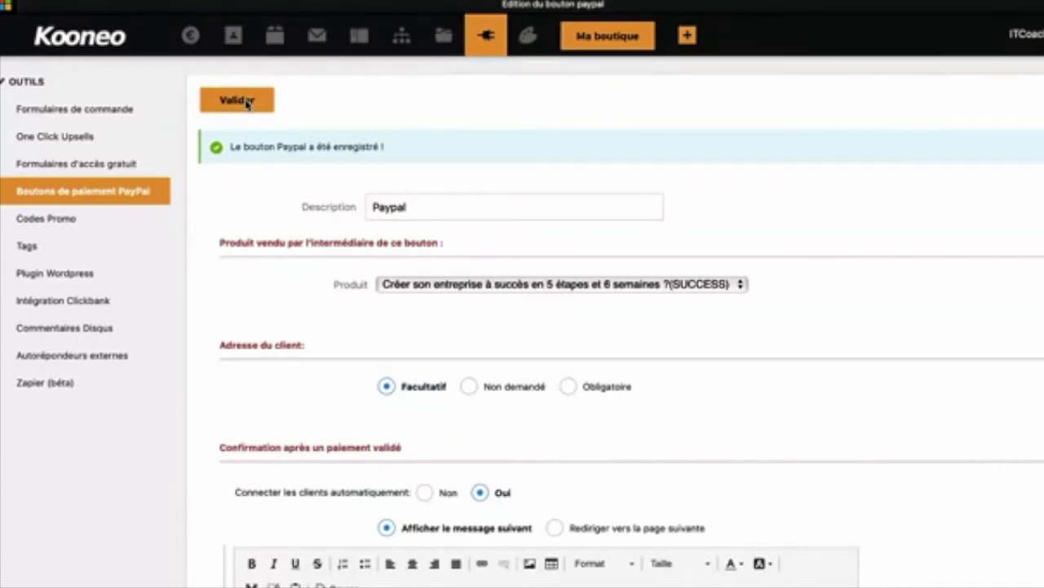
# Start a new promo code, enter "vive kooneo" as its code, and replace that with an automatically generated code
pyautogui.click(79, 220)
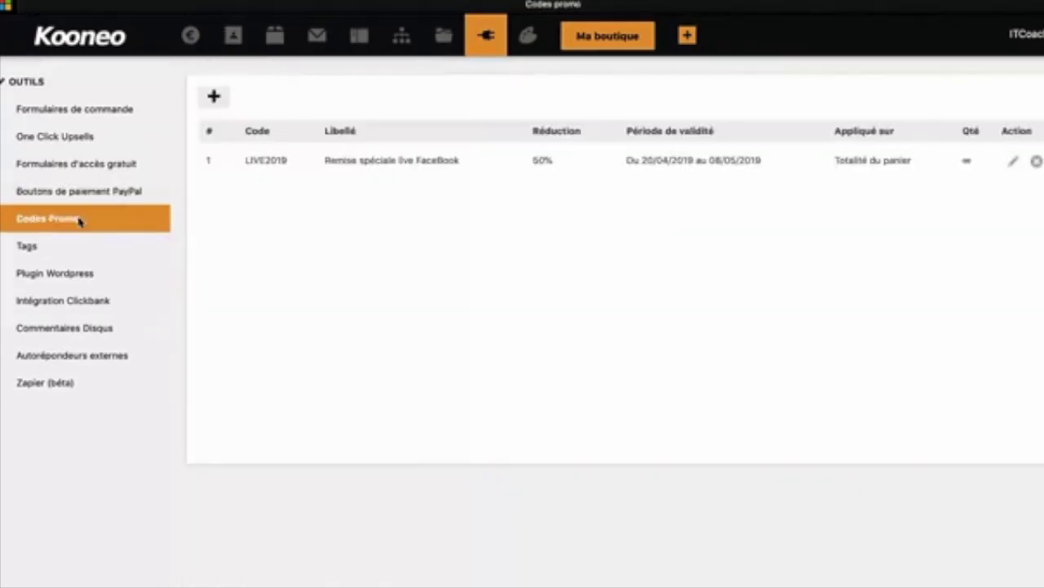
pyautogui.click(214, 98)
pyautogui.click(392, 171)
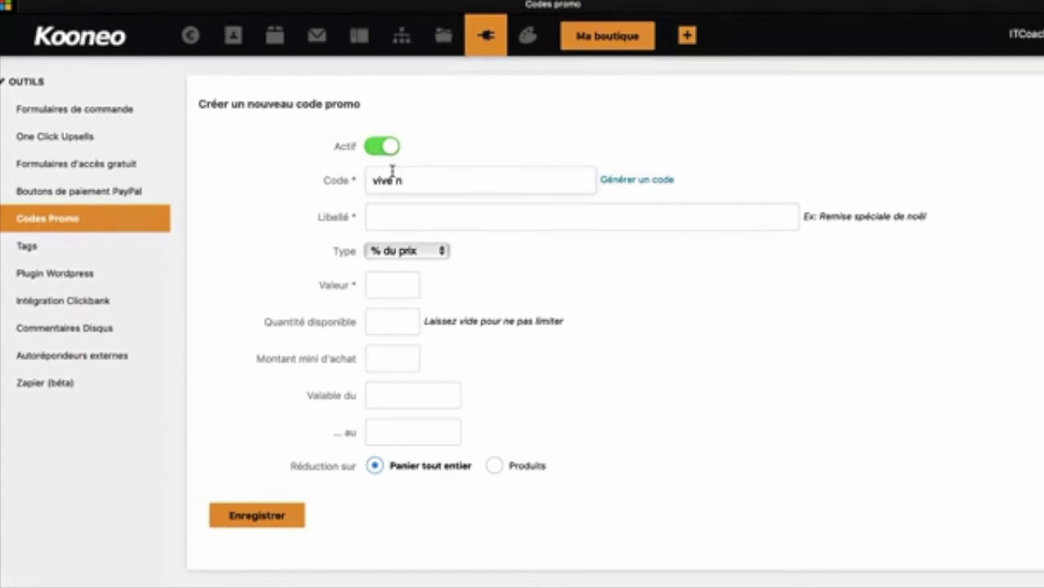
pyautogui.write('vive kooneo')
pyautogui.moveTo(437, 176); pyautogui.dragTo(339, 172)
pyautogui.click(618, 178)
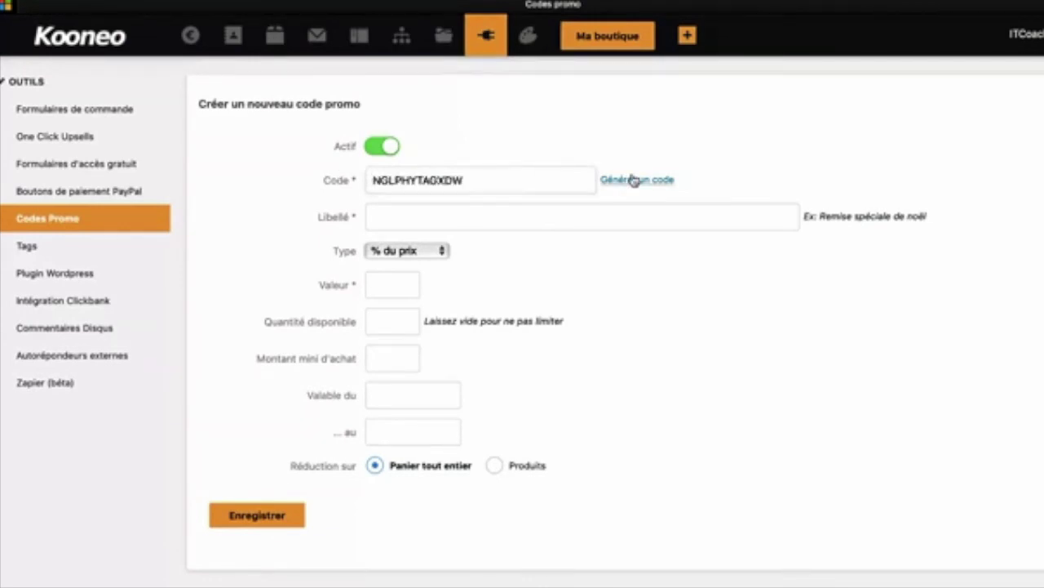
pyautogui.doubleClick(492, 180)
# Label the promo code "vive Kooneo", with a 30 % price reduction, a minimum purchase of 500 and no validity dates
pyautogui.click(431, 216)
pyautogui.write('vive Kooneo')
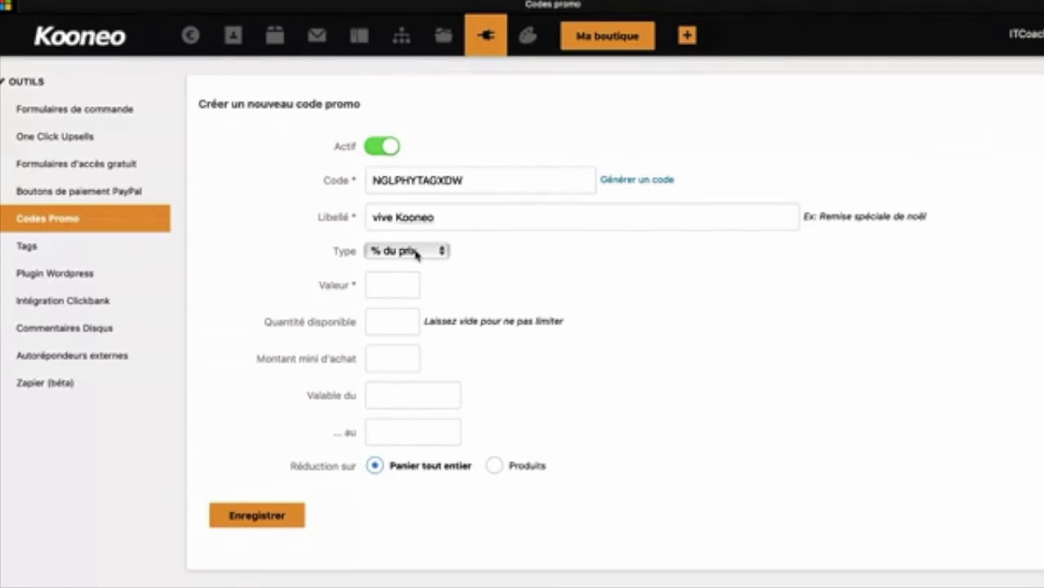
pyautogui.click(385, 311)
pyautogui.moveTo(581, 331); pyautogui.dragTo(423, 323)
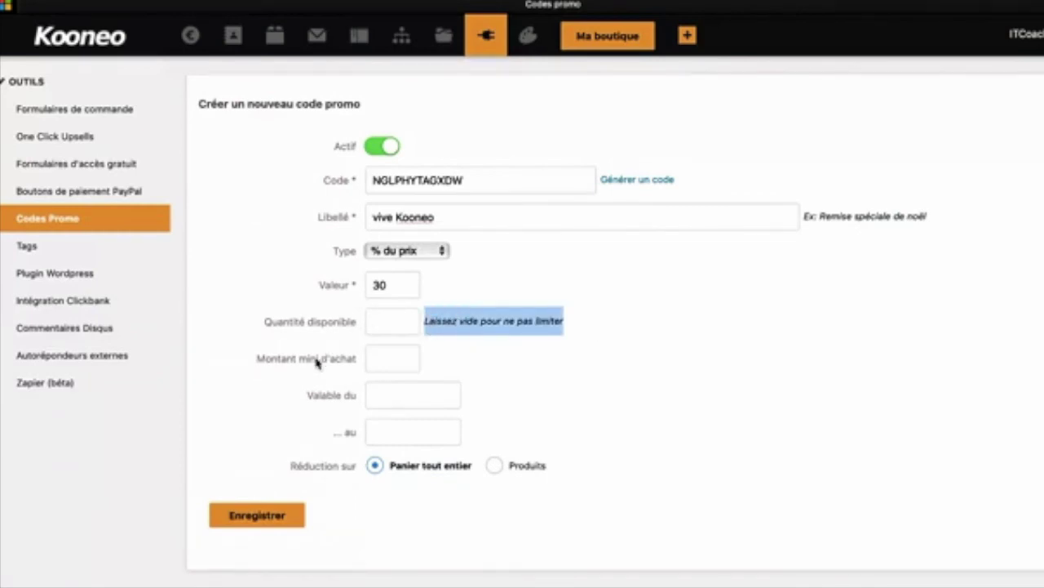
pyautogui.click(384, 354)
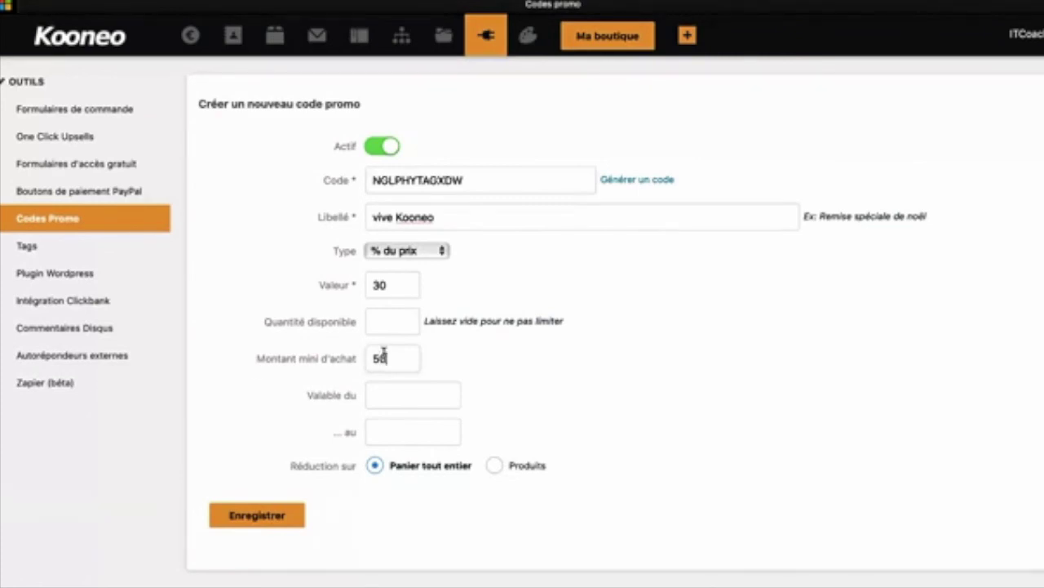
pyautogui.scroll(-2, 431, 392)
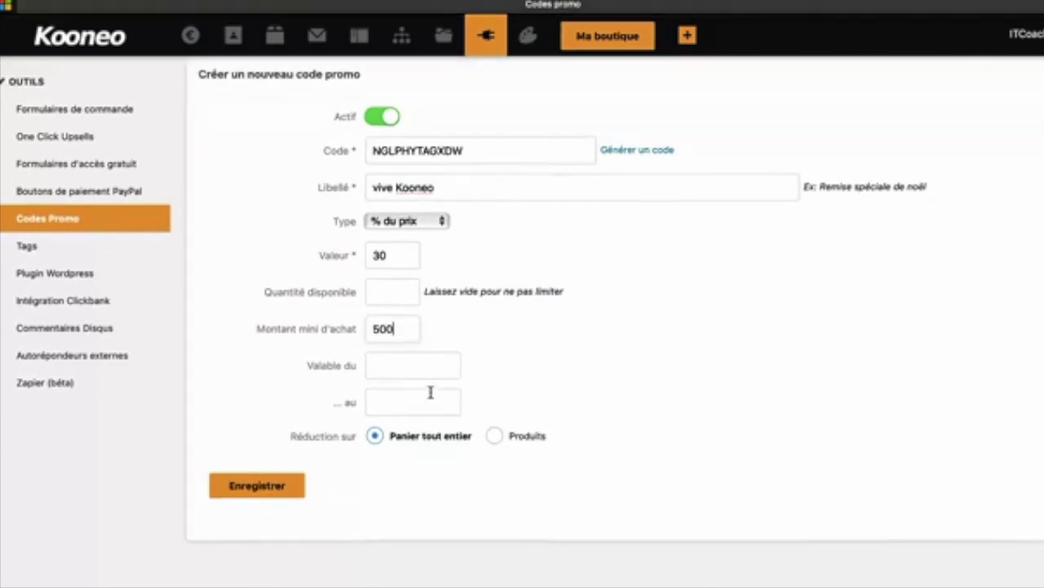
pyautogui.click(416, 366)
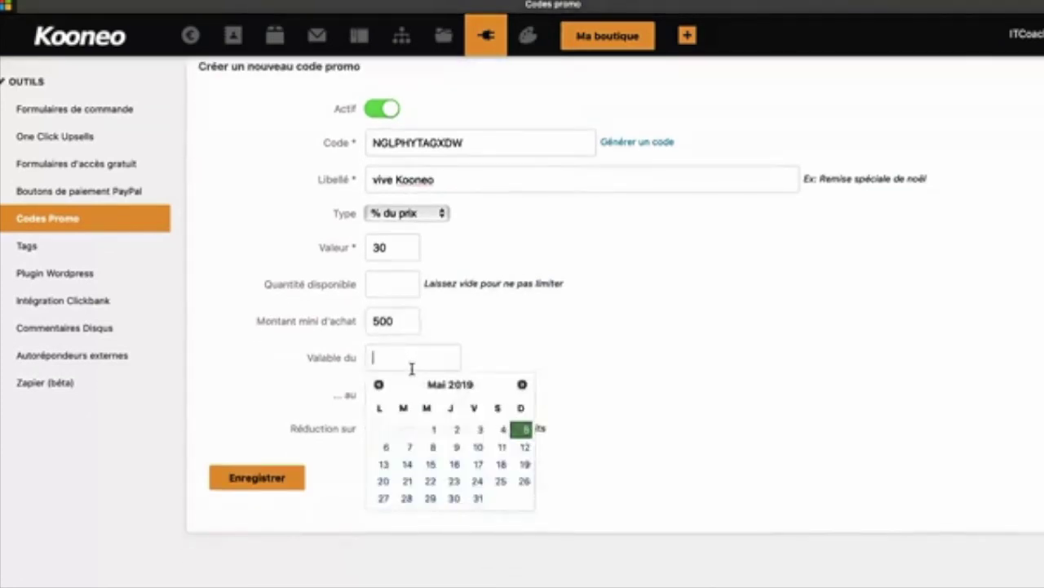
pyautogui.click(525, 312)
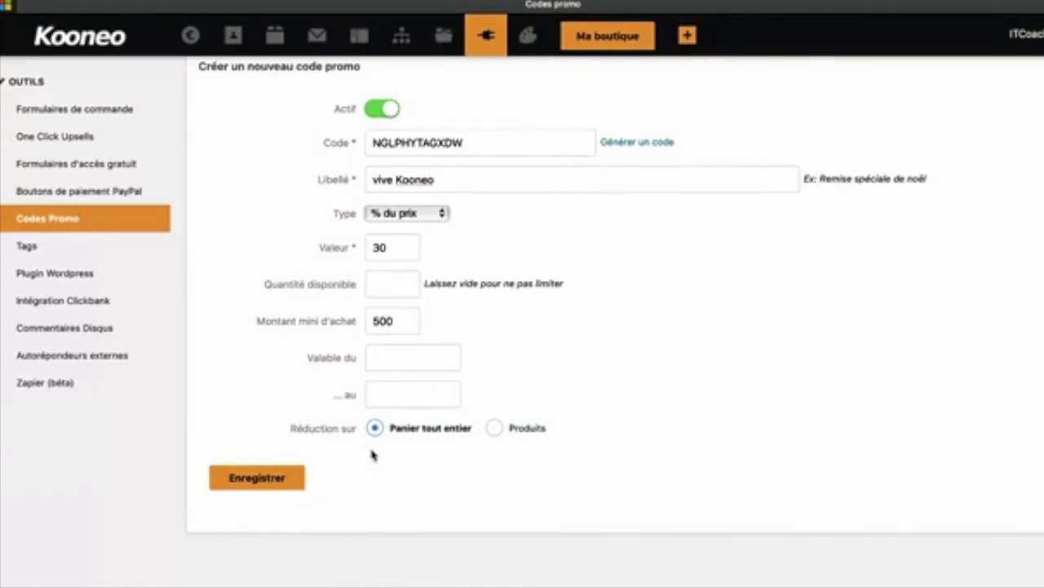
# Limit the reduction to the product "Créer son entreprise à succès en 5 étapes et 6 semaines ?" and save the promo code
pyautogui.click(498, 431)
pyautogui.scroll(-1, 499, 434)
pyautogui.click(501, 441)
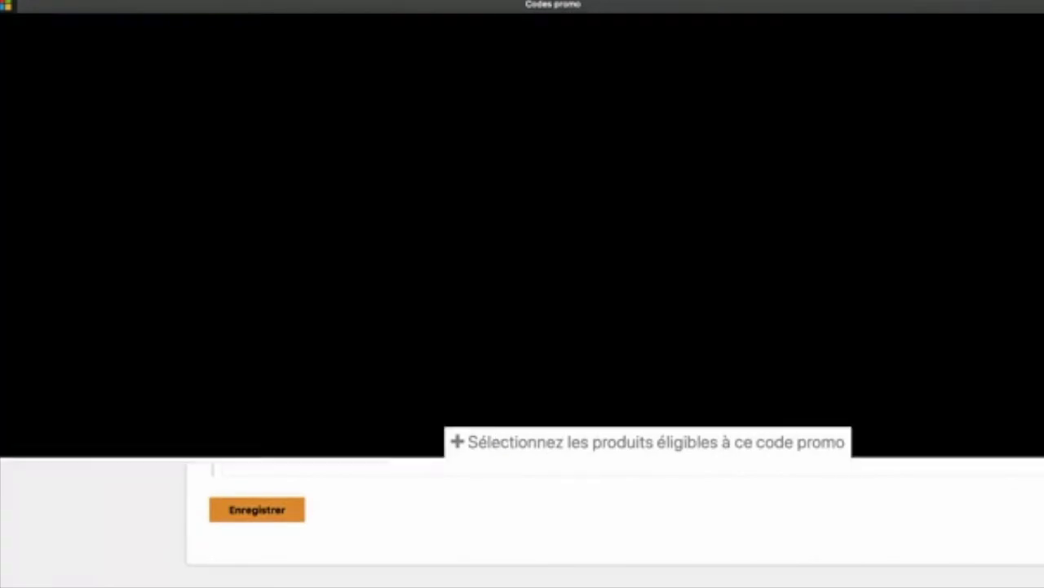
pyautogui.click(500, 254)
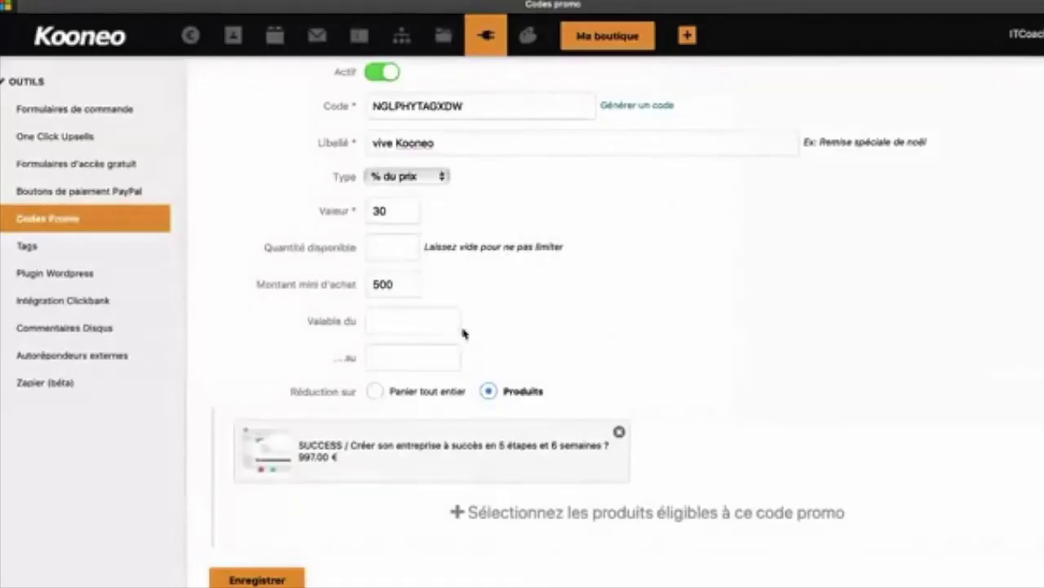
pyautogui.scroll(-2, 500, 433)
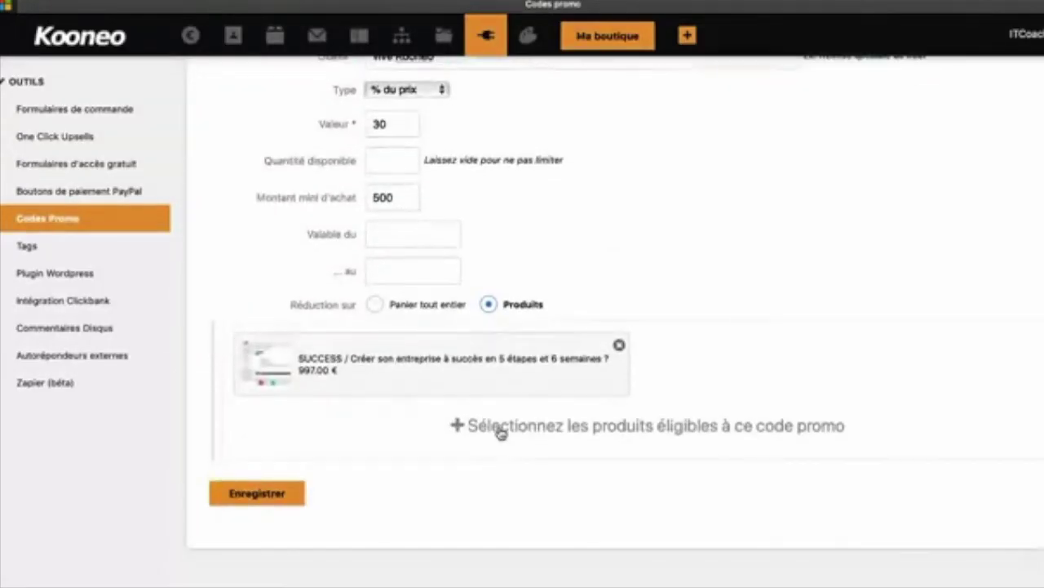
pyautogui.click(258, 494)
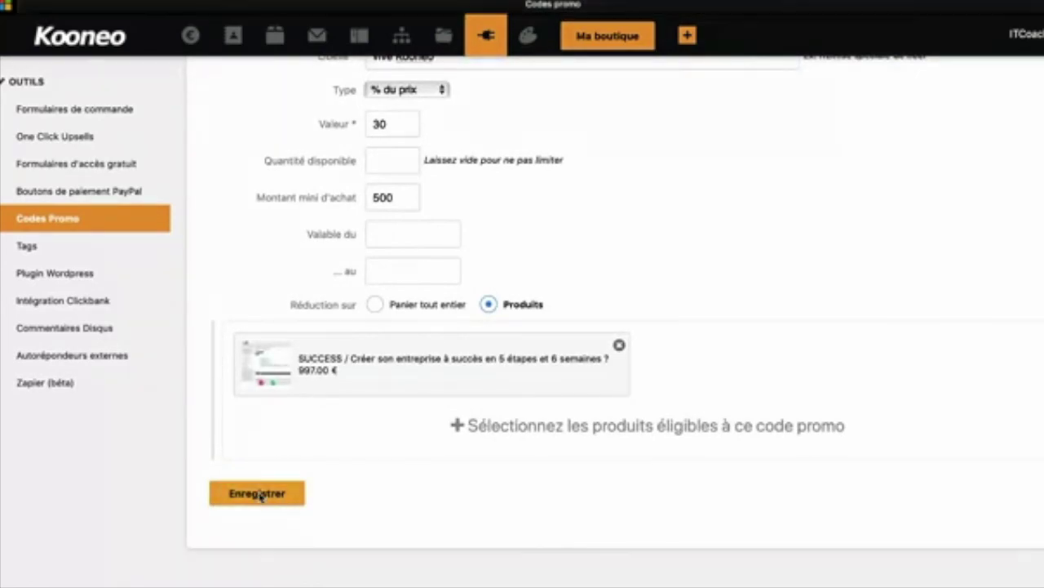
# Return to the list of promo codes and delete the "vive Kooneo" code
pyautogui.click(71, 226)
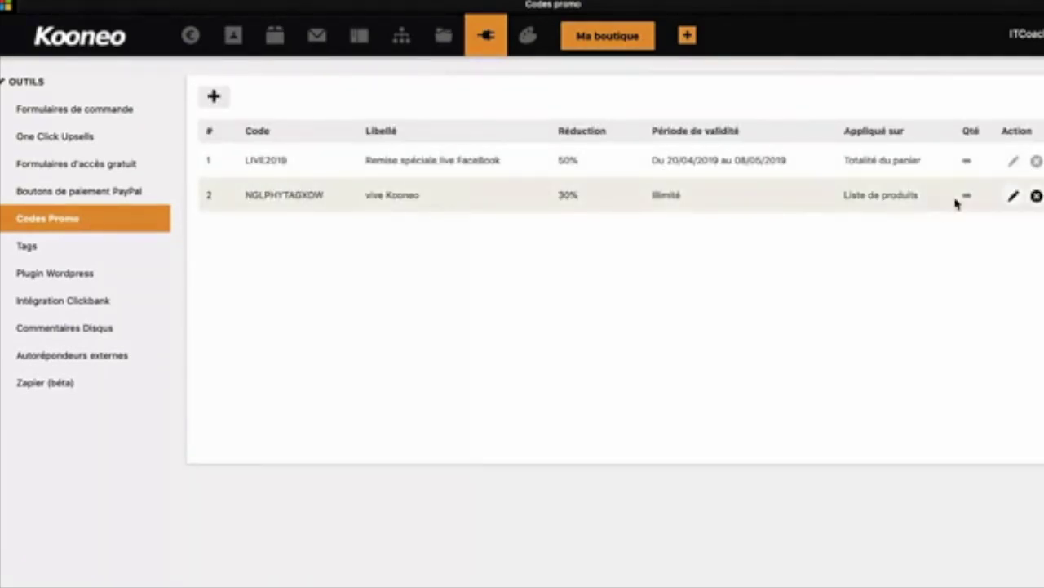
pyautogui.click(1037, 196)
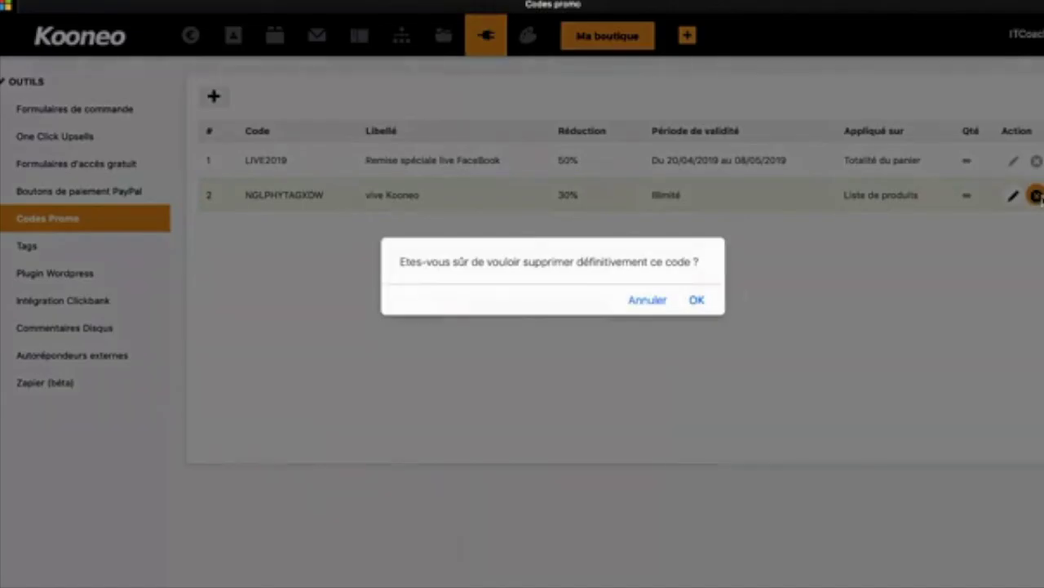
pyautogui.click(697, 301)
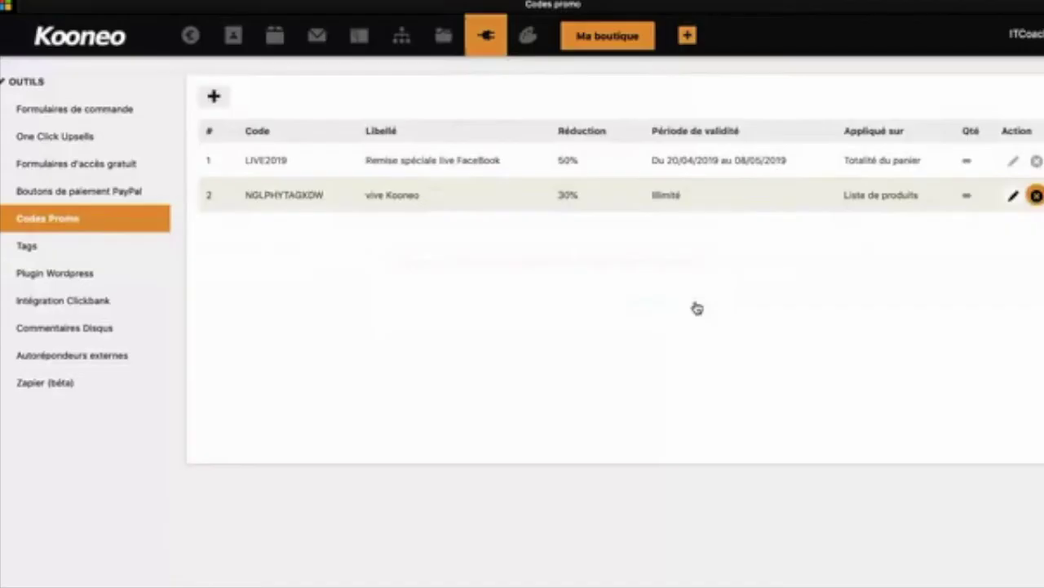
# Open the tags section and read its help on inserting tags in site links
pyautogui.click(80, 258)
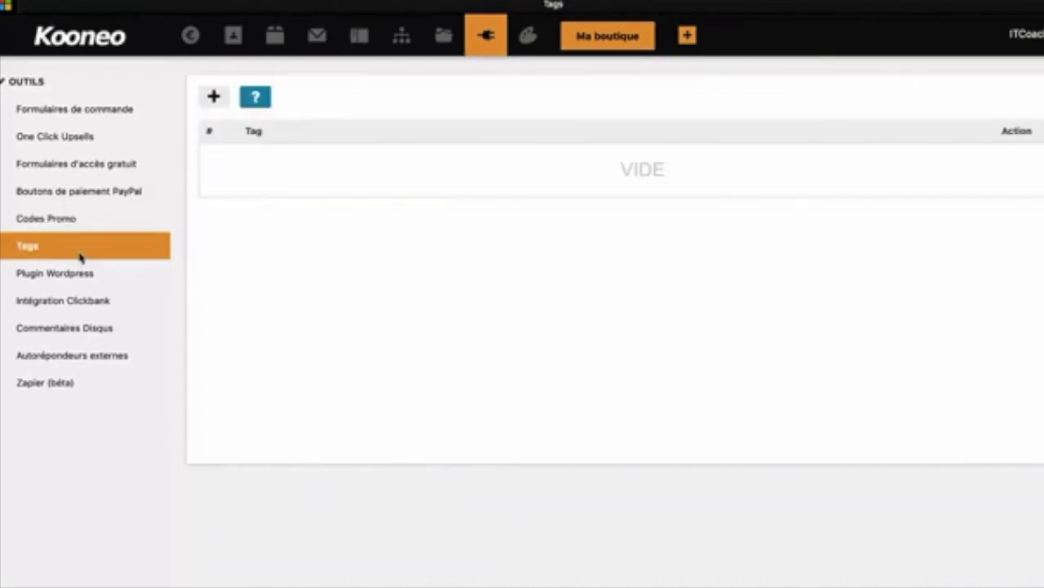
pyautogui.click(255, 97)
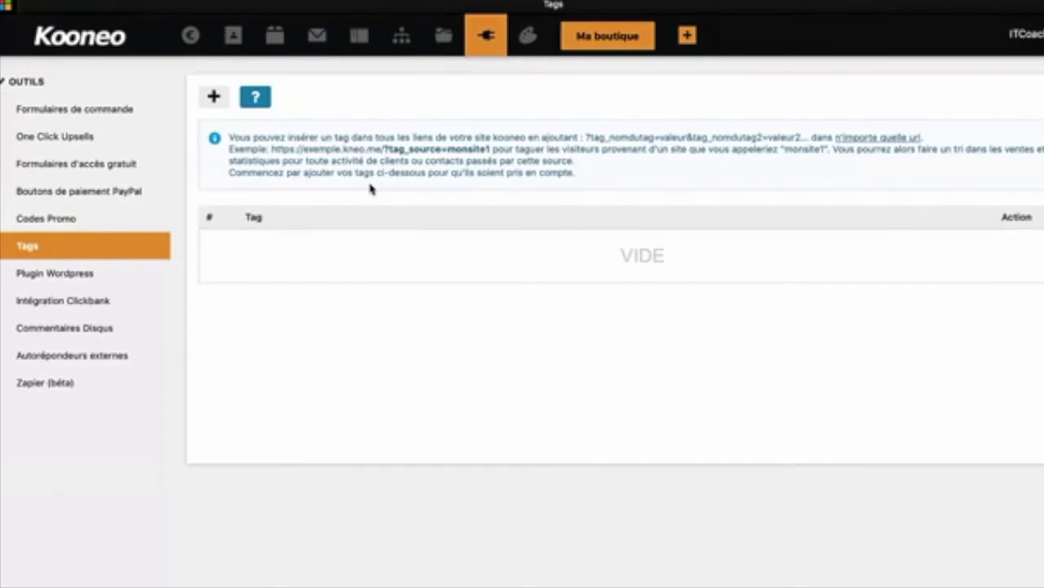
# Add and save a tag named "formation", and open the Wordpress plugin section
pyautogui.click(214, 97)
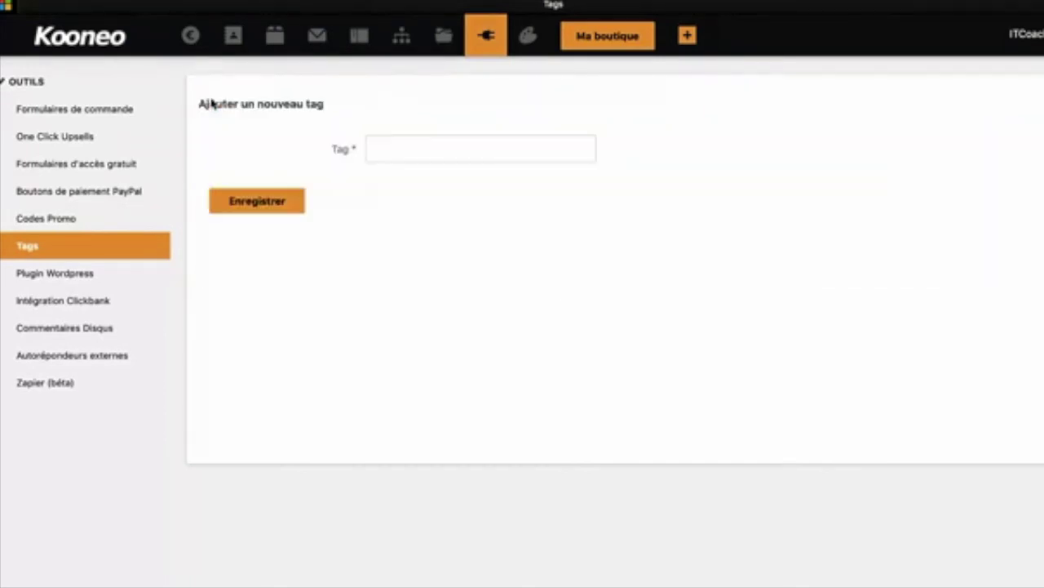
pyautogui.click(405, 149)
pyautogui.write('formation')
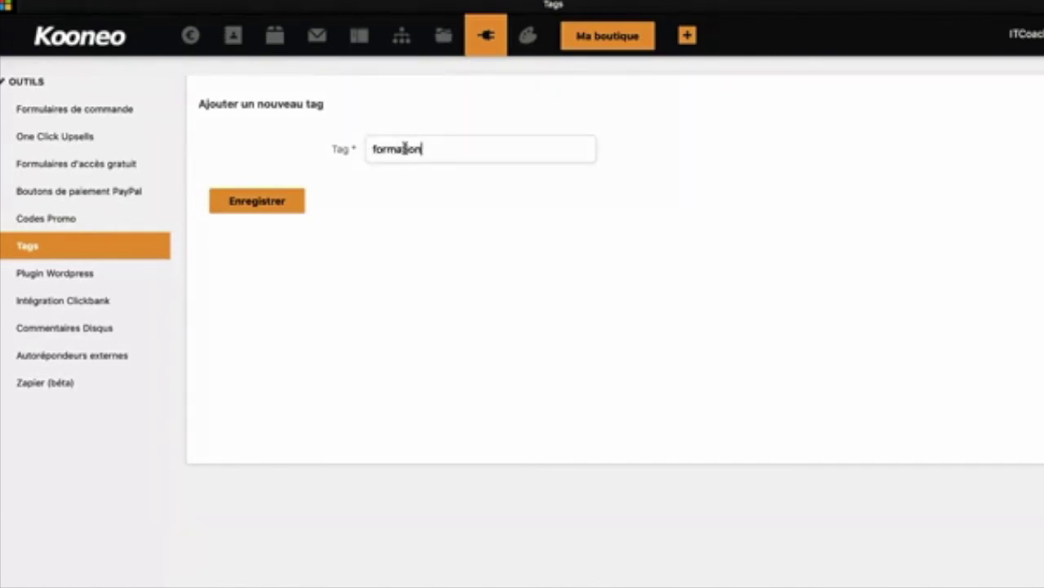
pyautogui.click(266, 200)
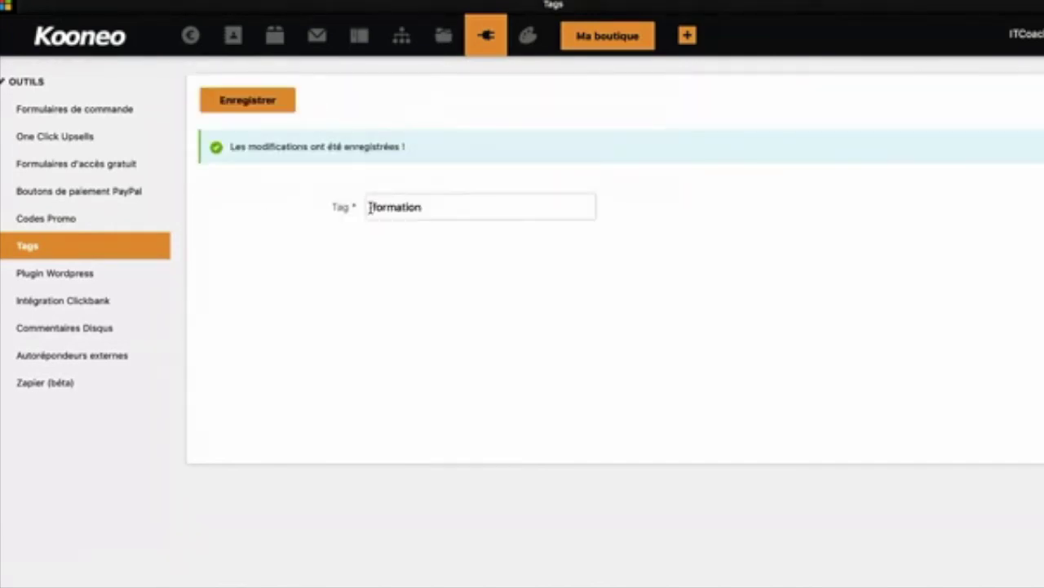
pyautogui.click(96, 279)
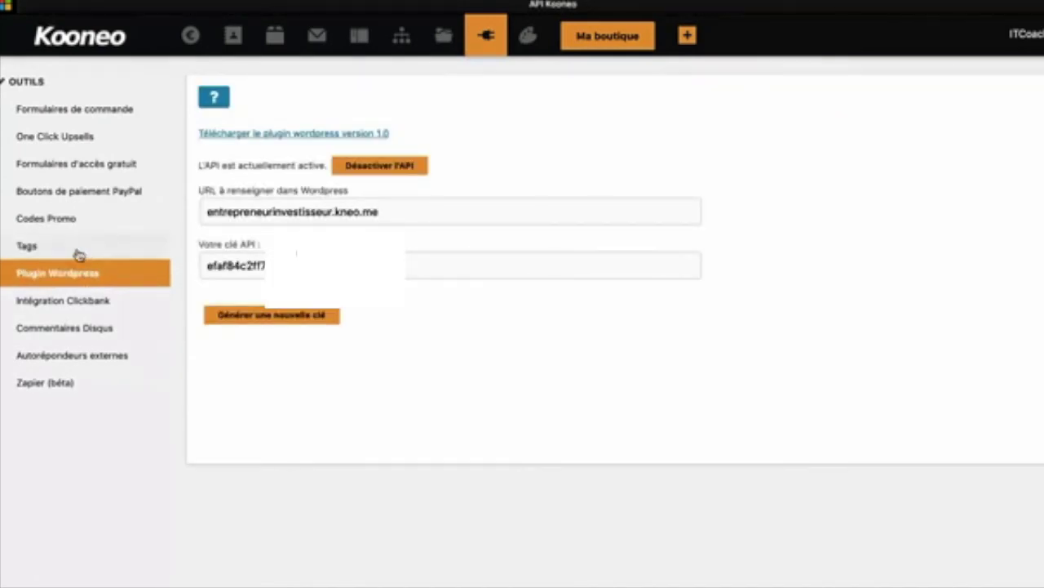
# Read the help on the Wordpress plugin and open the Clickbank integration section
pyautogui.click(214, 98)
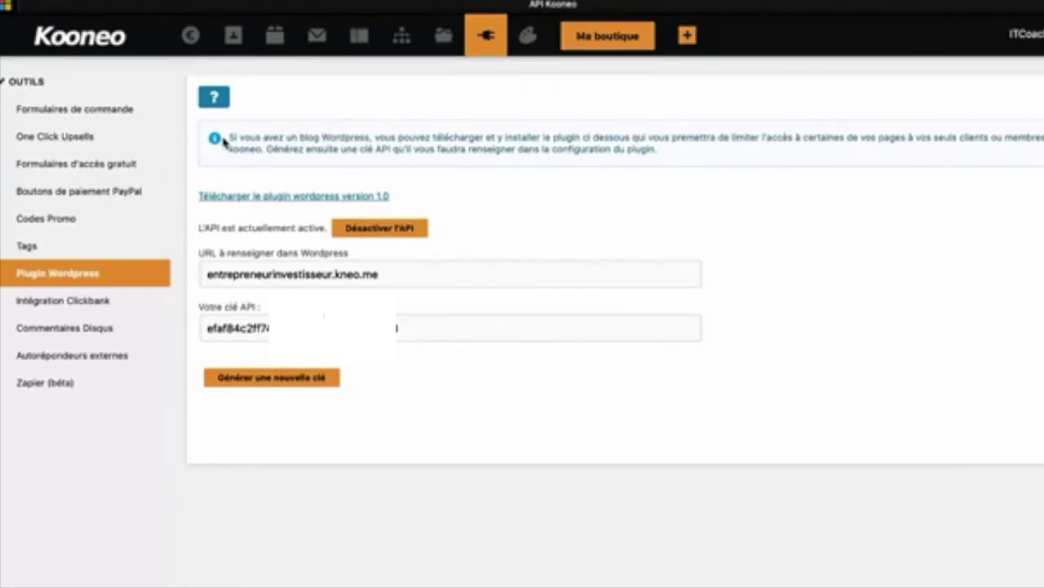
pyautogui.click(68, 308)
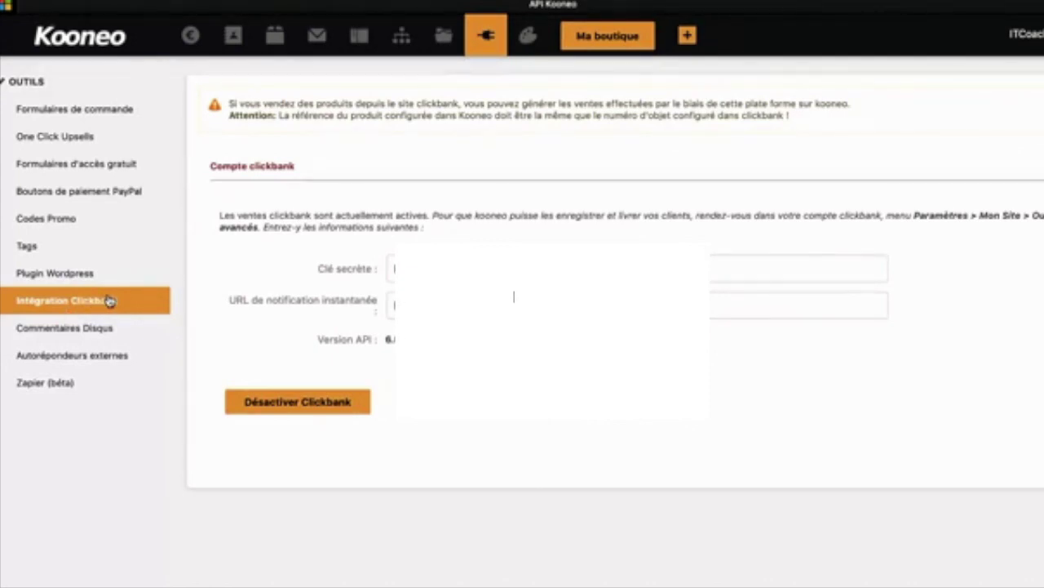
# Read the help on Disqus comments and view the GetResponse settings among the external autoresponders
pyautogui.click(101, 328)
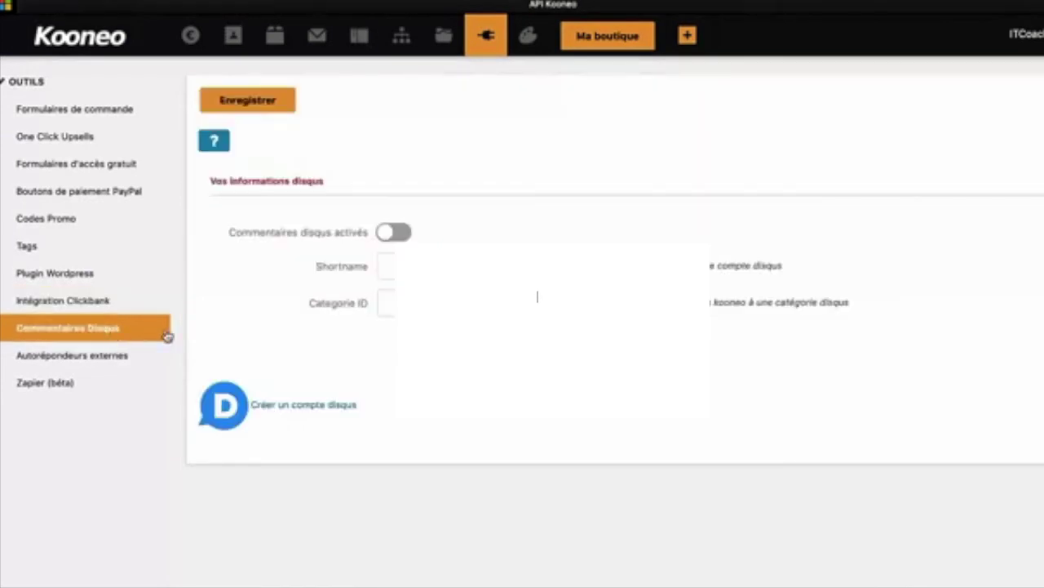
pyautogui.click(216, 141)
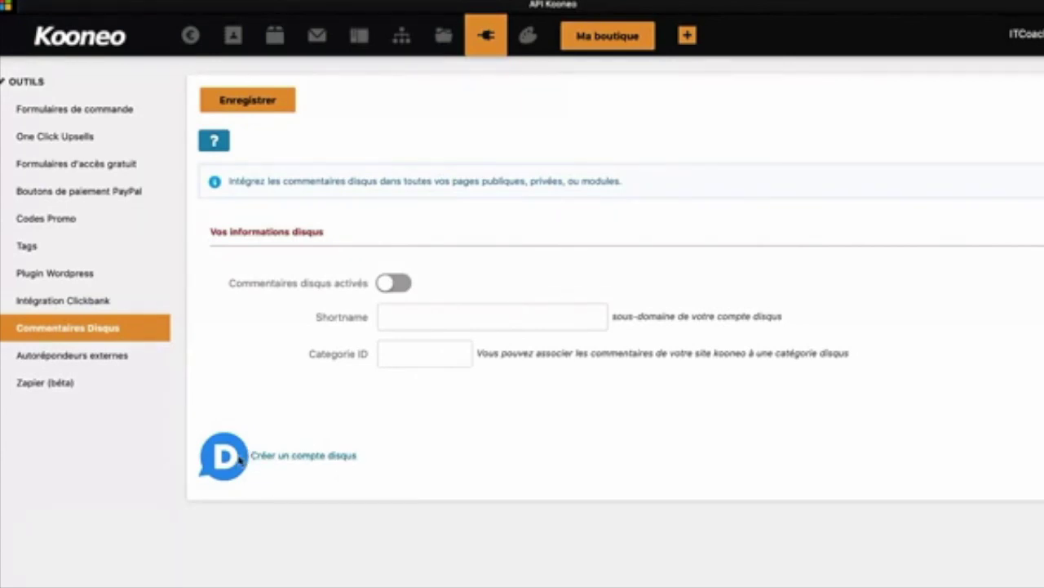
pyautogui.click(93, 358)
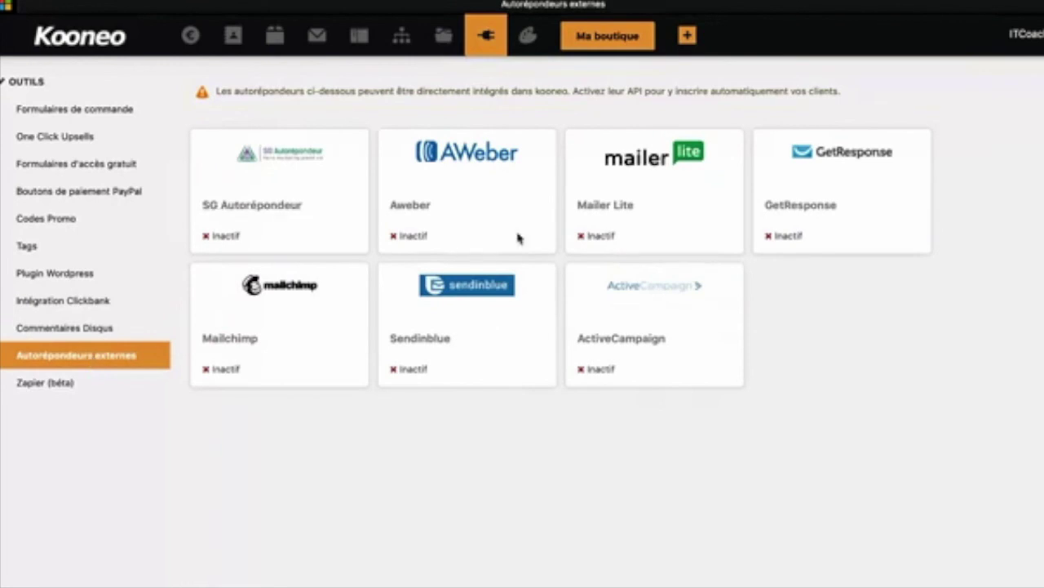
pyautogui.click(818, 155)
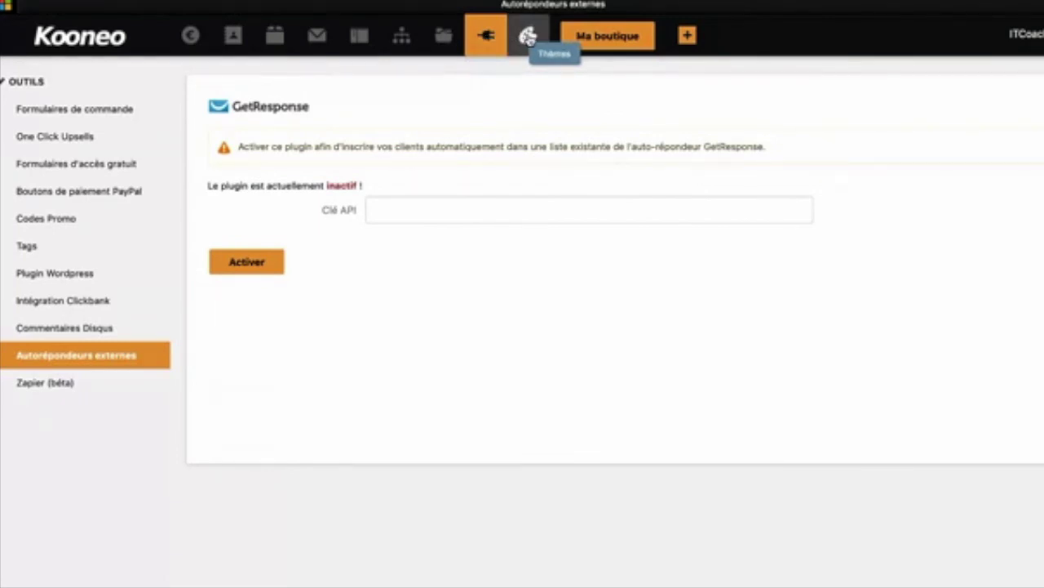
# In the shop's Formations category, add "Créer son entreprise à succès en 5 étapes et 6 semaines ?" to the cart and proceed to checkout
pyautogui.click(590, 36)
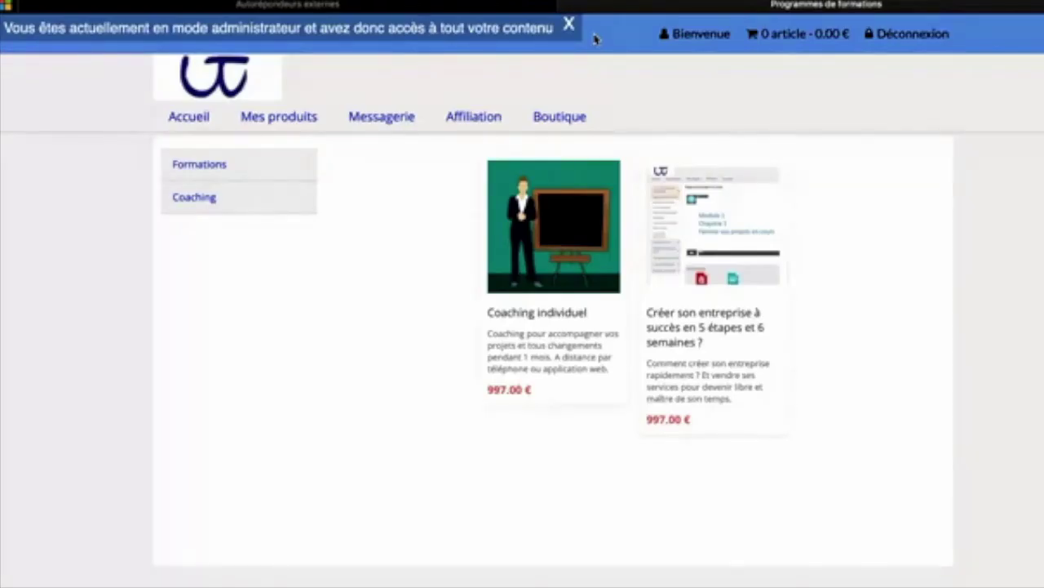
pyautogui.click(269, 173)
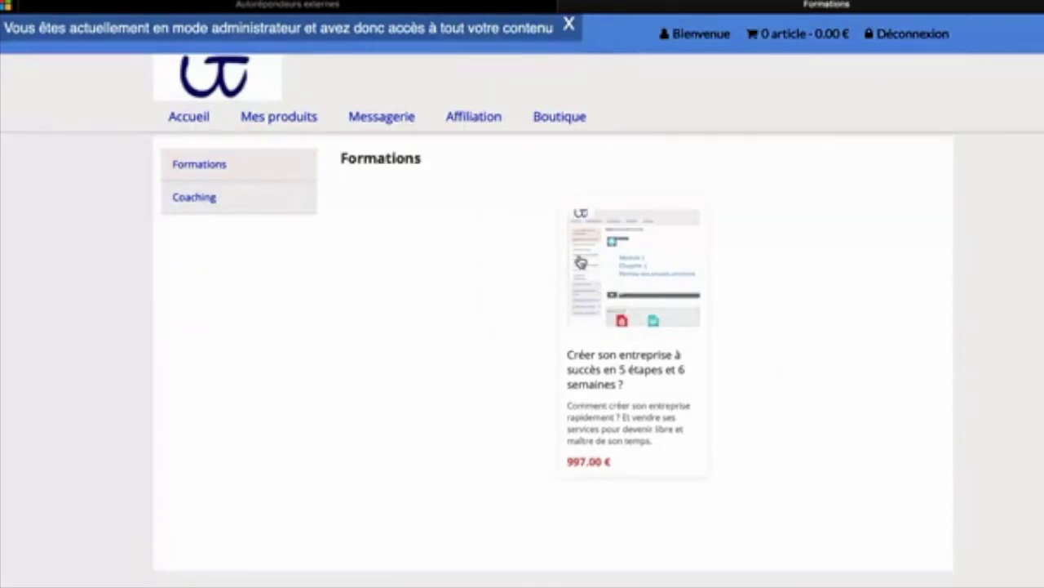
pyautogui.click(604, 259)
pyautogui.click(683, 255)
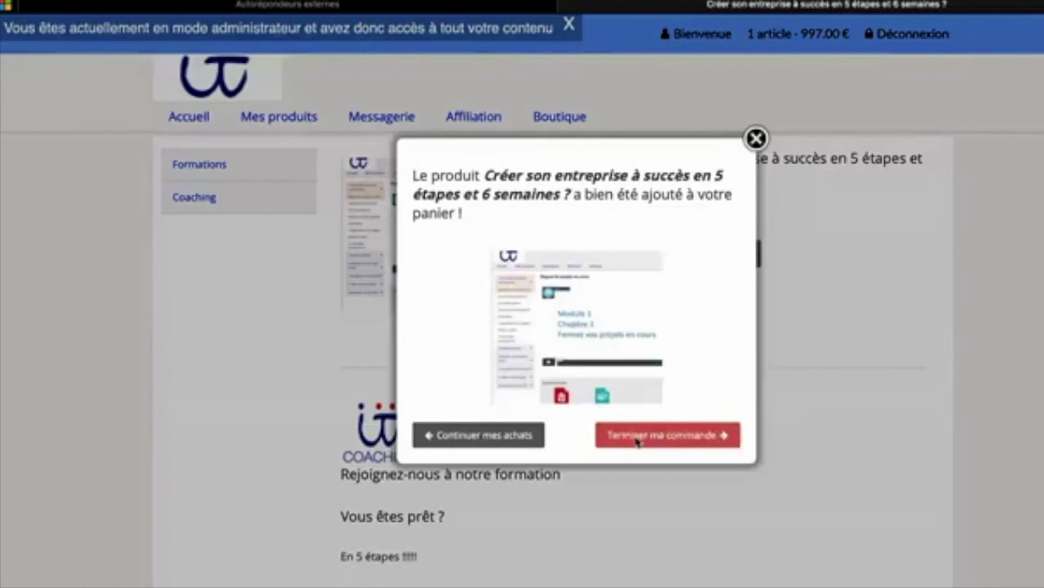
pyautogui.click(637, 439)
pyautogui.scroll(-10, 664, 450)
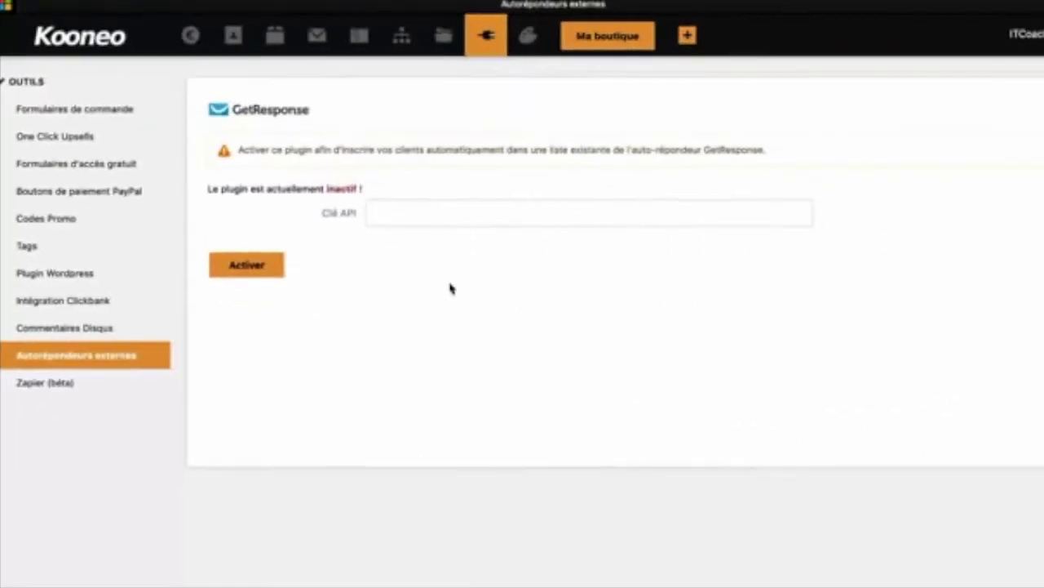
# Back in the Kooneo account, view the order forms list and open the validated sales
pyautogui.click(120, 120)
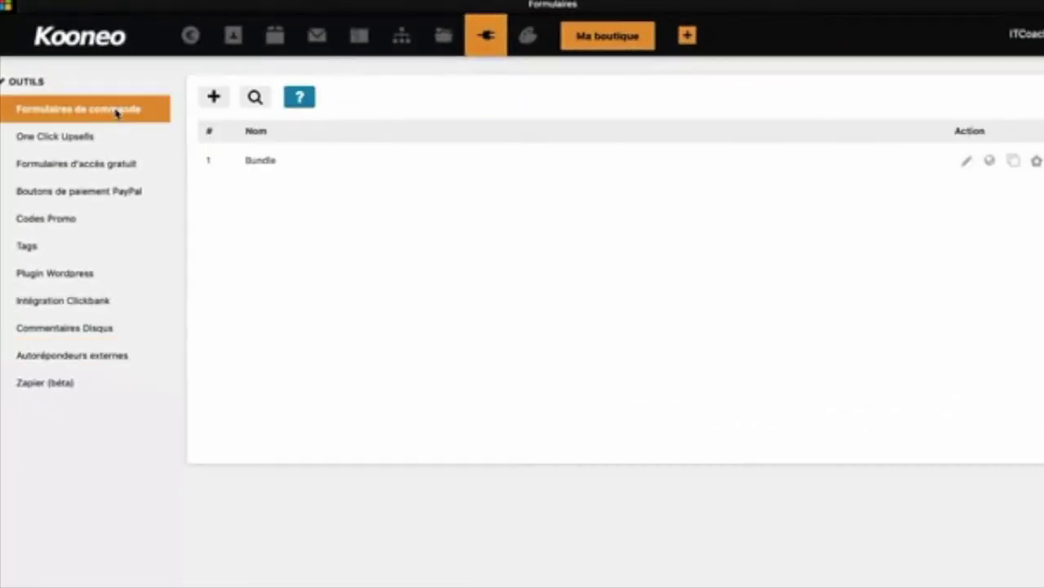
pyautogui.click(189, 40)
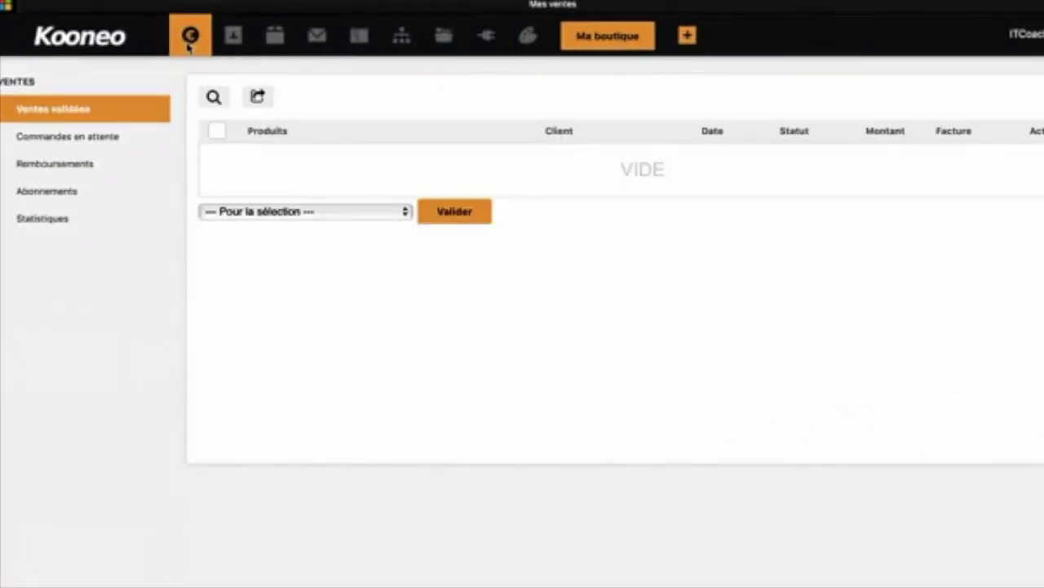